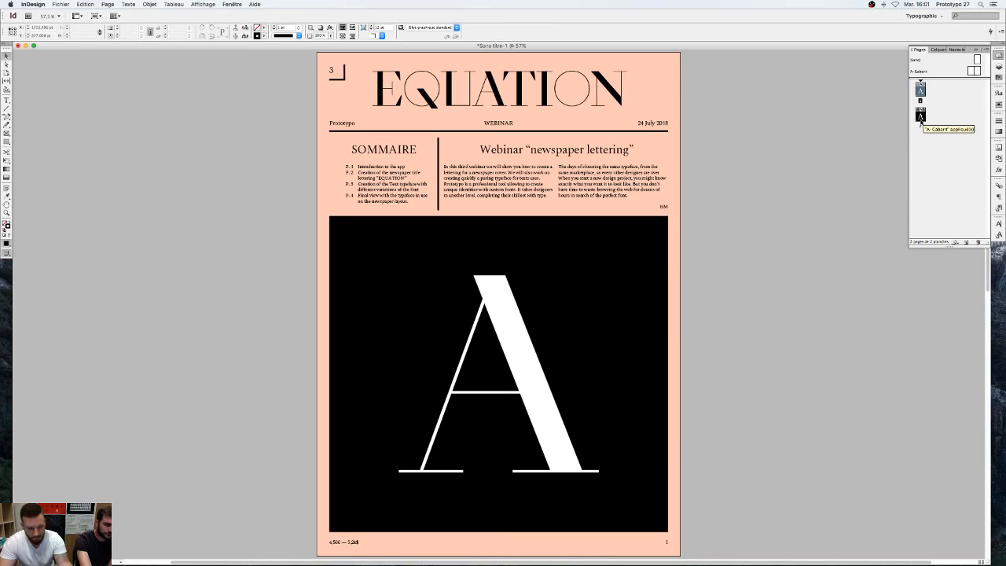
Step: Switch to Chrome, bring up the Prototypo project dashboard and make the window full screen
key("super+Tab")
key("super+Tab")
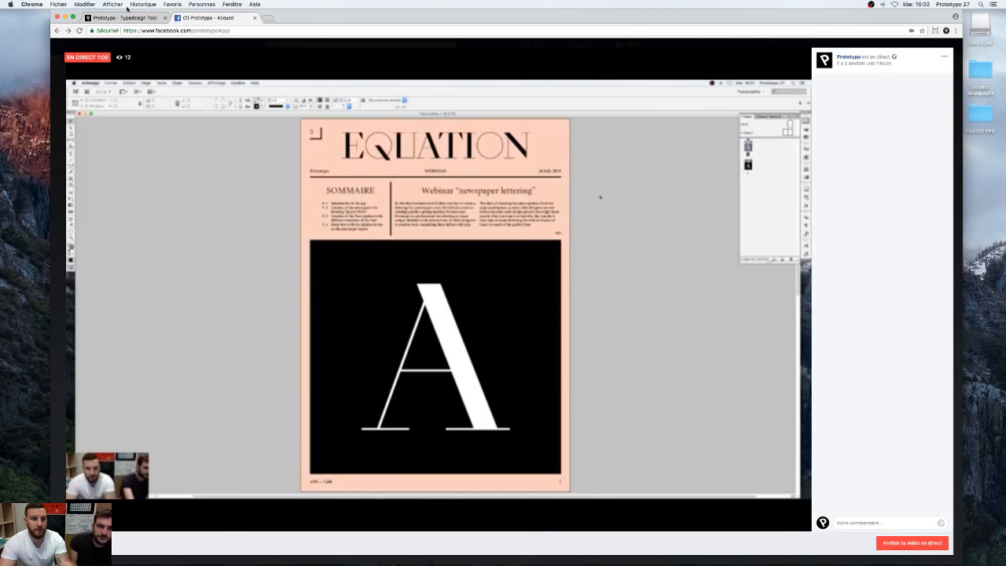
left_click(126, 17)
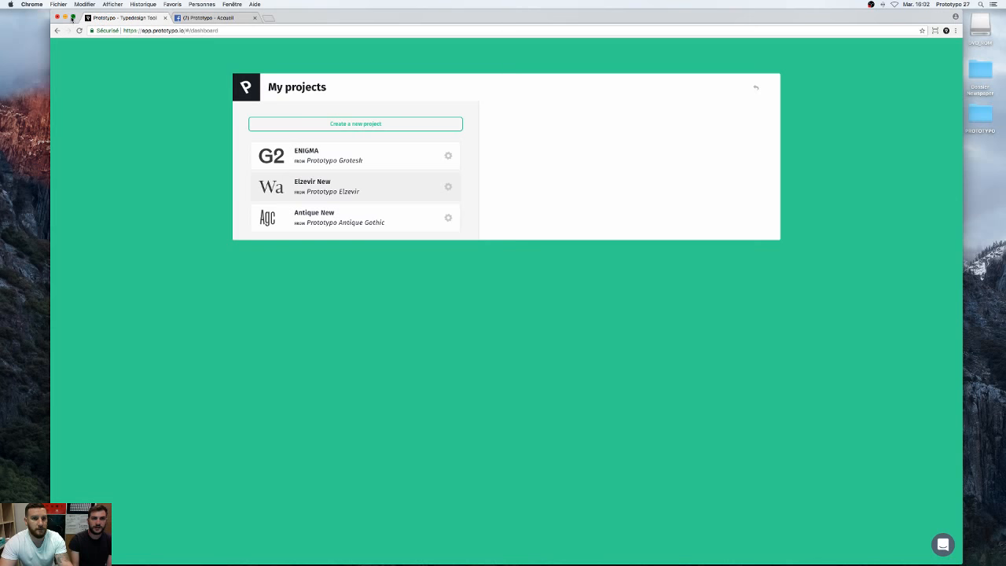
left_click(73, 18)
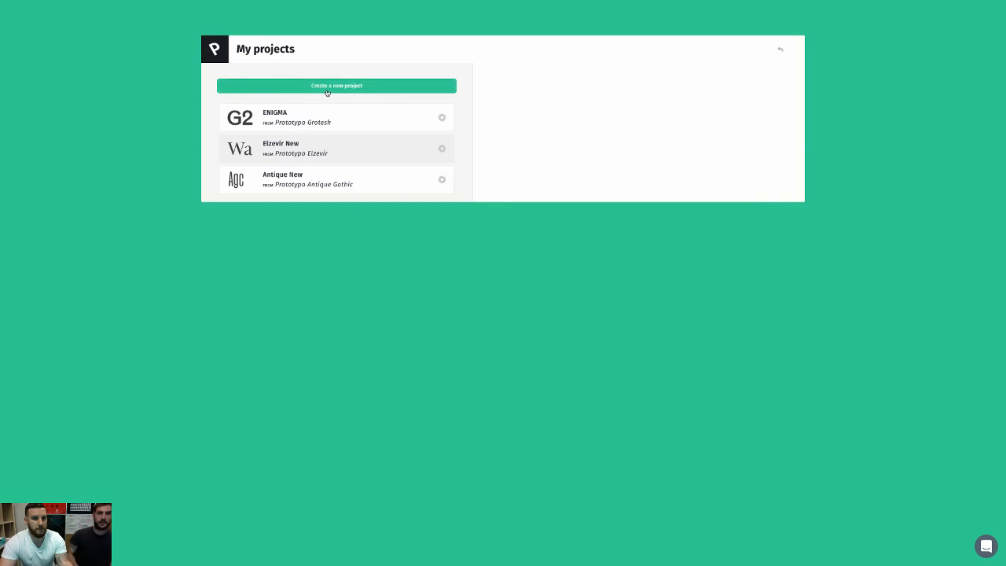
Step: Create a new family from the Grotesk template named EQUATION WEBINAR and skip the guided setup
left_click(327, 90)
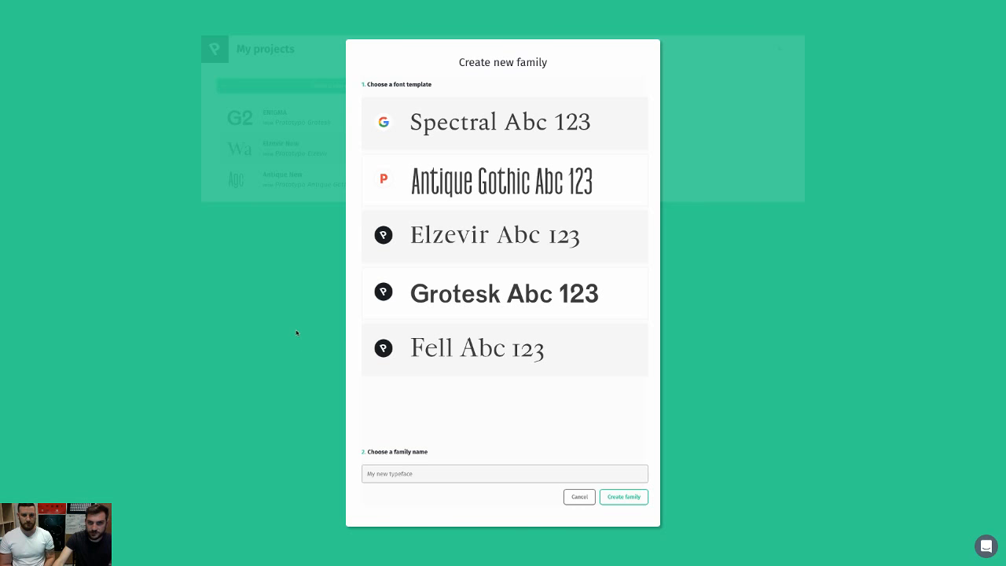
left_click(441, 301)
left_click(397, 474)
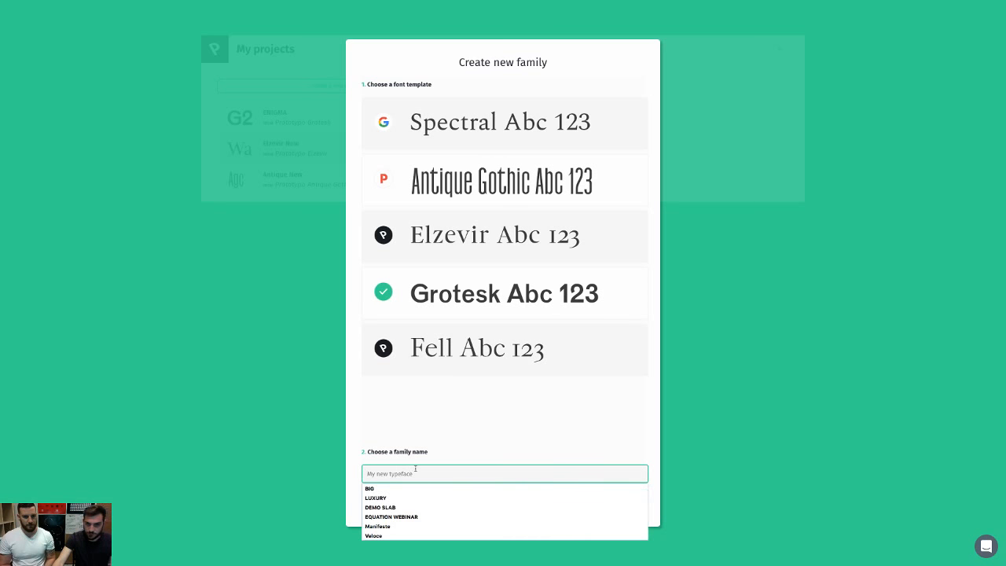
left_click(394, 517)
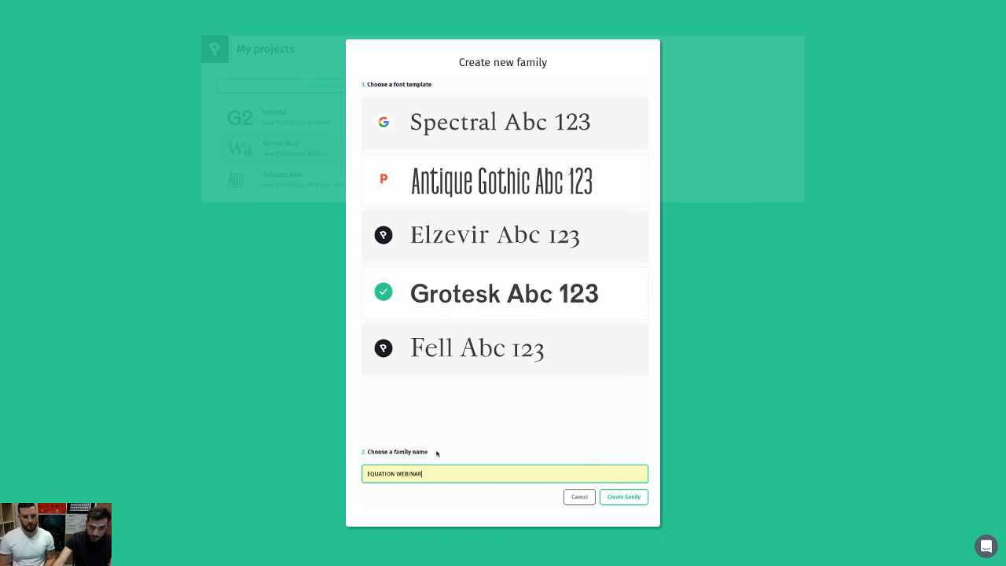
left_click(625, 503)
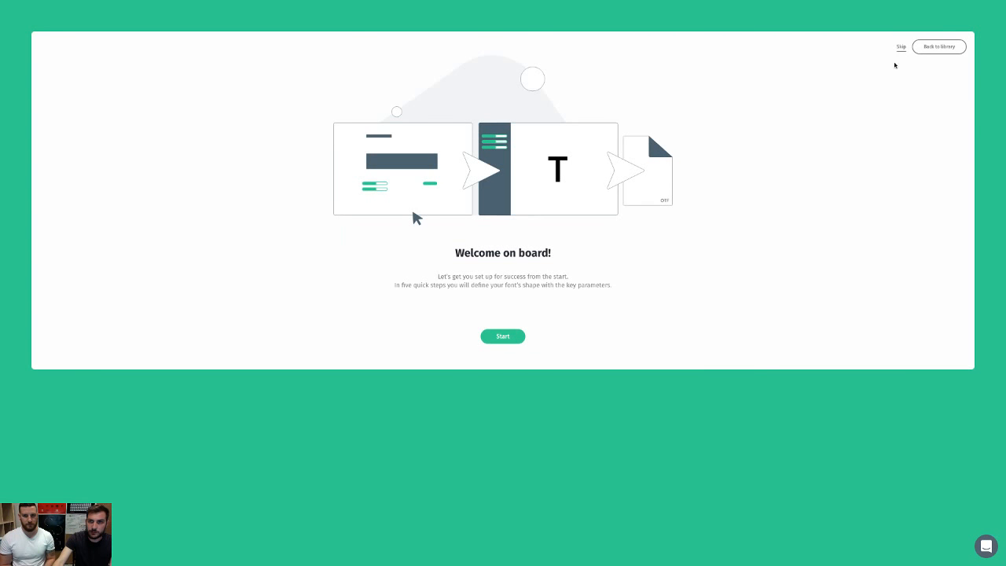
left_click(900, 49)
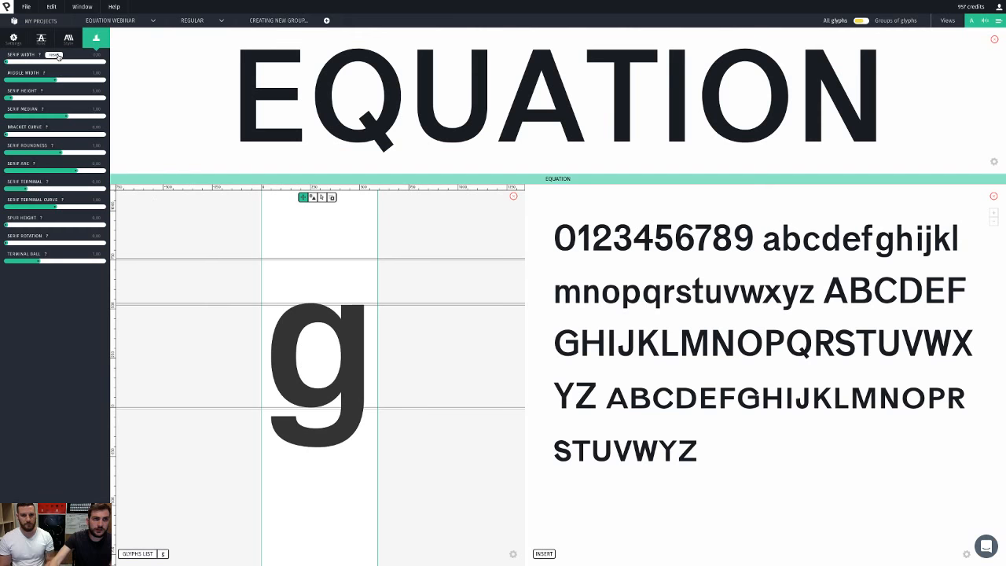
Step: Look through the font's proportion, style, serif and general settings parameters
left_click(41, 39)
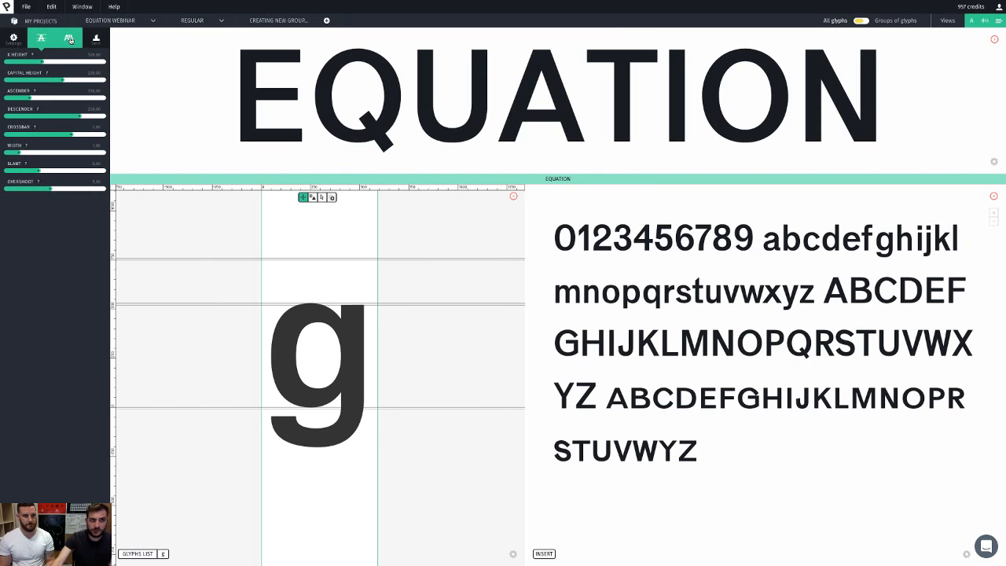
left_click(70, 41)
left_click(96, 39)
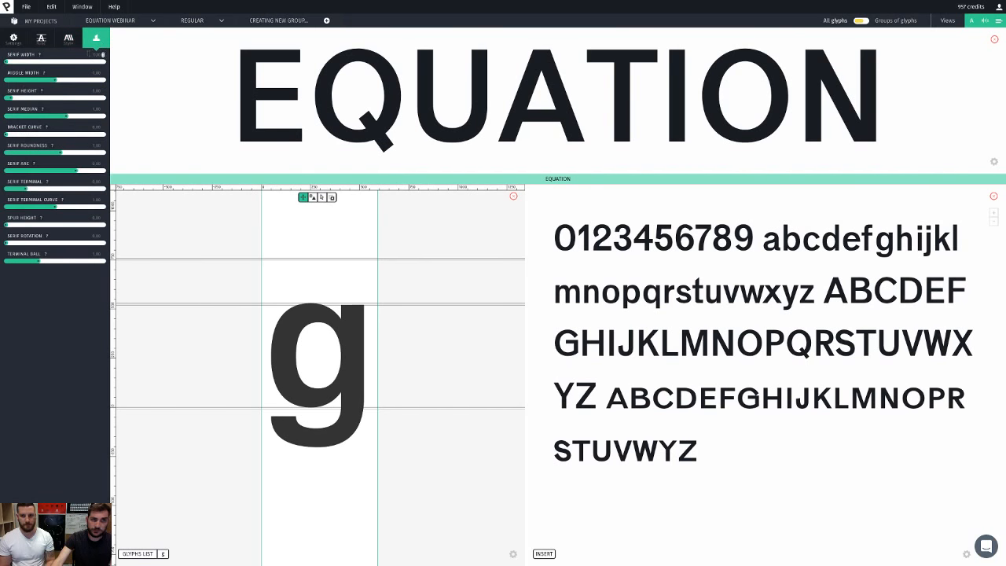
left_click(16, 41)
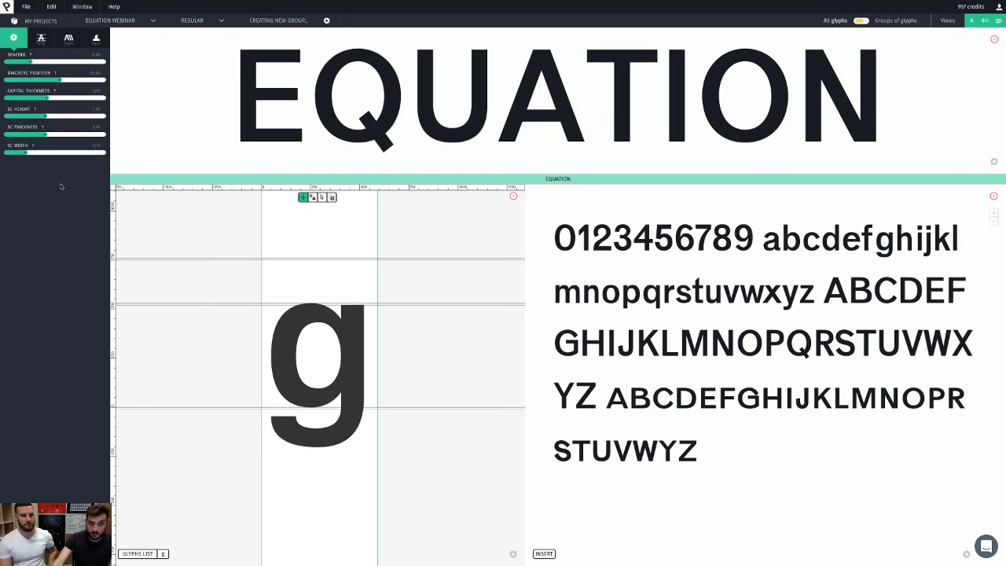
left_click(41, 41)
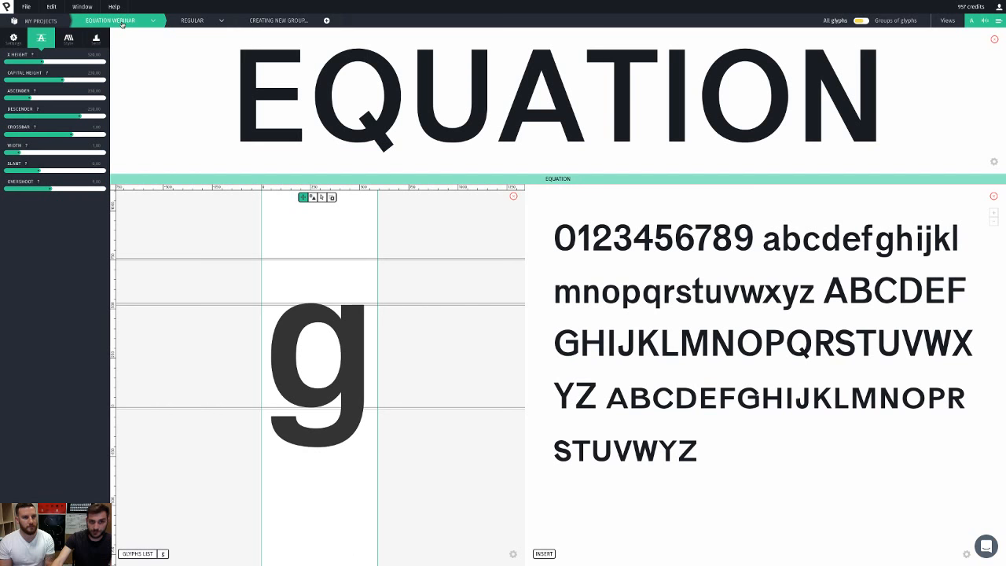
Step: View the variant options and the glyph group individualization, return to all glyphs, and toggle the glyph view off and on
left_click(207, 26)
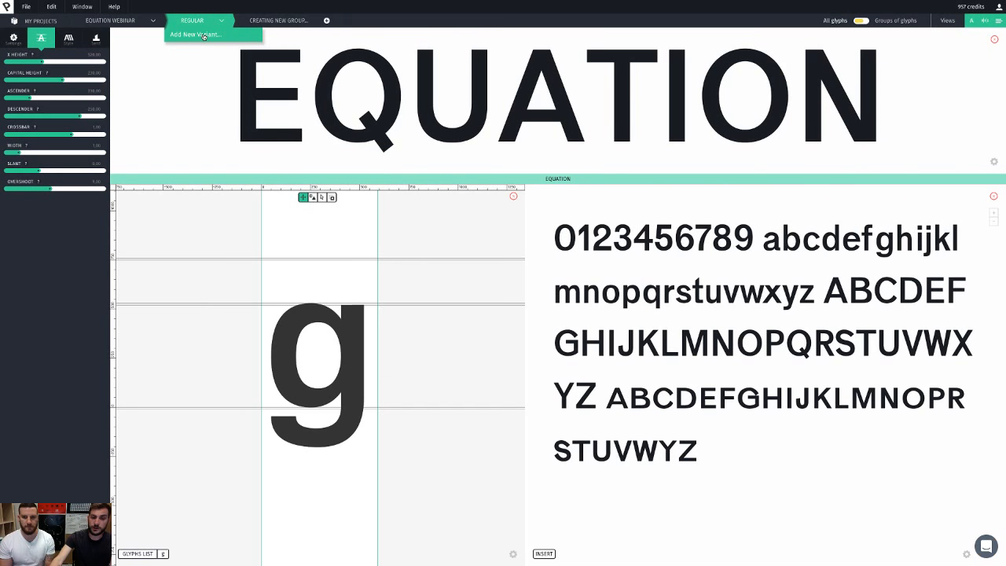
left_click(265, 21)
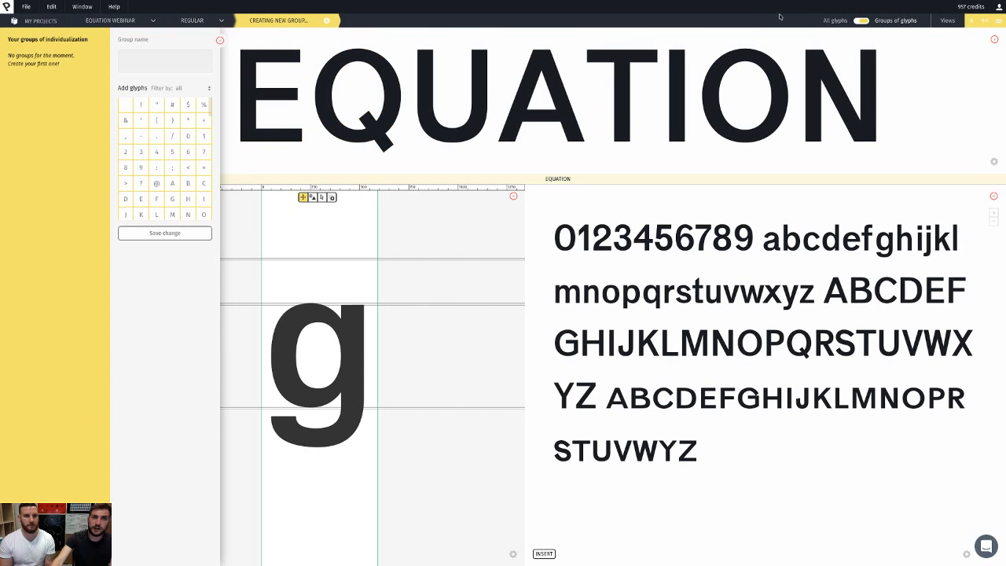
left_click(861, 22)
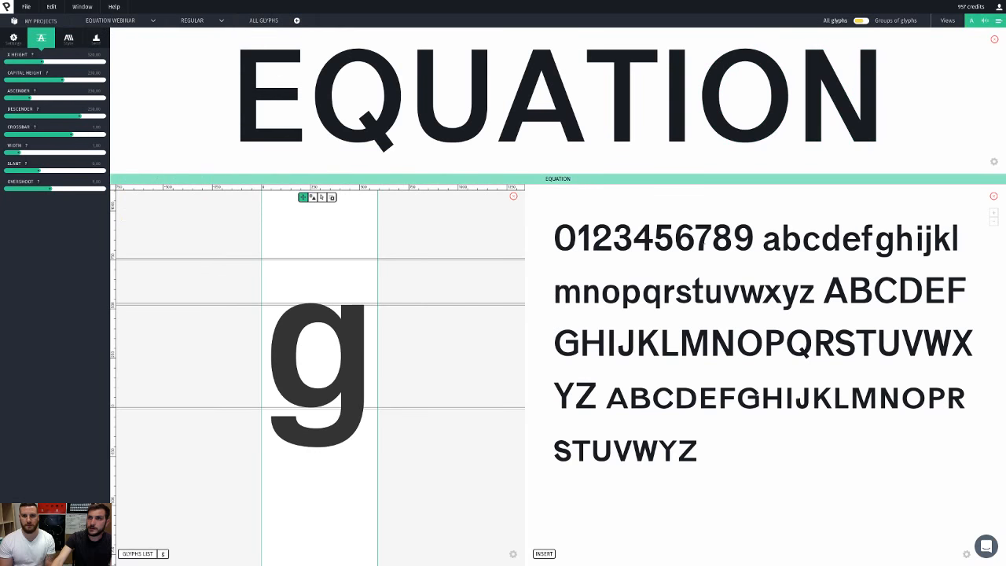
left_click(972, 22)
left_click(972, 22)
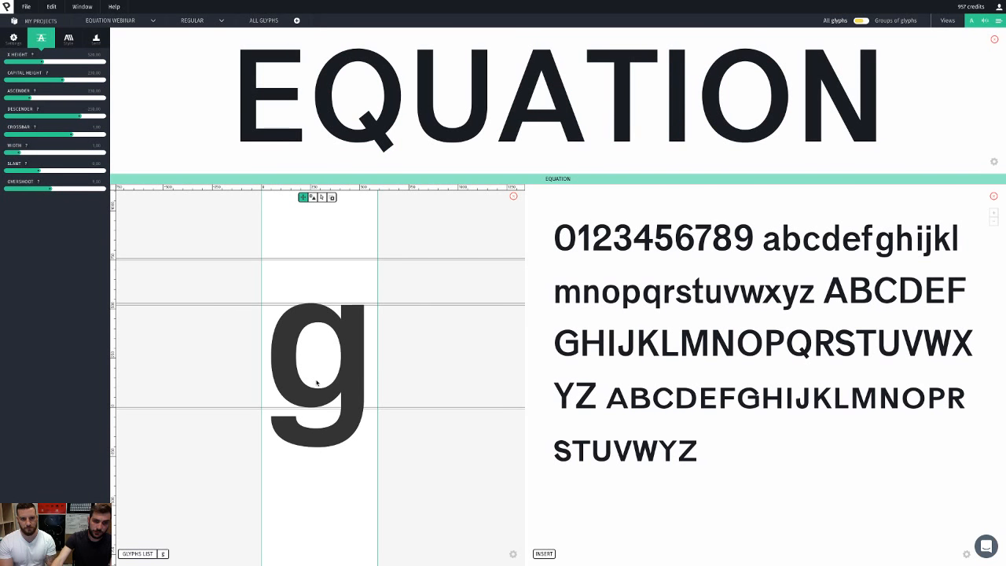
Step: Zoom in on the letter g and switch its glyph view to contour point editing
scroll(317, 381, "down", 3)
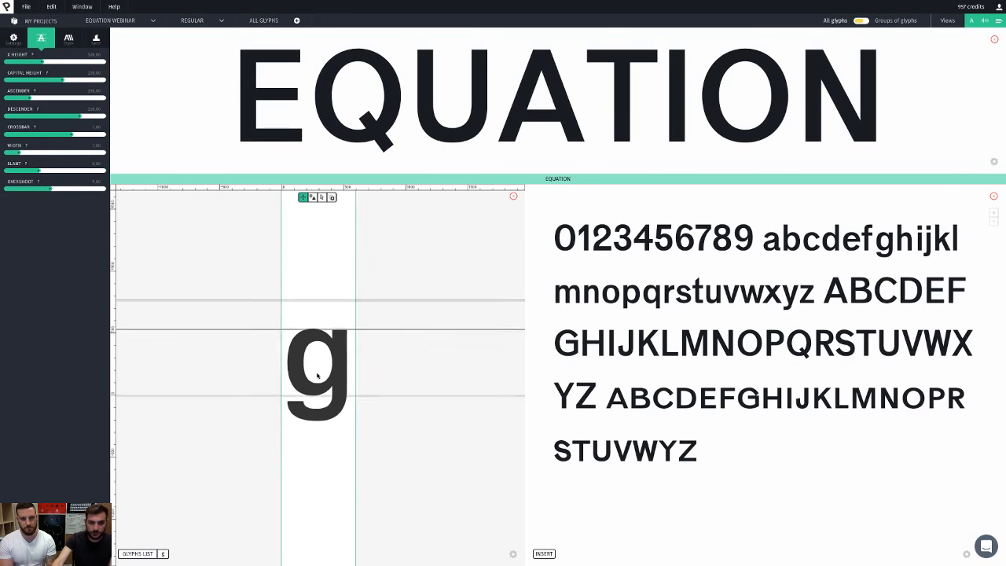
scroll(317, 376, "up", 5)
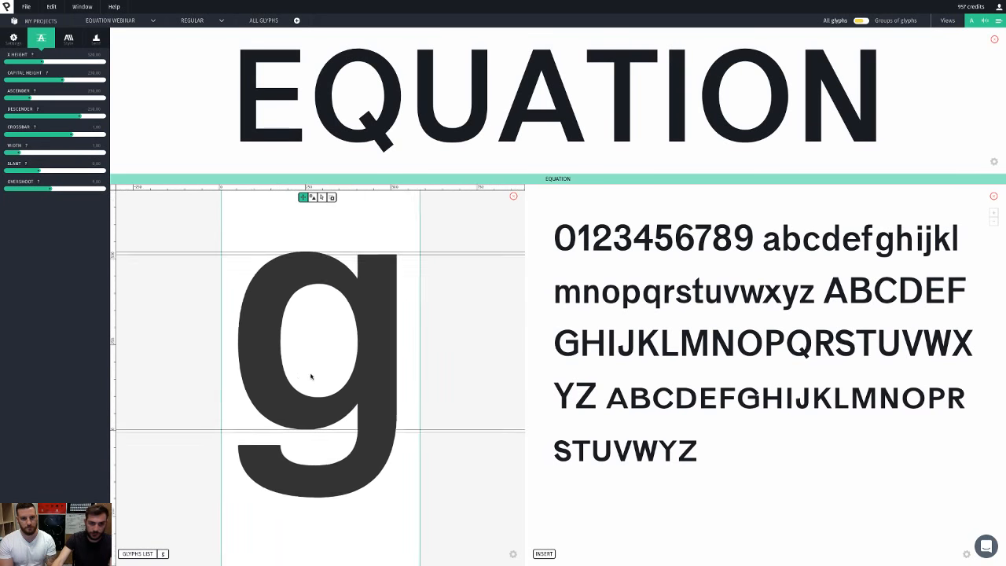
left_click(323, 197)
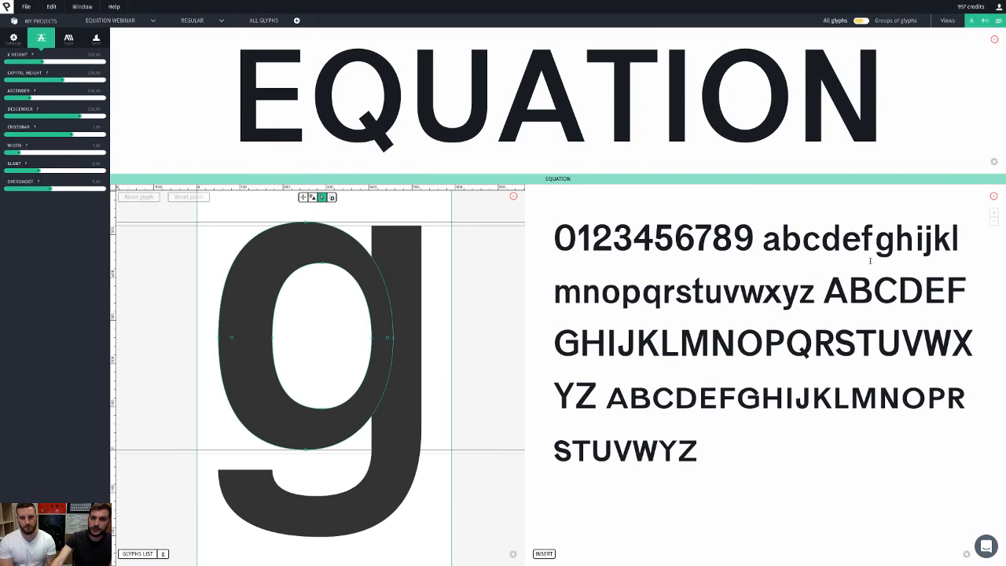
Step: Try out custom text after the alphabet in the text preview and erase it again
left_click(711, 448)
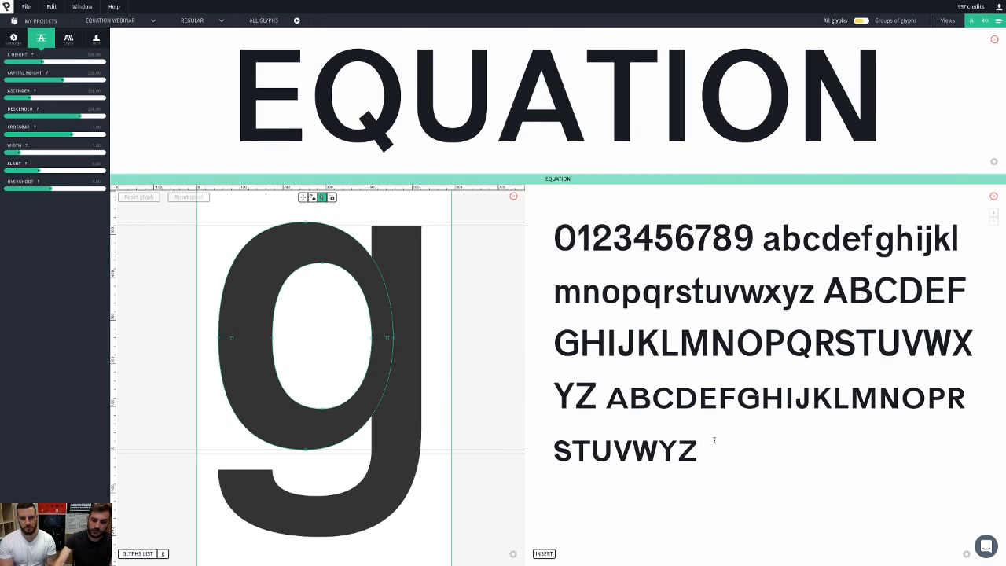
type("yhsqbdq,nsdb")
key("BackSpace")
key("BackSpace")
key("BackSpace")
key("BackSpace")
key("BackSpace")
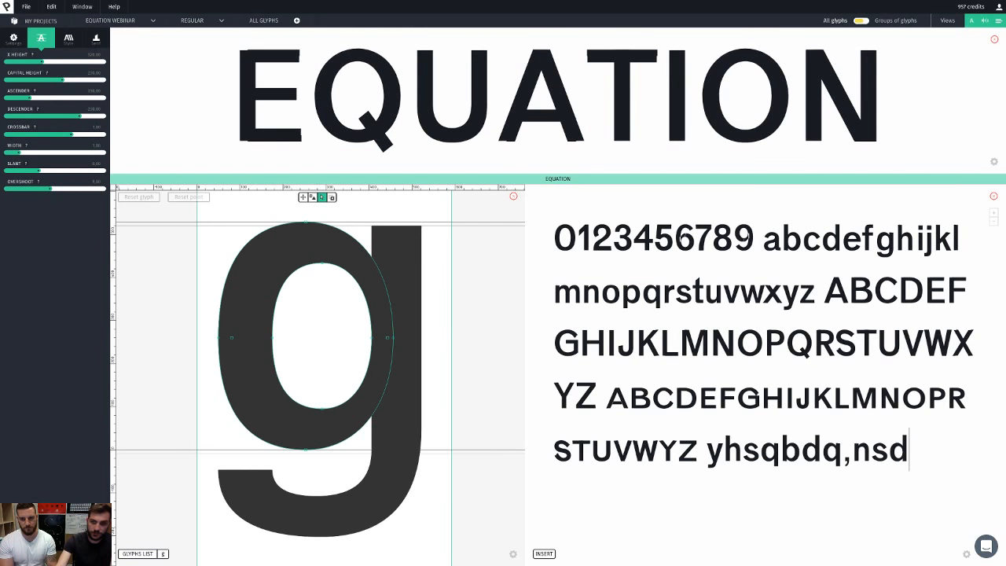
key("BackSpace")
key("BackSpace")
key("BackSpace")
key("BackSpace")
key("BackSpace")
key("BackSpace")
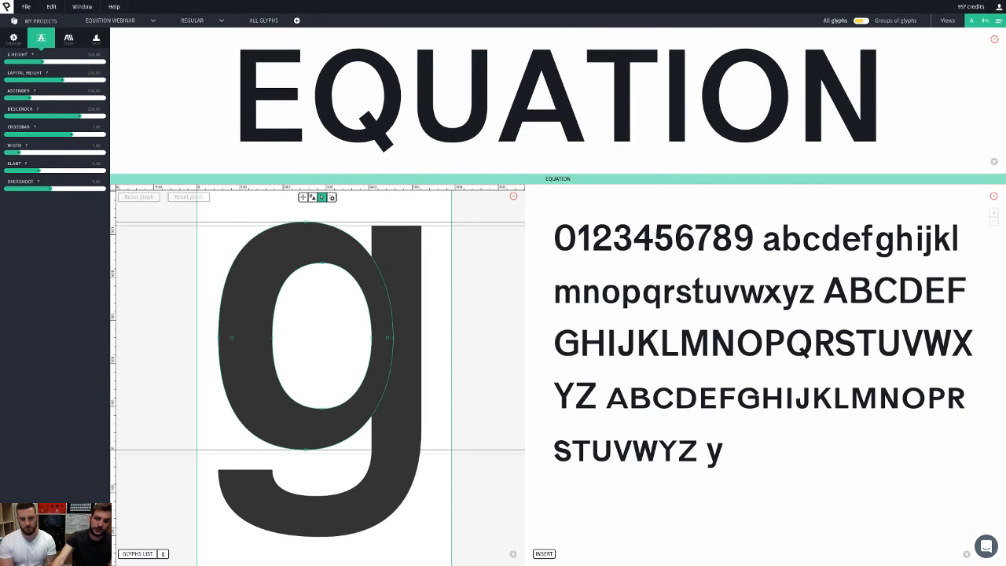
key("BackSpace")
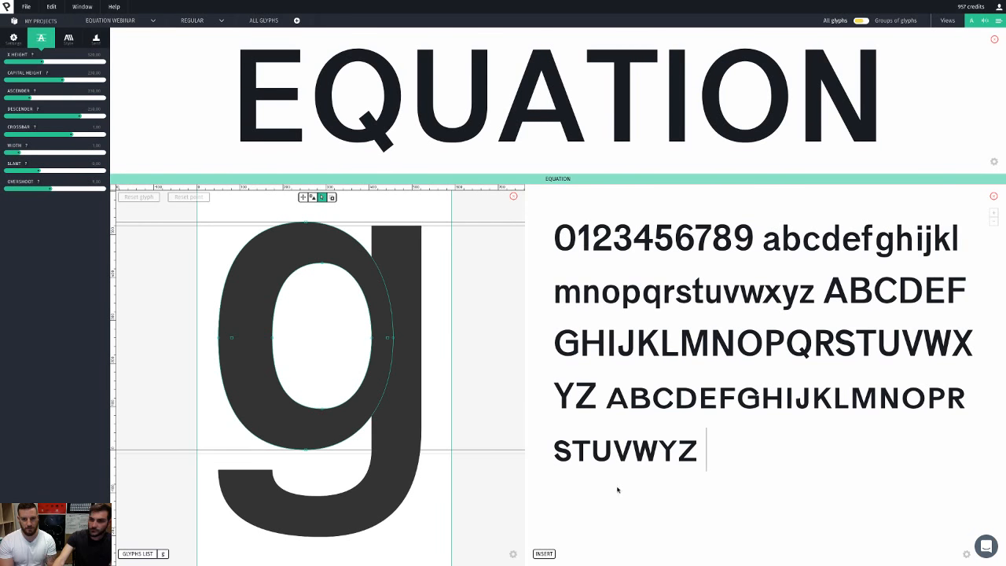
Step: Fill the text preview with the Lorem ipsum sample and reduce its text size by four steps
left_click(545, 554)
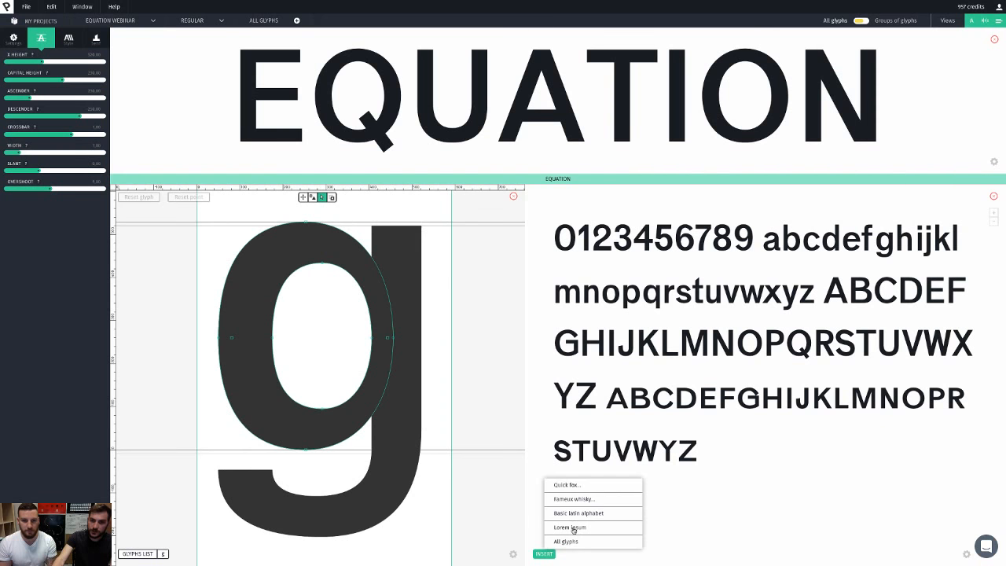
left_click(569, 527)
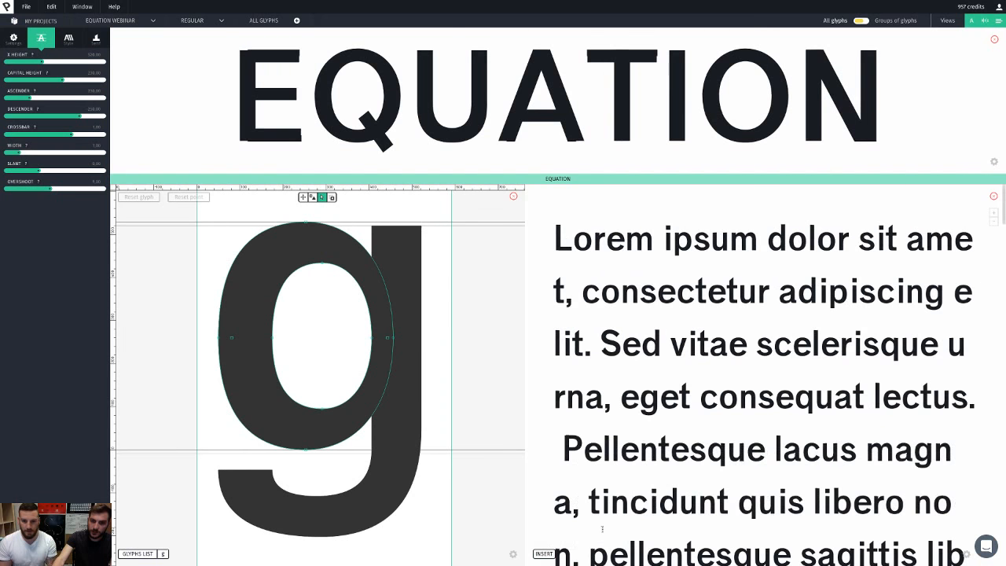
left_click(994, 221)
left_click(994, 221)
left_click(995, 221)
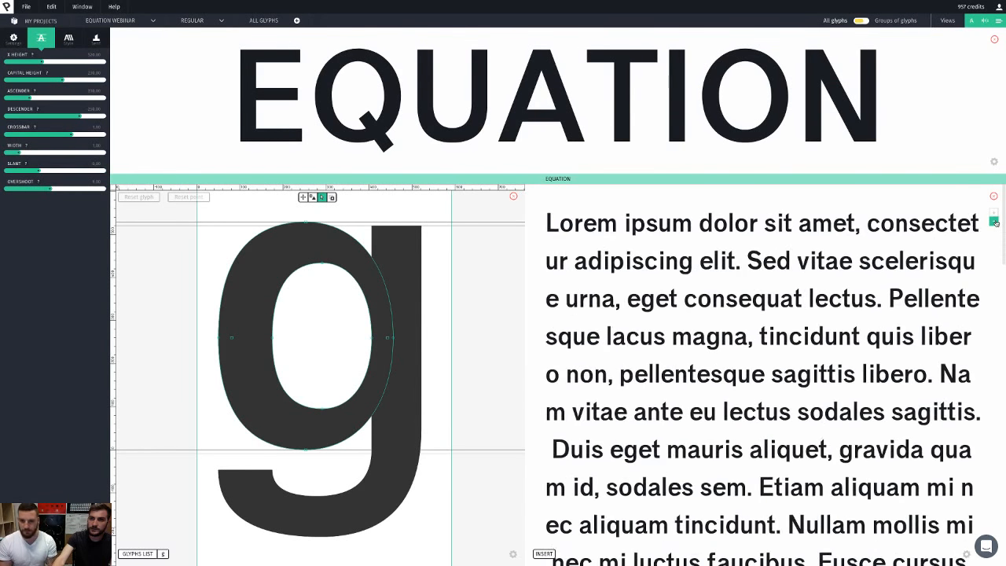
left_click(995, 222)
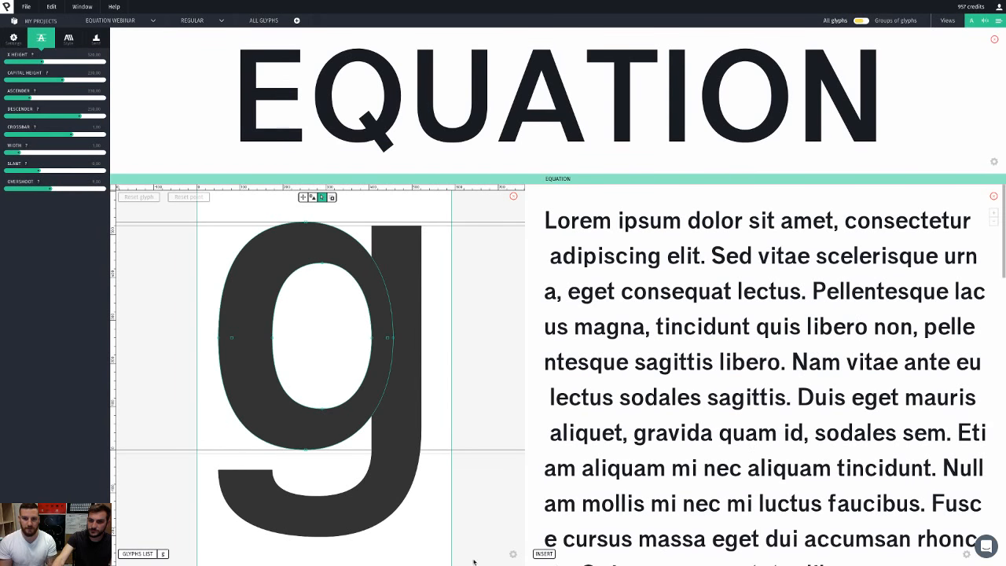
Step: Close the text preview so that only the word and glyph views remain
left_click(550, 555)
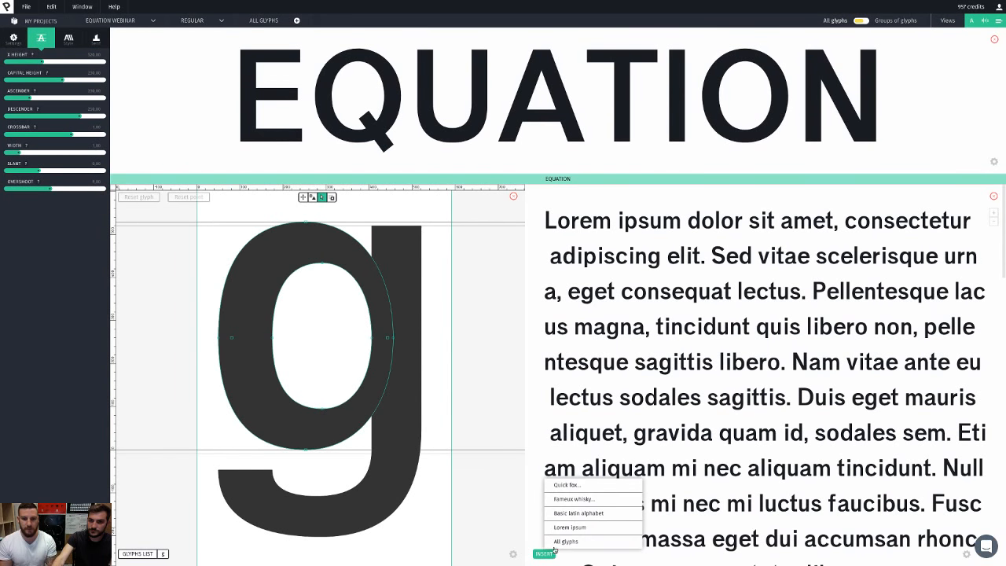
left_click_drag(602, 362, 821, 469)
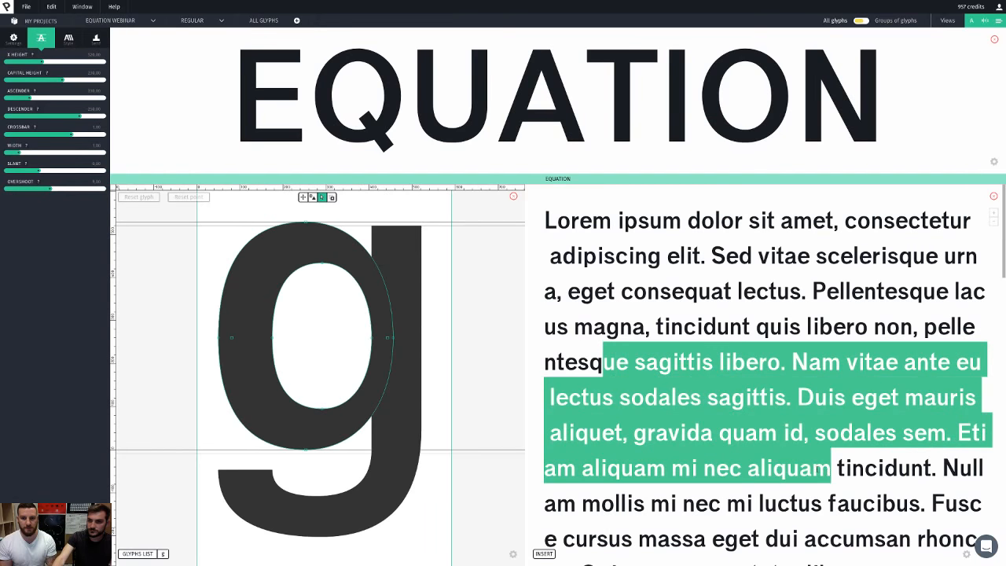
left_click(702, 362)
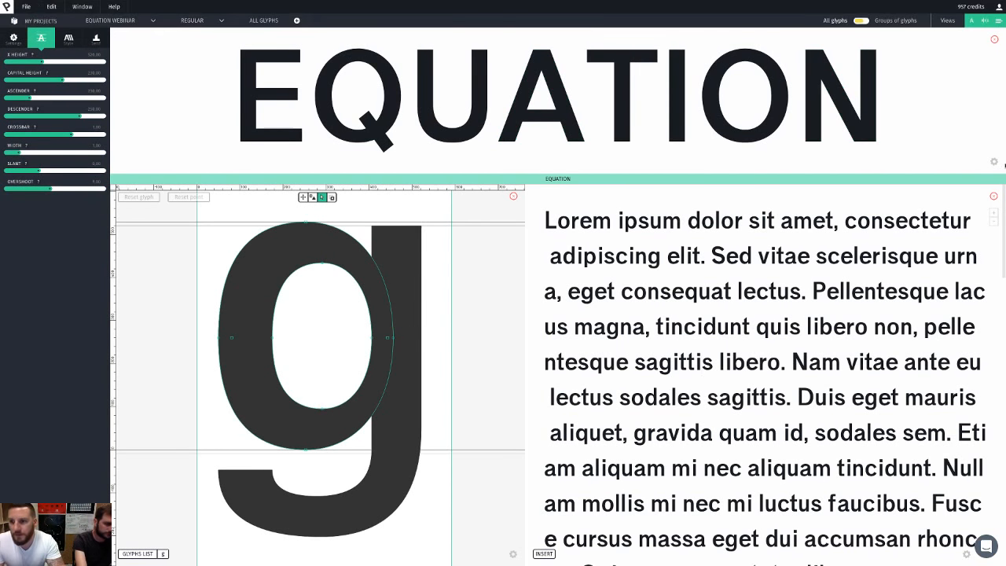
left_click(993, 196)
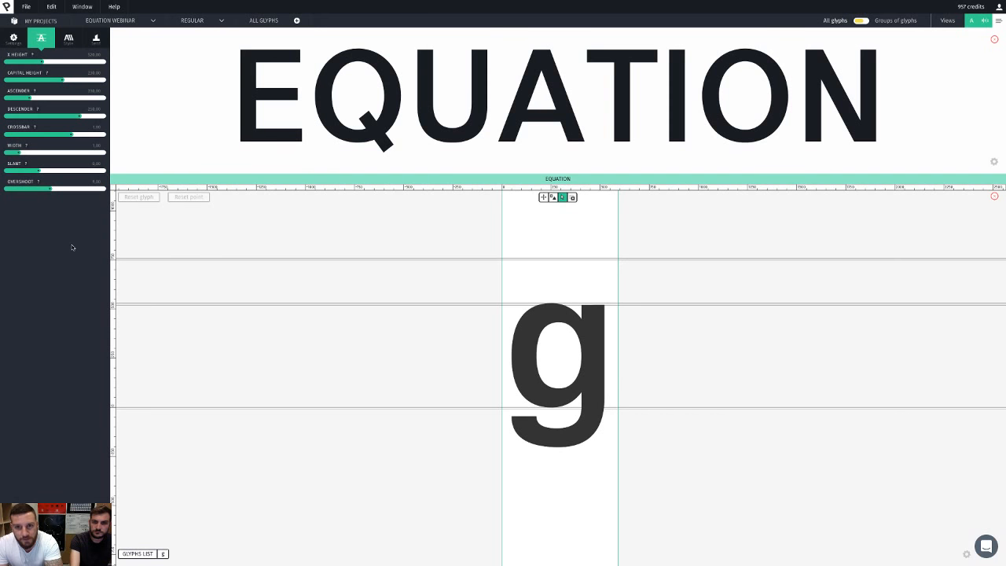
Step: Push the typeface's Contrast parameter to the extreme end of its range and refine its value for hairline-thin strokes
left_click(75, 45)
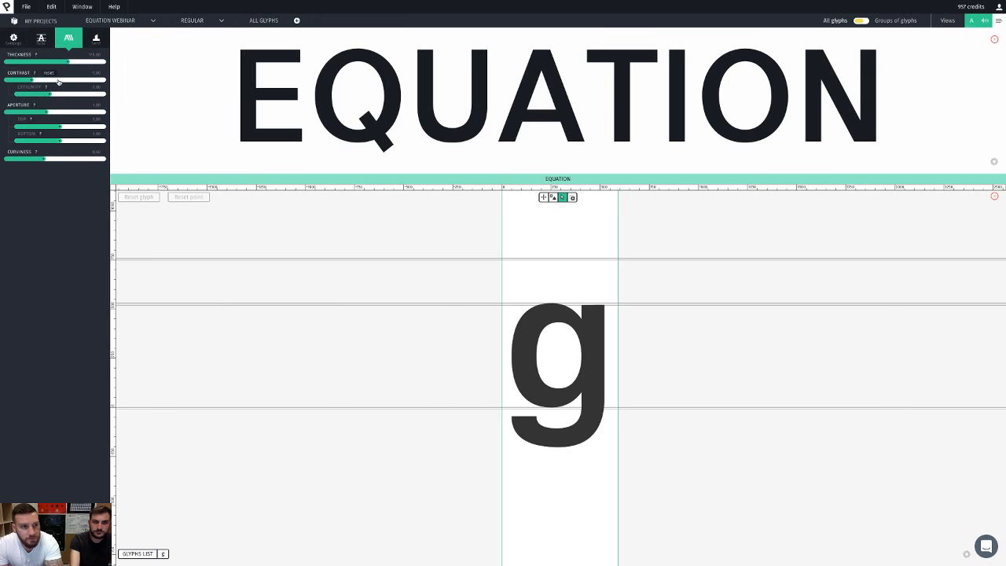
left_click_drag(46, 82, 104, 82)
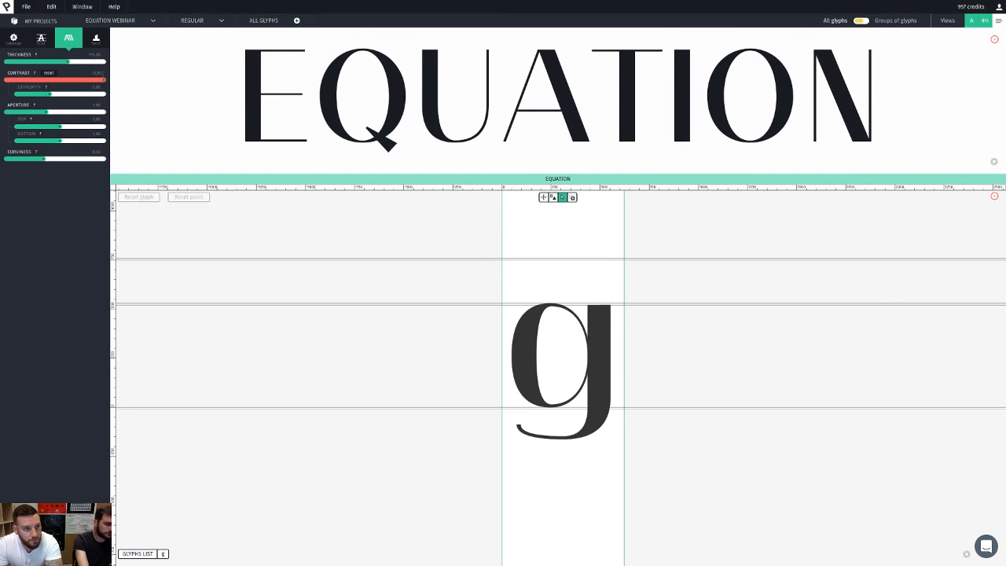
double_click(98, 73)
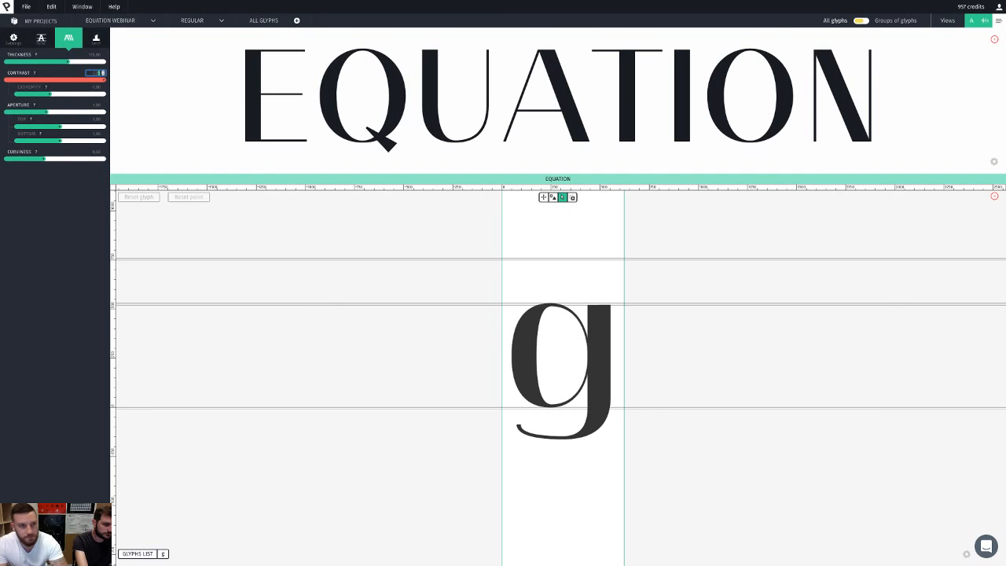
left_click(471, 243)
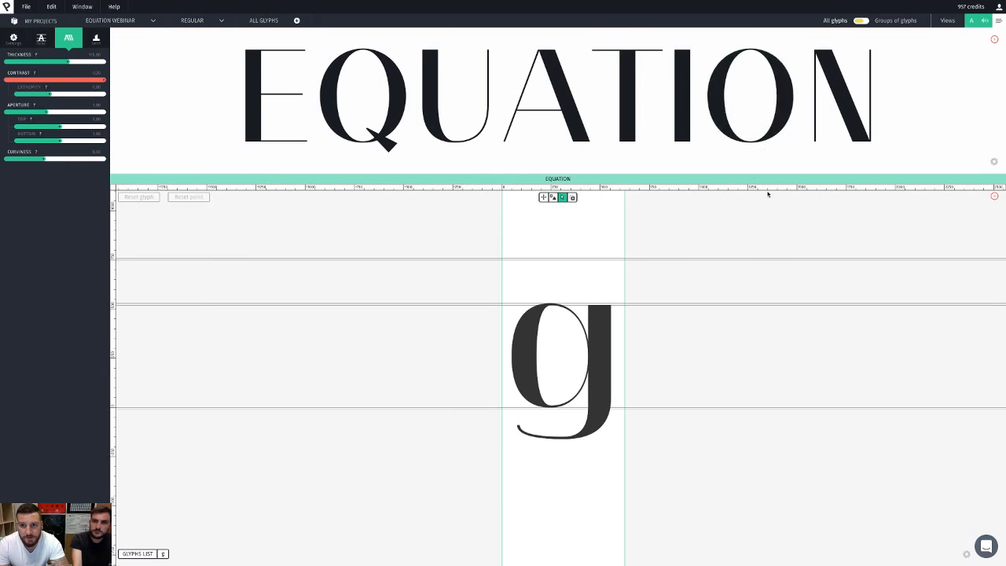
Step: Widen the typeface's serifs to a little under half of the Serif Width range and set a low Serif Height
left_click(757, 99)
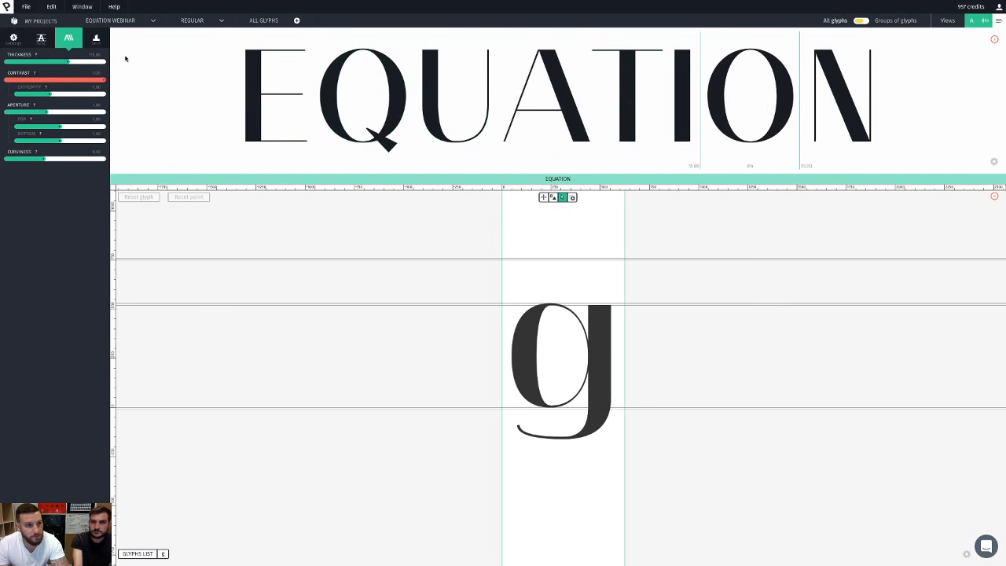
left_click(96, 37)
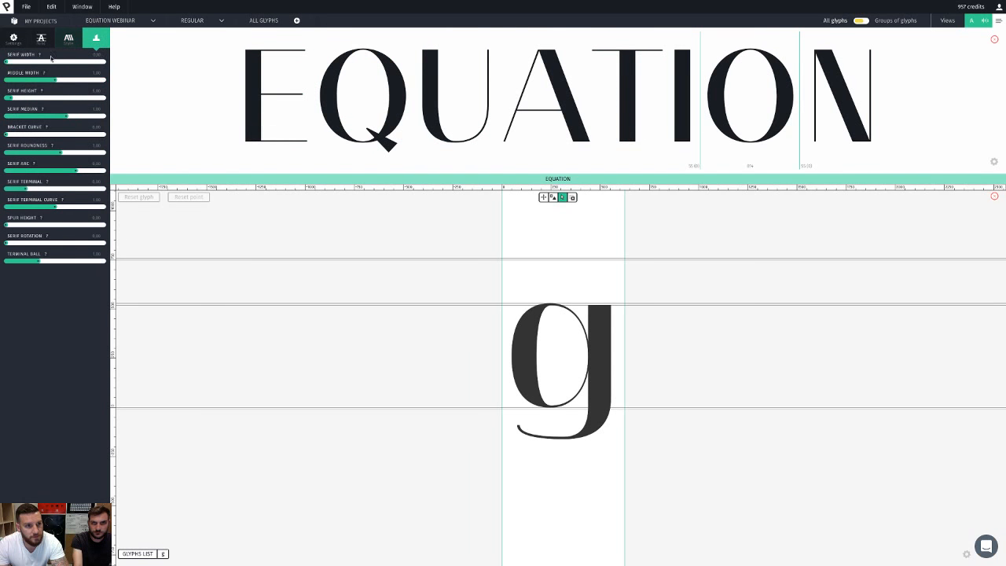
left_click_drag(31, 63, 48, 63)
mouse_move(16, 98)
left_mouse_down()
mouse_move(50, 97)
mouse_move(22, 92)
left_mouse_up()
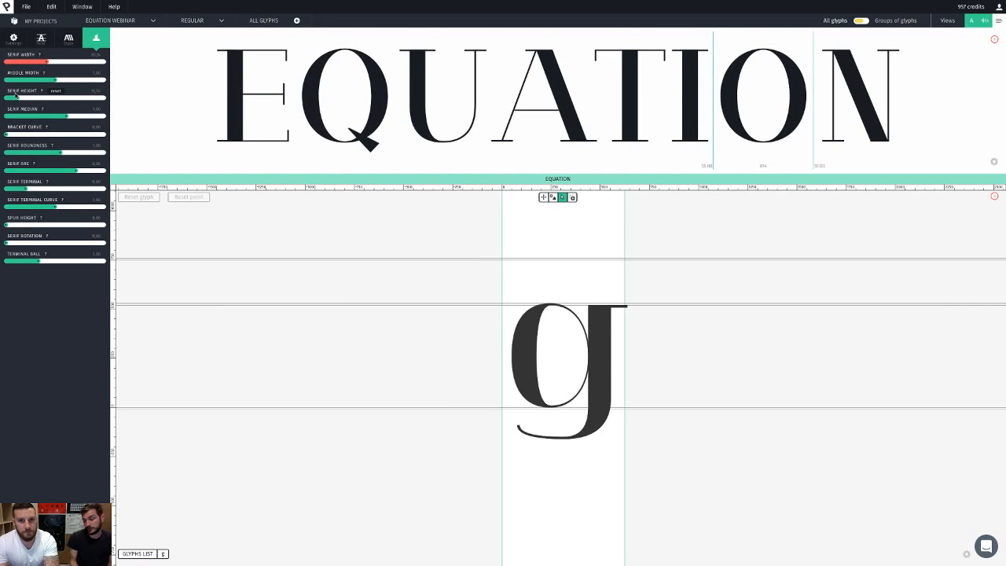
left_click_drag(16, 96, 6, 98)
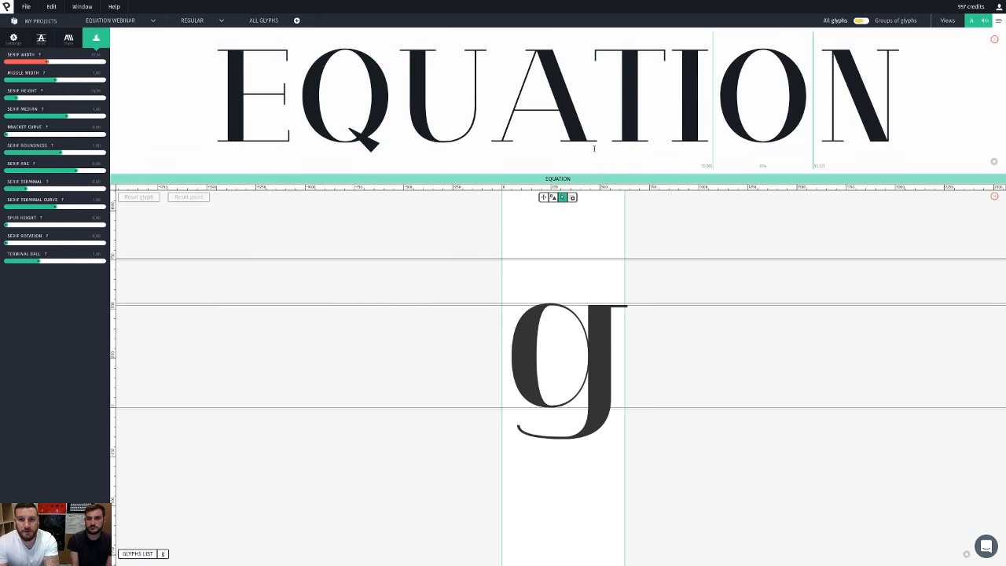
Step: Open the N glyph to examine its serifs against the thin stems, and raise the Serif Height very slightly
left_click(863, 113)
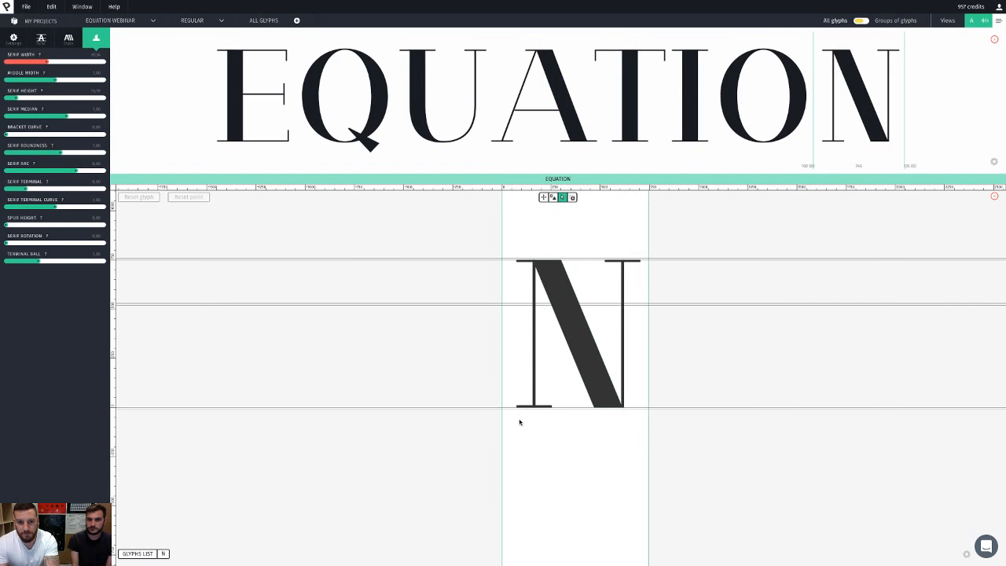
scroll(528, 420, "up", 3)
scroll(562, 421, "up", 1)
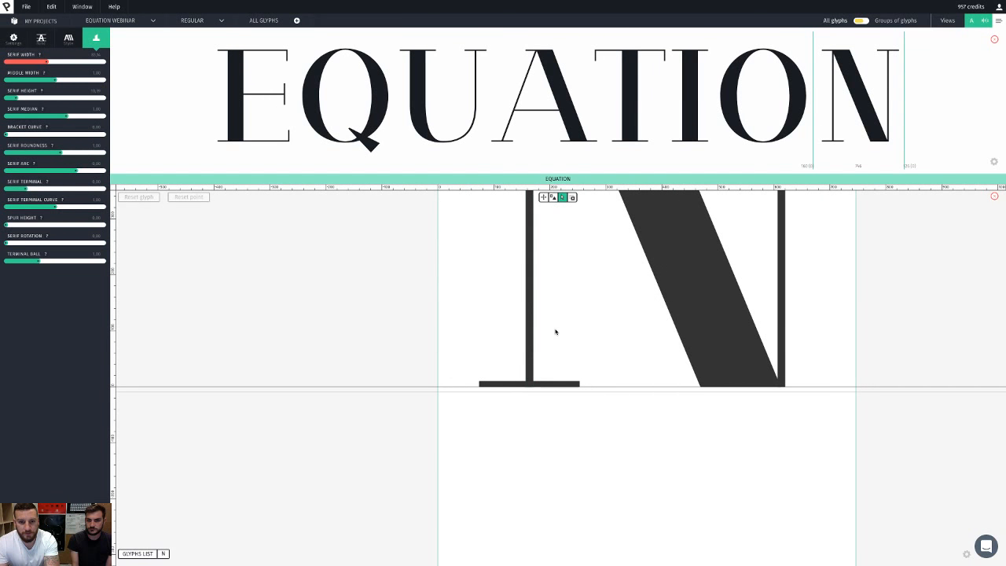
scroll(600, 419, "down", 1)
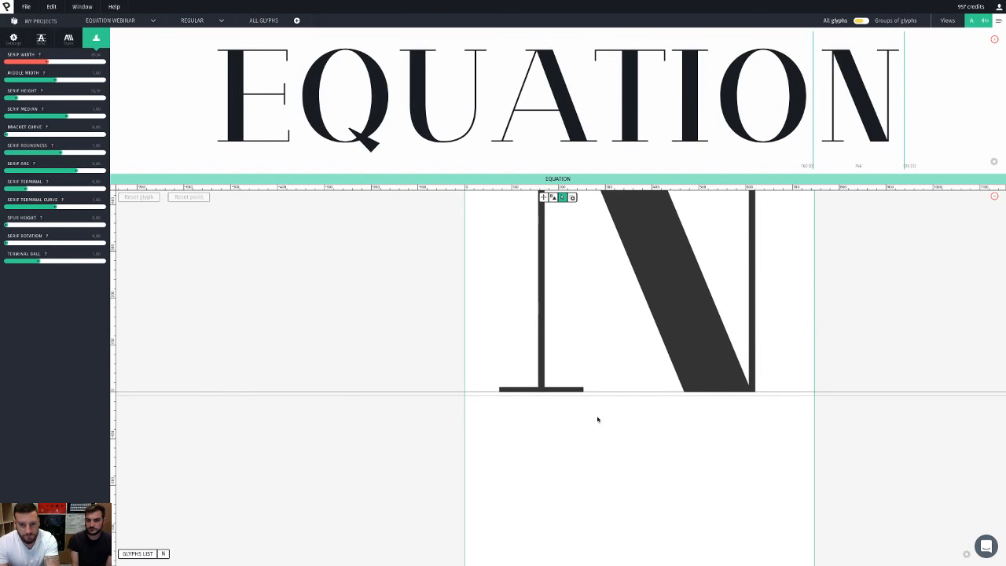
scroll(631, 433, "down", 1)
scroll(629, 416, "down", 1)
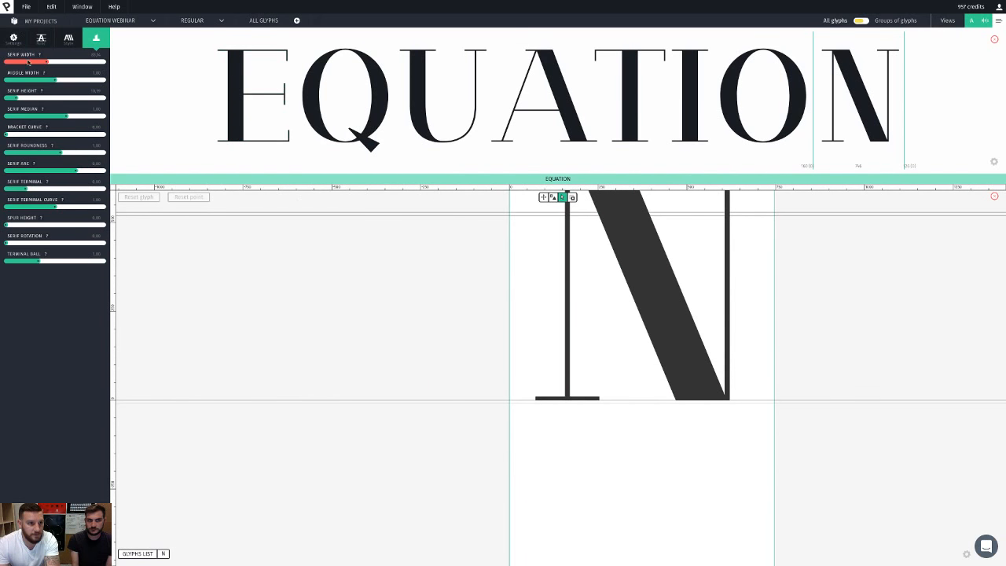
left_click_drag(17, 100, 18, 100)
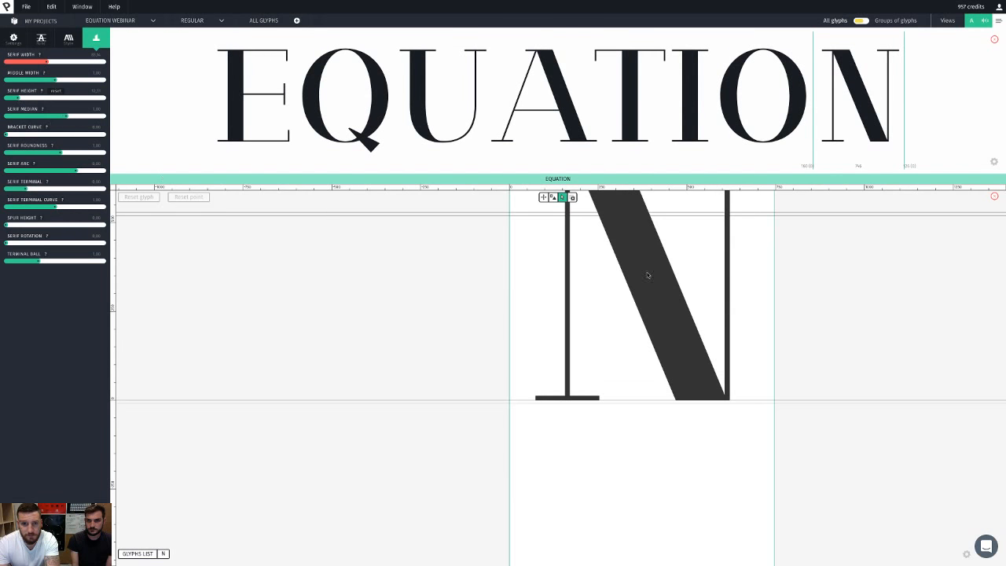
Step: Lower the typeface's Thickness parameter slightly, to just over half of its range, to lighten the heavy stems
double_click(847, 278)
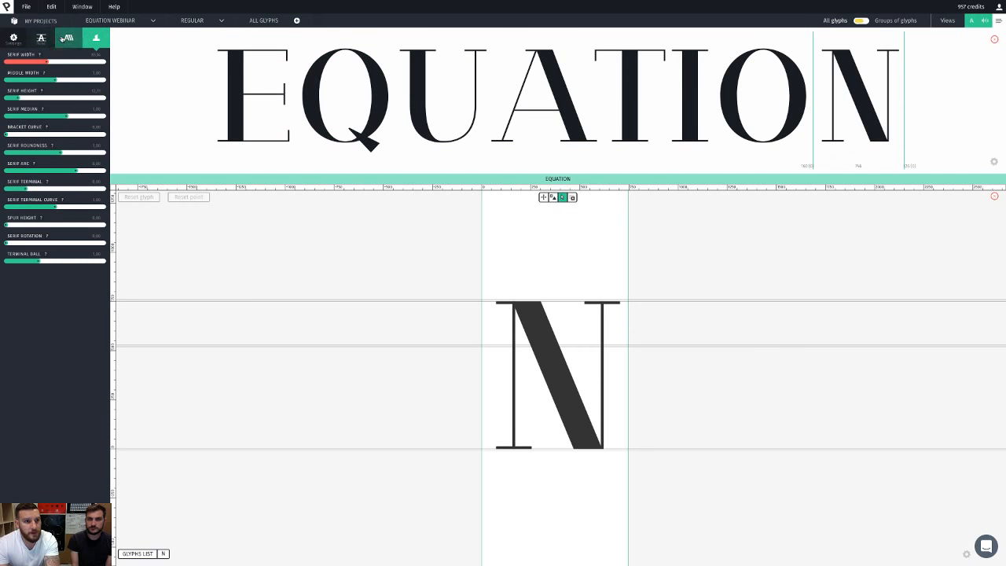
left_click(69, 37)
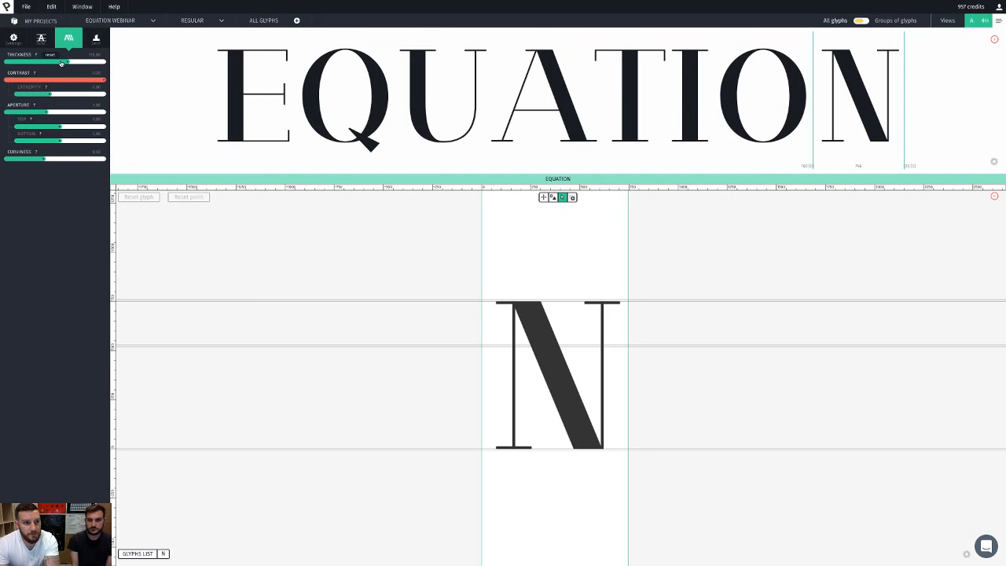
left_click_drag(61, 63, 59, 63)
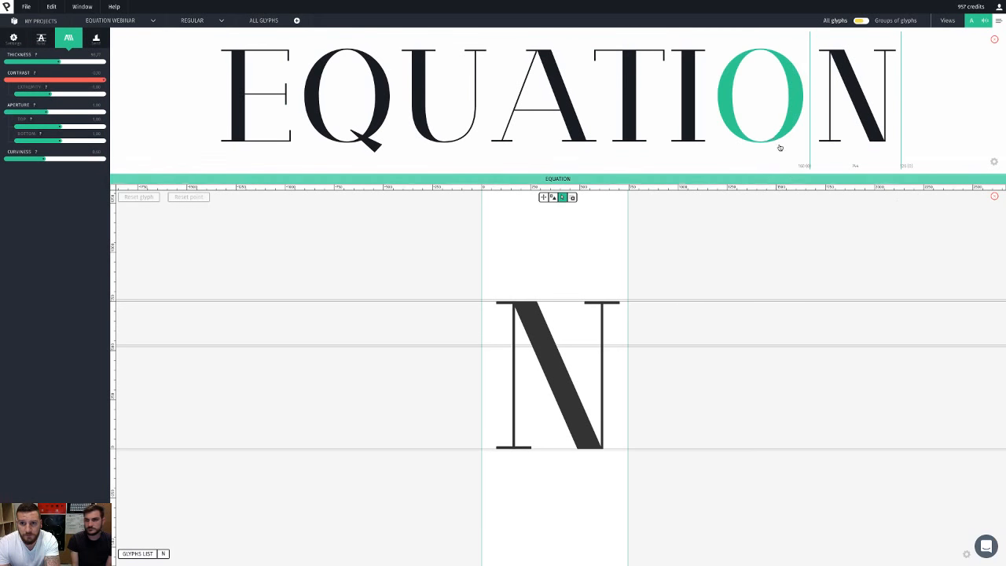
Step: Open the O, T, A and U glyphs in turn from the word EQUATION to examine their shapes
left_click(760, 94)
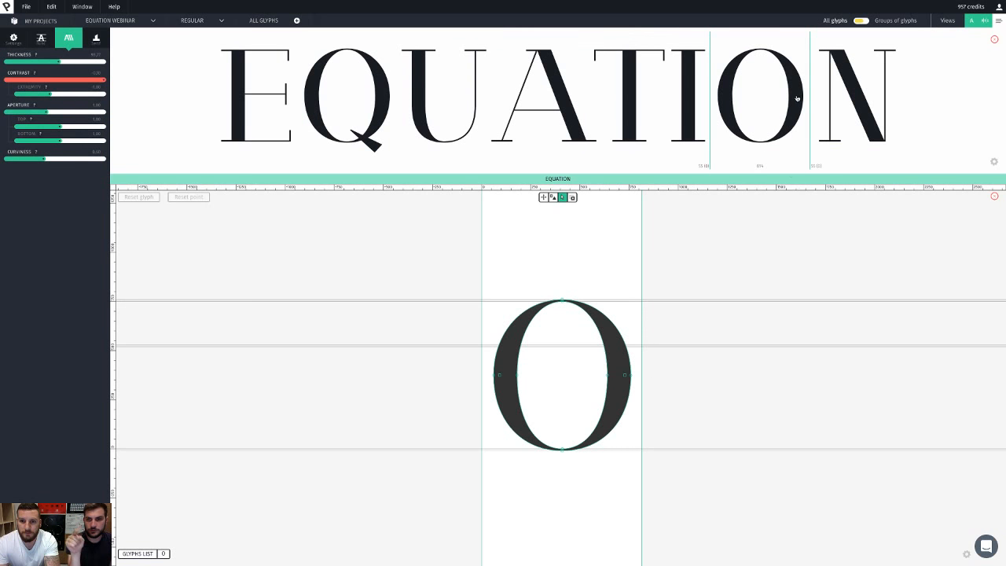
left_click(631, 98)
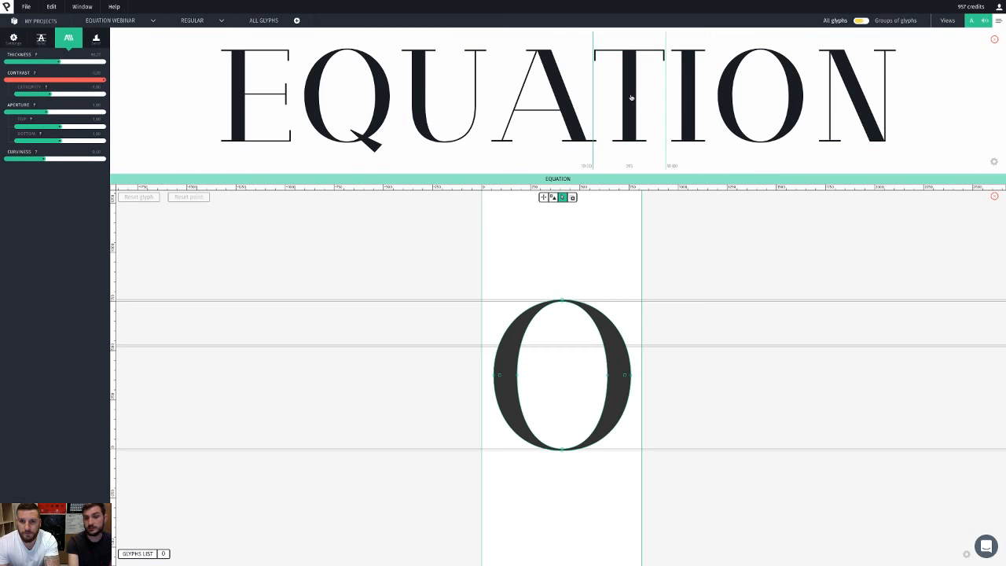
left_click(564, 115)
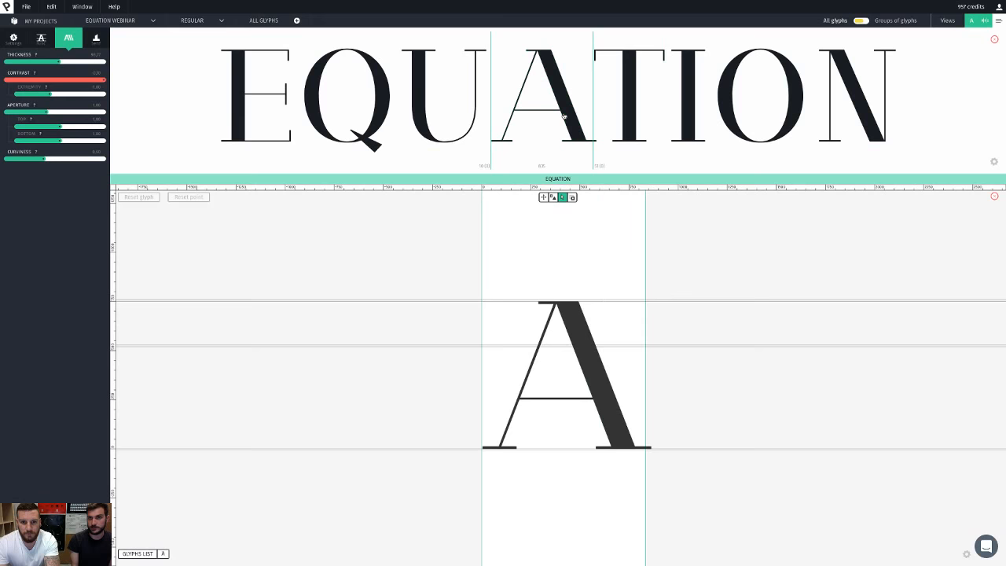
left_click(423, 114)
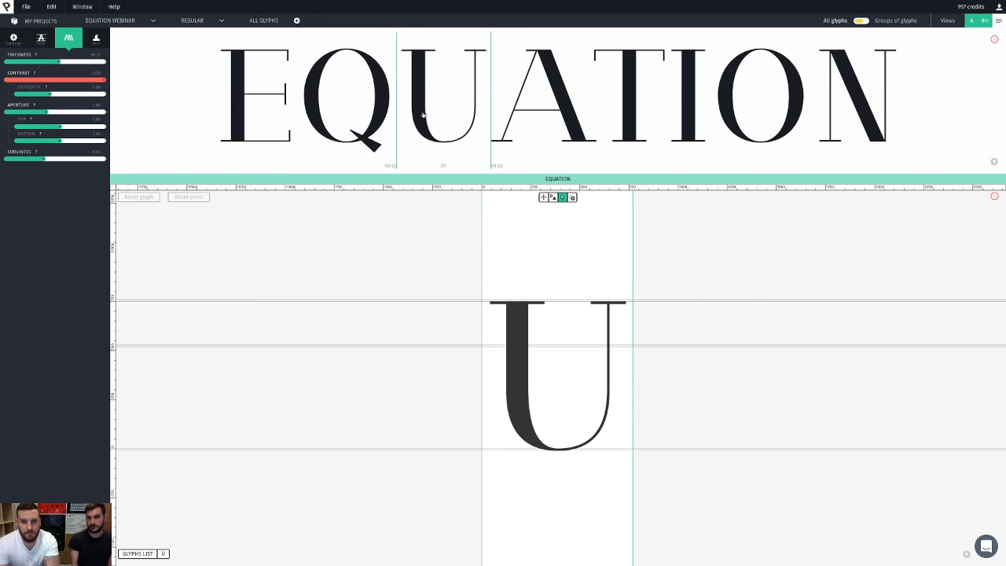
Step: Try adding an S to the preview word and view its glyph, then restore EQUATION and open the O
left_click(592, 179)
type("S")
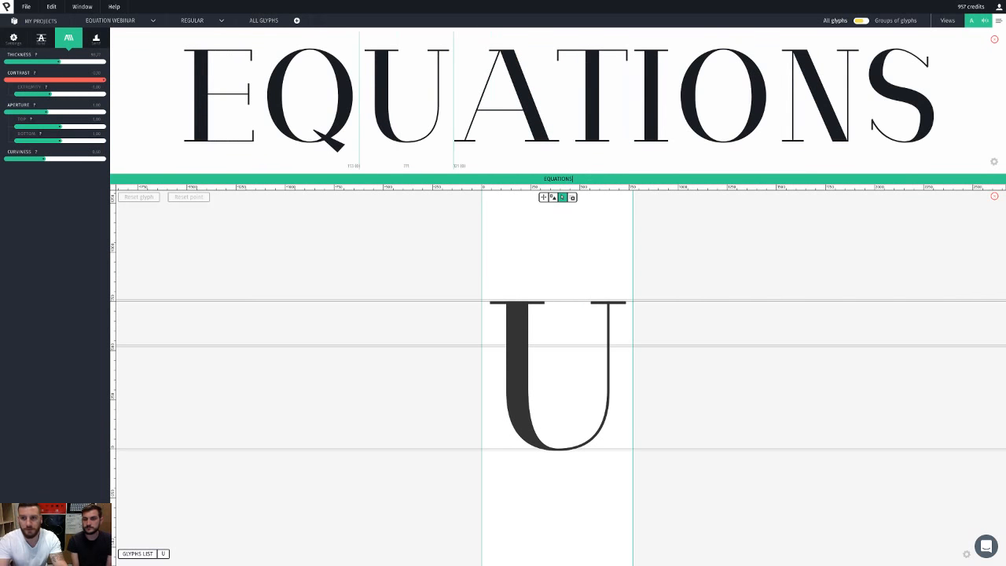
left_click(901, 109)
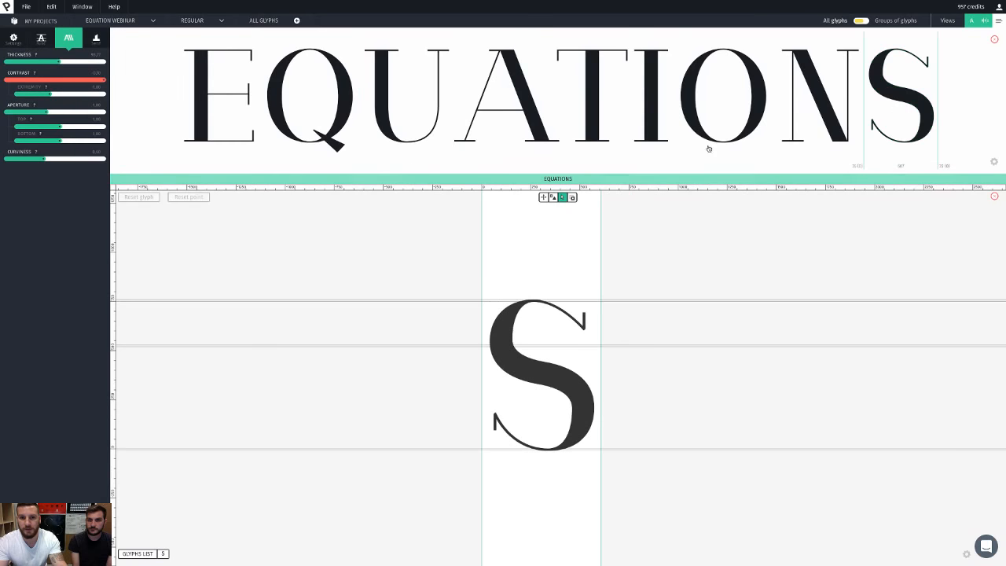
left_click(651, 179)
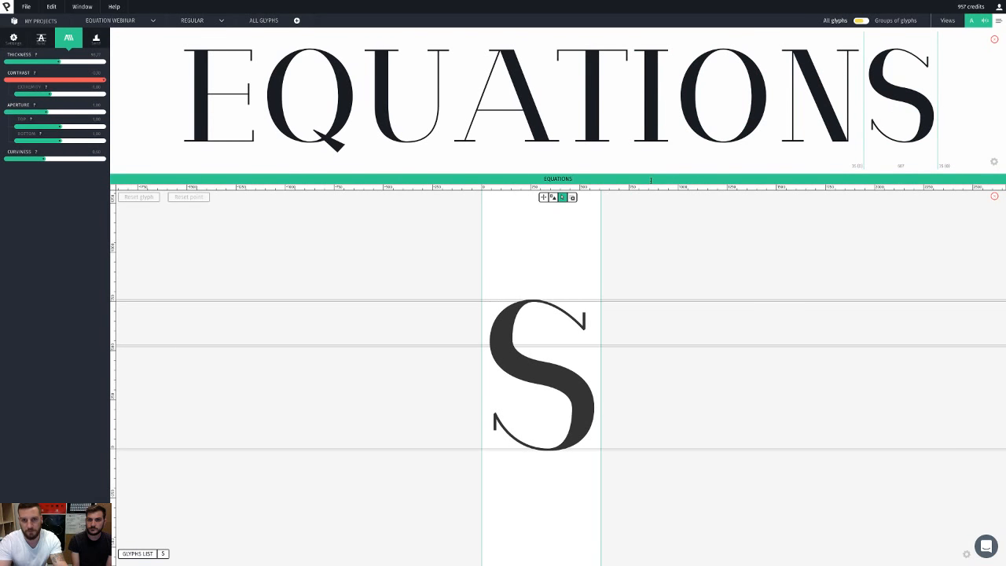
key("BackSpace")
left_click(723, 146)
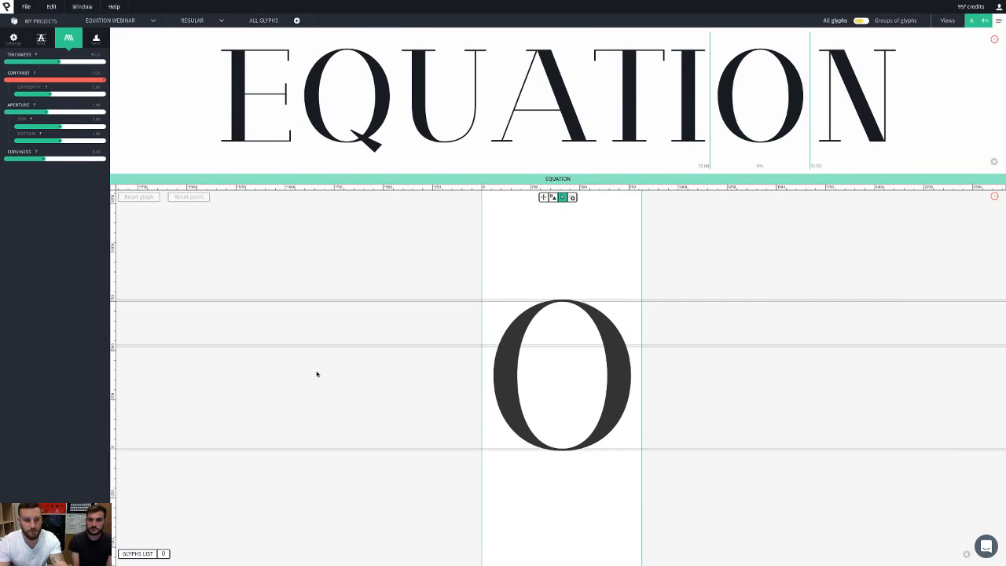
Step: Browse the glyph list, opening A, B, F and @ for inspection, and close the list
left_click(138, 553)
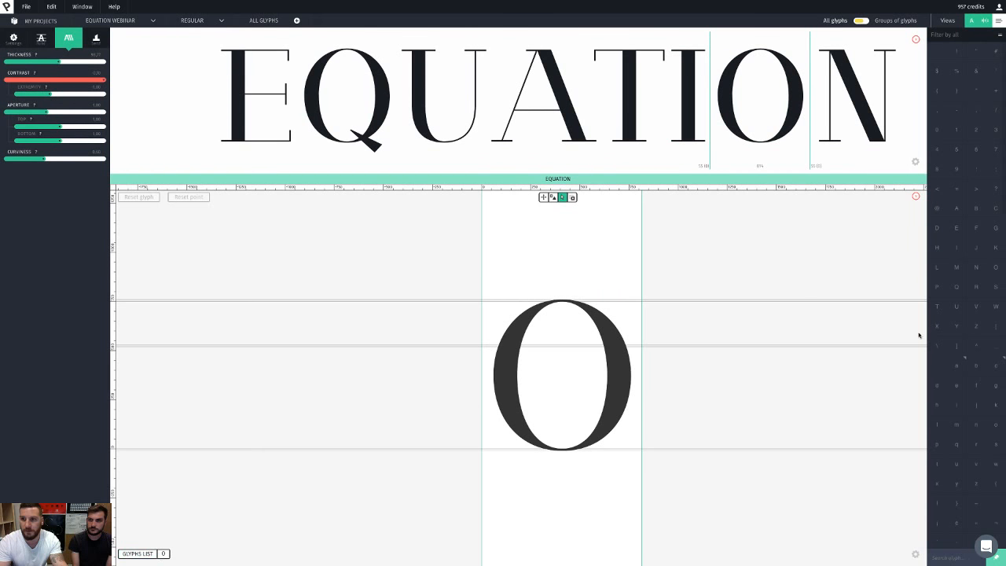
left_click(956, 209)
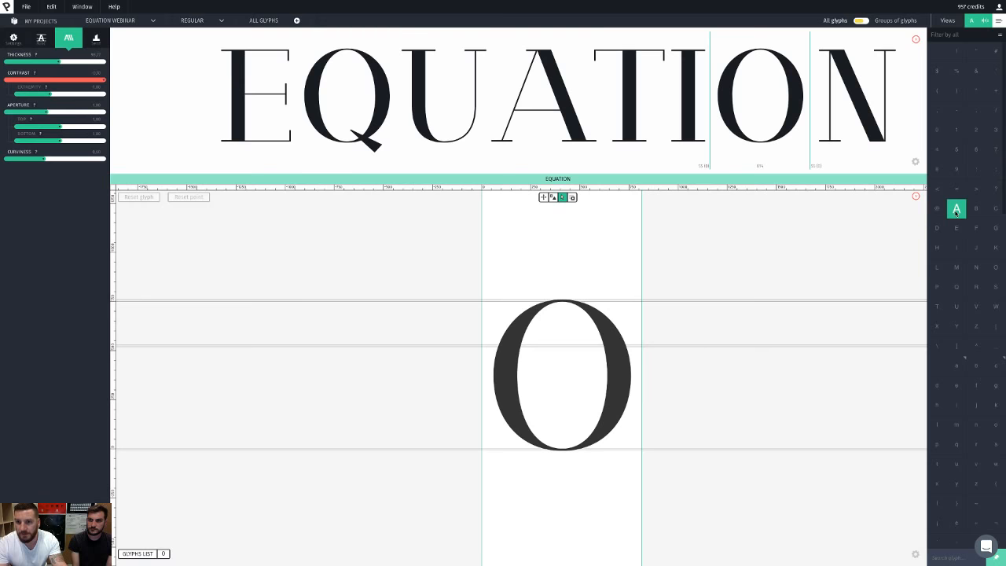
left_click(977, 209)
left_click(975, 229)
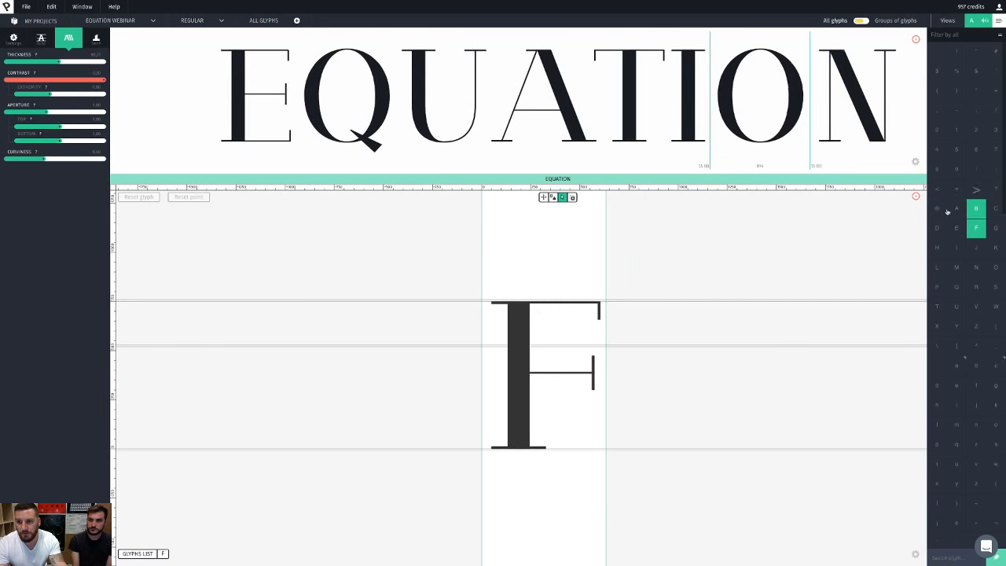
left_click(937, 208)
scroll(960, 225, "down", 5)
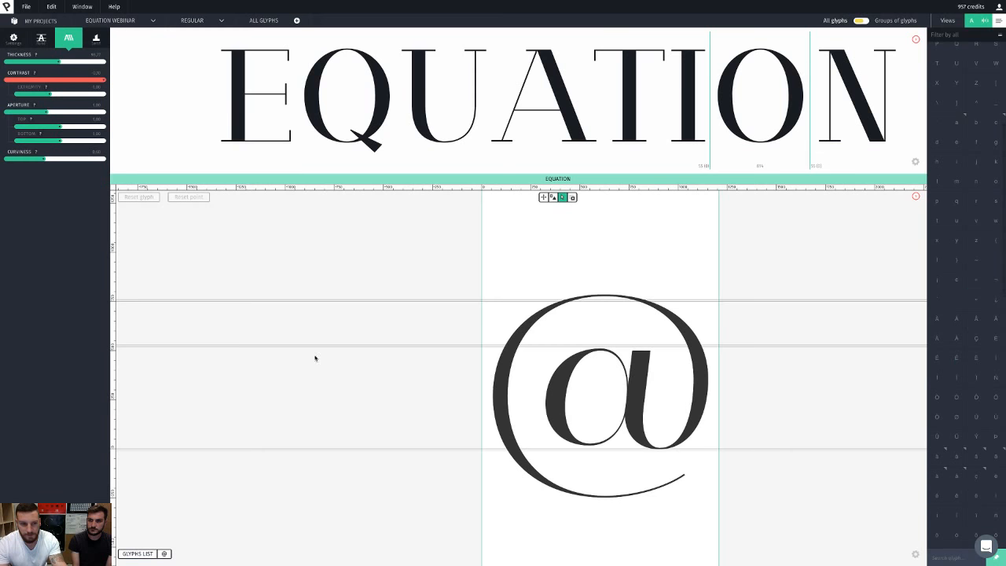
left_click(138, 555)
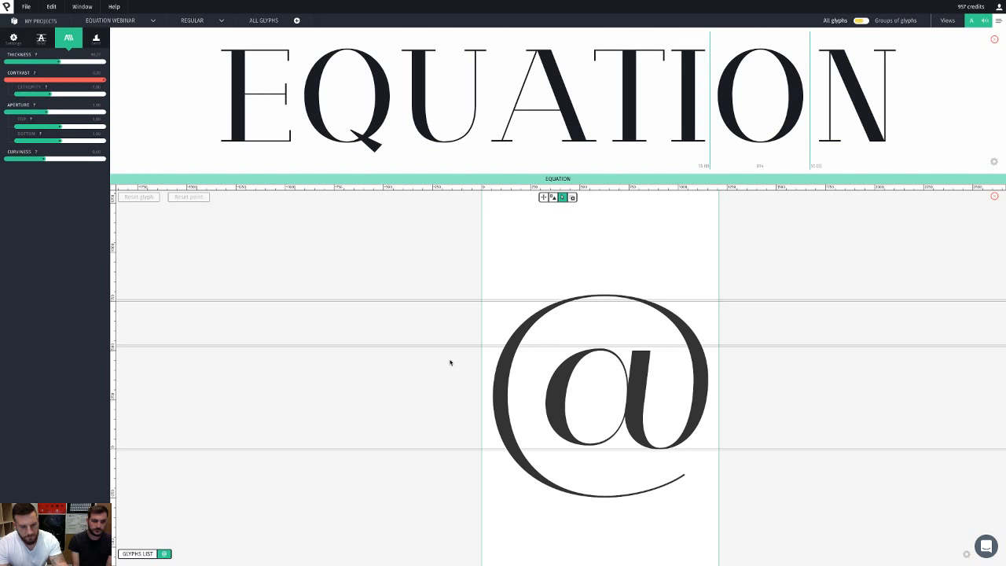
Step: Switch the glyph view by character through lowercase t, y and i, uppercase I and lowercase p
key("t")
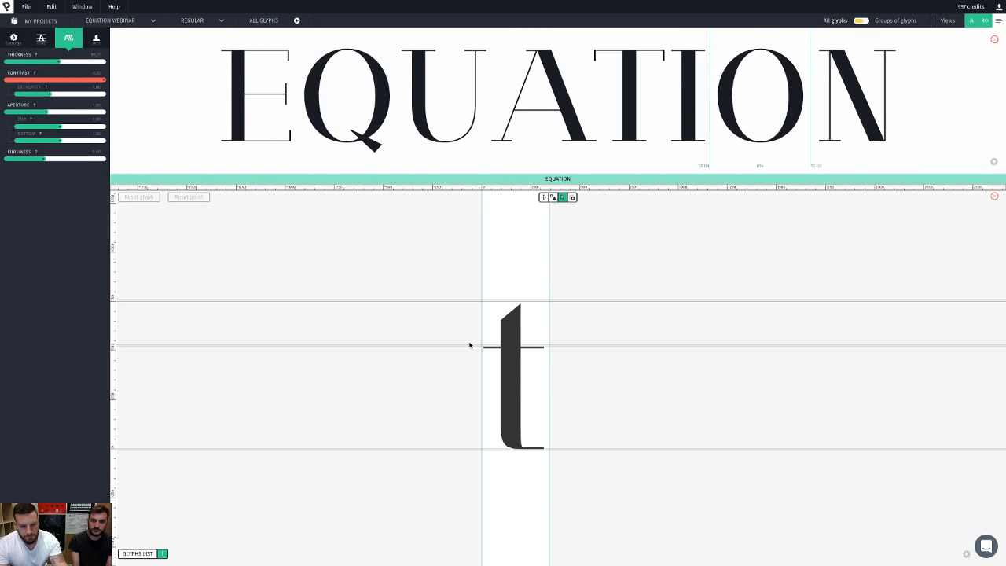
key("y")
key("i")
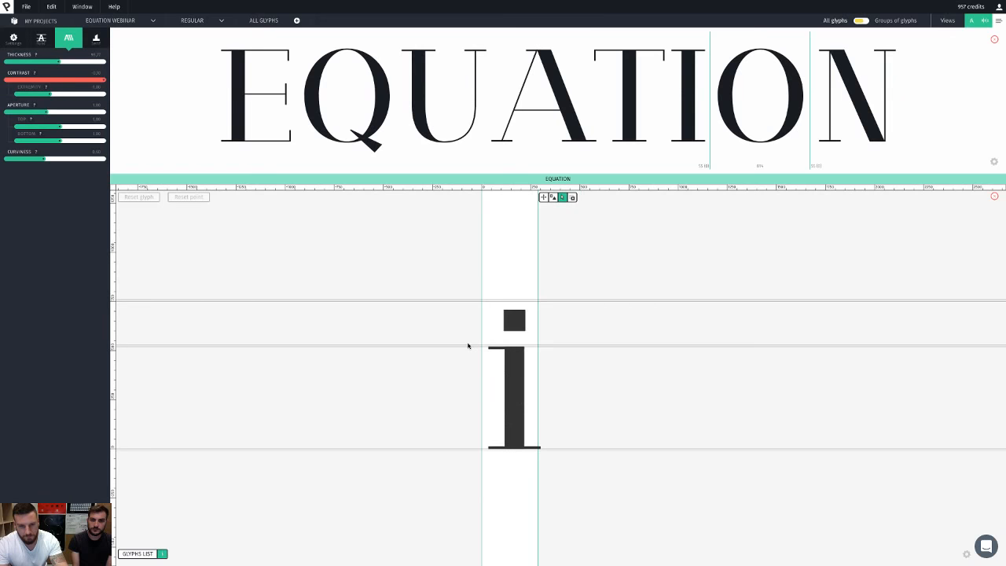
key("shift+i")
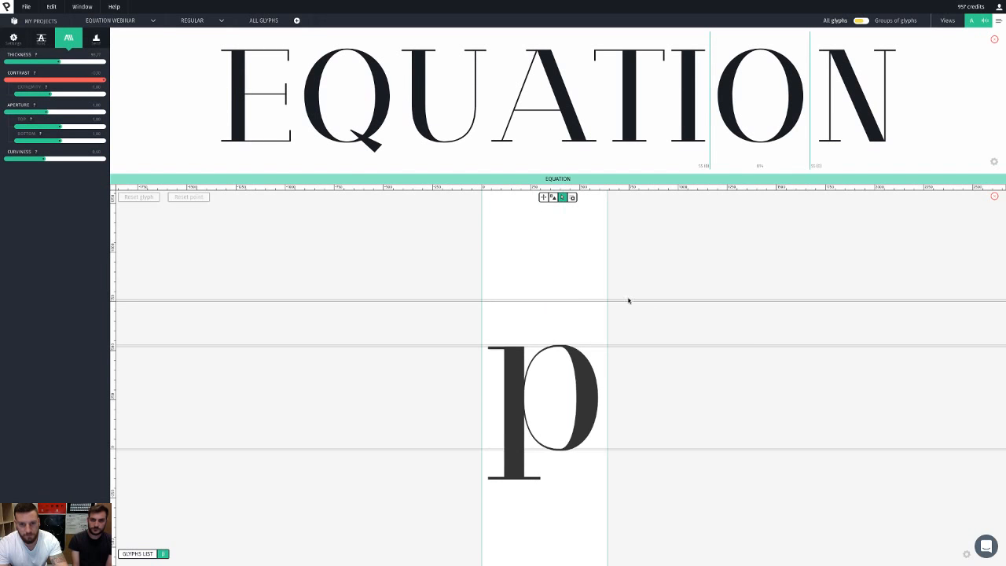
key("p")
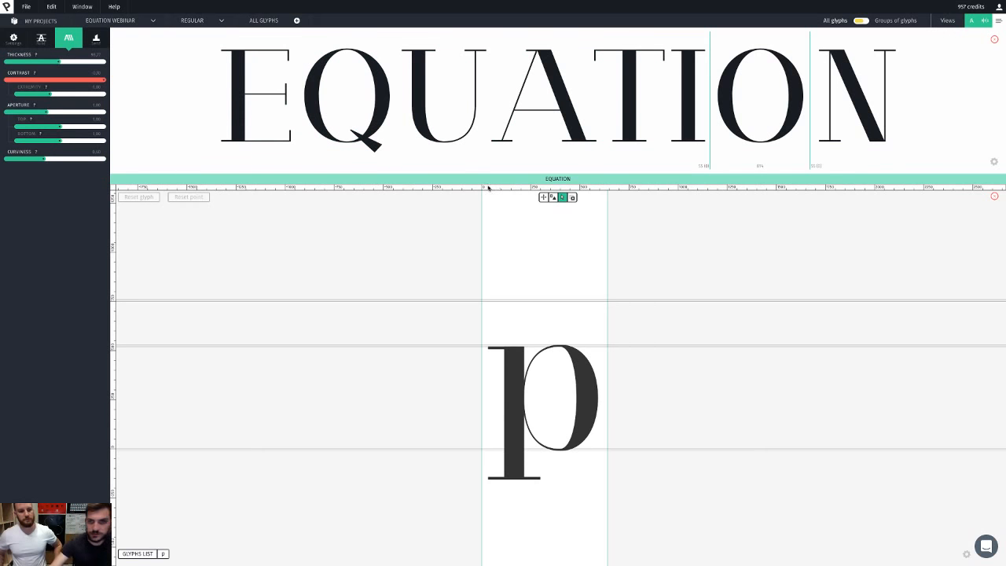
Step: Try inserting an é after the preview word by its glyph name, /eacute, and erase it back to EQUATION
left_click(591, 177)
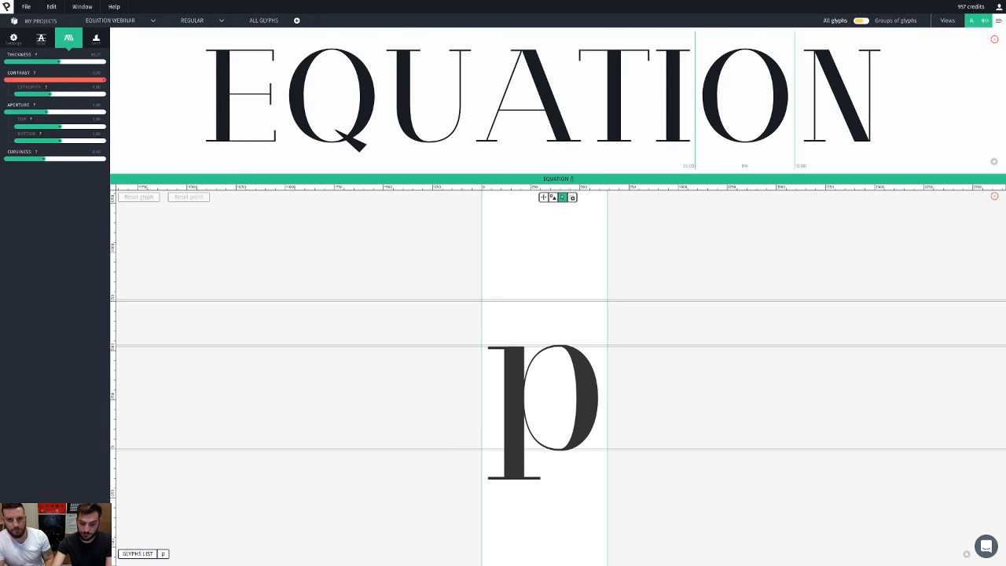
type("eacute")
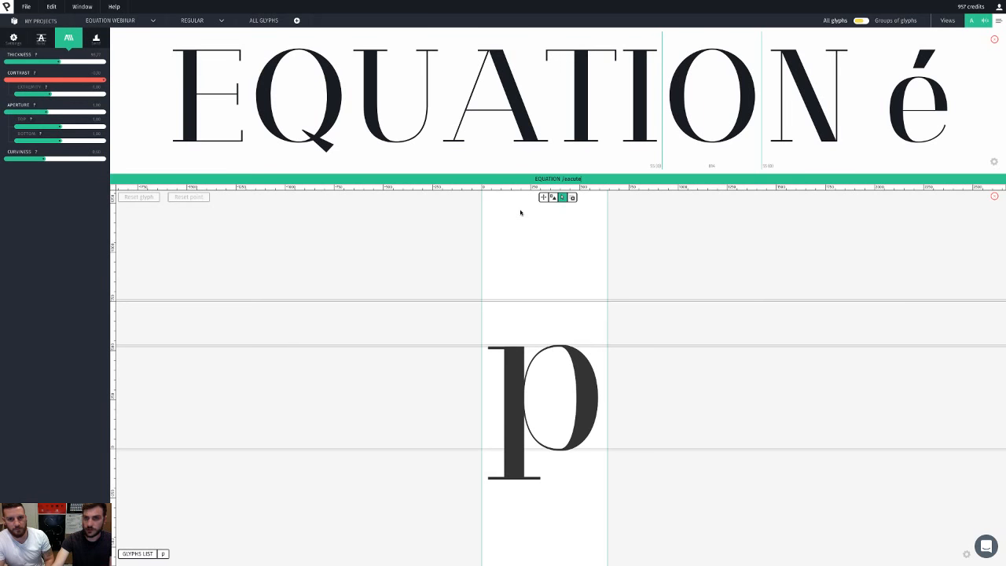
key("BackSpace")
key("BackSpace")
key("BackSpace")
key("BackSpace")
key("BackSpace")
key("BackSpace")
key("BackSpace")
key("BackSpace")
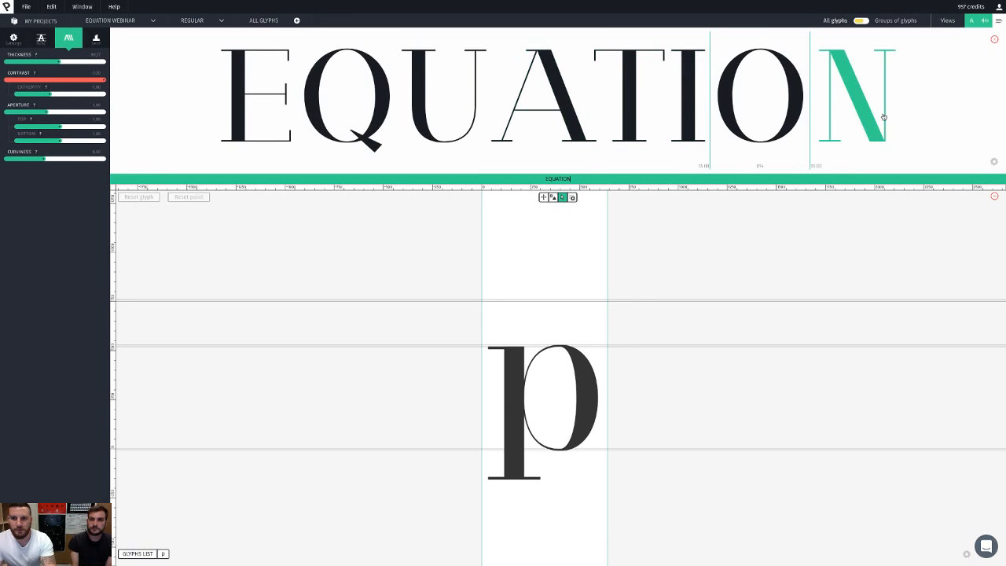
Step: Set the expand width of the O's right-hand skeleton point to 10
left_click(766, 90)
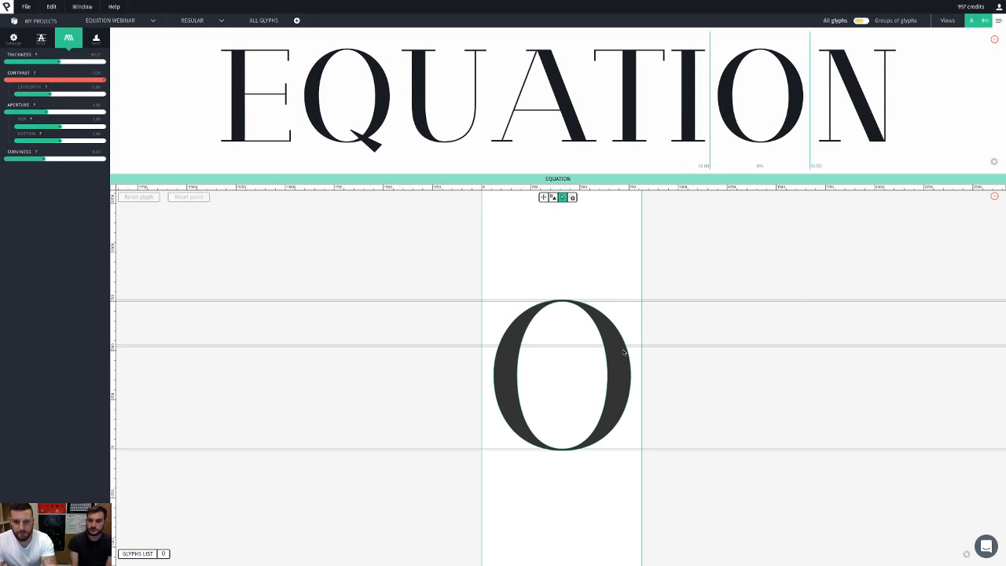
scroll(621, 380, "up", 5)
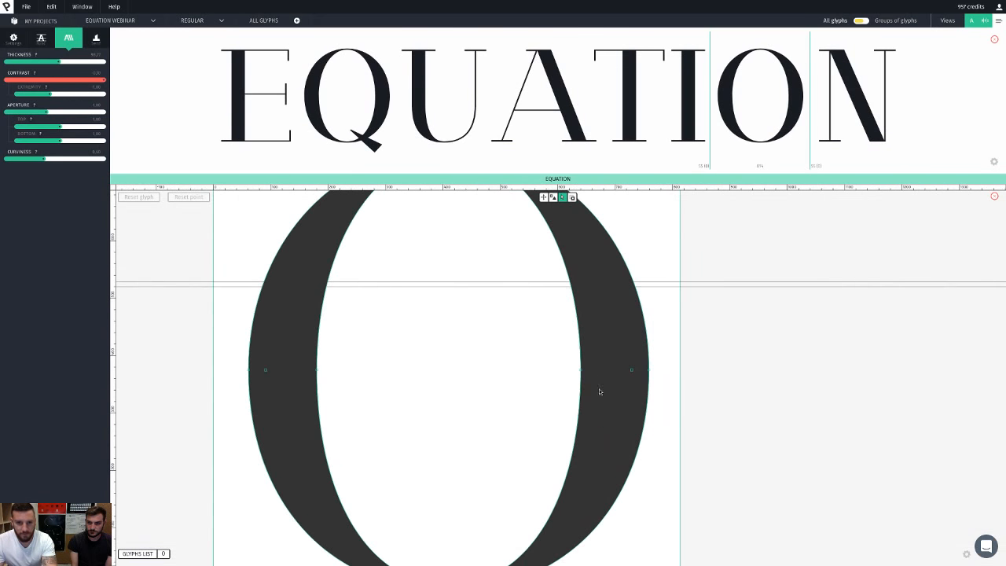
left_click(581, 371)
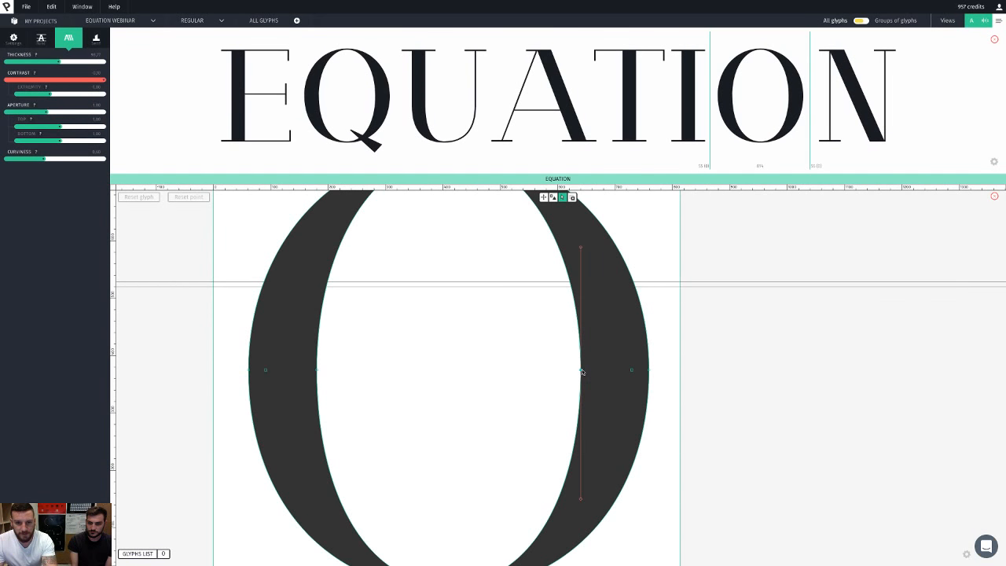
left_click(649, 371)
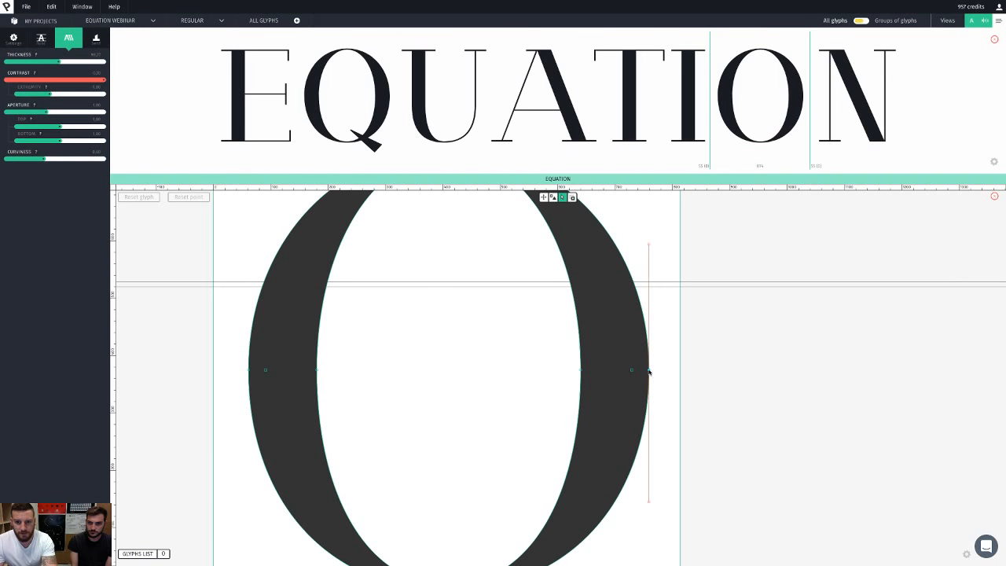
left_click(633, 370)
left_click(632, 371)
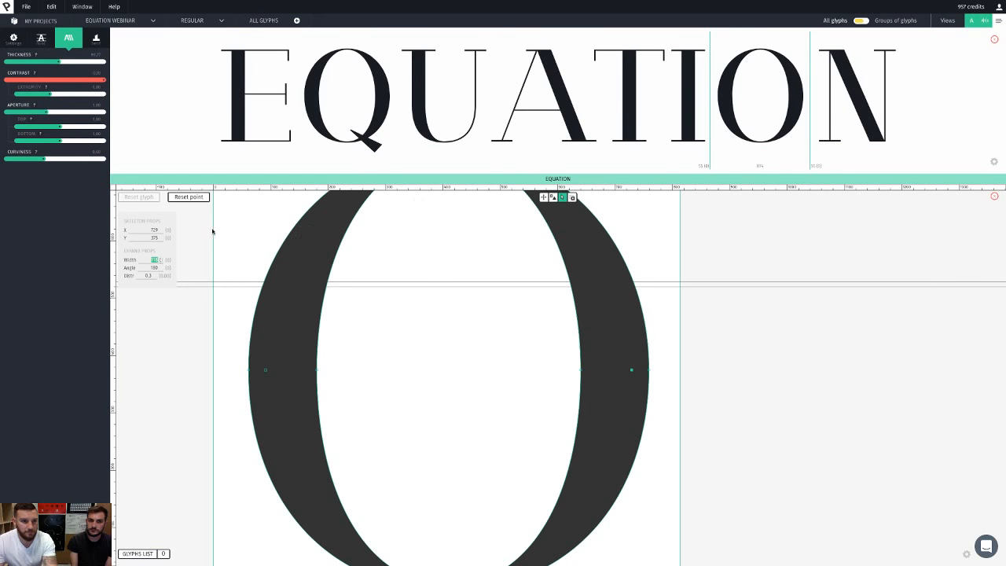
type("10")
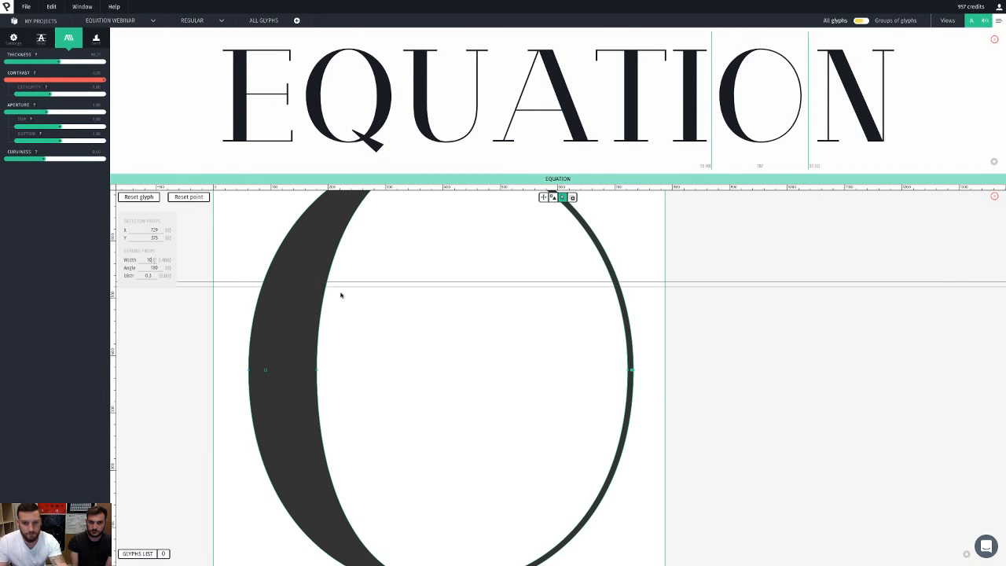
left_click(601, 402)
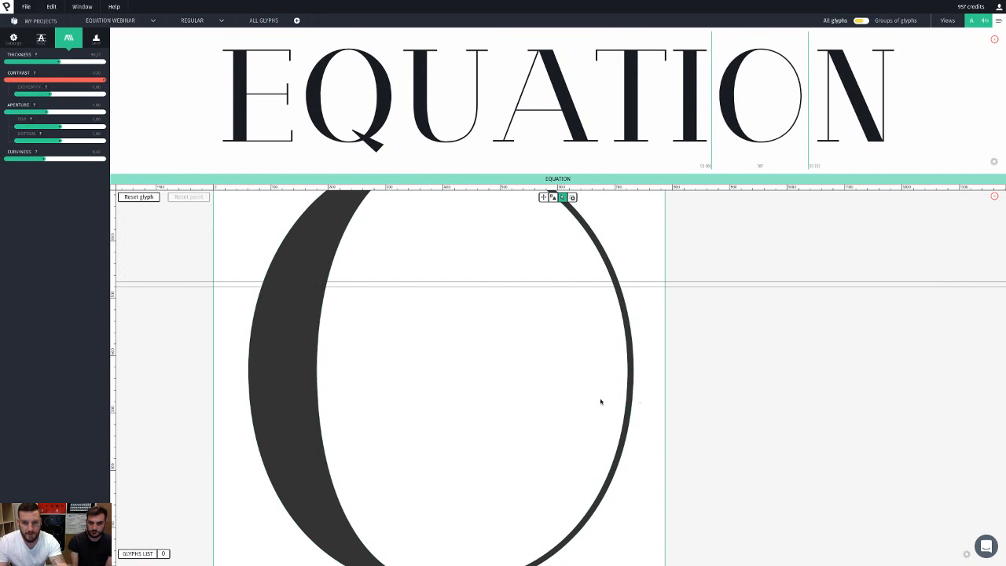
Step: Set the expand width of the O's left-hand skeleton point to 10
left_click(266, 370)
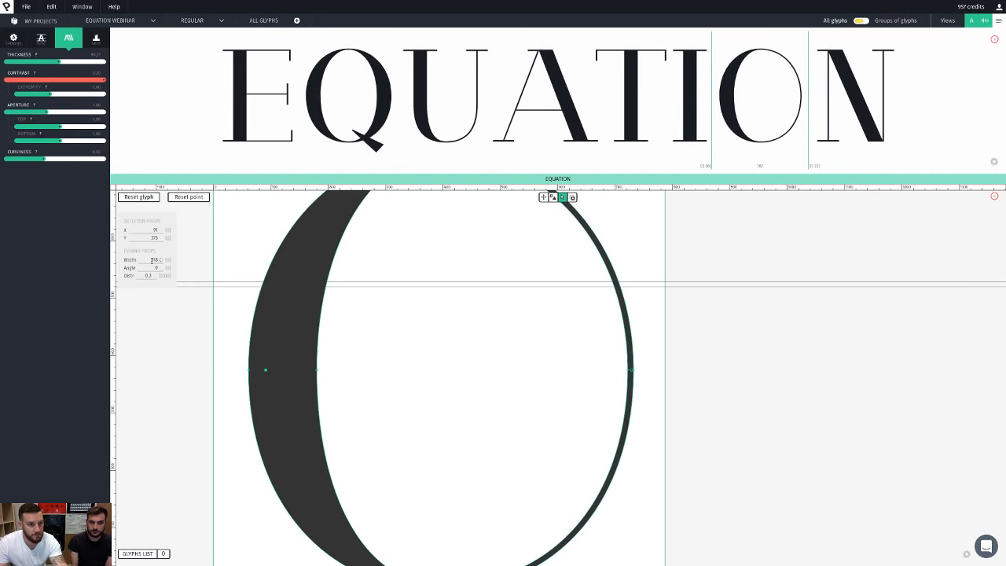
type("10")
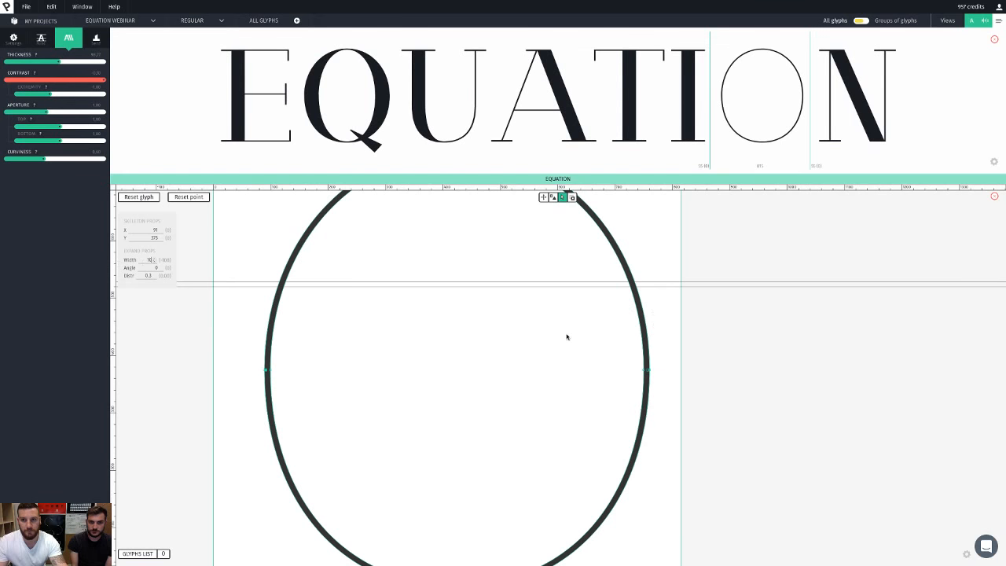
left_click(648, 332)
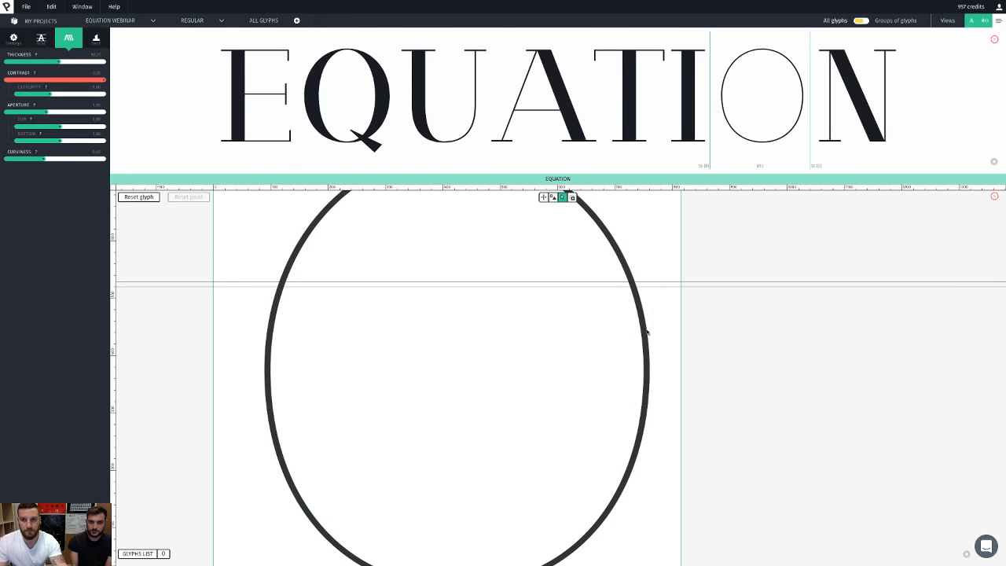
Step: Thin the bowl of the Q by setting the expand width of its right and left skeleton points to 10
left_click(344, 103)
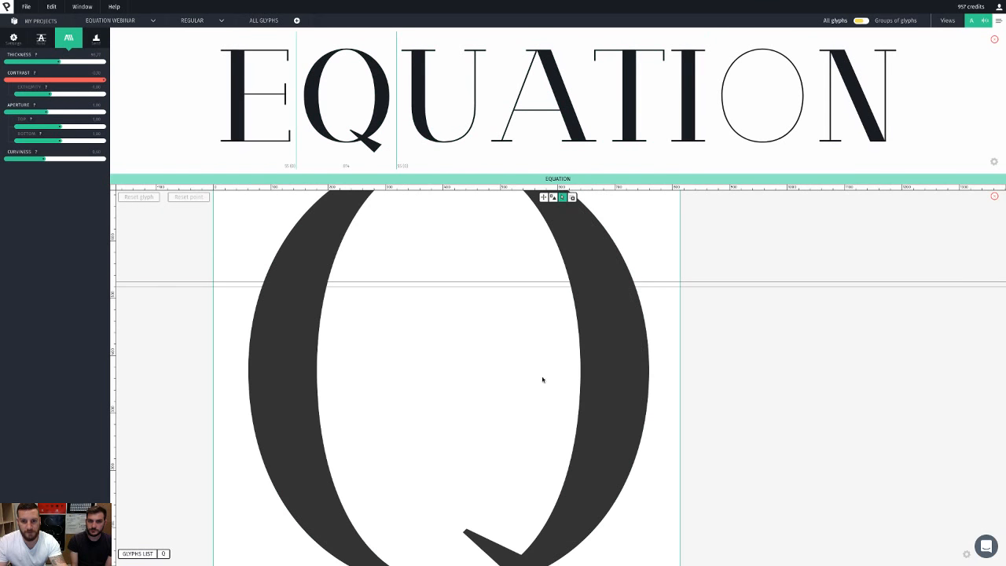
left_click(631, 369)
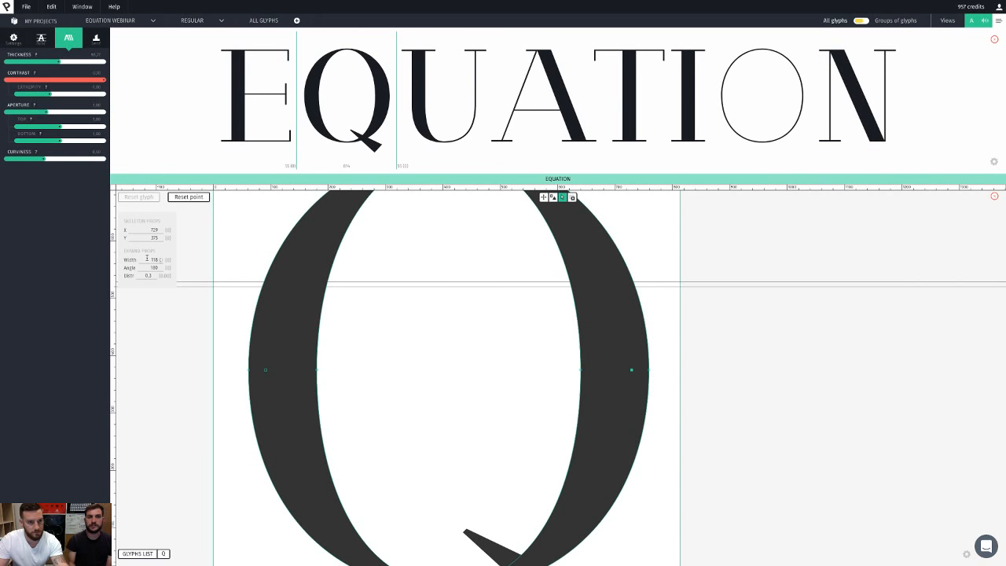
type("10")
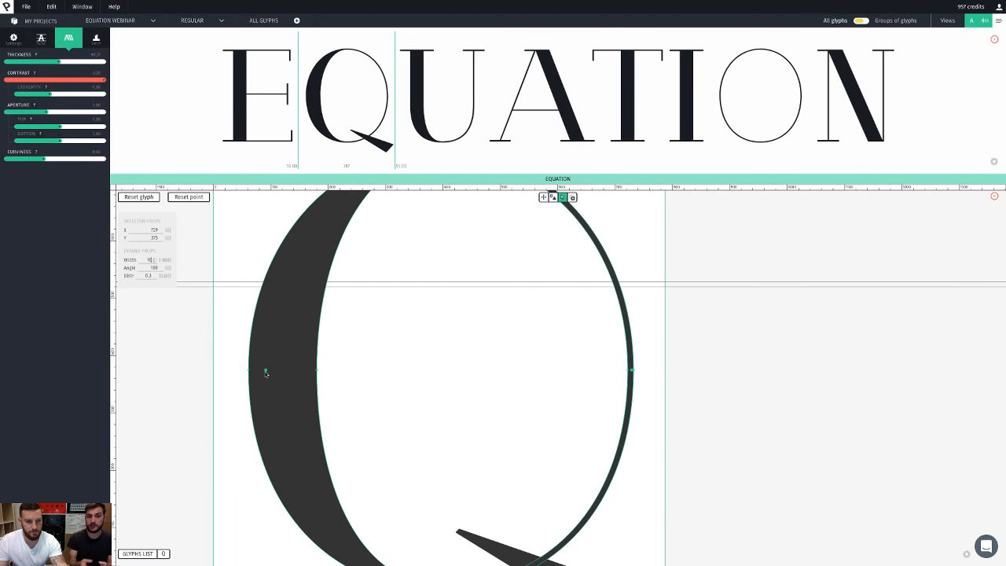
left_click(265, 371)
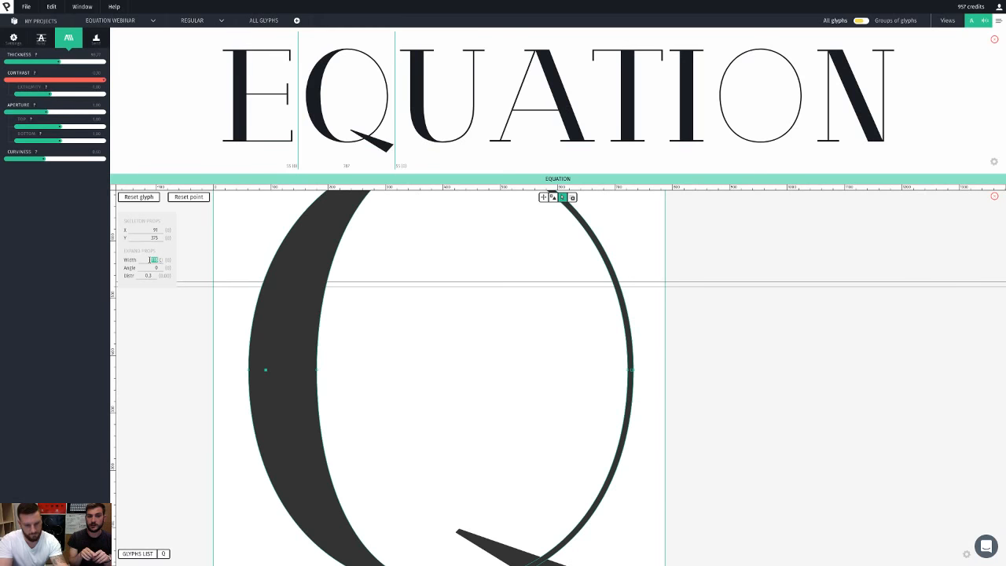
type("10")
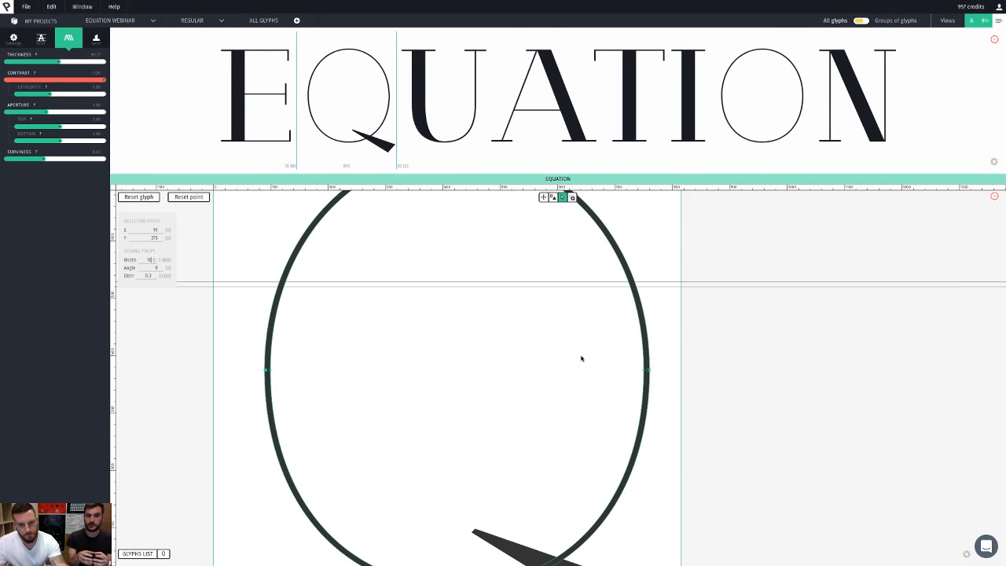
Step: Narrow the right stroke of the Q's bowl to a width of about 8 by moving its outer contour point inward
scroll(663, 390, "up", 5)
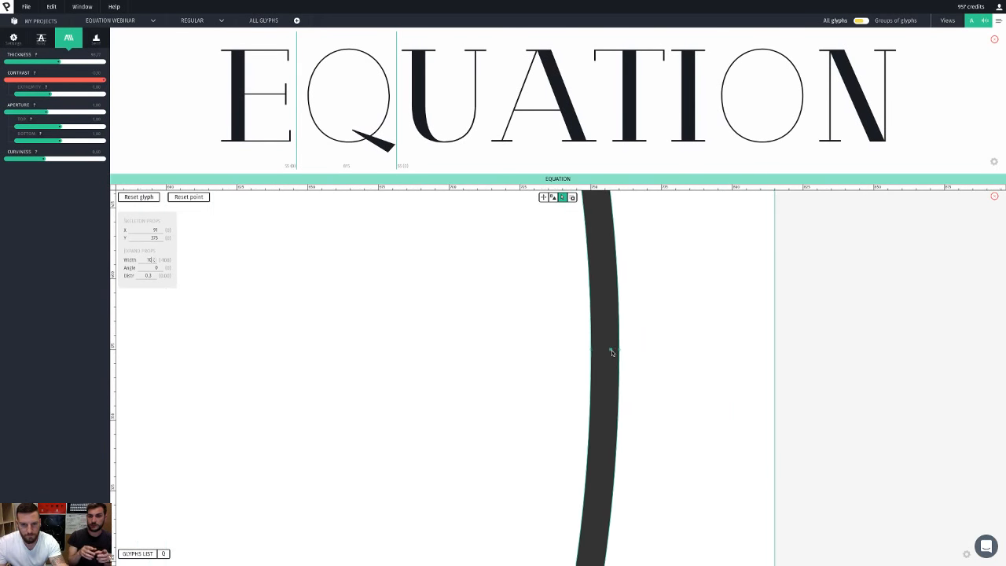
scroll(612, 352, "up", 2)
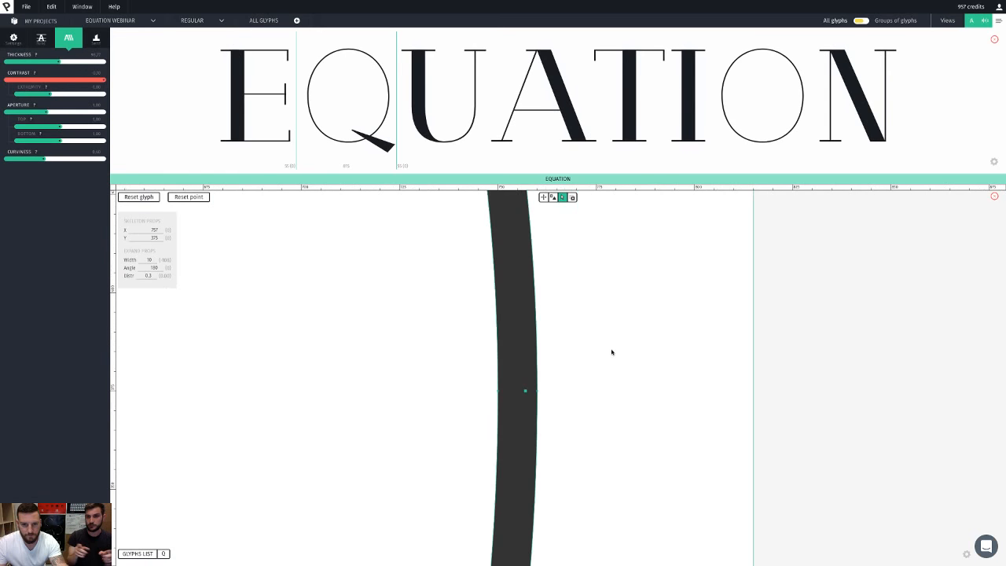
left_click(498, 392)
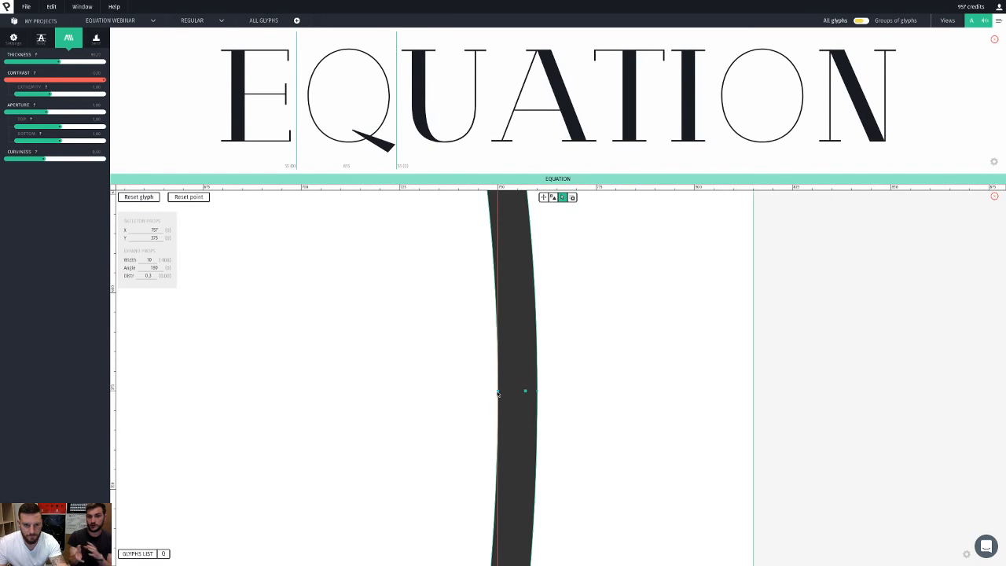
left_click(537, 393)
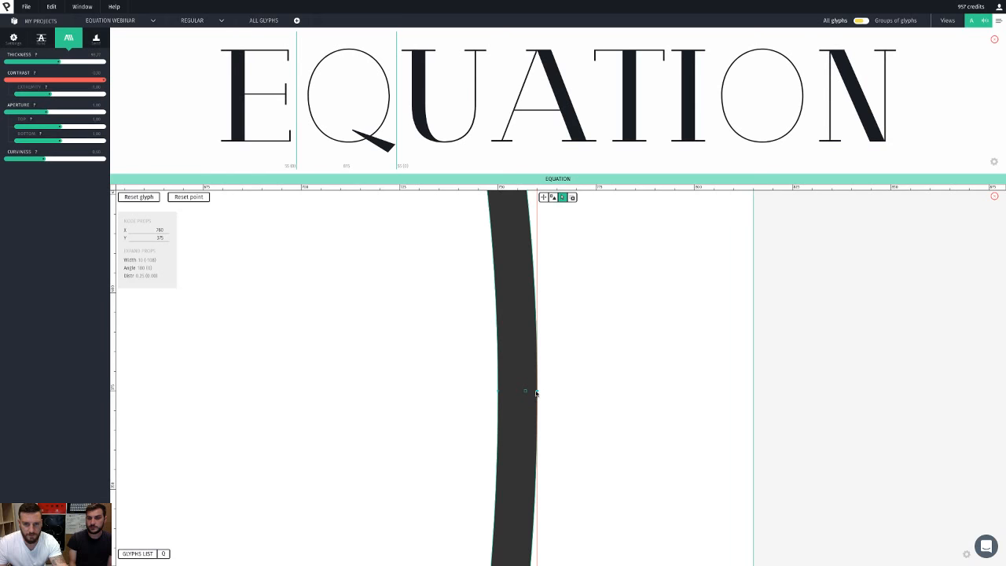
mouse_move(537, 393)
left_mouse_down()
mouse_move(490, 392)
mouse_move(505, 390)
left_mouse_up()
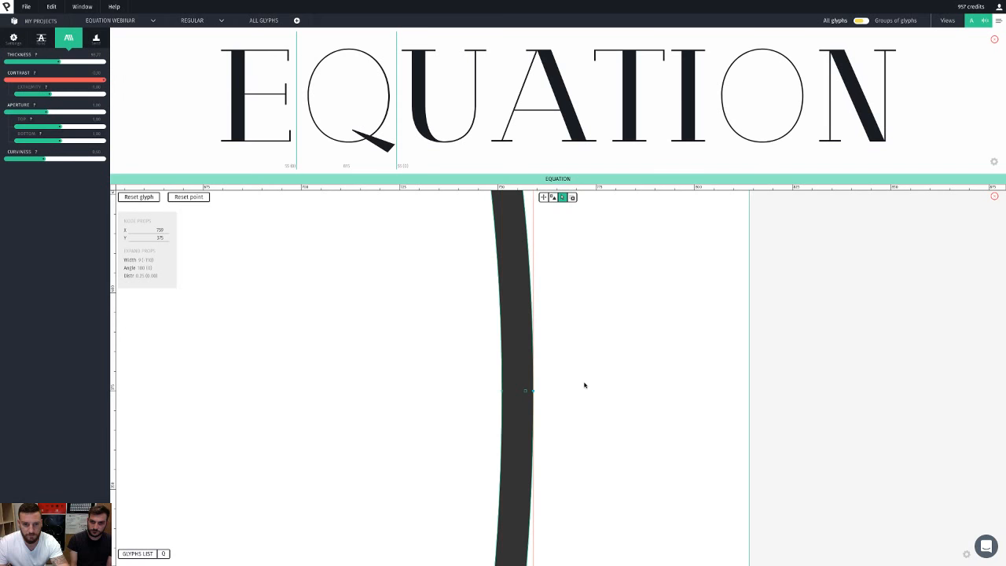
left_click(589, 386)
scroll(604, 389, "down", 5)
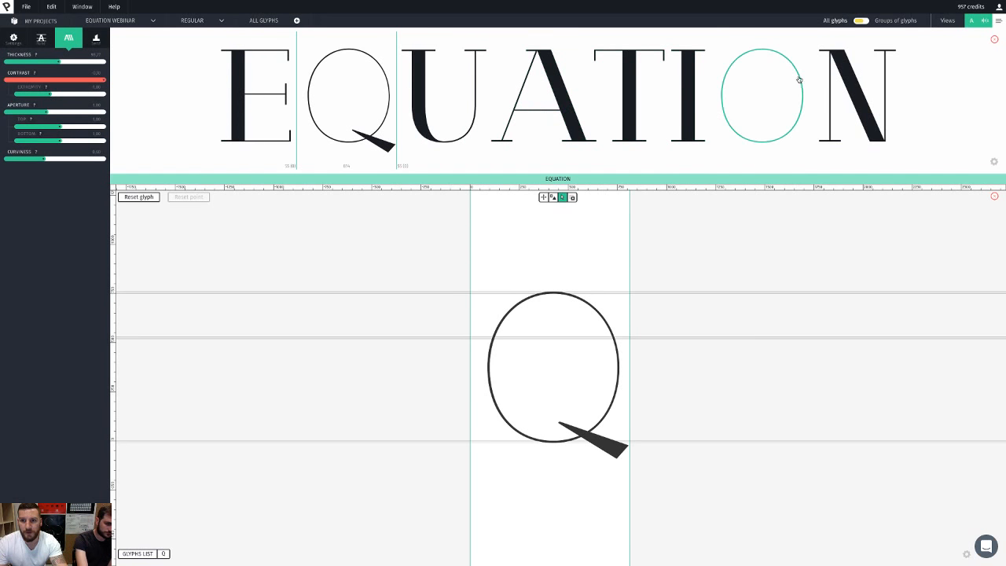
Step: Create and save an individualization group named Roundned containing the glyphs O and Q
left_click(884, 21)
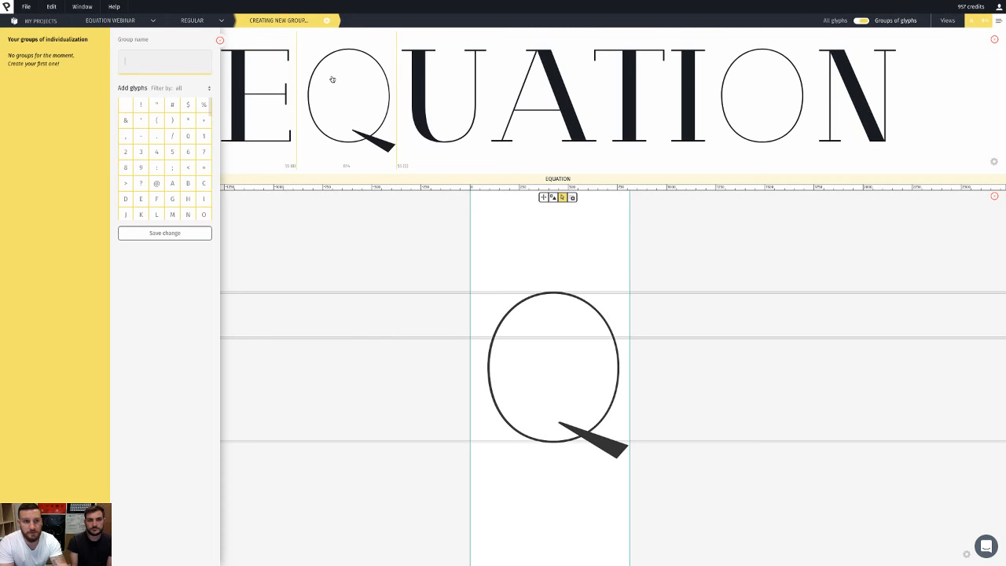
type("Rou")
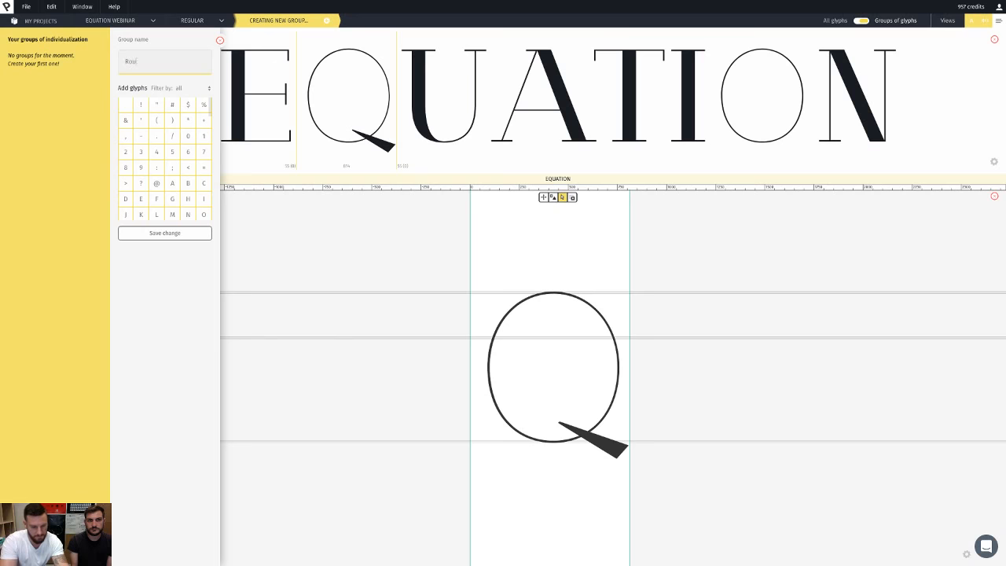
type("ndn")
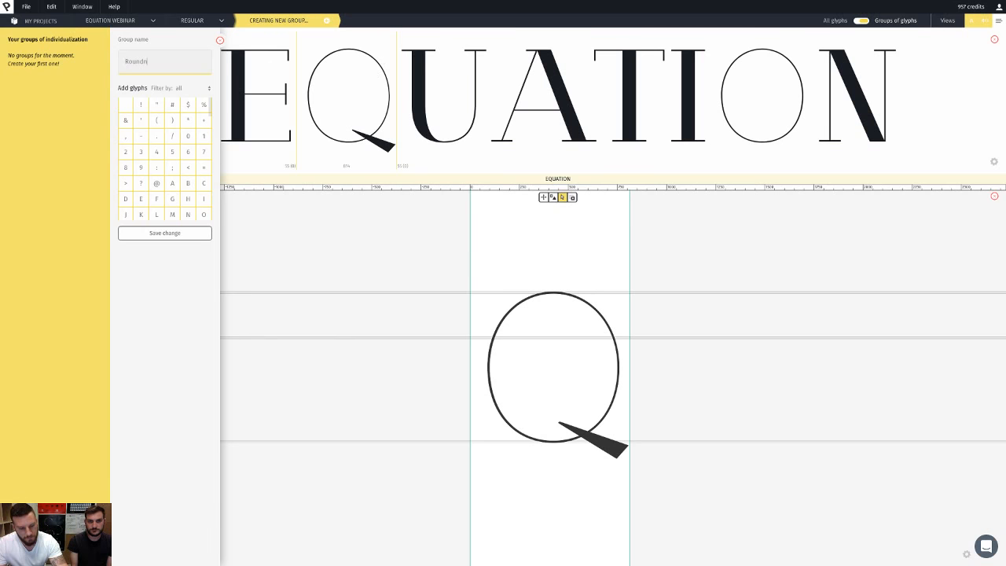
type("ed")
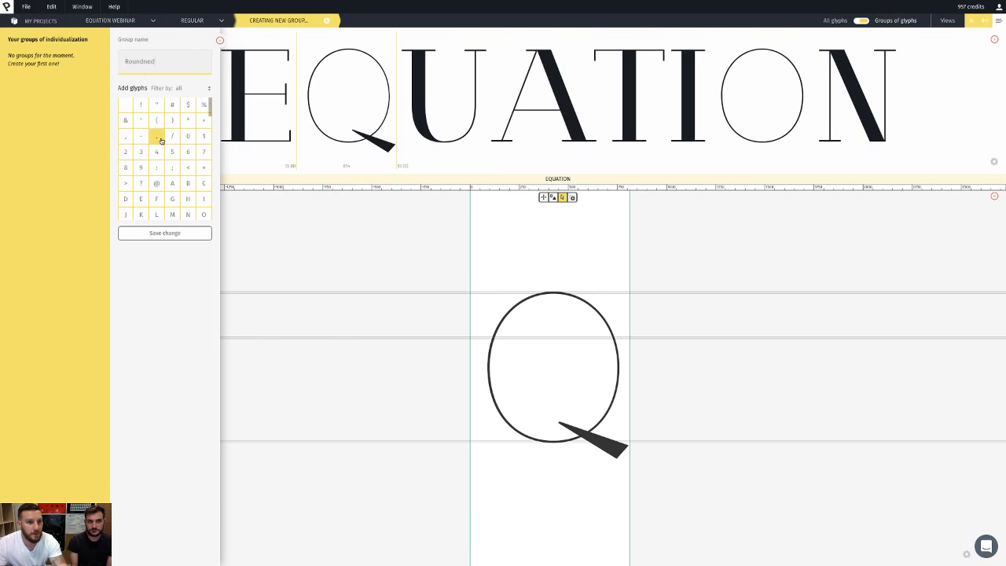
scroll(163, 142, "down", 2)
left_click(203, 166)
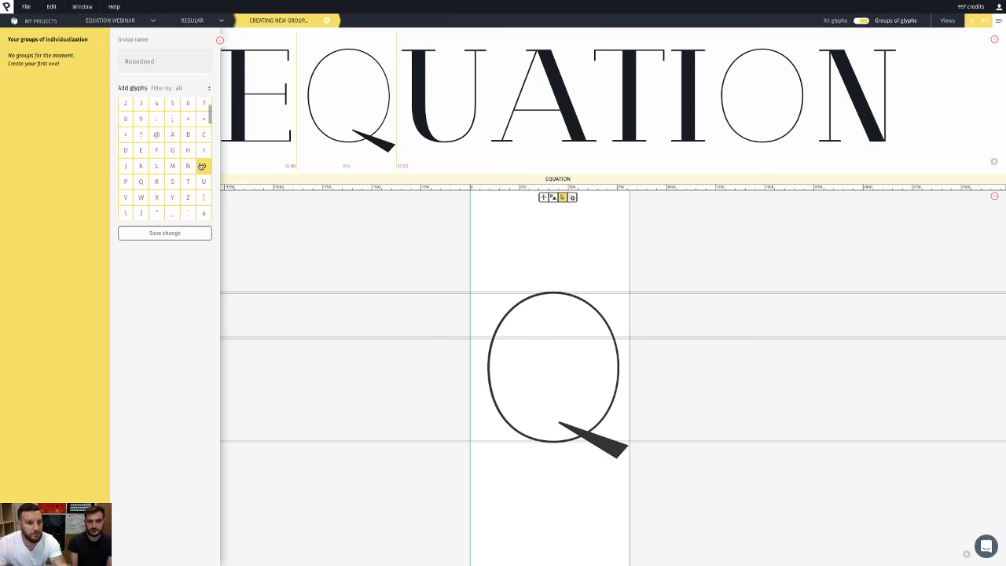
left_click(144, 183)
left_click(176, 233)
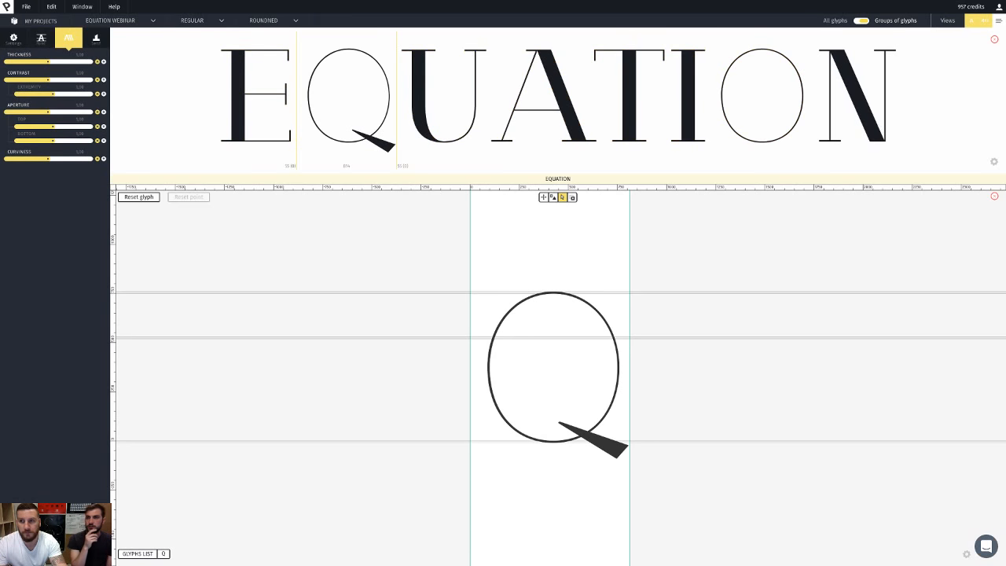
Step: Insert an O and a Q into the sample paragraph in the text view and enlarge its text
left_click(998, 22)
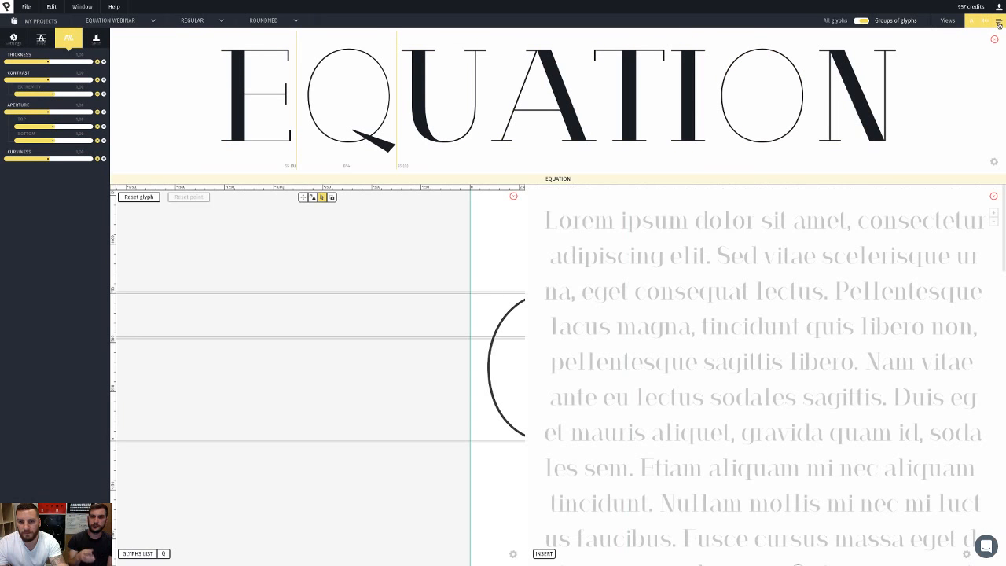
scroll(860, 280, "down", 10)
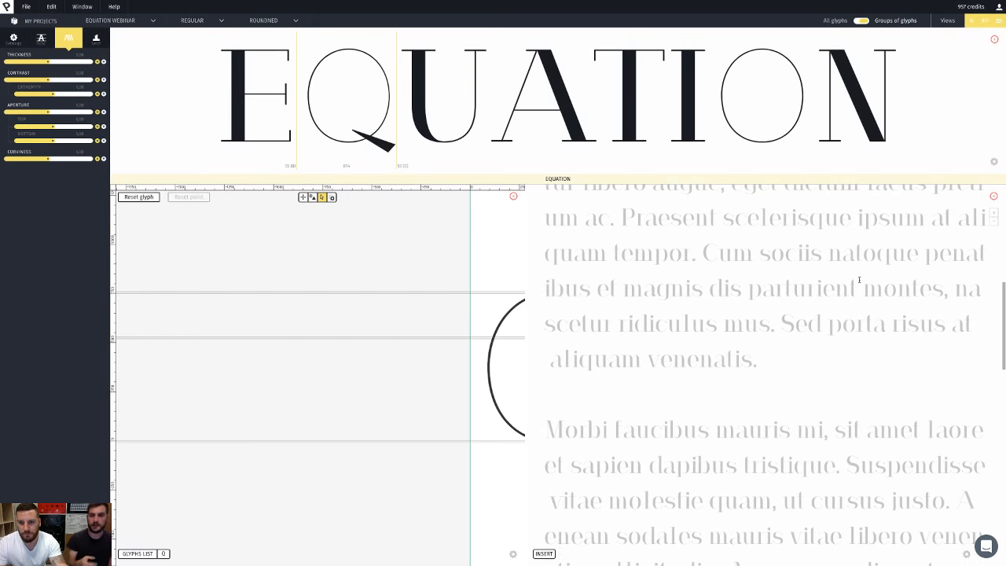
scroll(857, 271, "up", 10)
scroll(838, 281, "down", 10)
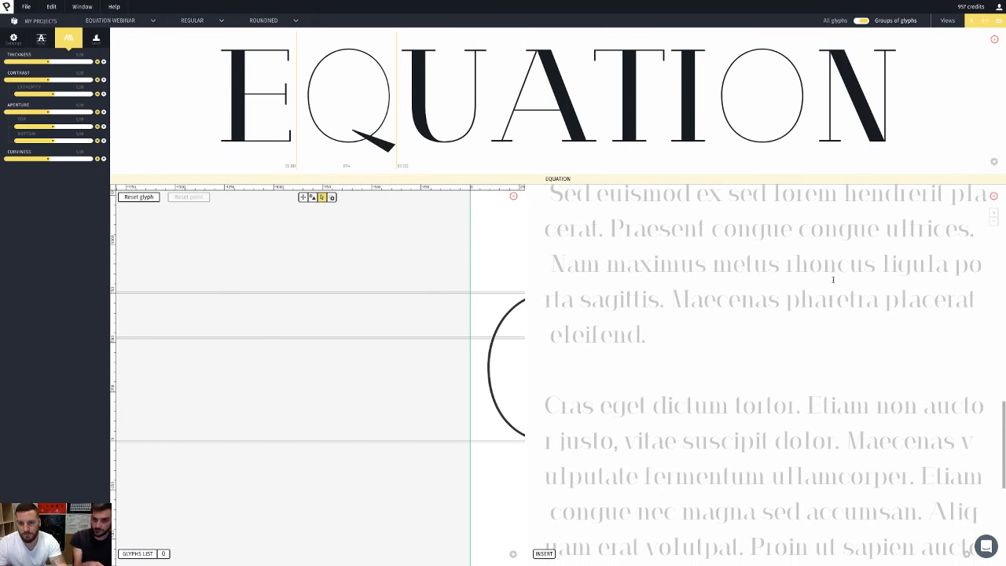
type("O")
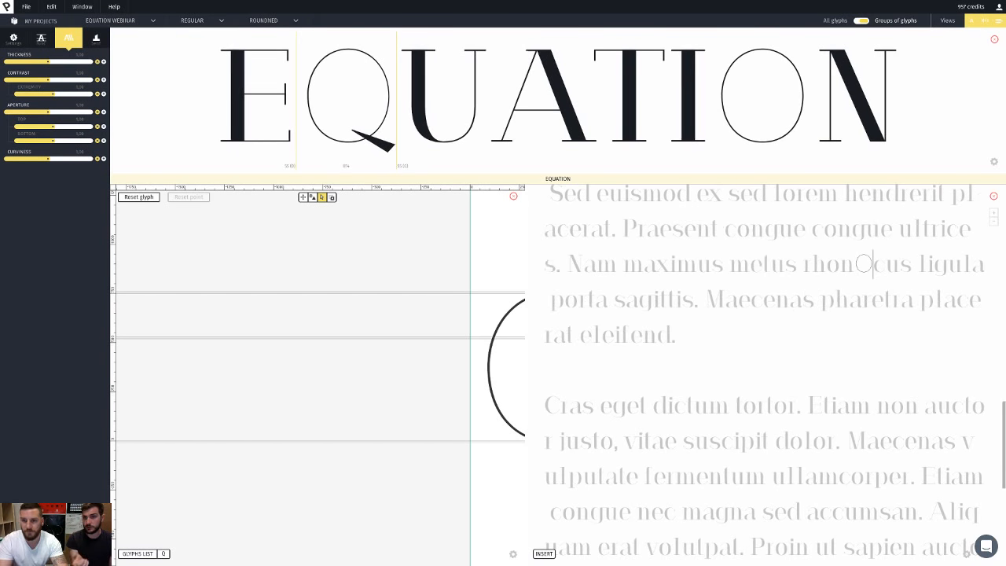
left_click(705, 298)
type("Q")
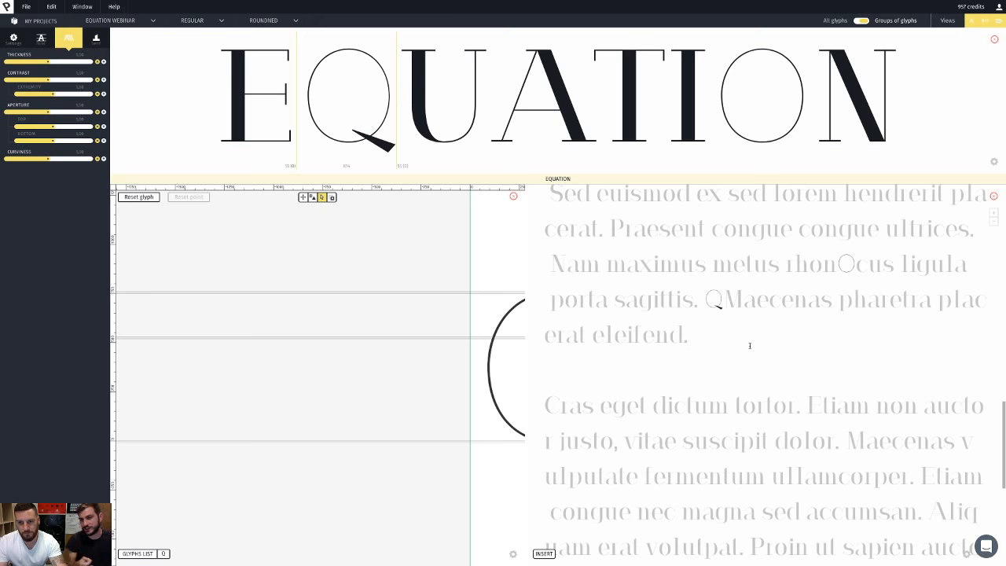
scroll(746, 348, "down", 3)
scroll(741, 348, "up", 4)
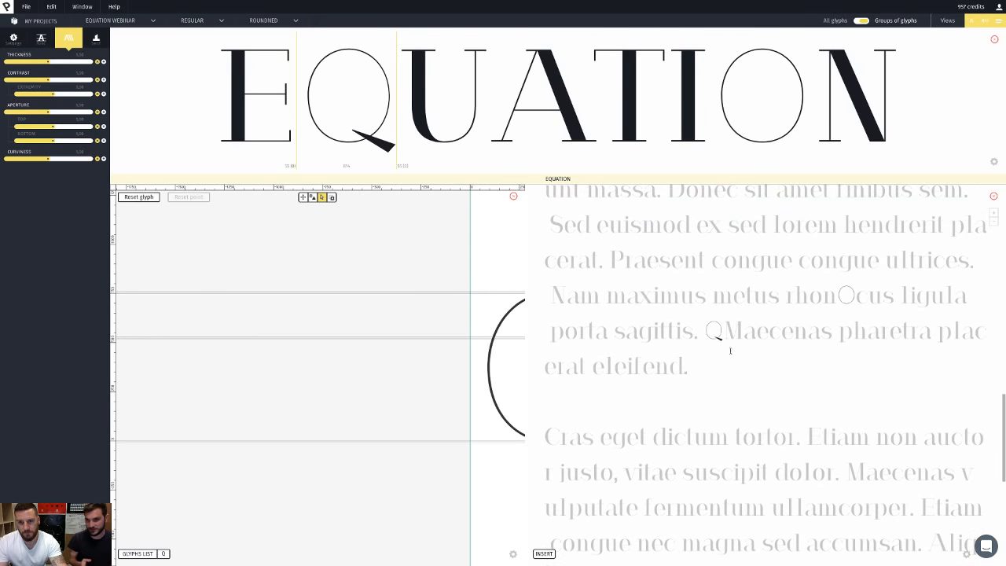
scroll(865, 353, "up", 5)
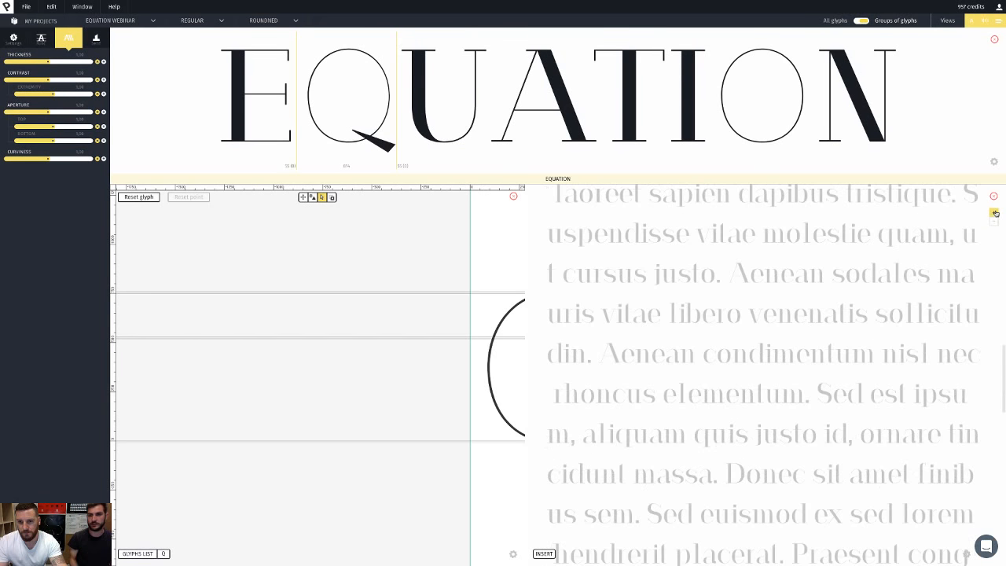
scroll(813, 435, "down", 5)
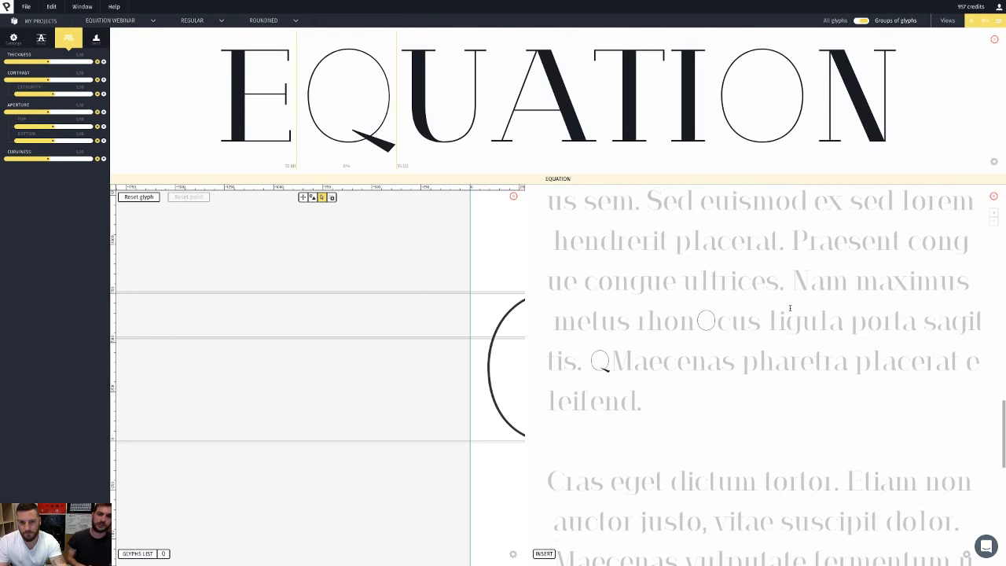
Step: Close the text view so that only the EQUATION word view and the glyph view remain
left_click_drag(824, 320, 617, 321)
left_click(646, 321)
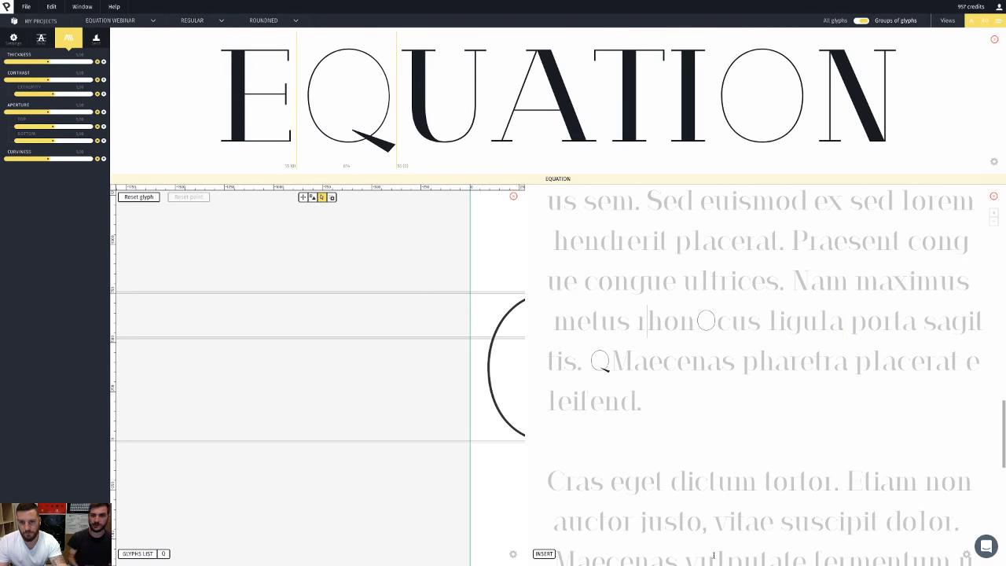
key("ctrl+Up")
left_click(582, 32)
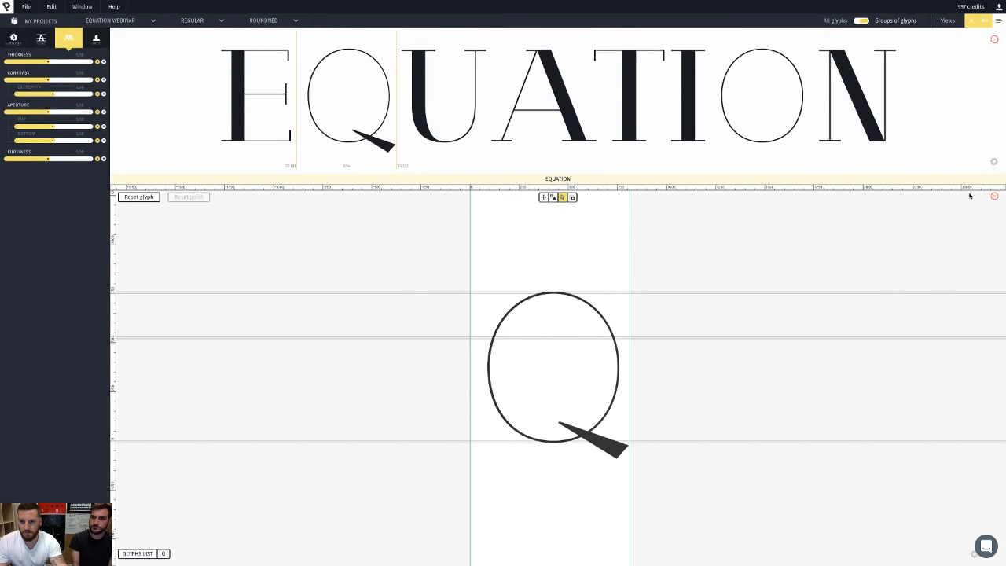
left_click(993, 196)
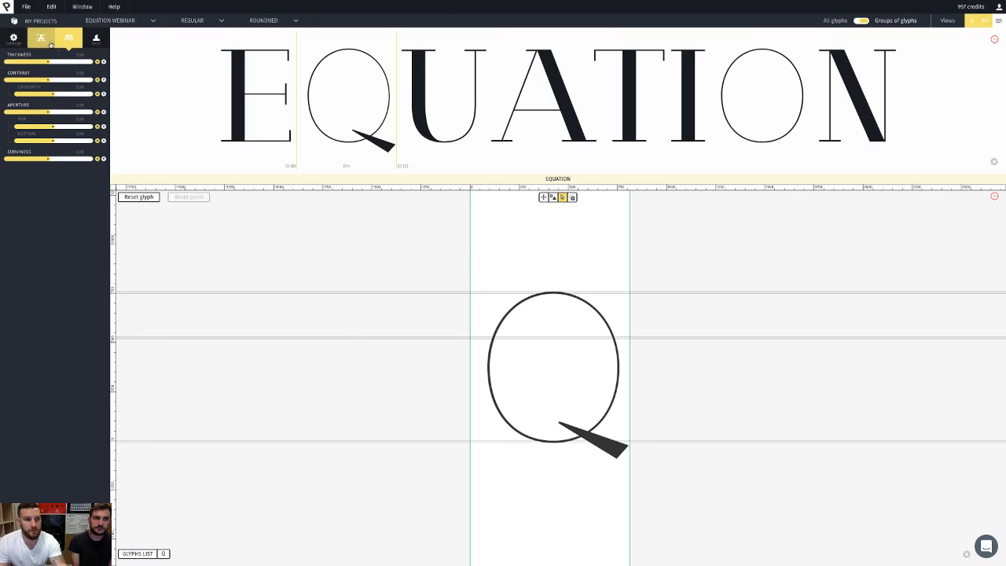
Step: Widen the O and Q by raising the Roundned group's width close to its maximum, and return to editing all glyphs
left_click(50, 44)
left_click_drag(52, 155, 83, 151)
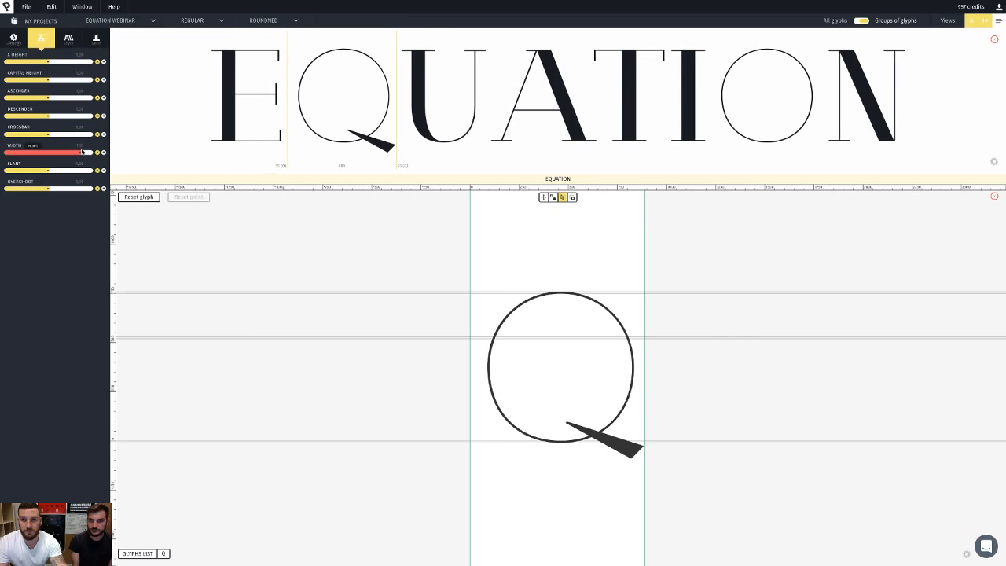
left_click(860, 22)
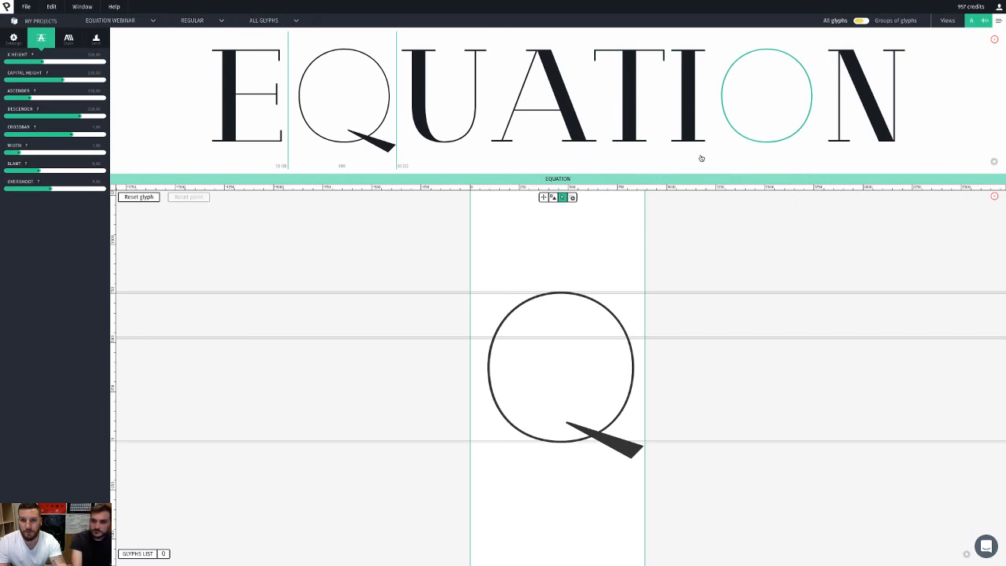
Step: Widen the N by moving the bottom skeleton point of its diagonal 80 units to the right
left_click(888, 144)
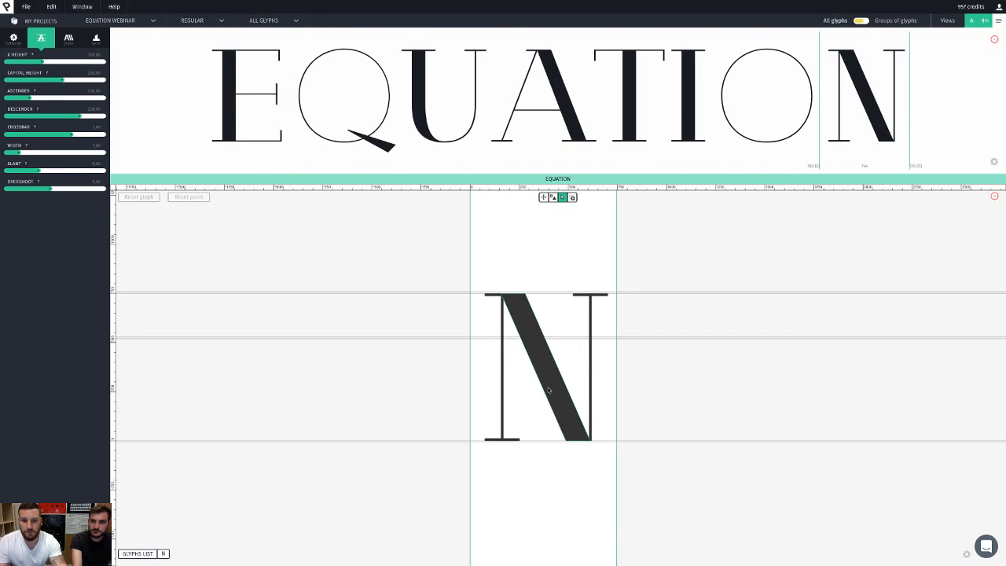
scroll(581, 451, "up", 5)
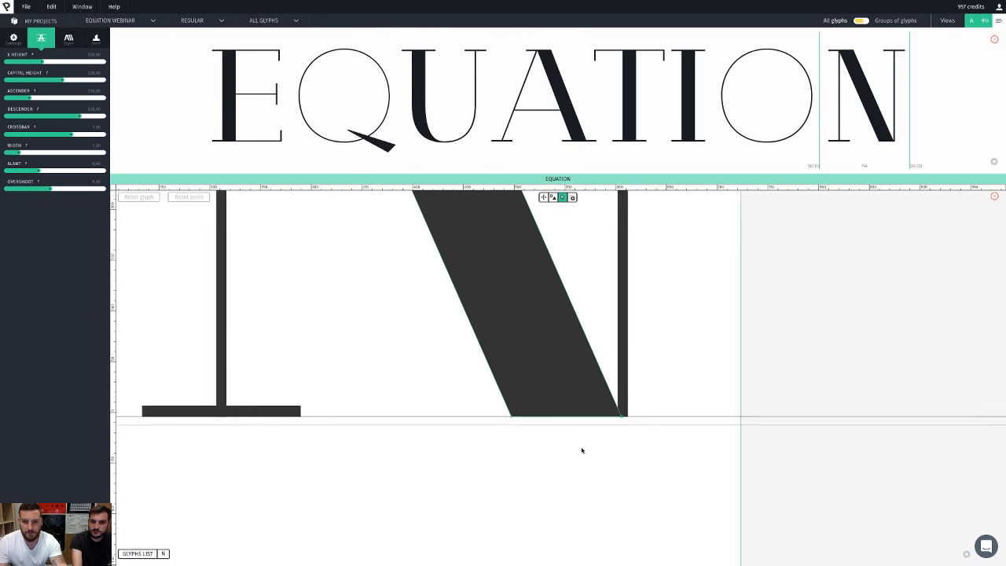
left_click(643, 399)
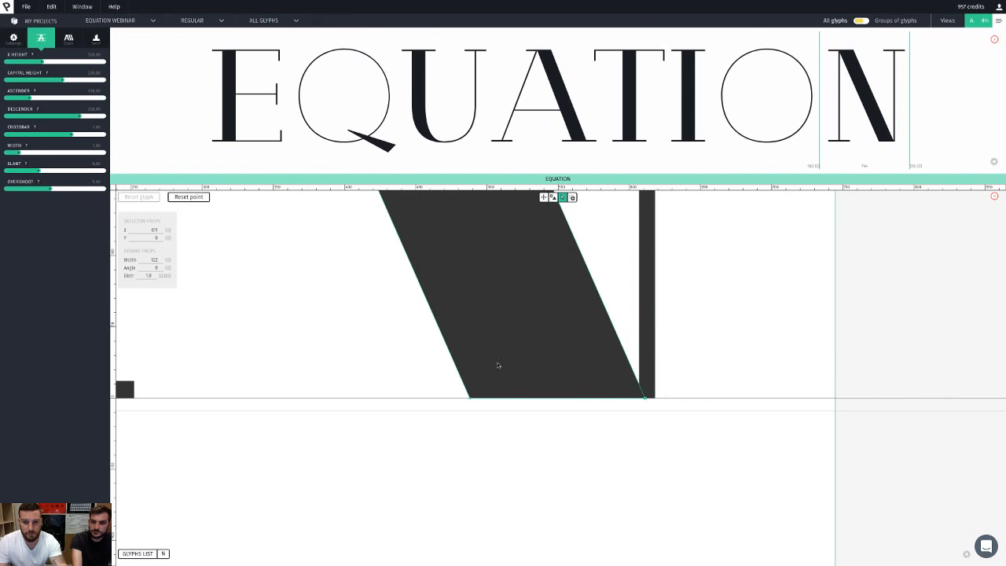
scroll(672, 379, "down", 5)
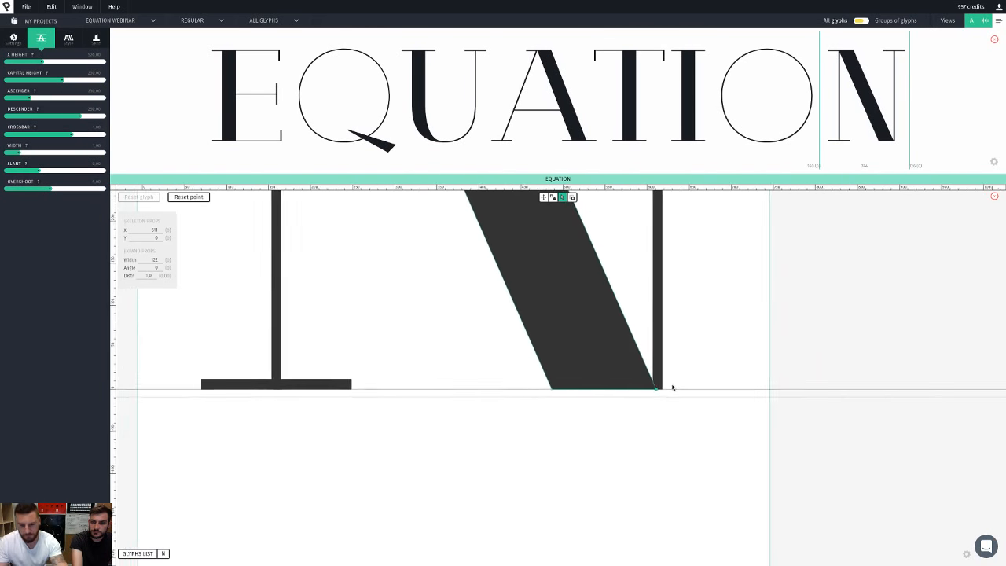
scroll(673, 388, "down", 1)
key("shift+Right")
key("shift+Right")
key("shift+Right")
key("shift+Right")
key("shift+Right")
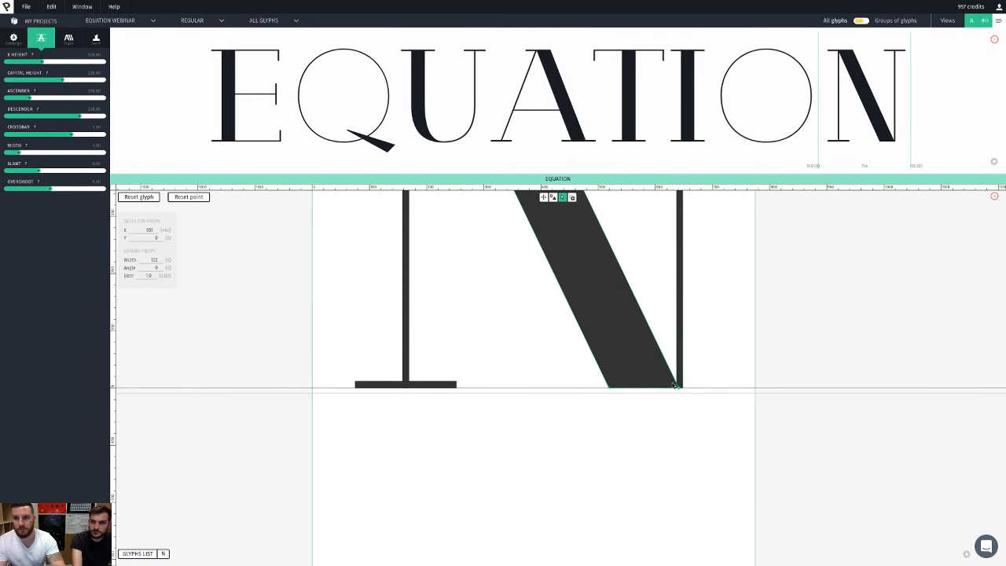
key("shift+Right")
key("shift+Right")
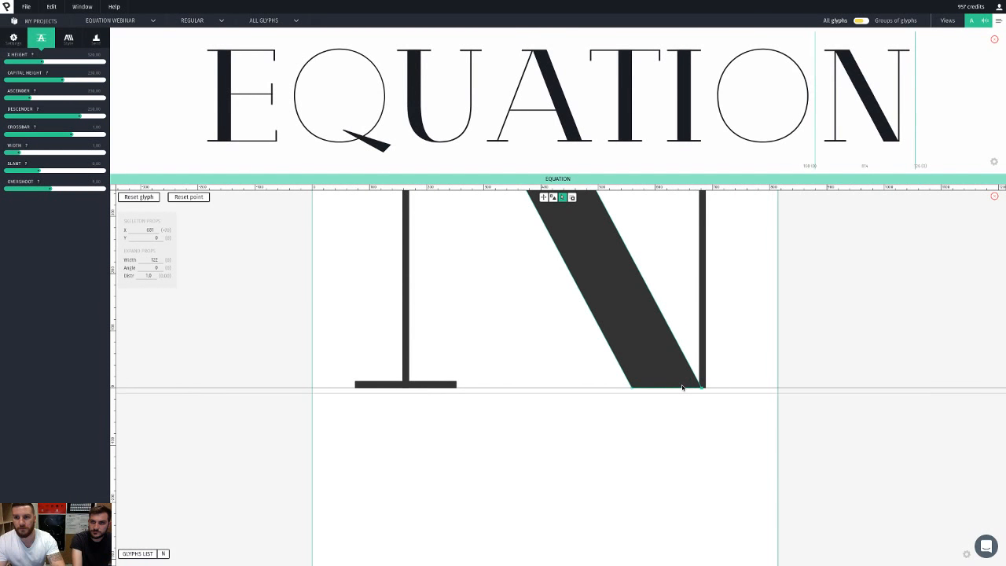
key("shift+Right")
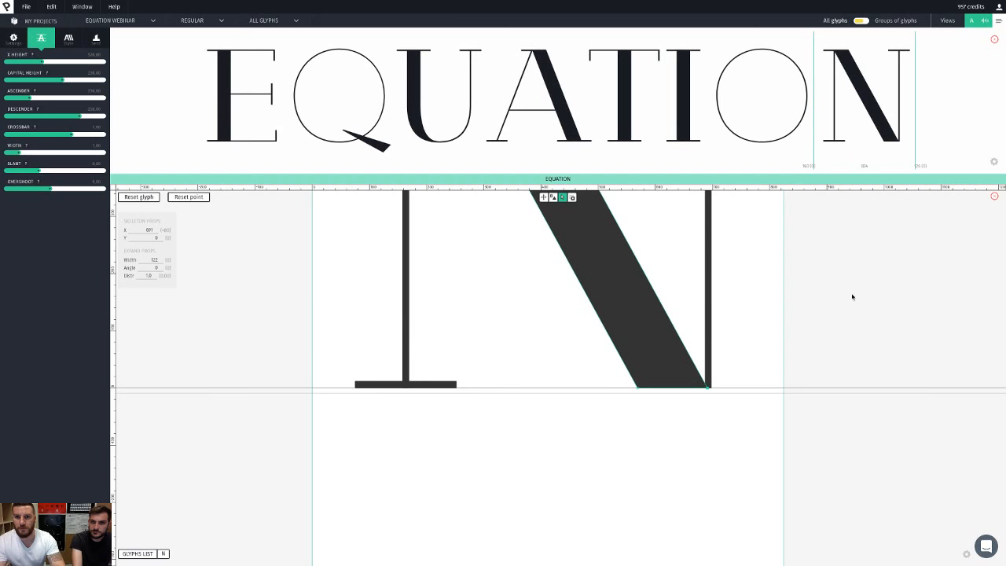
Step: Narrow the A by moving the bottom skeleton point of its thick right leg 100 units to the left
left_click(546, 109)
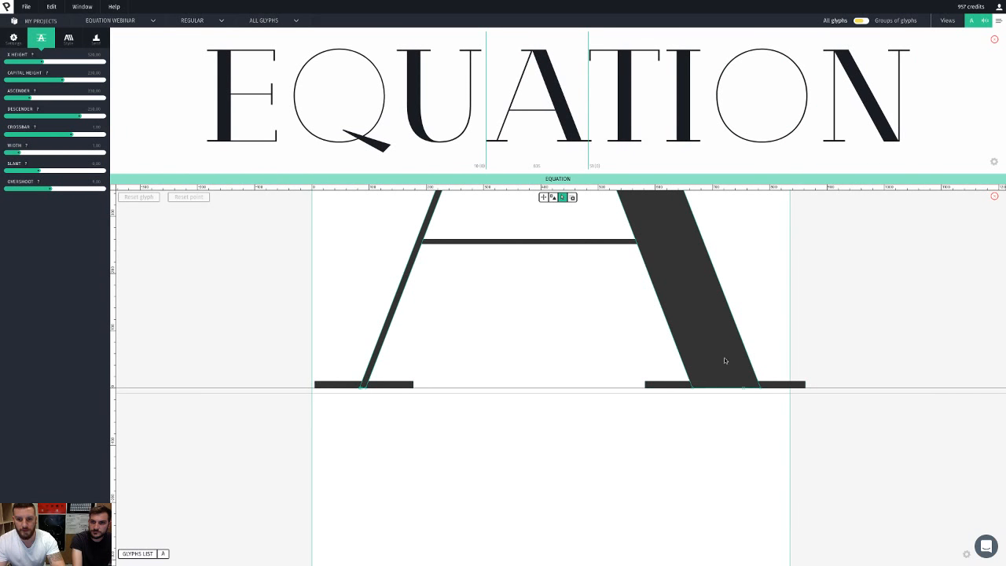
left_click(743, 388)
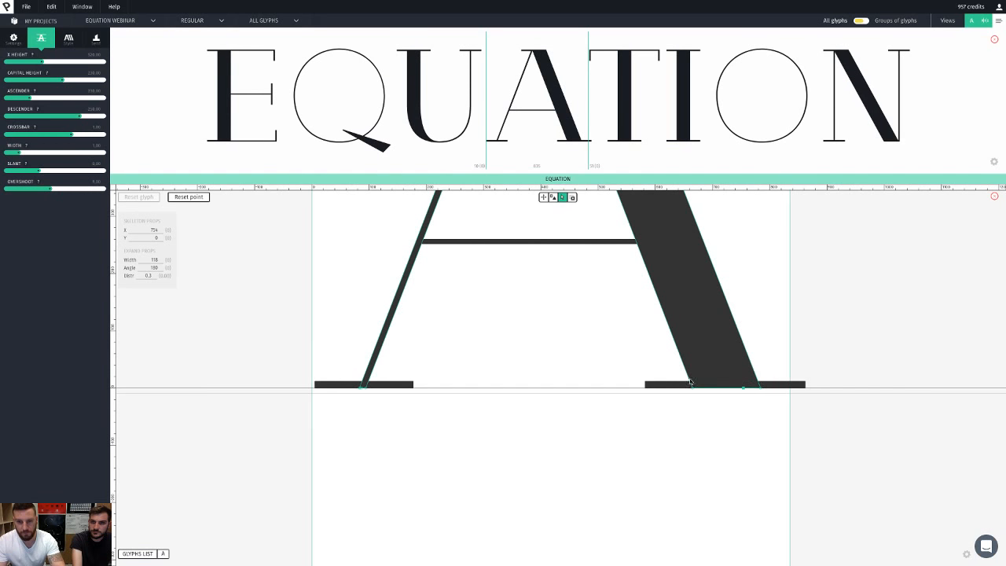
key("shift+Left")
key("shift+Left")
key("shift+Left")
key("shift+Left")
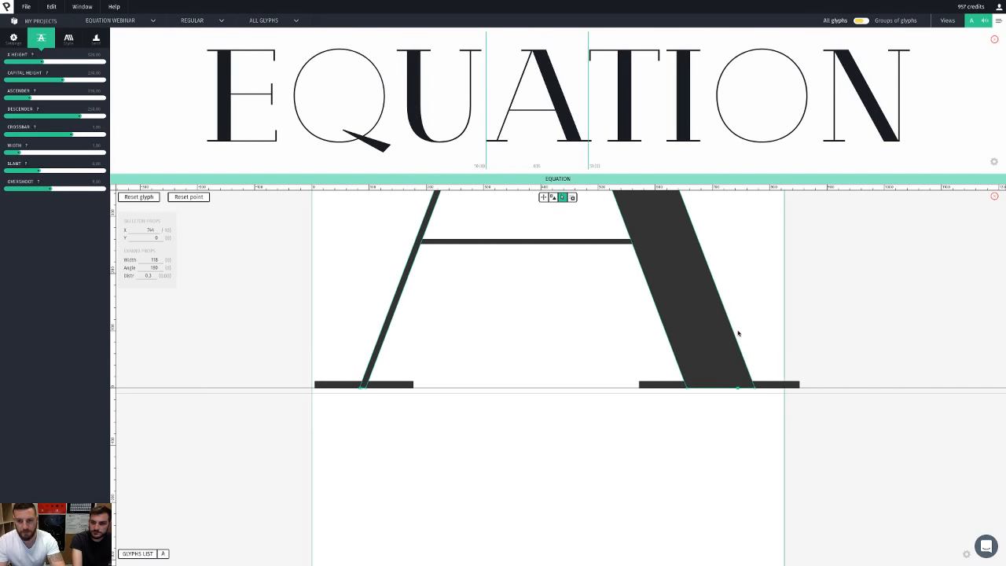
key("shift+Left")
key("shift+Left")
key("shift+Left")
key("shift+Left")
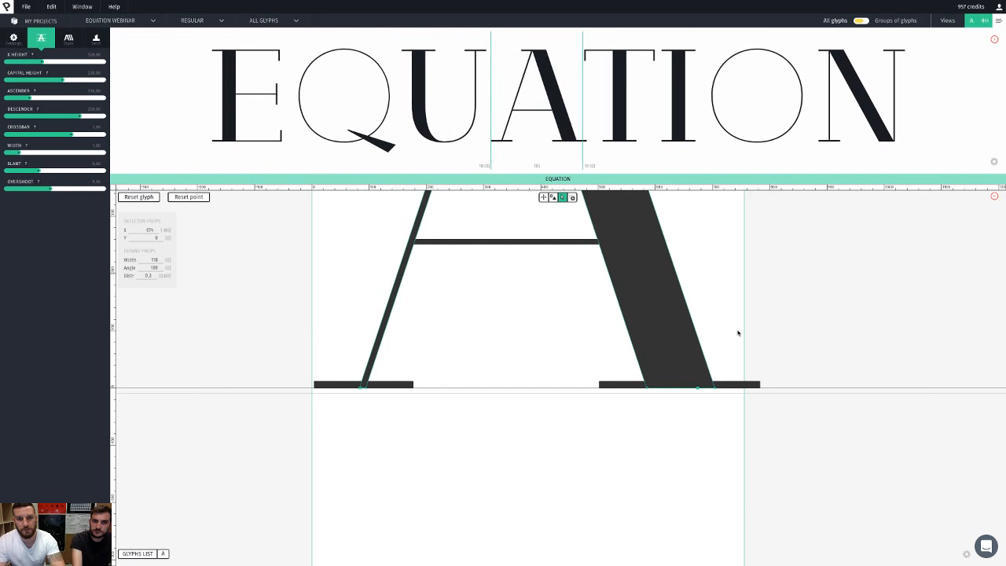
key("shift+Left")
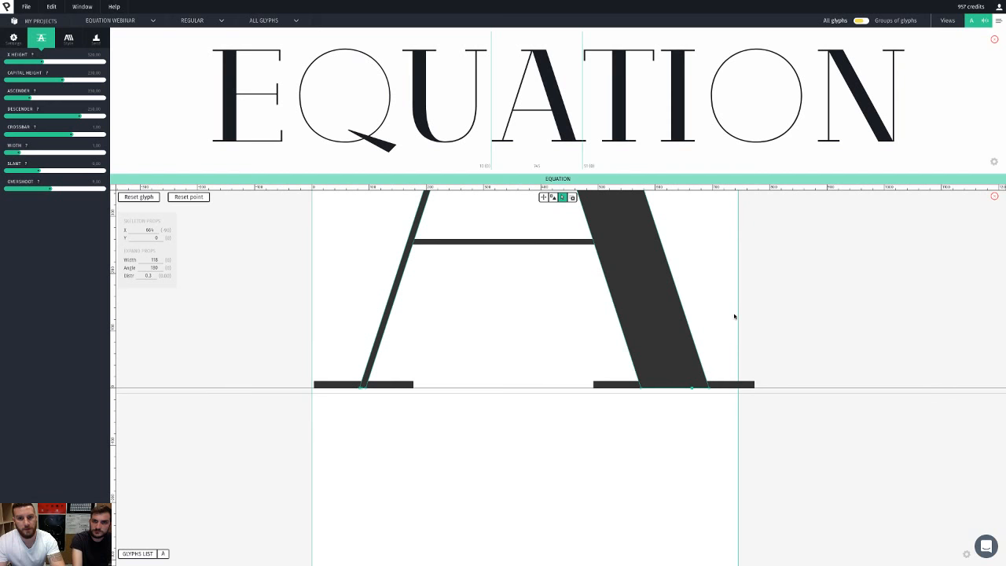
key("shift+Left")
left_click(763, 304)
scroll(761, 306, "down", 2)
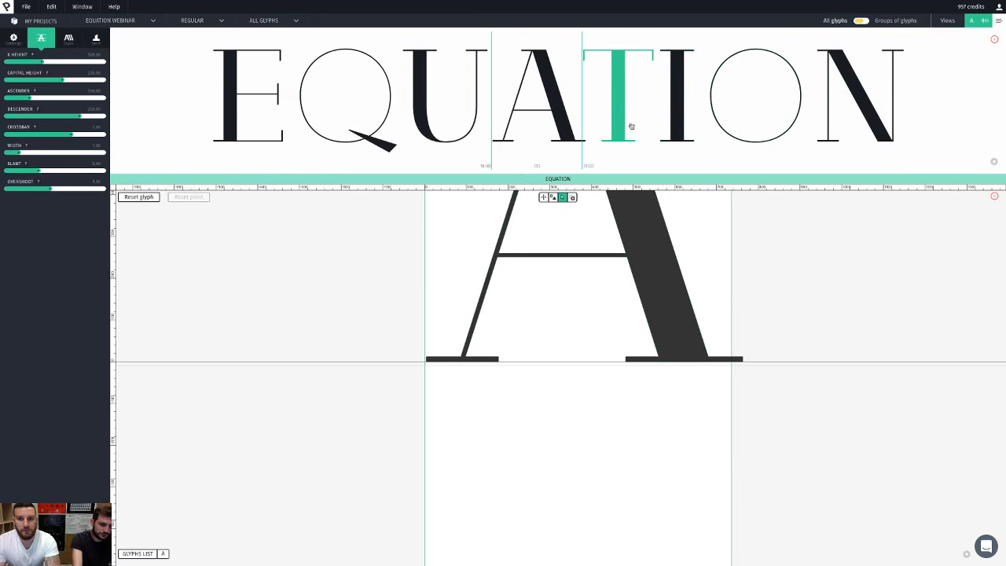
Step: Open the N glyph and switch it to component editing for its top serifs
left_click(876, 97)
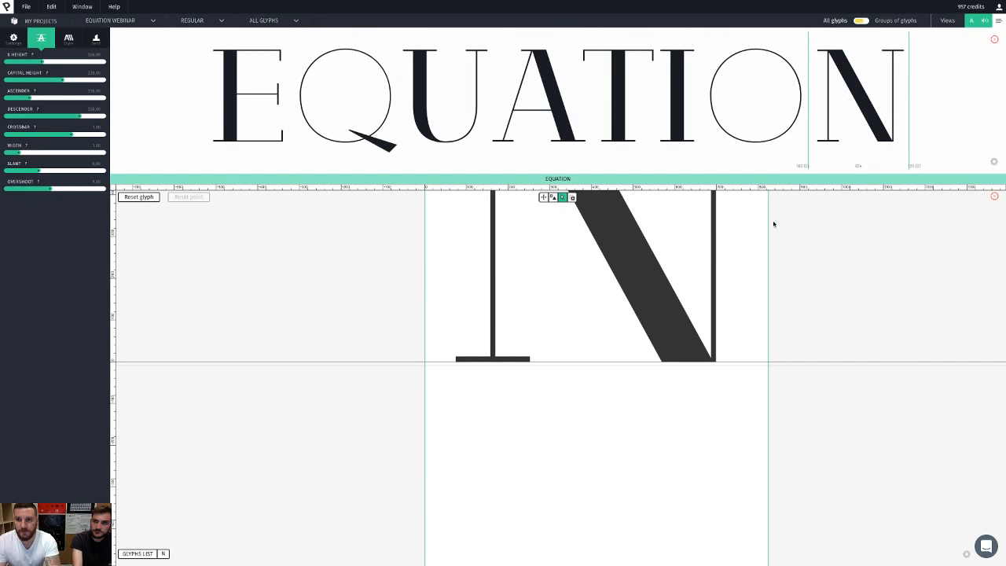
double_click(838, 270)
scroll(488, 318, "up", 2)
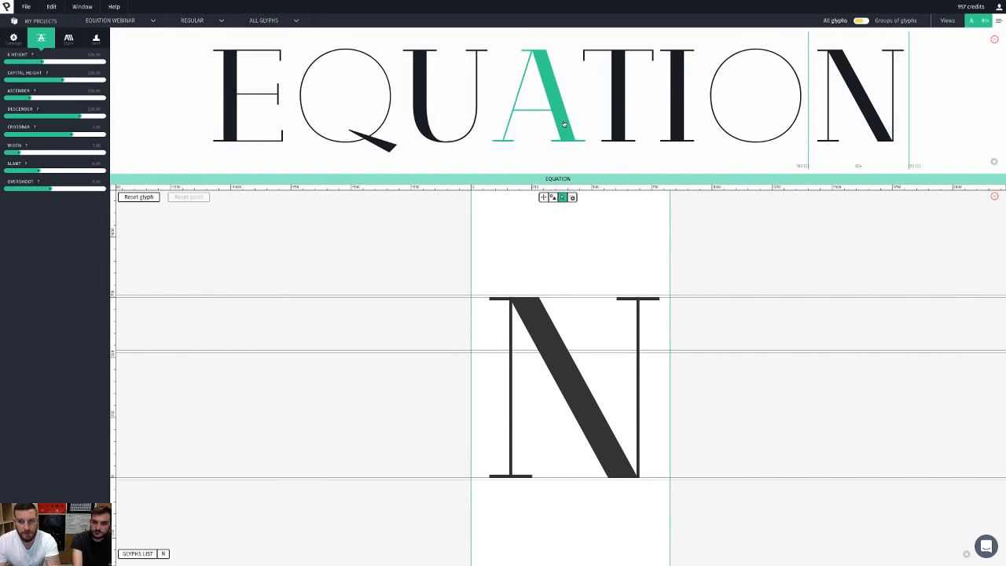
left_click(552, 197)
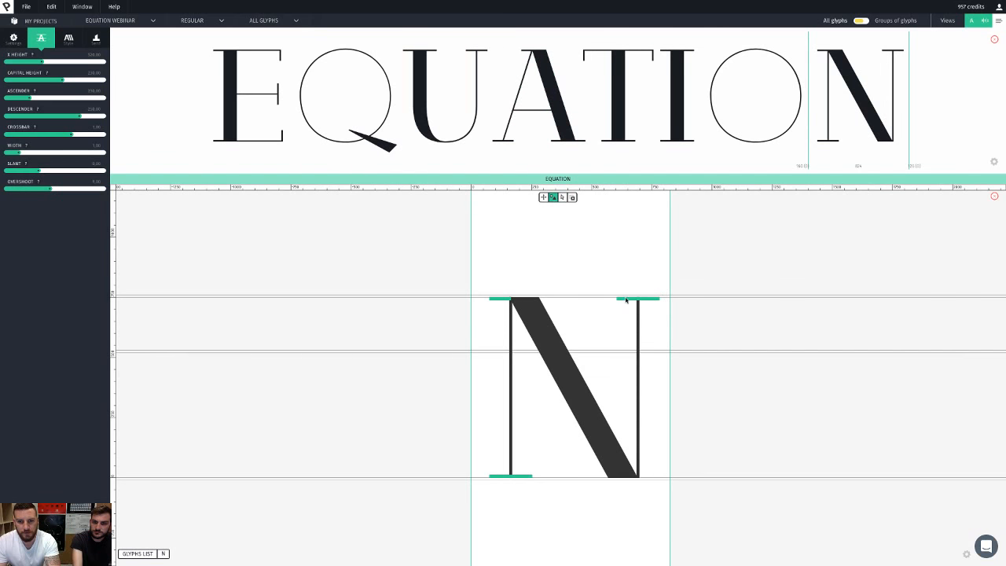
scroll(625, 300, "up", 2)
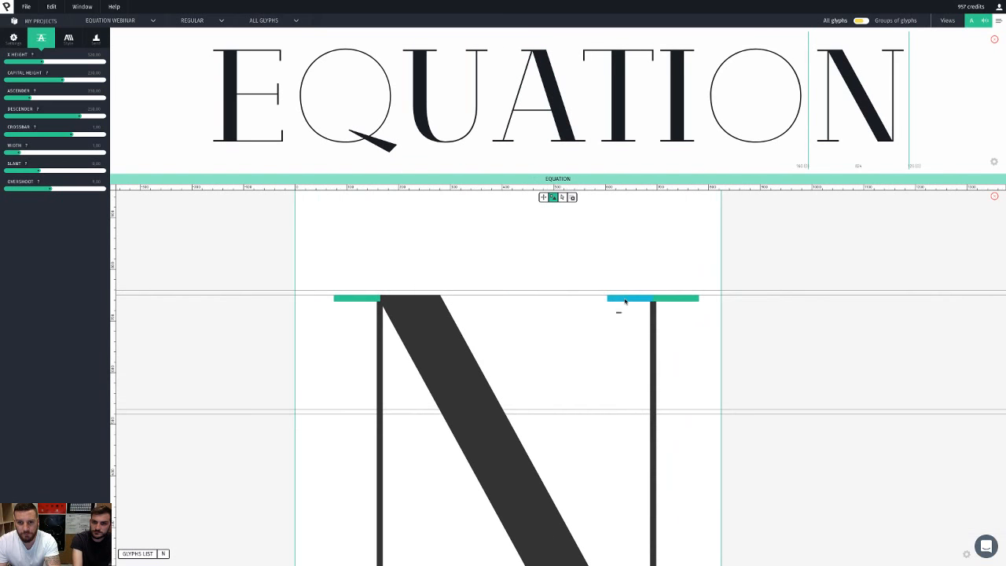
Step: Try the No serif option on the inner serif at the top of the N's right stem, and restore that serif
left_click(625, 299)
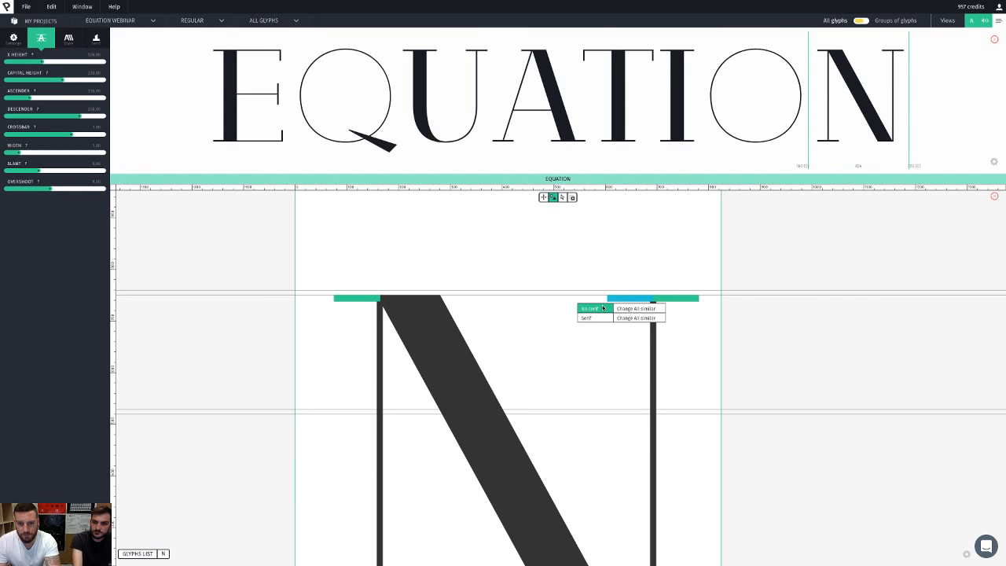
left_click(596, 308)
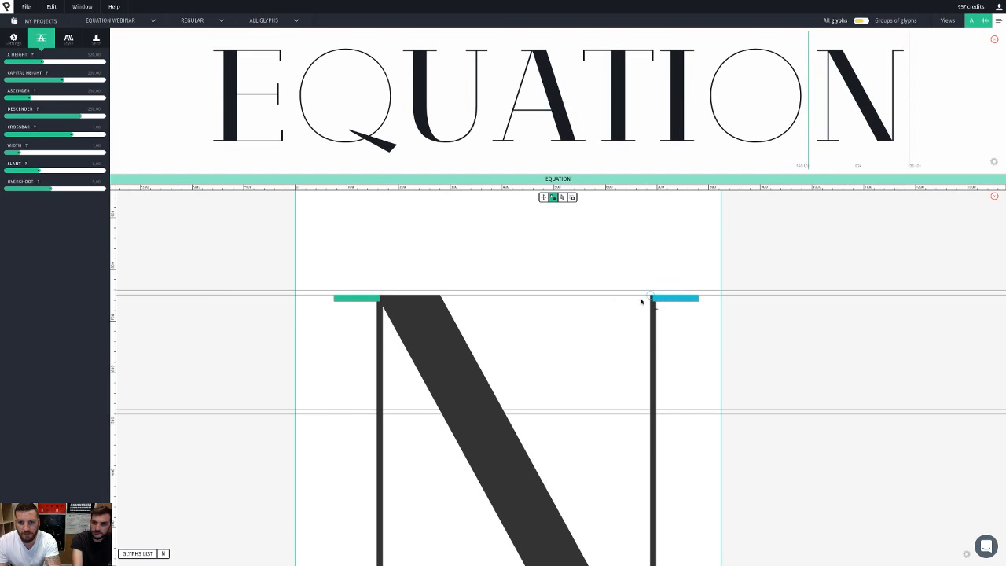
left_click(634, 302)
left_click(612, 312)
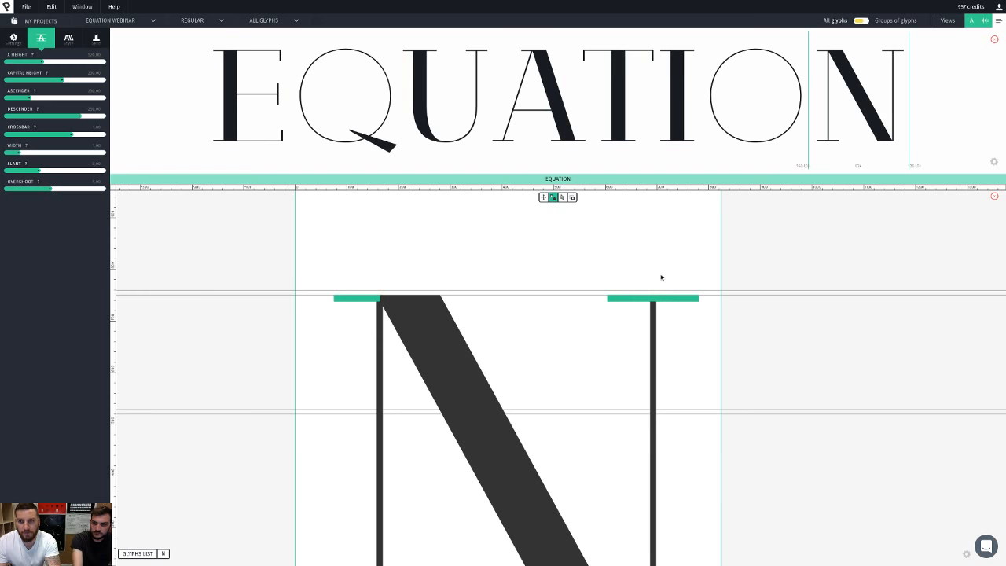
Step: Set the serif at the top of the N's left stem and the one at the A's apex to No serif
left_click(347, 299)
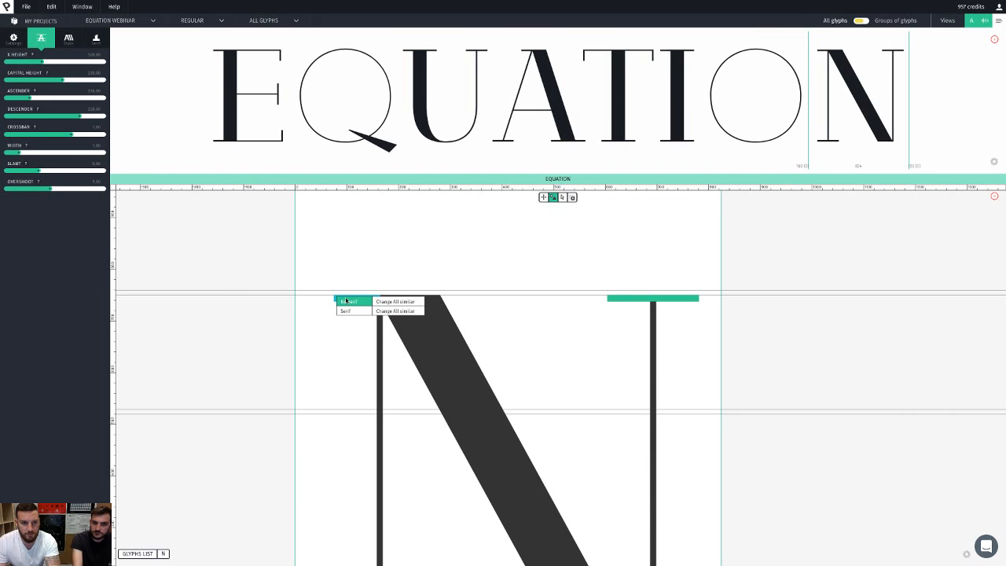
left_click(347, 301)
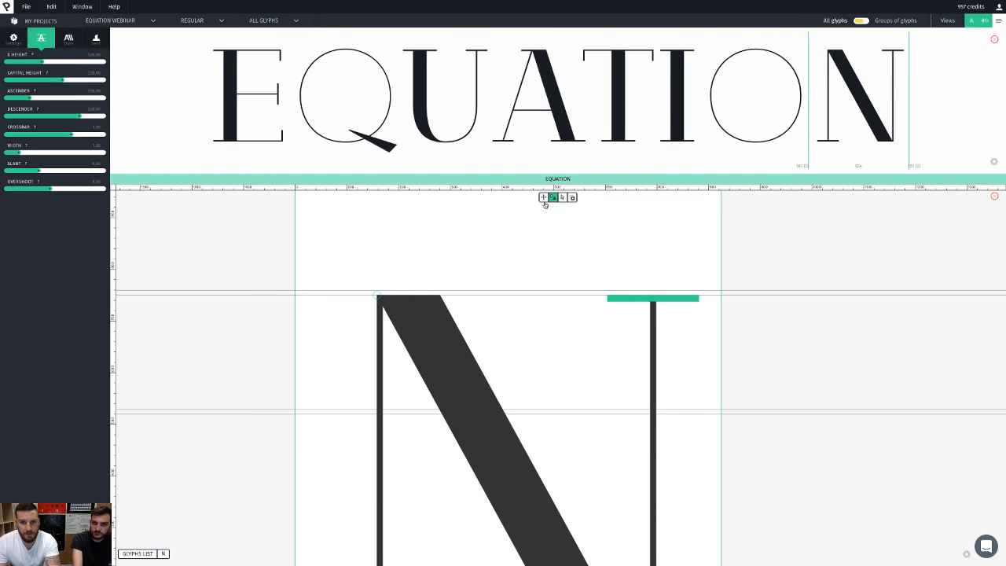
left_click(553, 103)
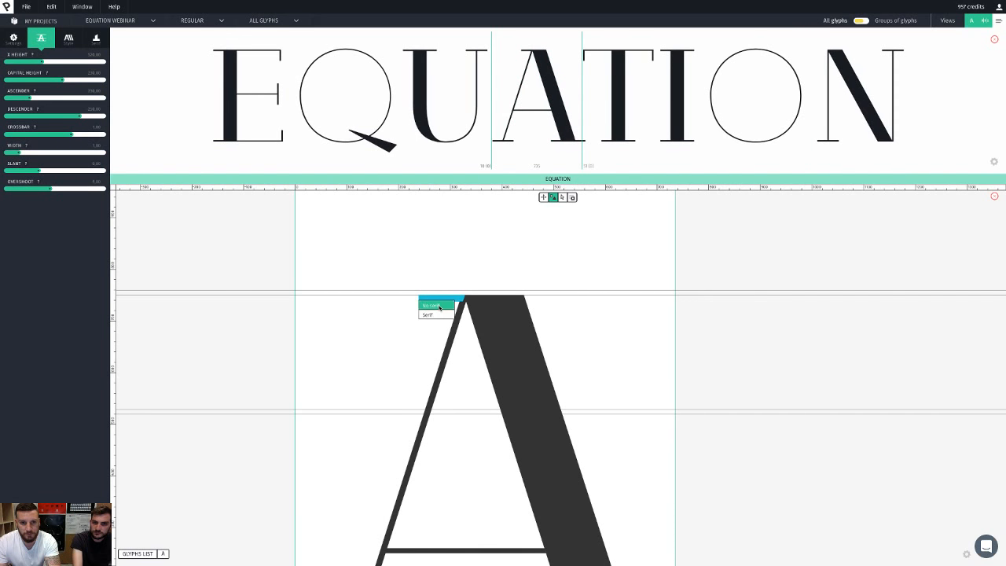
left_click(438, 305)
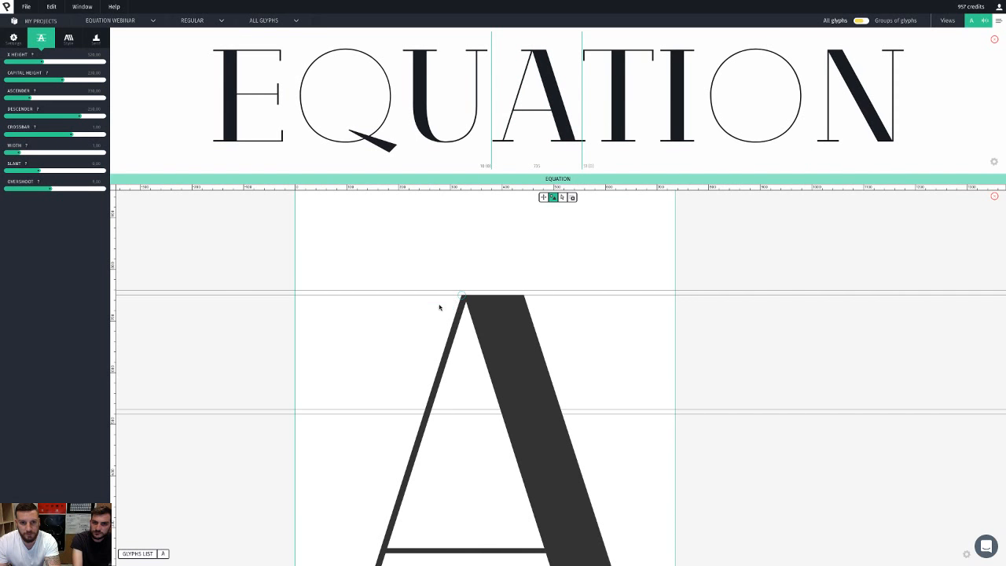
Step: Move the top skeleton point of the A's thick leg 60 units left so it overhangs the thin leg
left_click(564, 197)
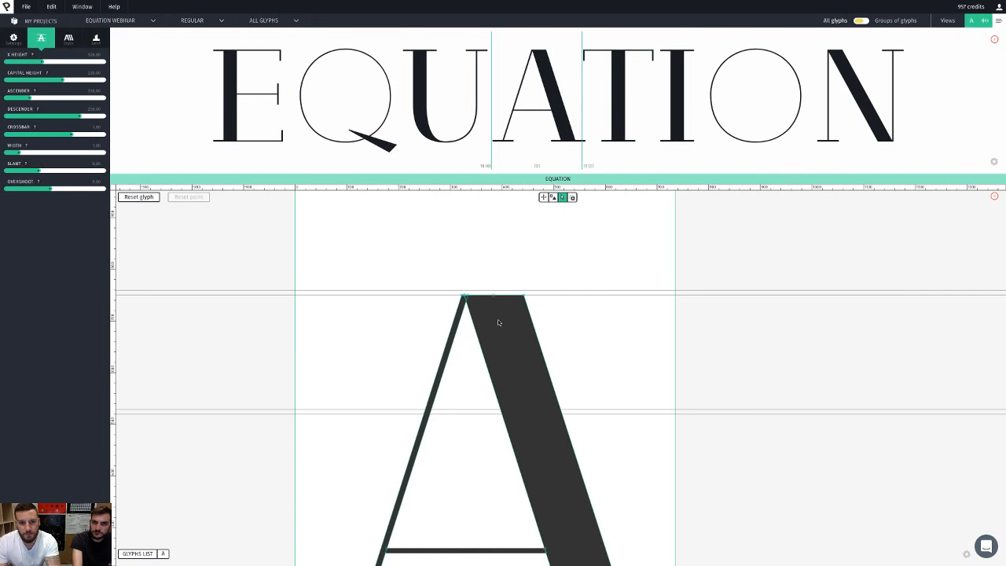
left_click(494, 296)
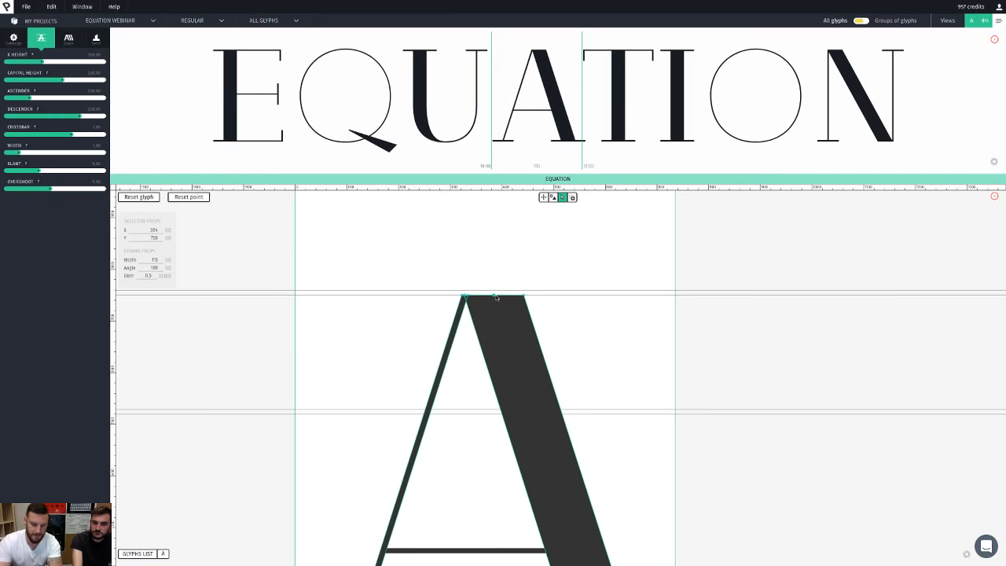
key("shift+Left")
key("shift+Left")
key("shift+Left")
key("shift+Left")
key("shift+Left")
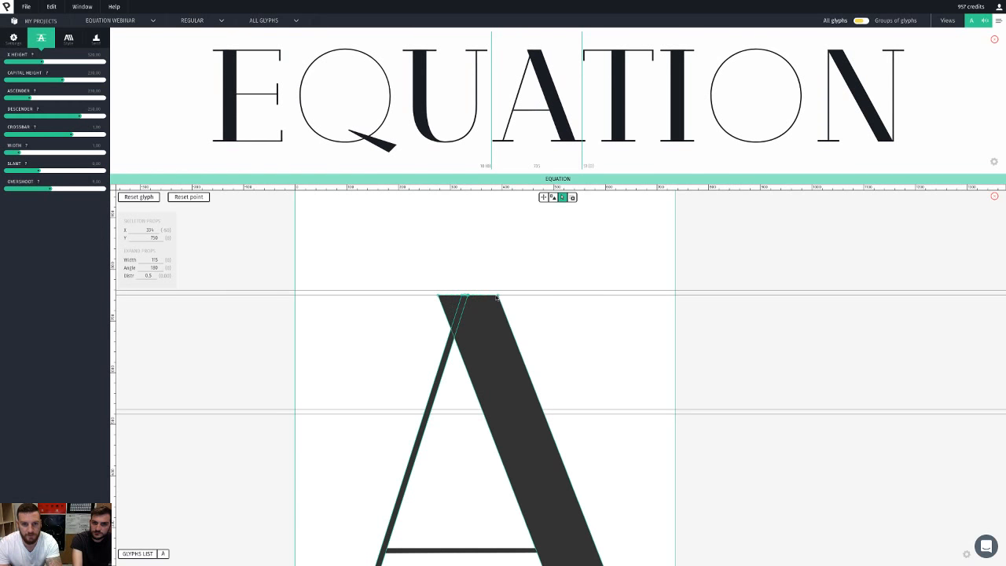
key("shift+Left")
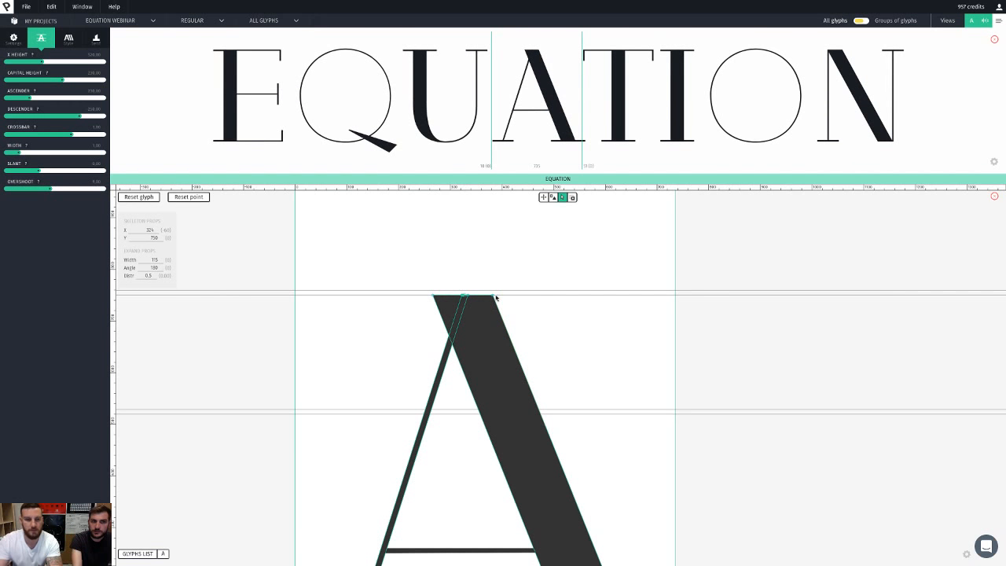
Step: Move the apex skeleton point of the A's thin leg 40 units right, to X 368
scroll(469, 301, "up", 10)
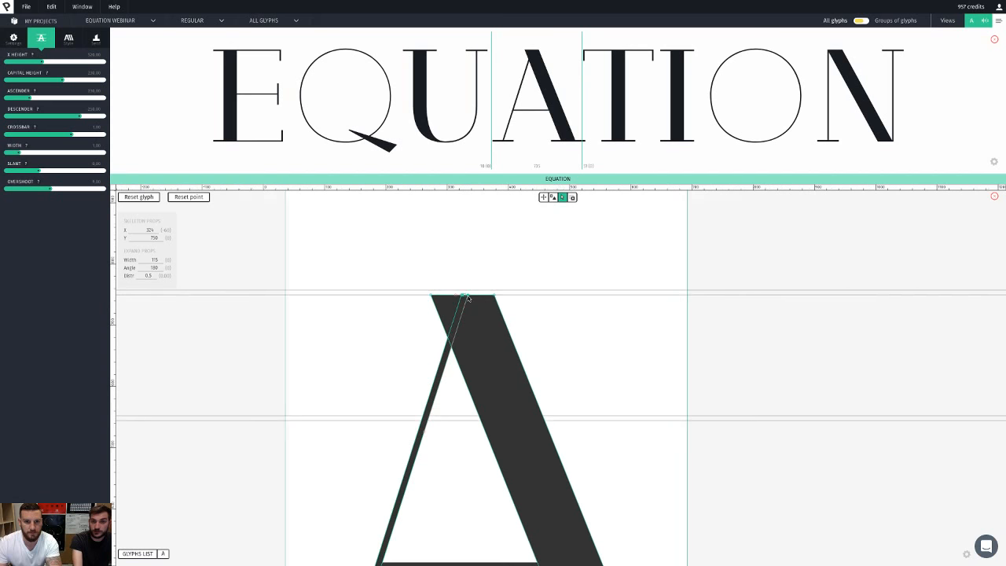
left_click(464, 293)
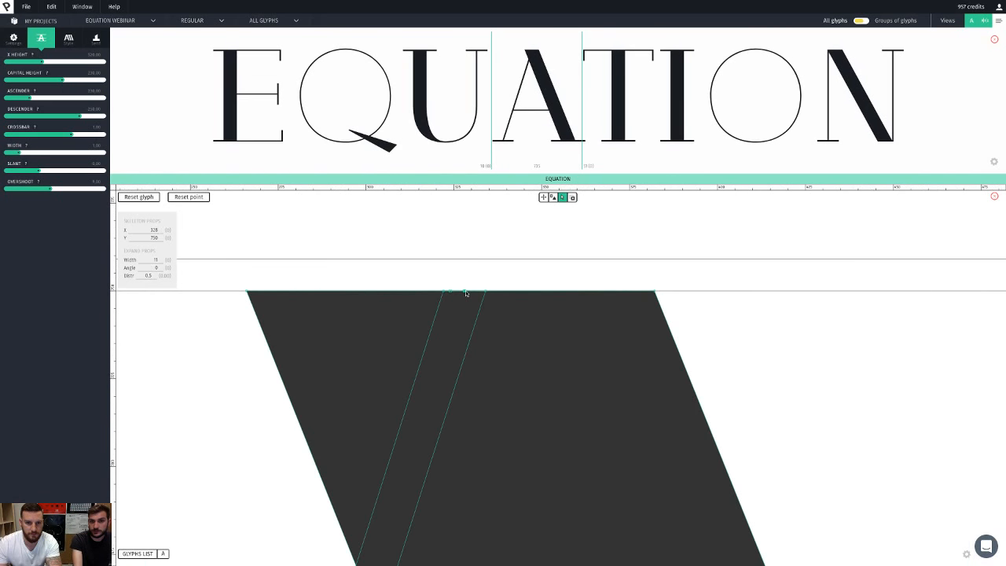
scroll(462, 294, "down", 6)
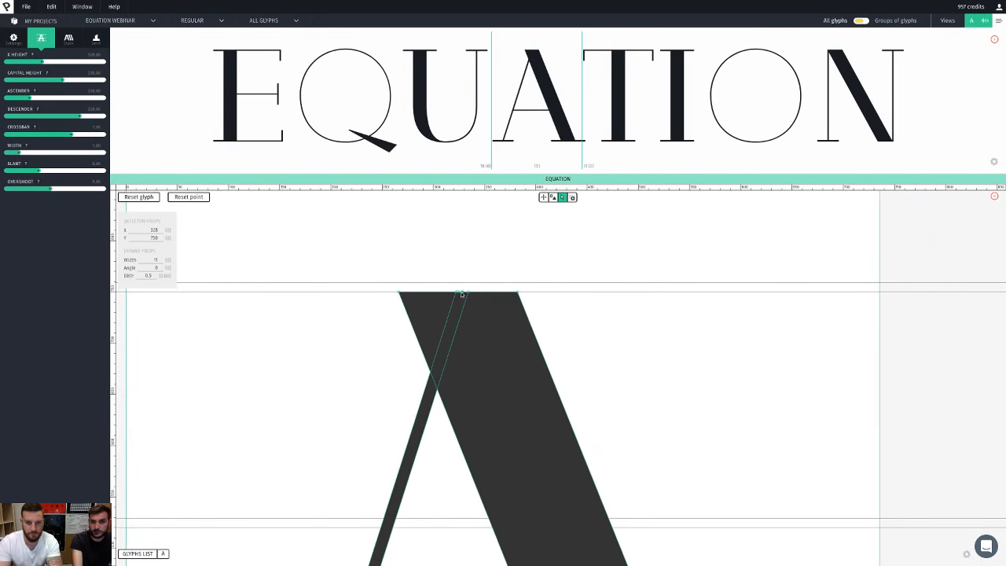
key("shift+Right")
key("shift+Right")
key("shift+Right")
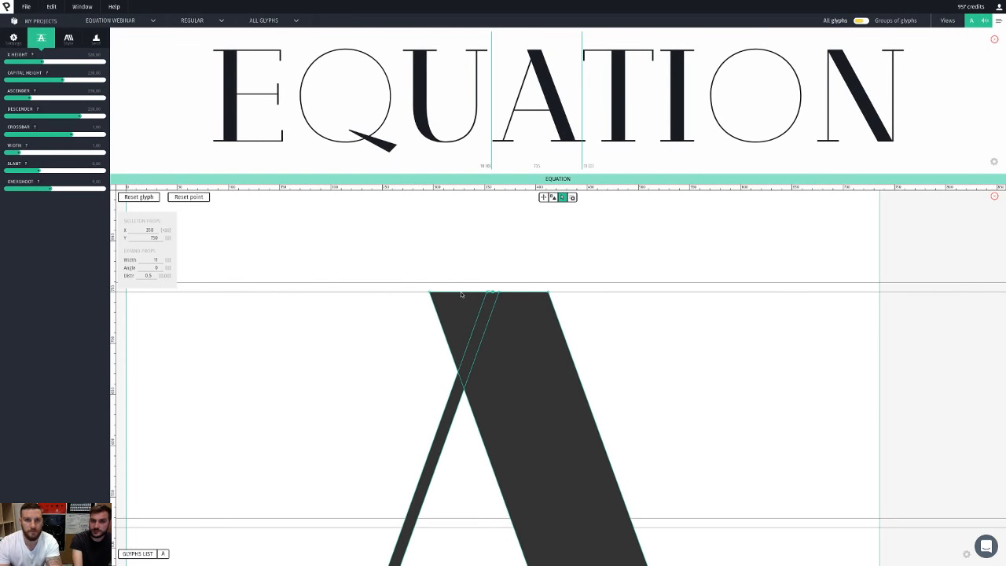
key("shift+Right")
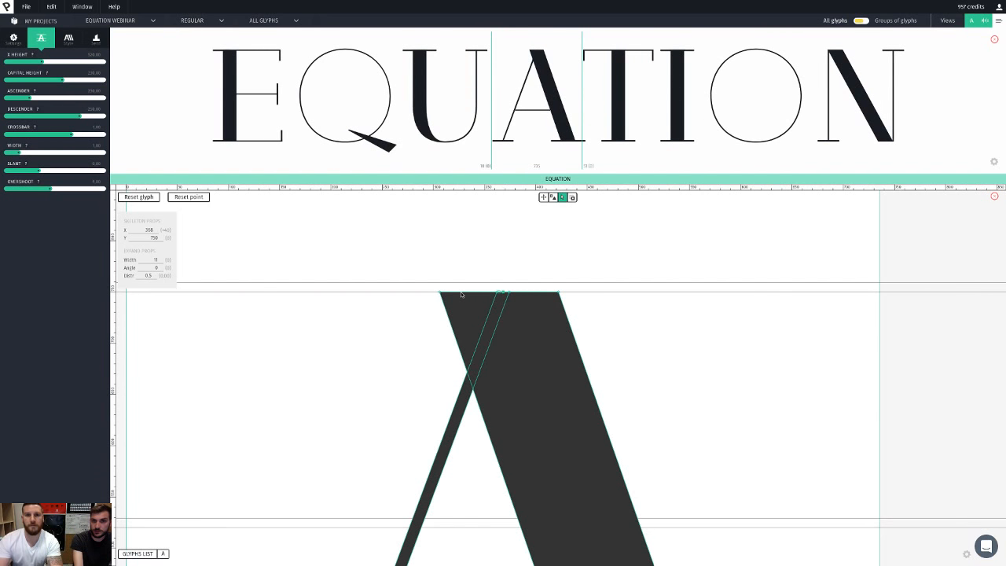
scroll(815, 420, "down", 5)
left_click(889, 413)
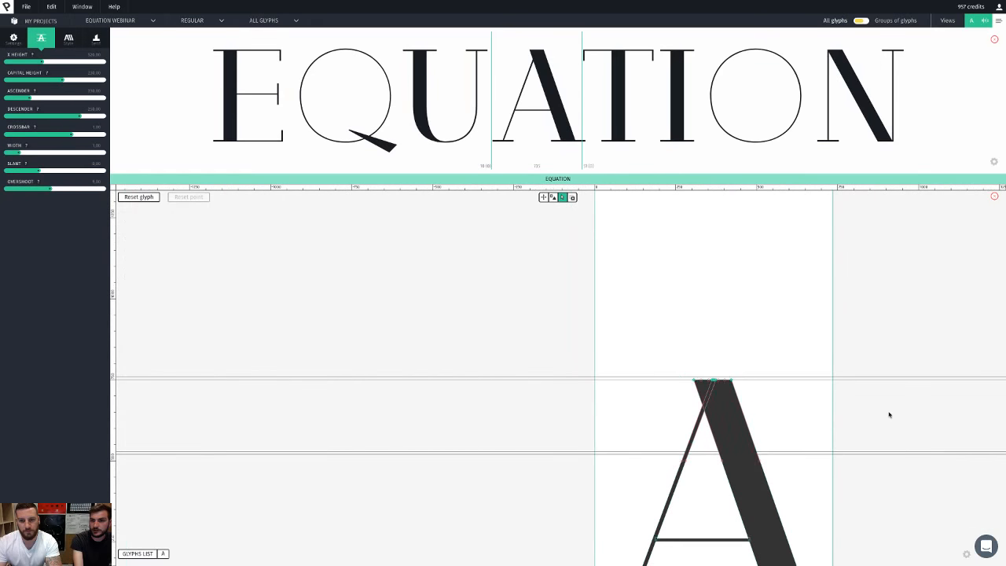
scroll(867, 417, "down", 3)
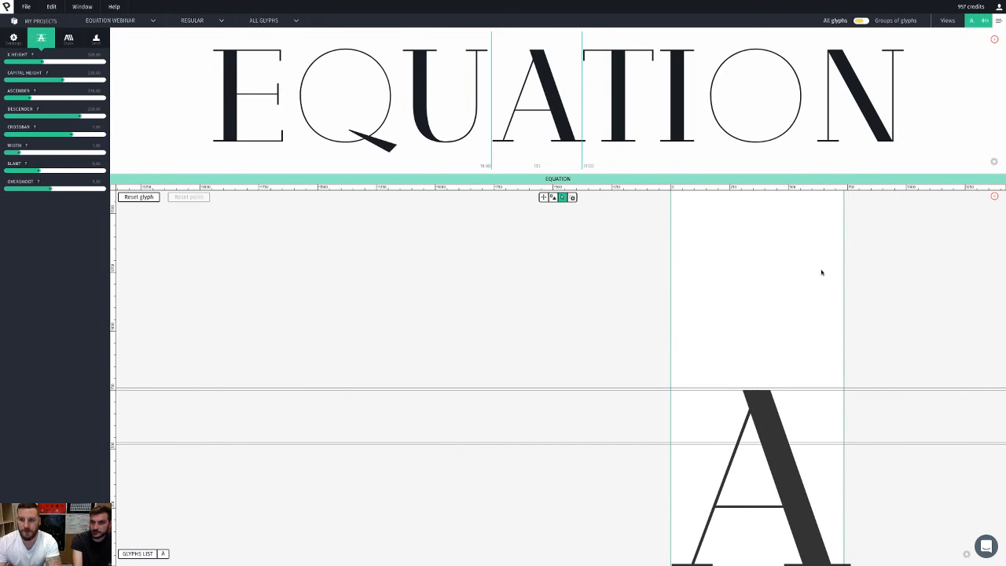
Step: Open the N glyph and move the top skeleton point of its diagonal 74 units left, to X 84, so it overhangs the left stem
left_click(870, 138)
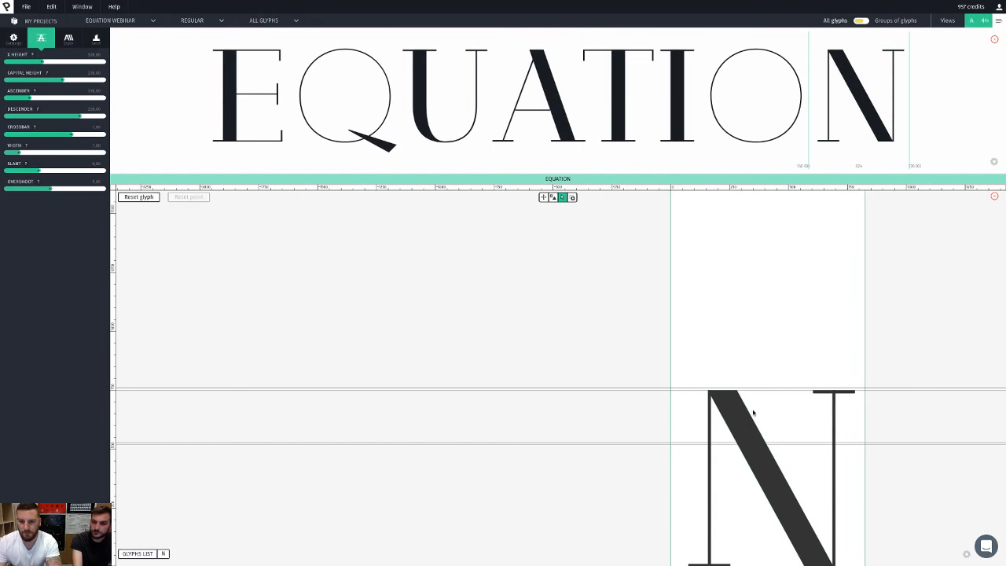
scroll(710, 394, "up", 4)
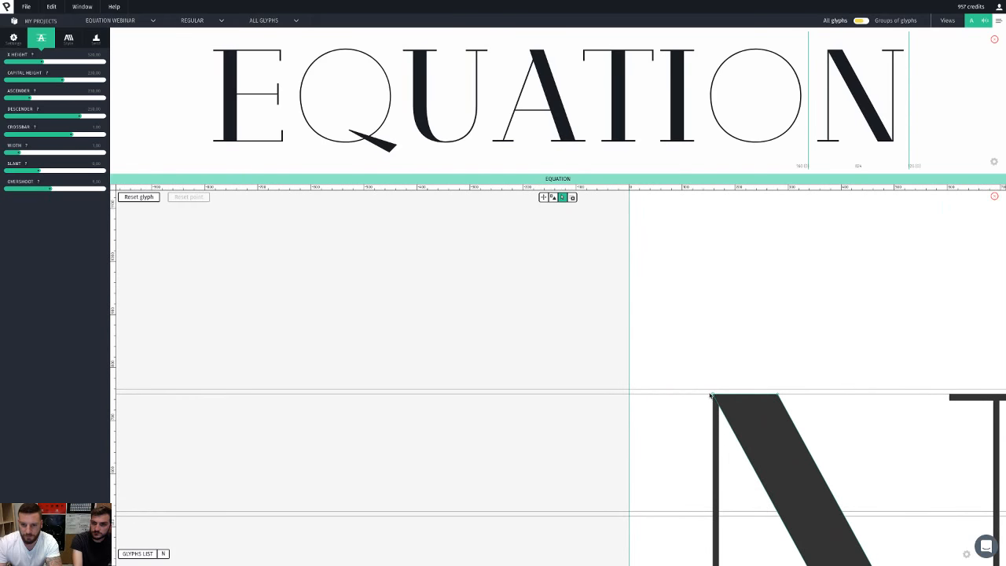
left_click(713, 395)
key("Left")
key("Left")
key("Left")
key("Left")
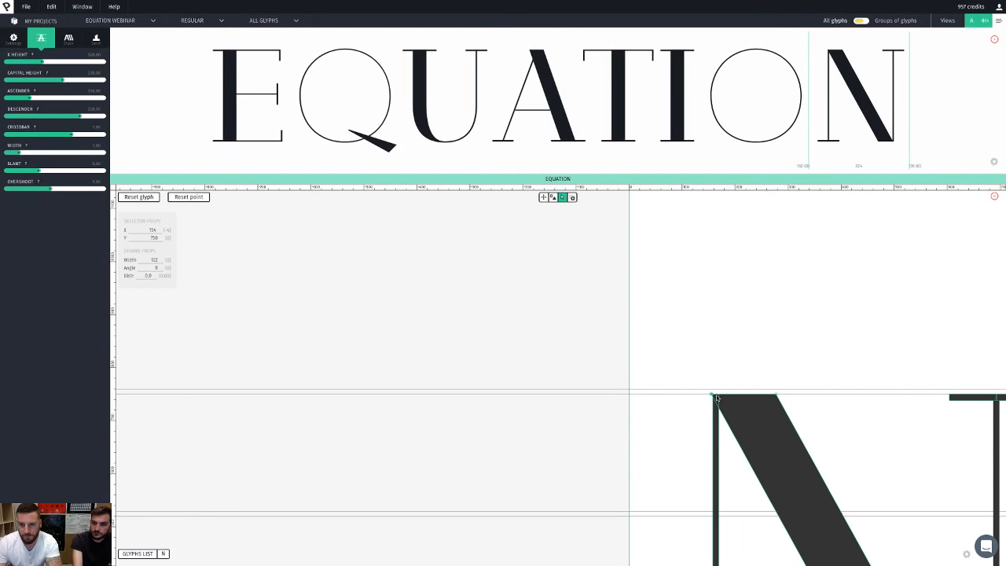
key("shift+Left")
key("shift+Left")
key("shift+Left")
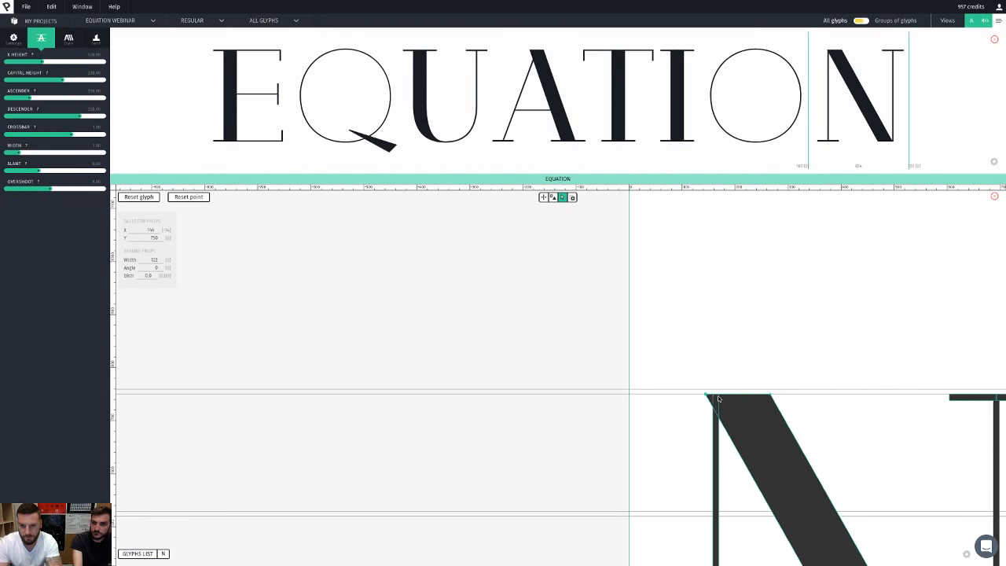
key("shift+Left")
key("shift+Left")
key("shift+Left")
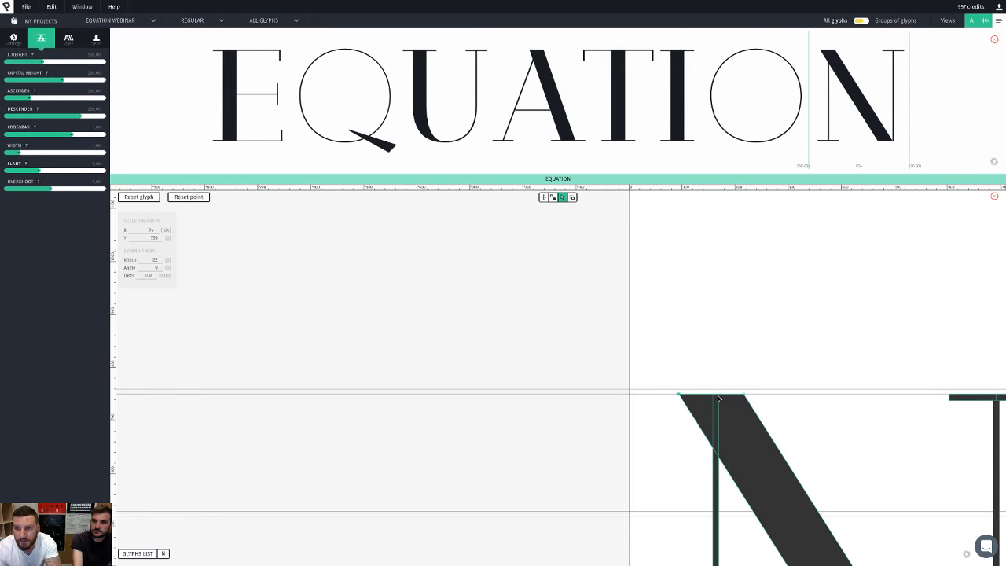
key("shift+Left")
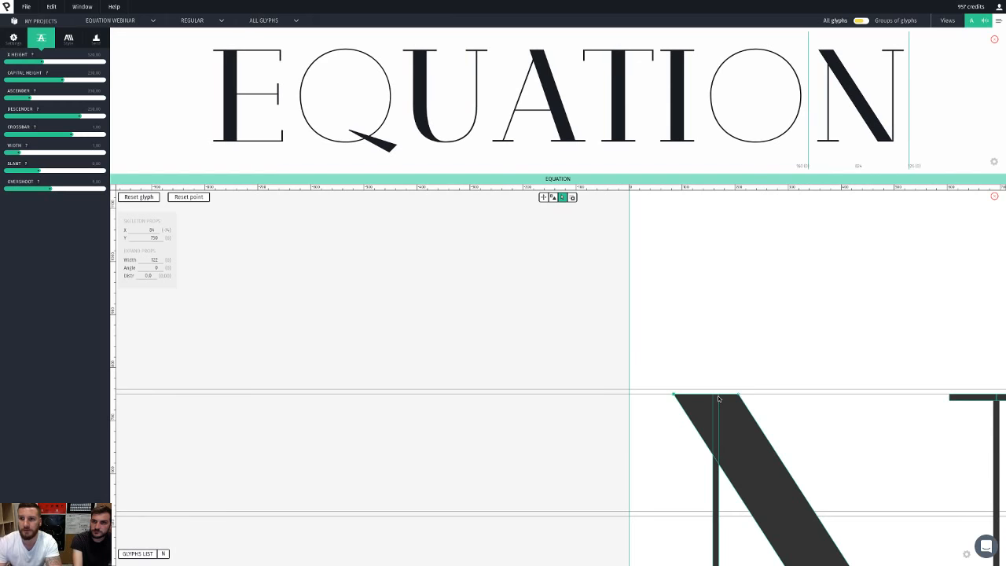
left_click(873, 375)
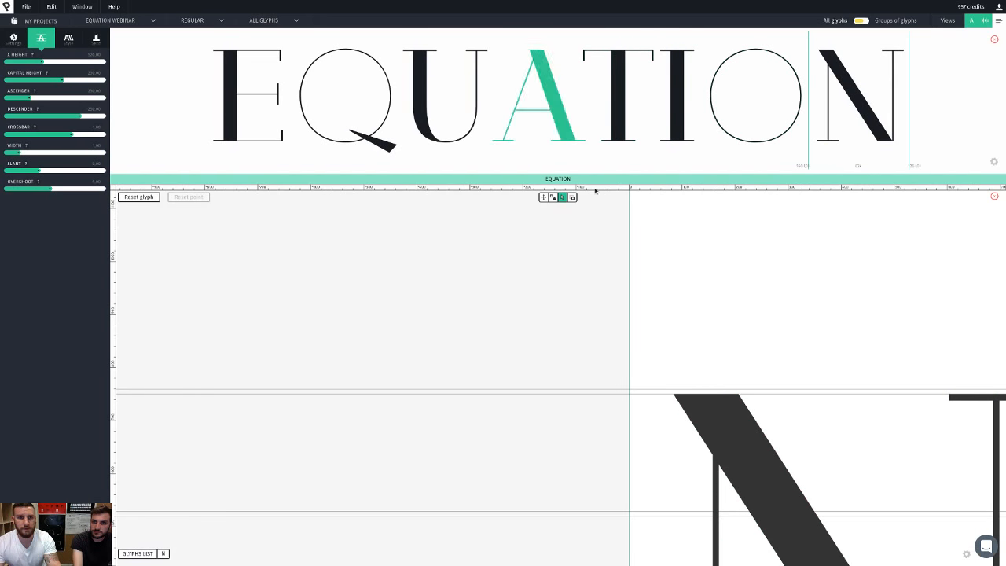
Step: Set the expand angle of the skeleton point at the bottom of the N's diagonal to 90
key("space")
left_click_drag(823, 283, 618, 417)
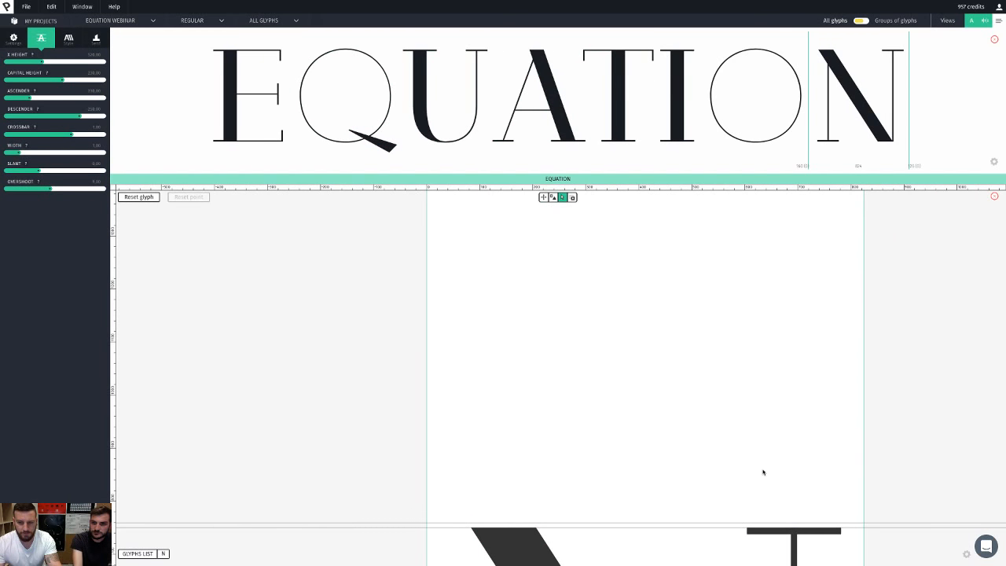
key("space")
left_click_drag(762, 472, 725, 404)
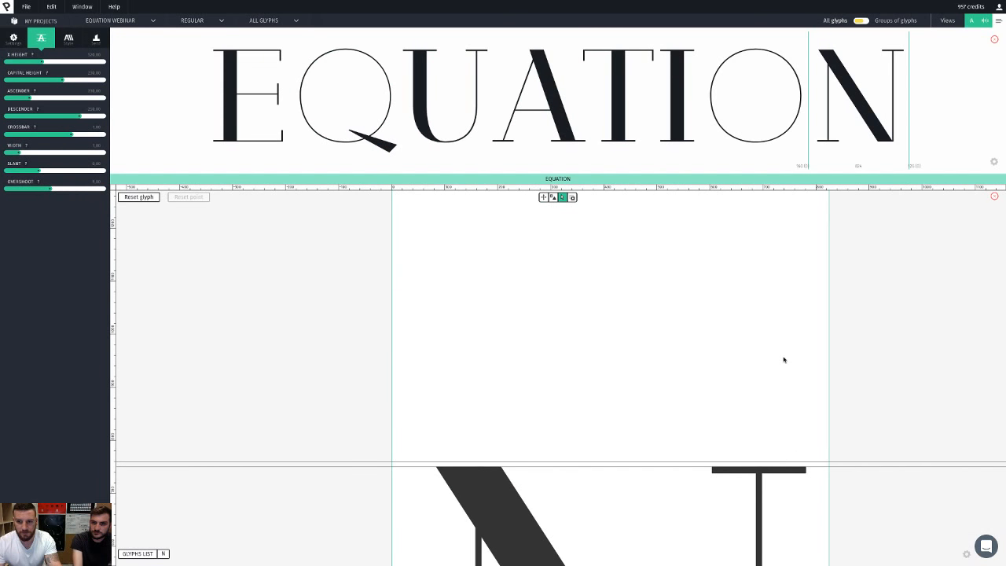
double_click(784, 360)
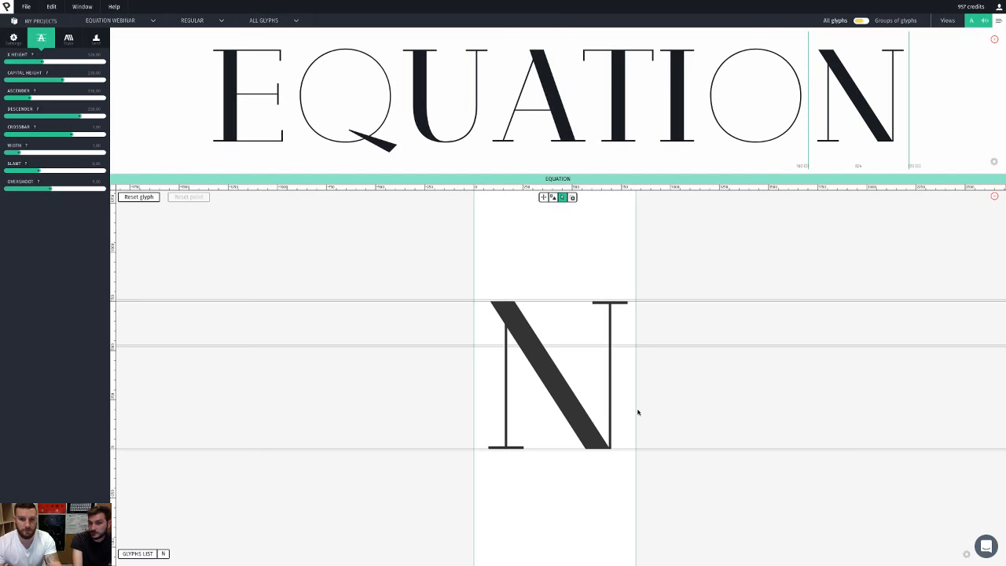
scroll(620, 420, "up", 4)
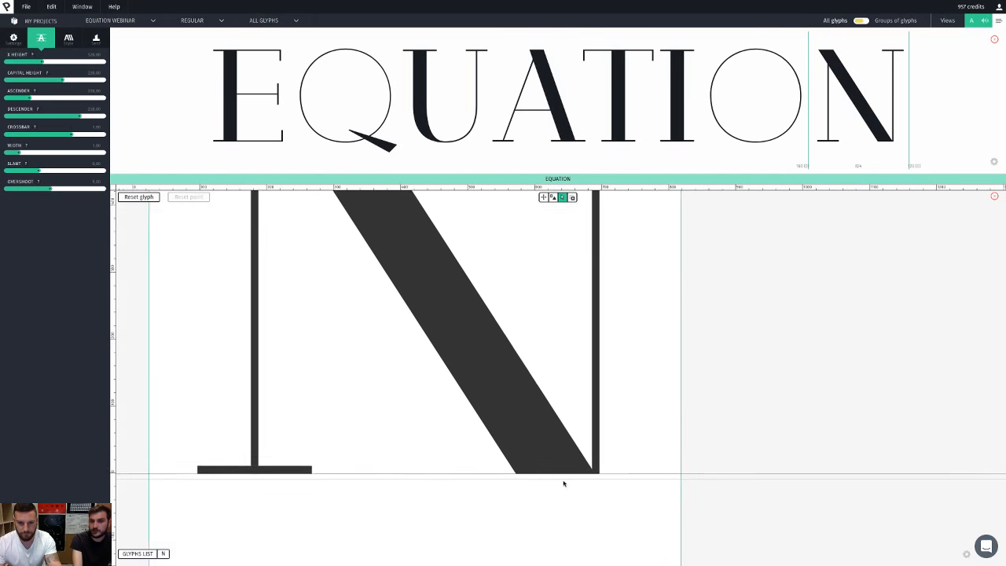
double_click(518, 476)
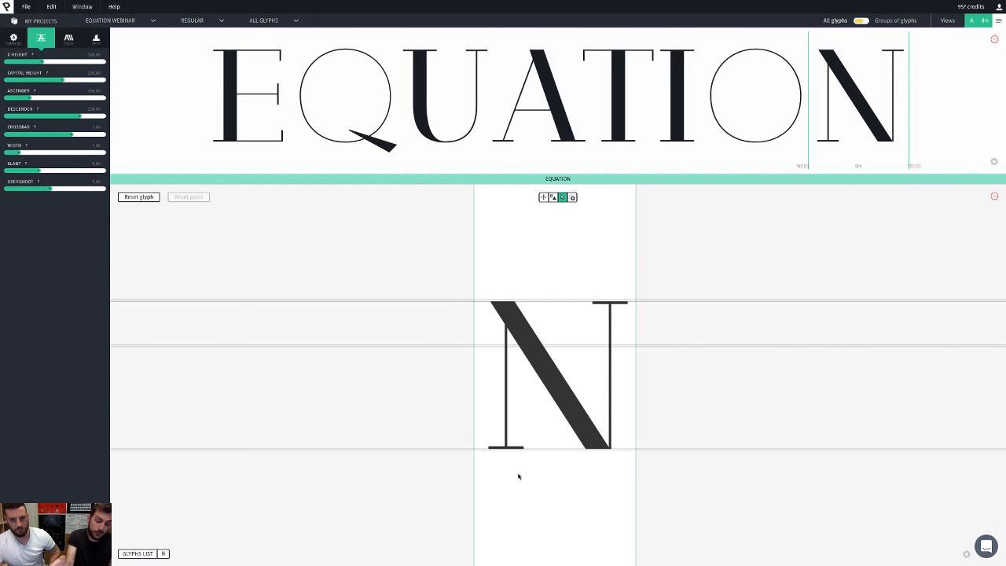
scroll(518, 476, "up", 5)
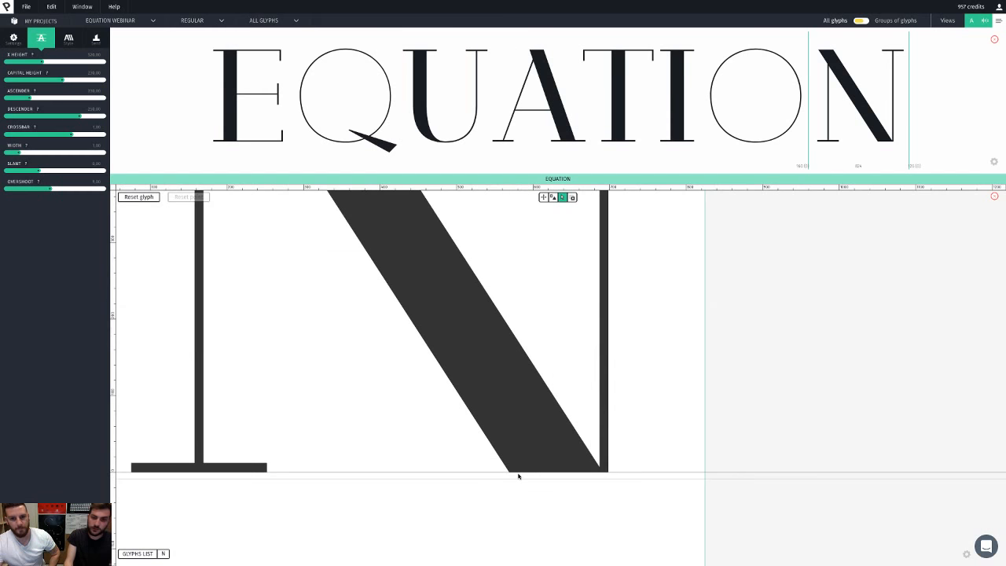
left_click(602, 474)
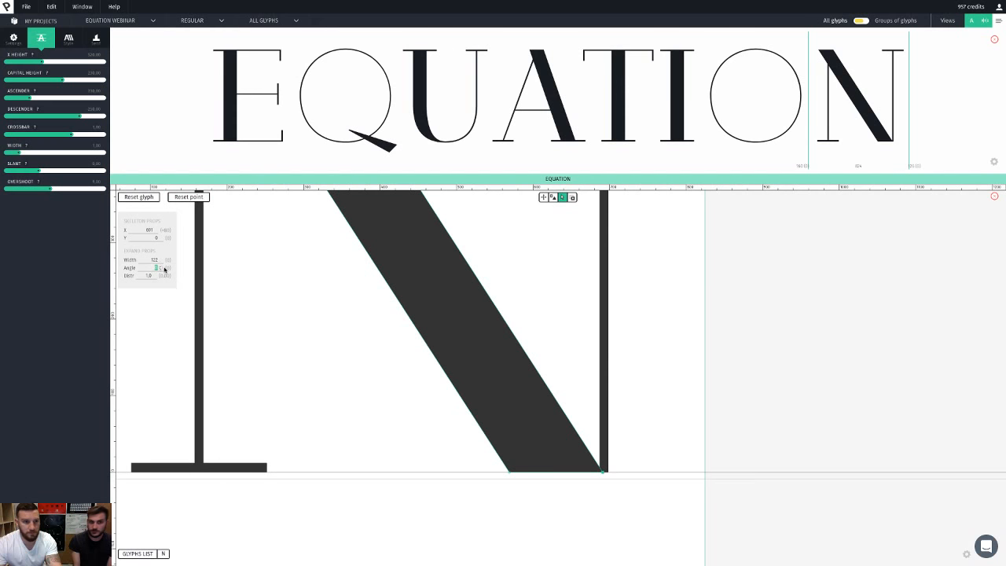
type("90")
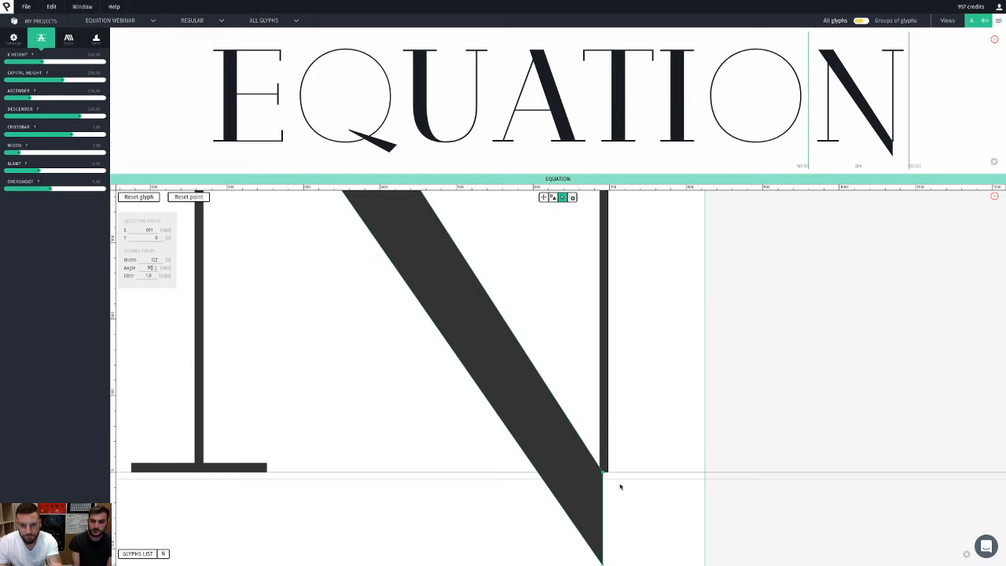
Step: Shift the distribution of the N diagonal's bottom skeleton point to 0.0, placing the point at the stroke's lowest tip, Y -122
left_click(620, 487)
key("space")
left_click_drag(649, 474, 681, 425)
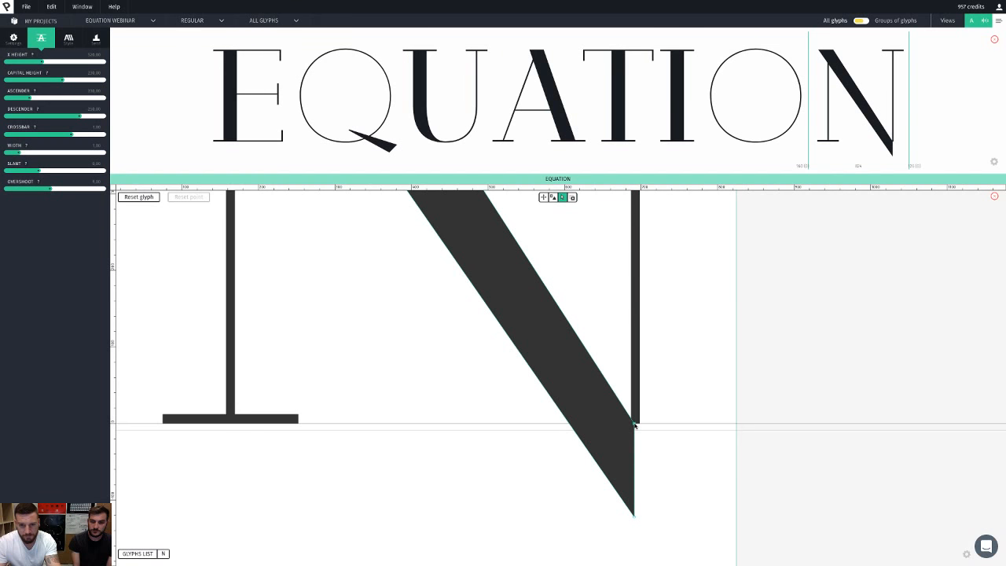
left_click(635, 424)
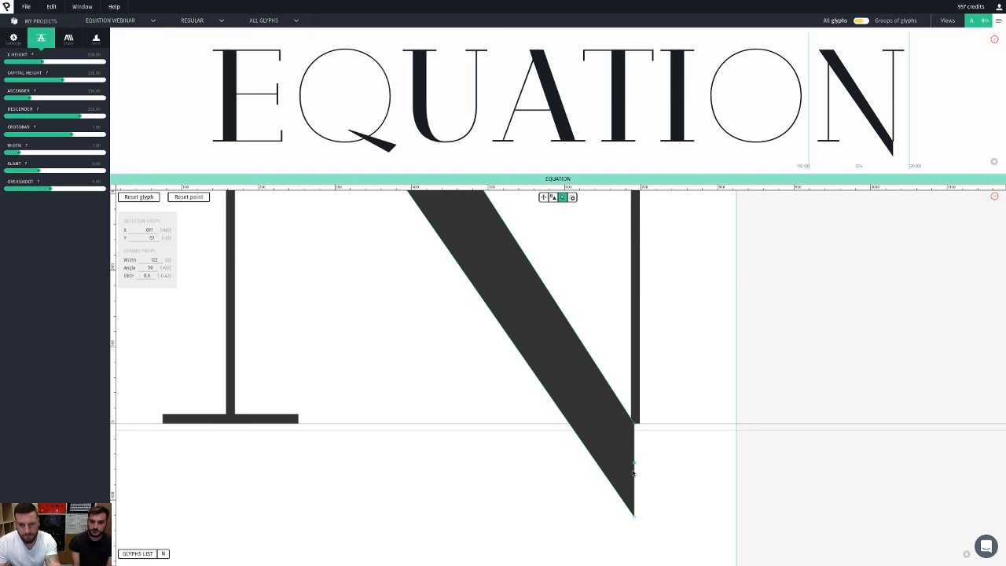
left_click_drag(634, 473, 630, 538)
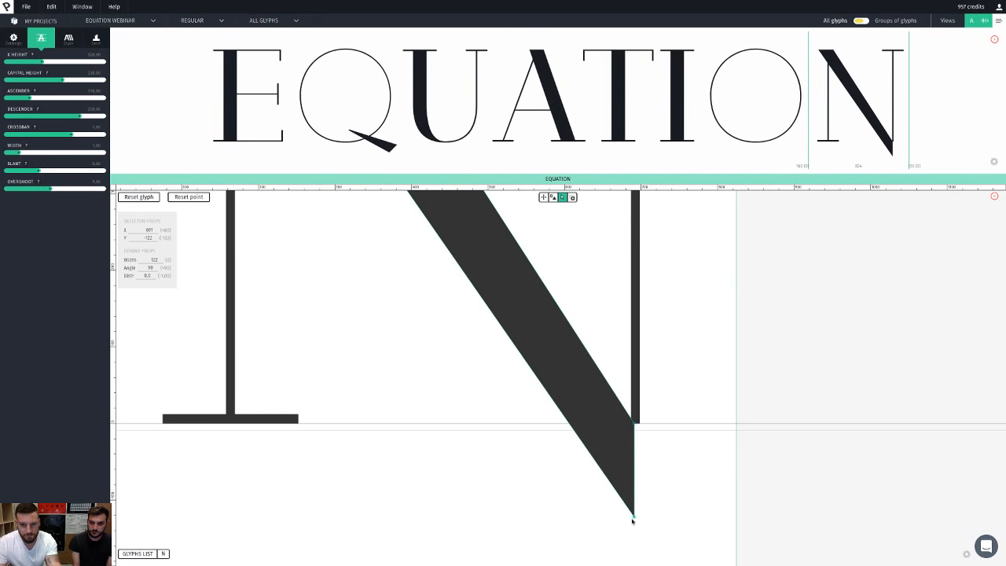
left_click(635, 424)
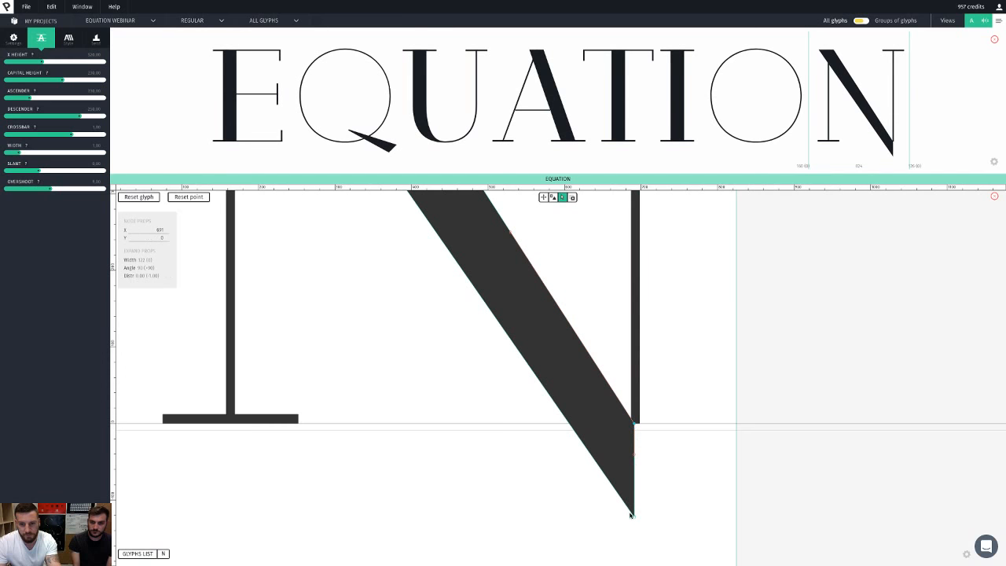
left_click(633, 516)
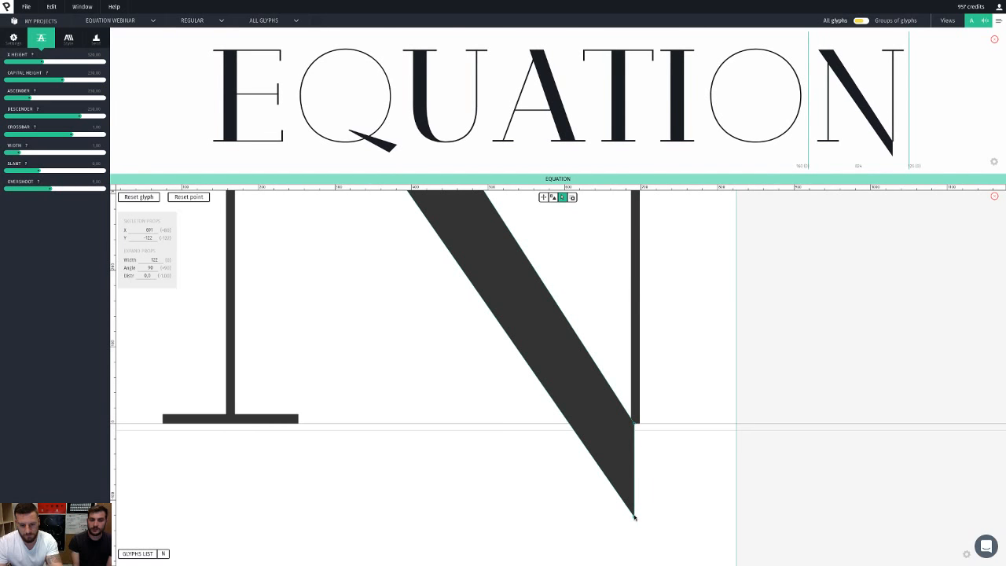
Step: Raise the bottom skeleton point of the N's diagonal until its tip reaches the baseline
key("shift+Up")
key("shift+Up")
key("shift+Up")
key("shift+Up")
key("shift+Up")
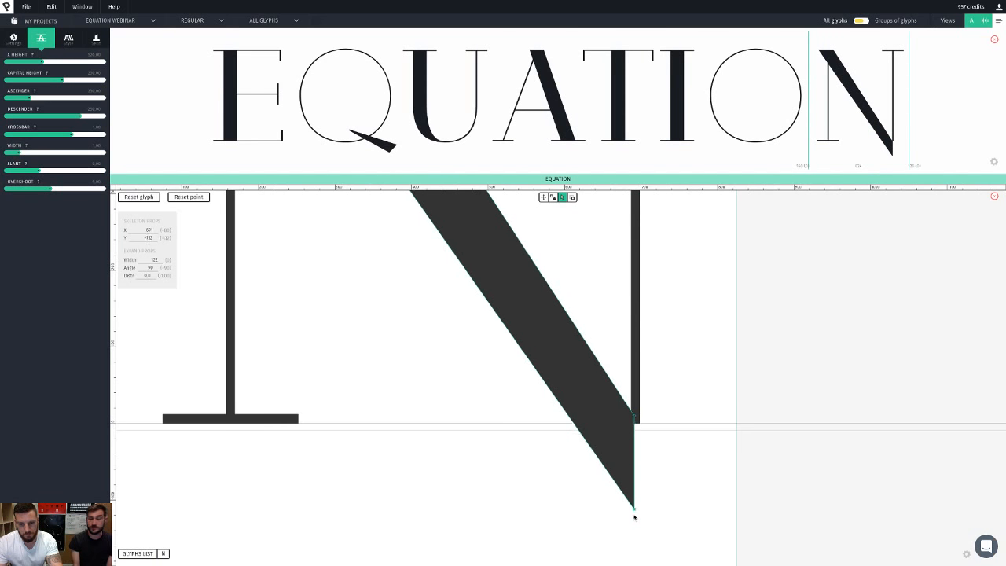
key("shift+Up")
key("shift+Up")
key("shift+Up")
key("shift+Up")
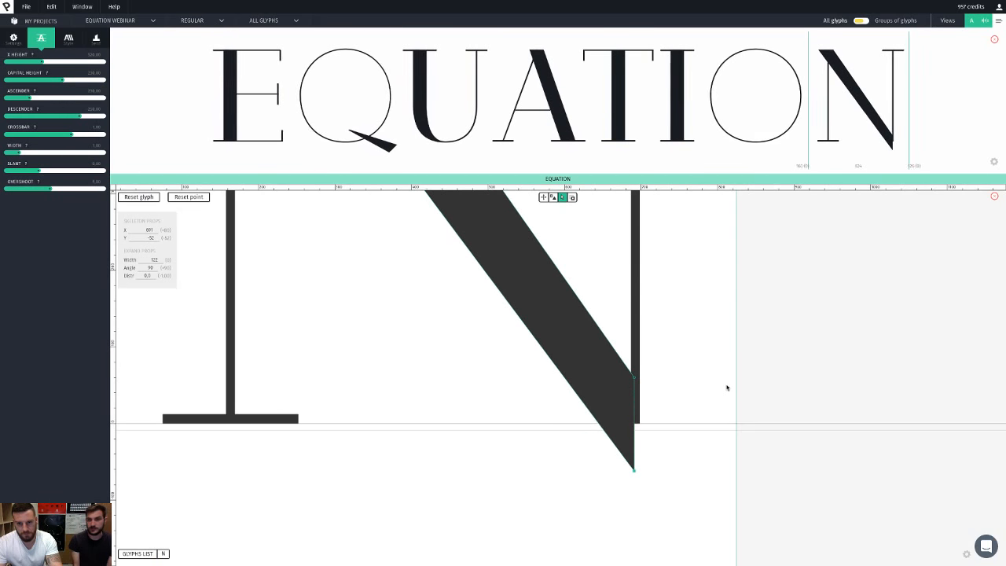
key("shift+Up")
key("shift+Up")
key("shift+Up")
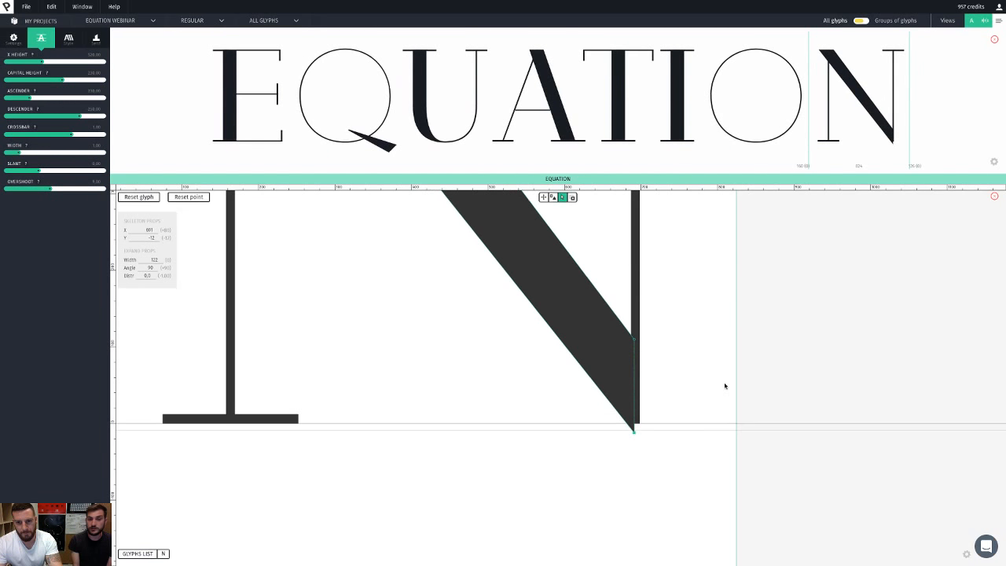
left_click(636, 309)
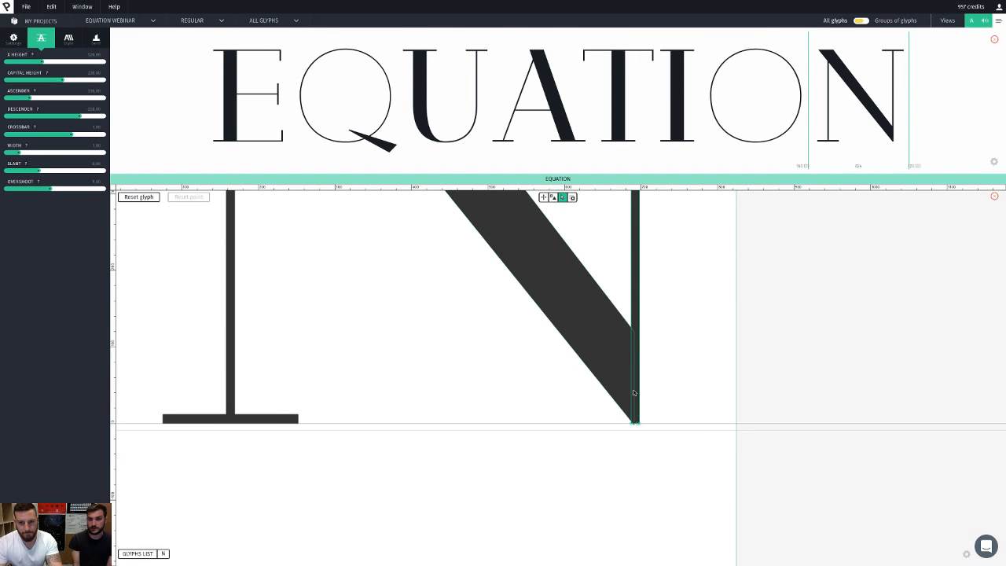
Step: Align the base of the N's right stem with the diagonal's tip on the baseline
scroll(633, 433, "up", 3)
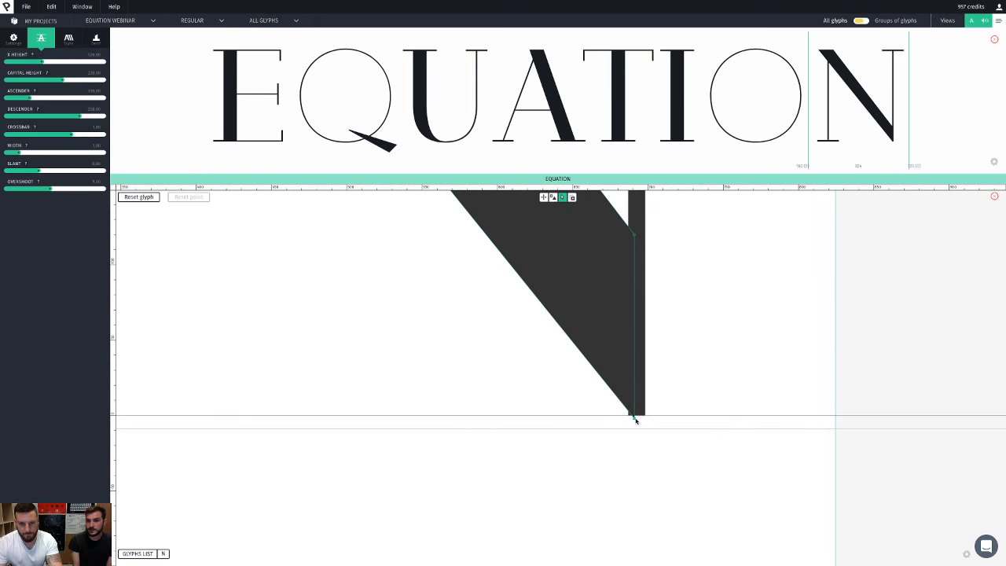
left_click_drag(635, 418, 643, 418)
left_click(638, 423)
Step: Thicken the lower end of the N's diagonal by raising its upper contour node to Y 152
scroll(618, 353, "down", 5)
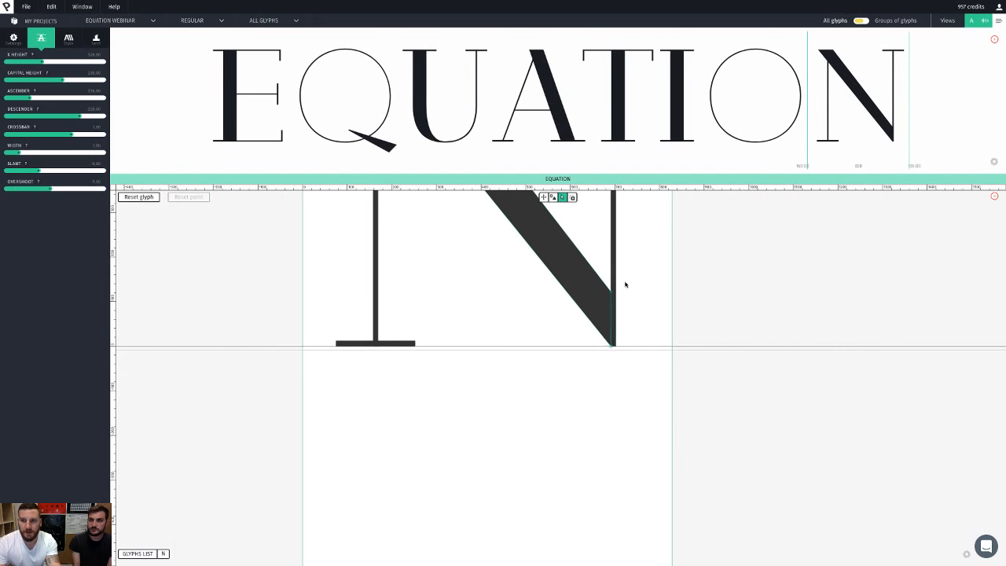
key("space")
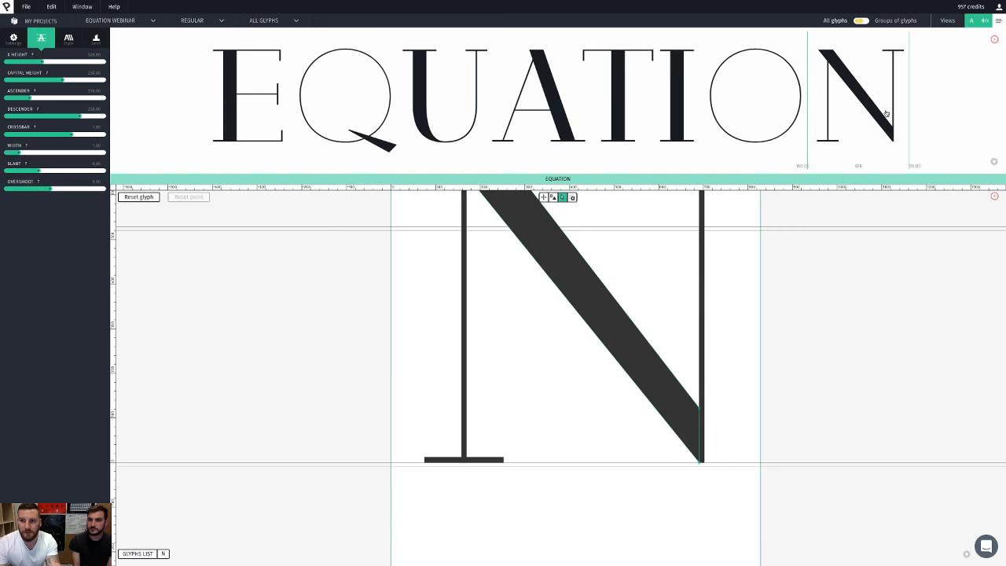
left_click(701, 410)
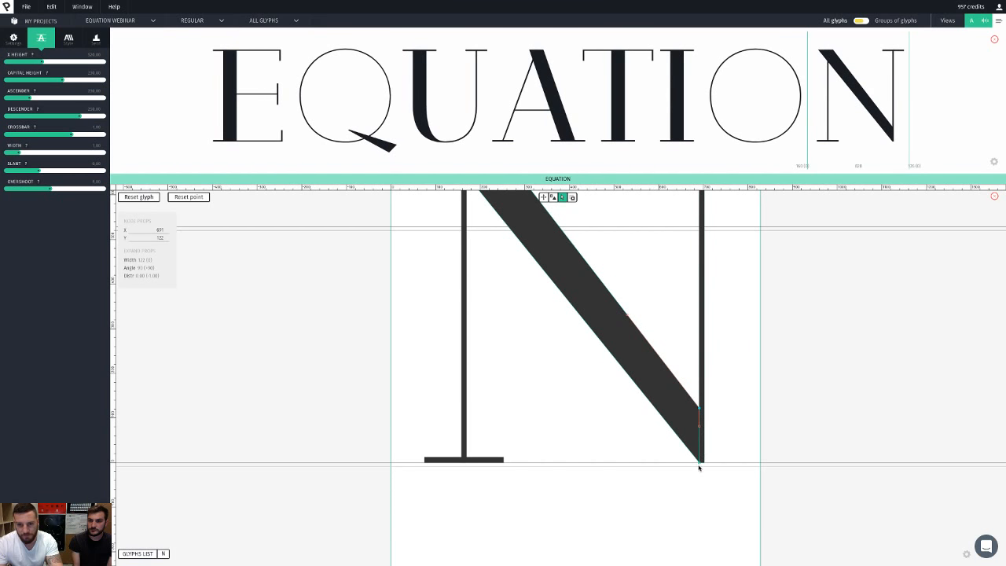
left_click_drag(701, 464, 725, 438)
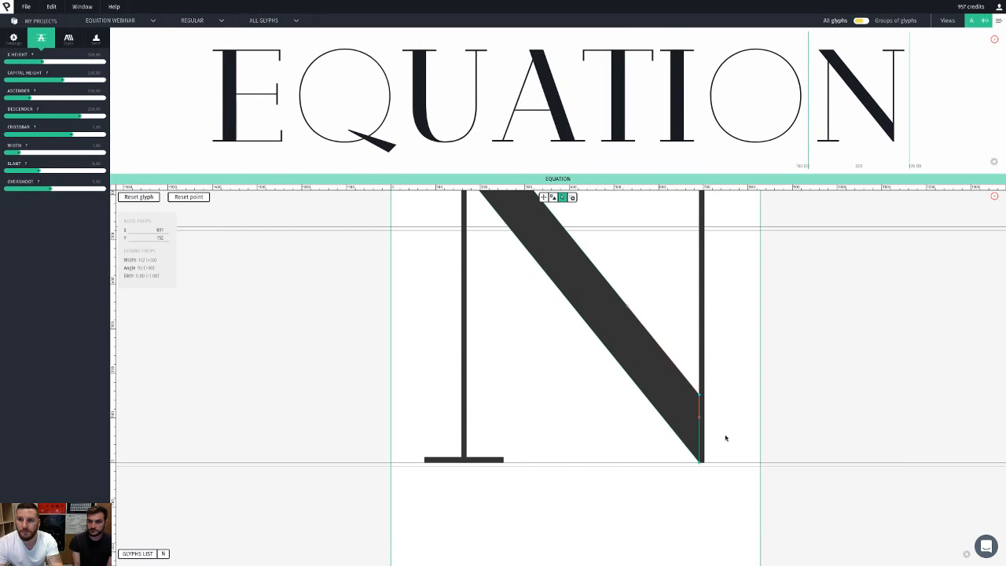
left_click(821, 377)
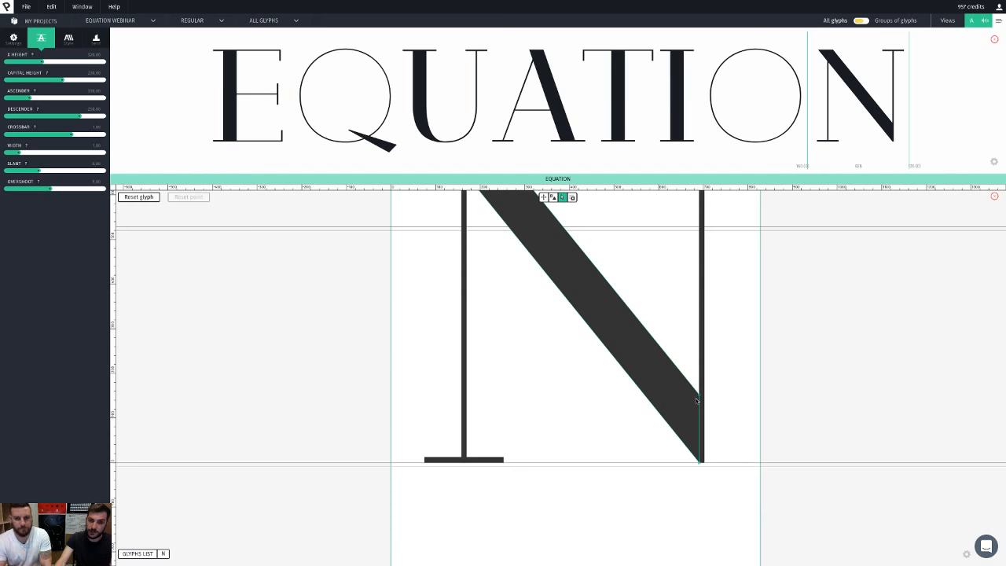
Step: Try a thicker lower end on the N's diagonal by raising its upper contour node to Y 186, and lower it again in increments
mouse_move(700, 397)
left_mouse_down()
mouse_move(689, 395)
mouse_move(729, 398)
mouse_move(699, 395)
left_mouse_up()
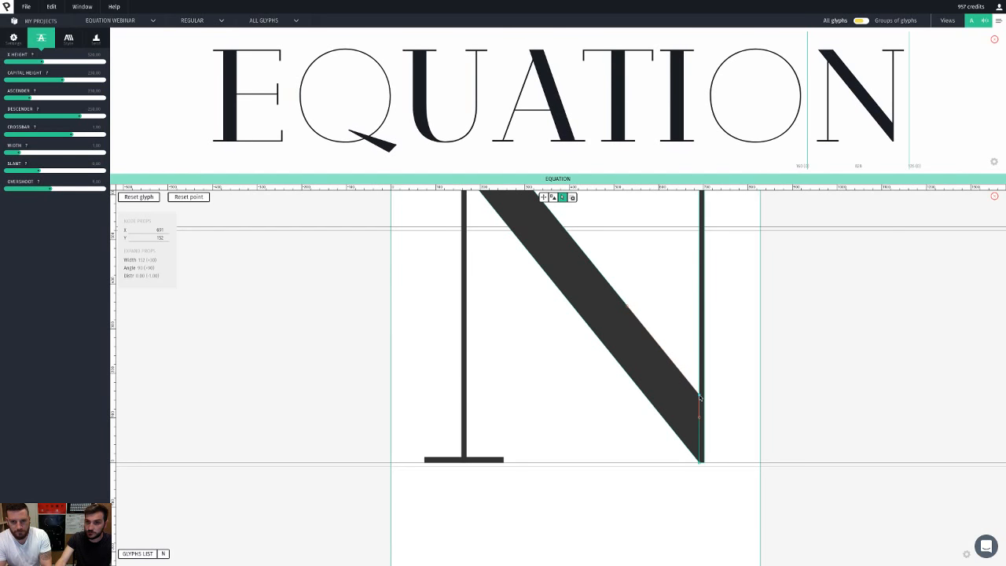
mouse_move(699, 396)
left_mouse_down()
mouse_move(696, 350)
mouse_move(699, 379)
left_mouse_up()
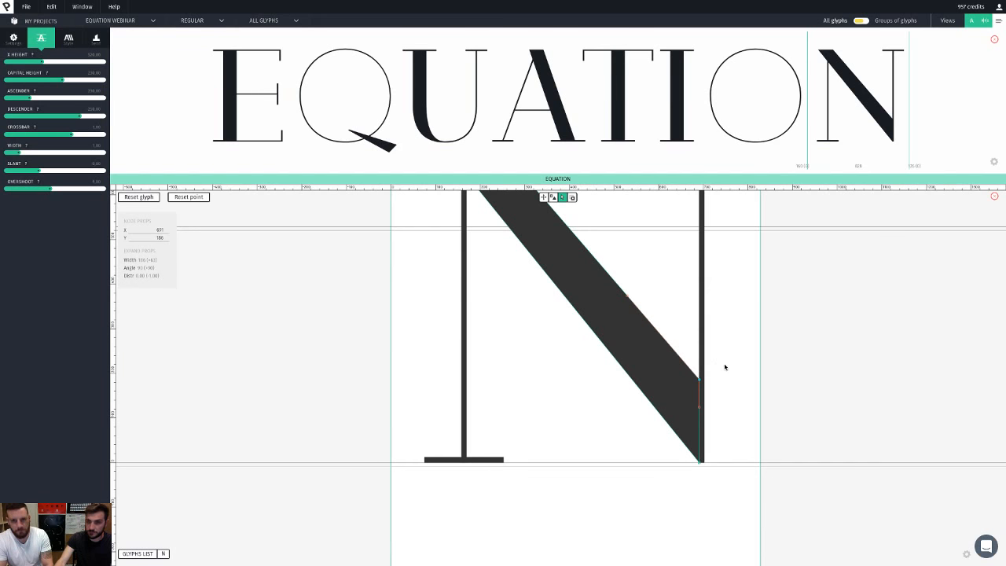
key("Down")
key("Down")
key("Down")
key("Down")
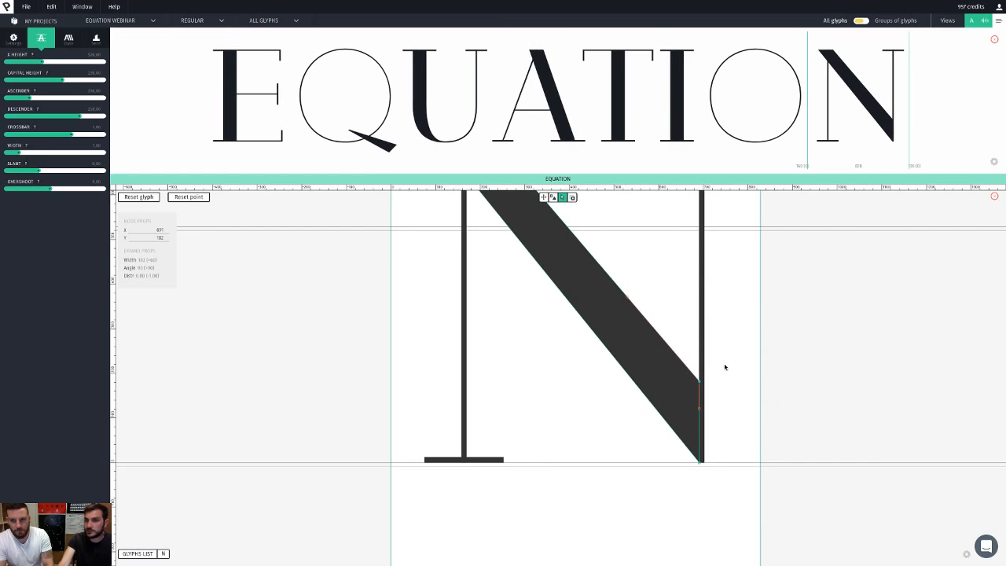
key("shift+Down")
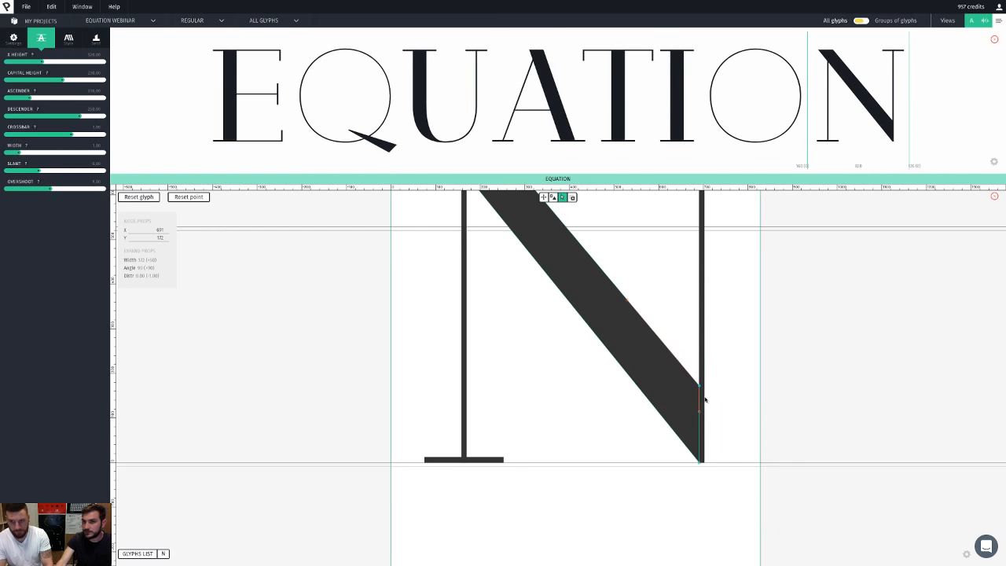
key("shift+Down")
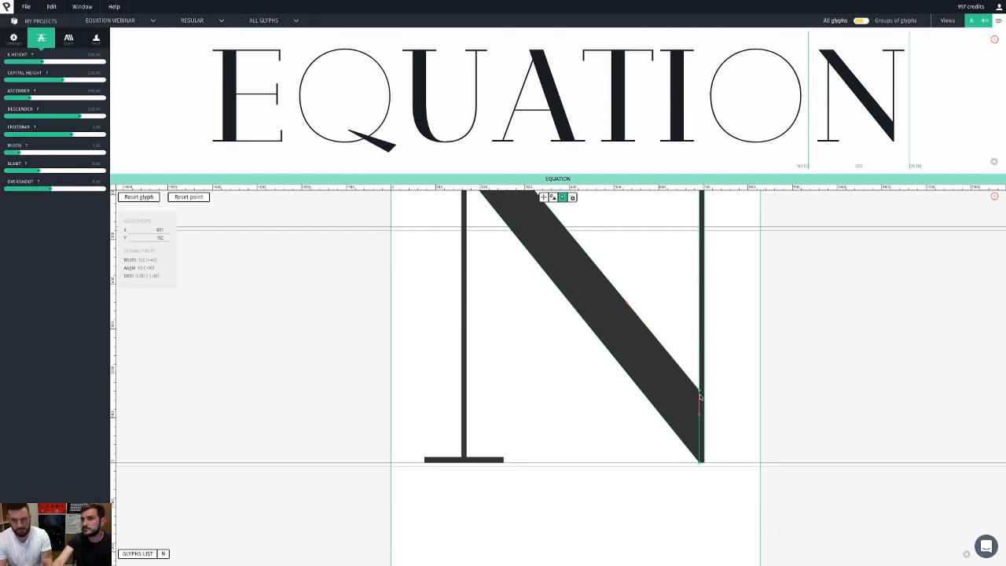
scroll(731, 440, "up", 2)
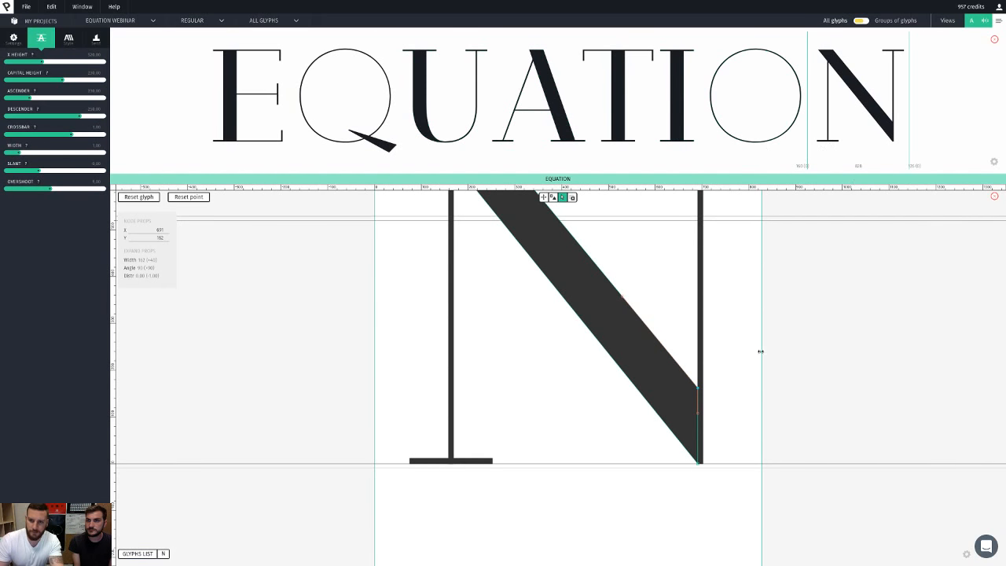
key("shift+Down")
left_click(769, 322)
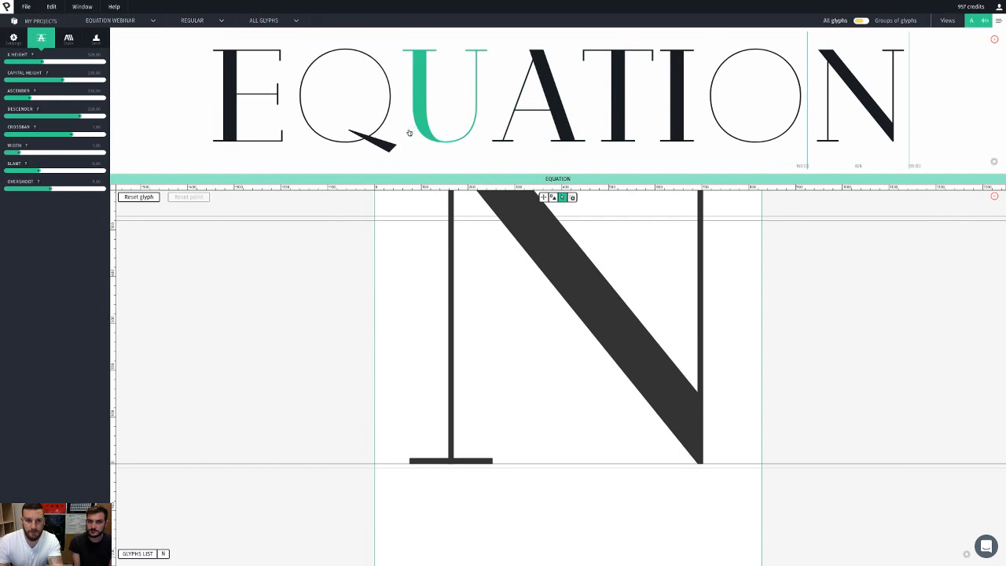
Step: Open the Q and widen its tail's inner end into a horizontal edge about 140 units wide
left_click(365, 132)
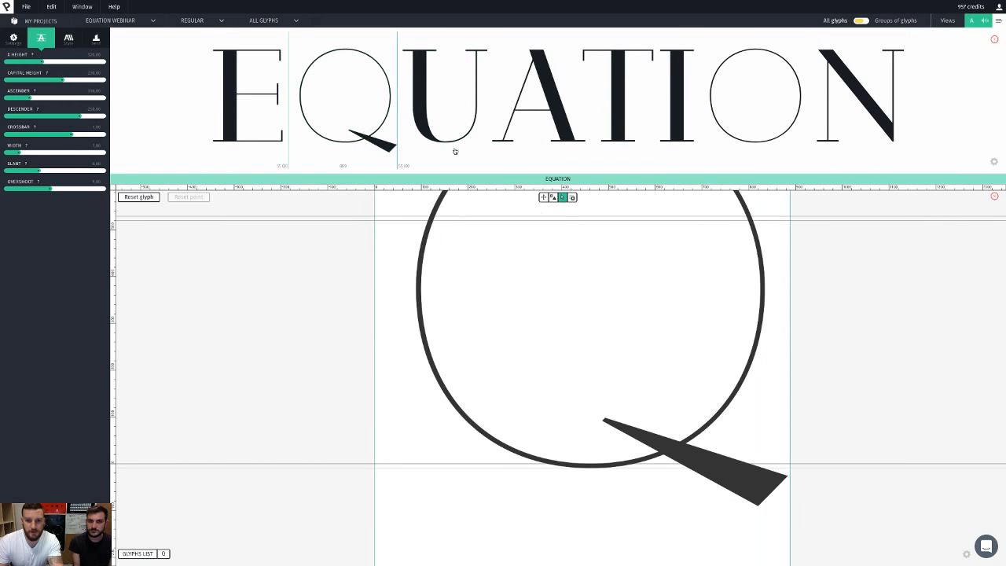
scroll(604, 420, "up", 10)
left_click_drag(605, 418, 651, 421)
left_click_drag(602, 422, 586, 420)
double_click(764, 332)
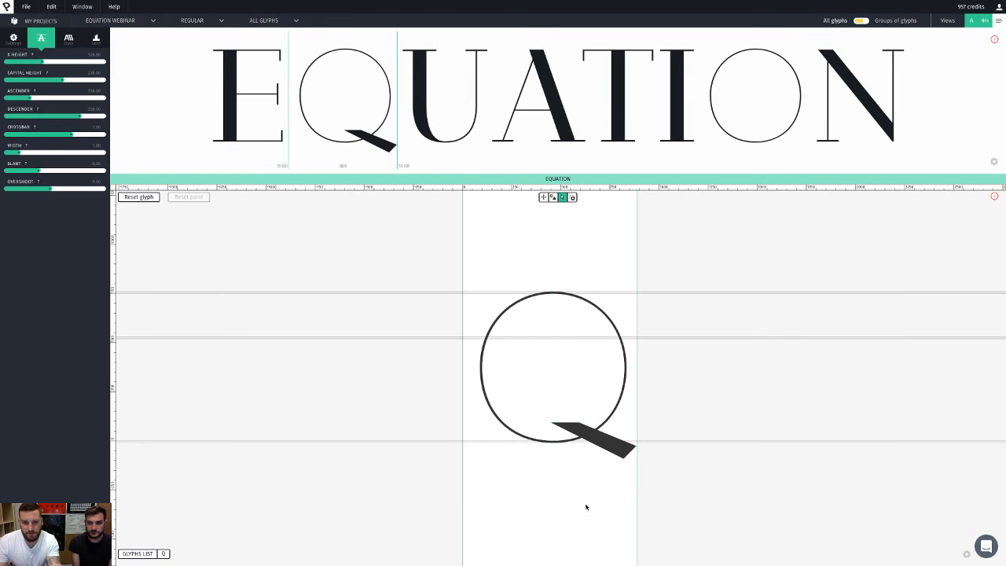
Step: Set the outer end of the Q's tail to an expand angle of 0 and a width of 140
scroll(603, 473, "up", 3)
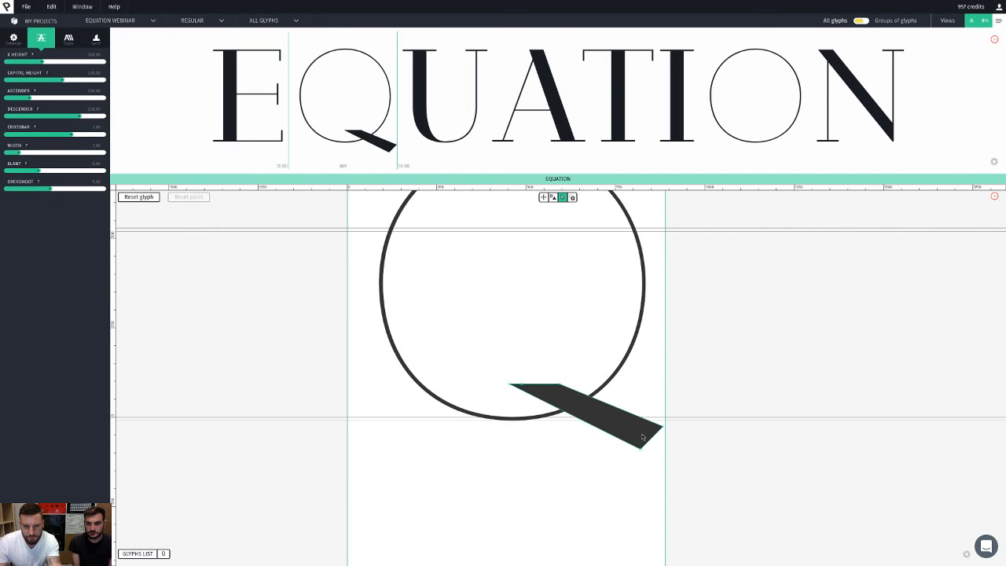
left_click(643, 449)
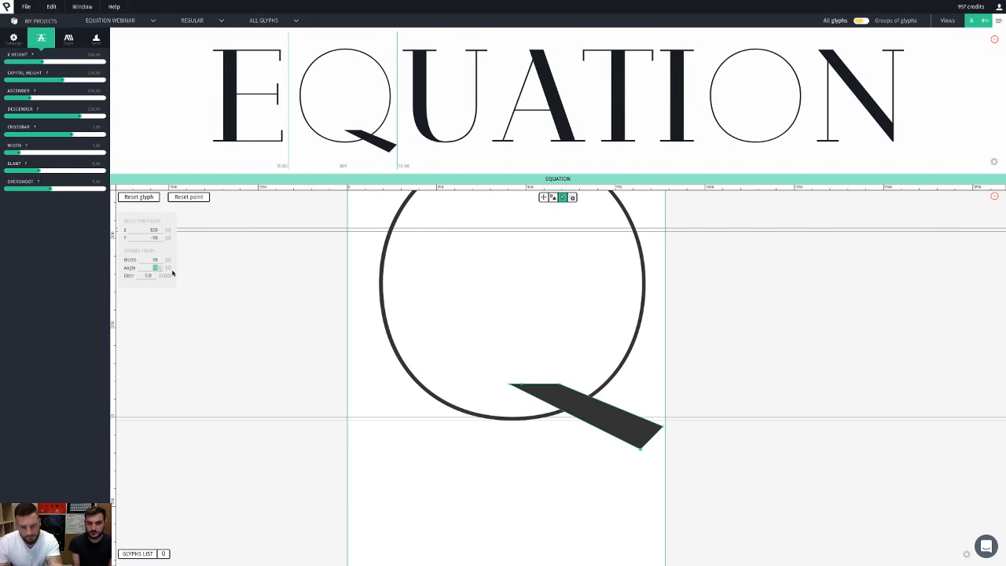
type("0")
key("Return")
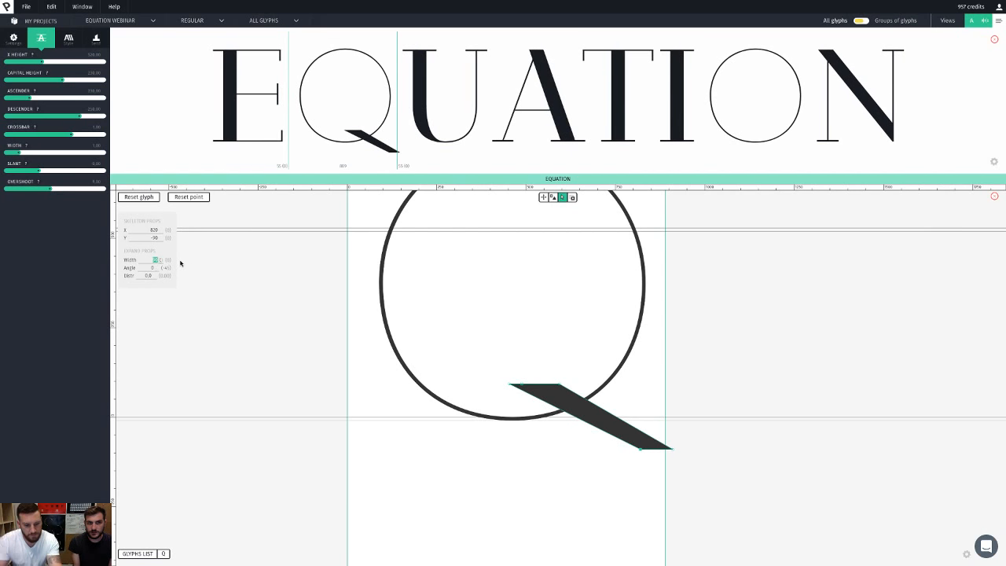
type("140")
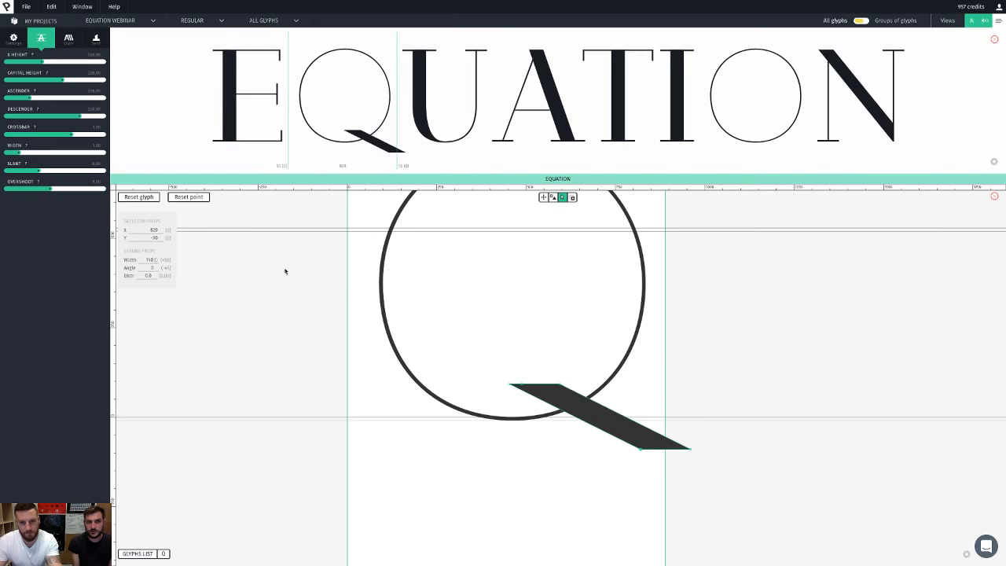
left_click(566, 370)
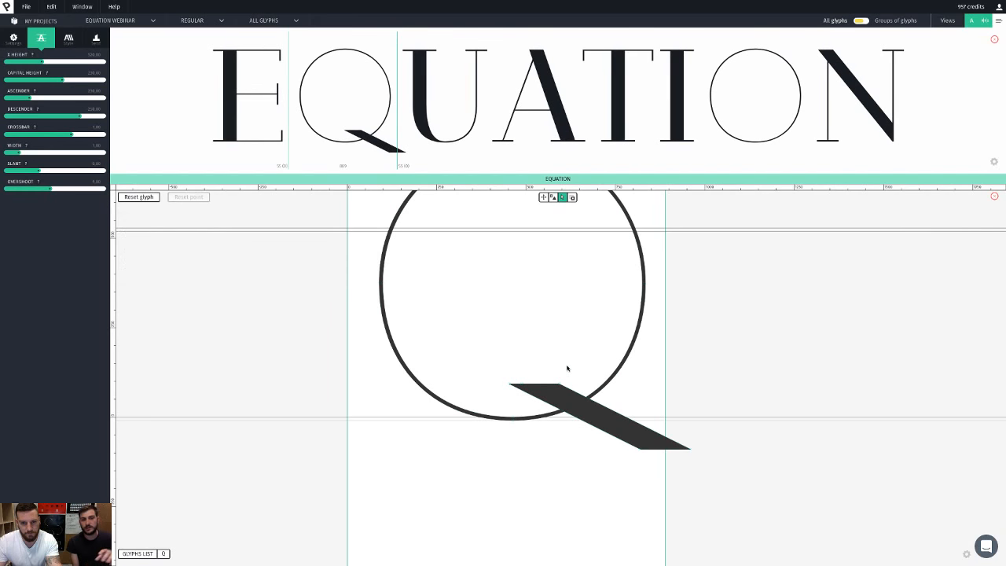
Step: Move the Q tail's inner skeleton point to about X 348, Y 395 and its outer one to about X 727, Y -11
left_click(522, 387)
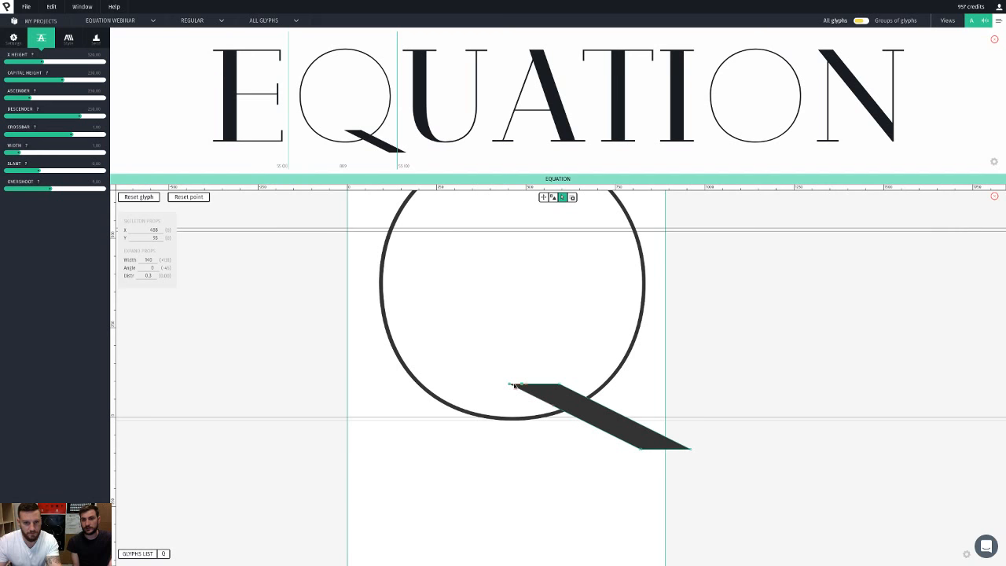
left_click_drag(522, 386, 460, 275)
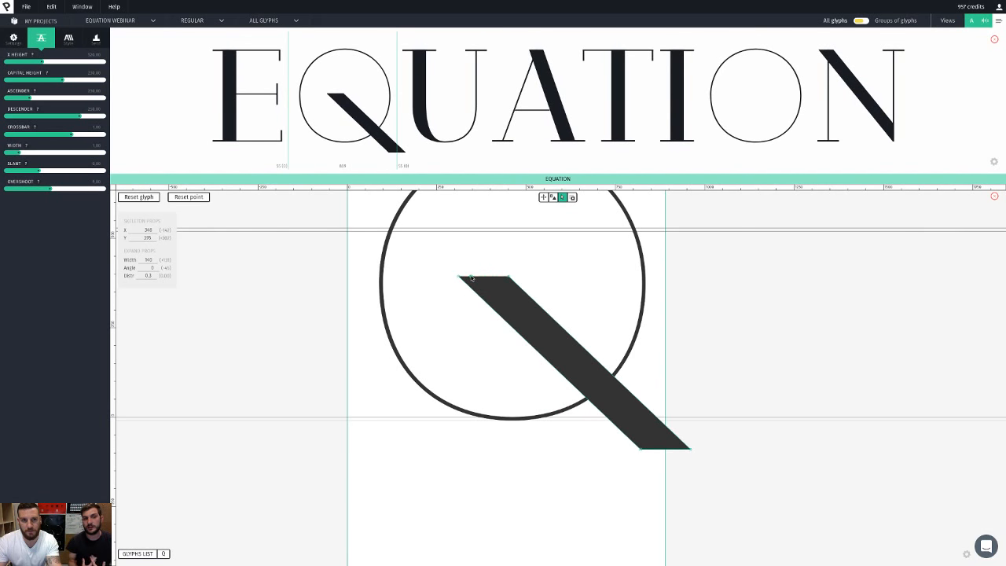
left_click(632, 442)
left_click_drag(632, 442, 607, 424)
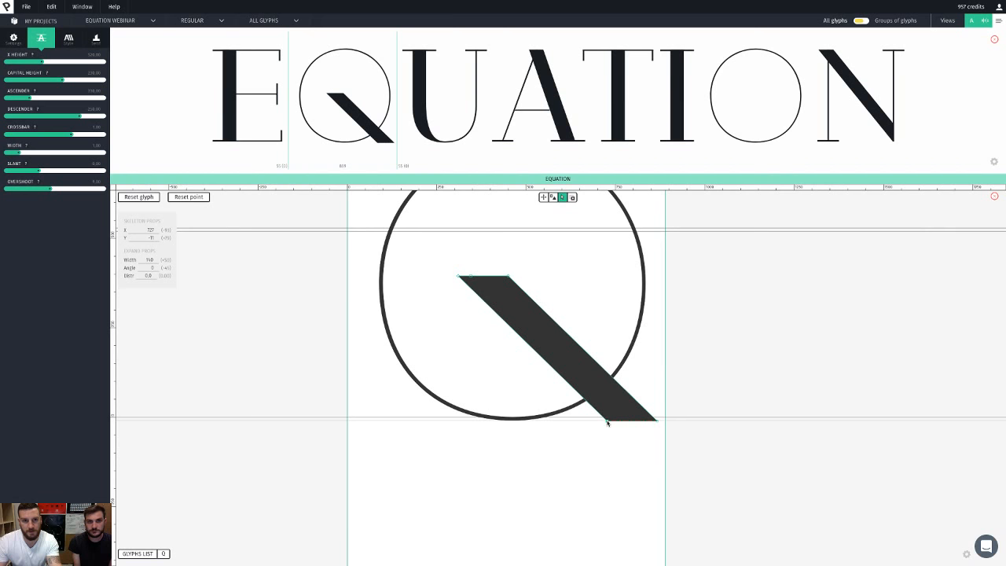
left_click(629, 514)
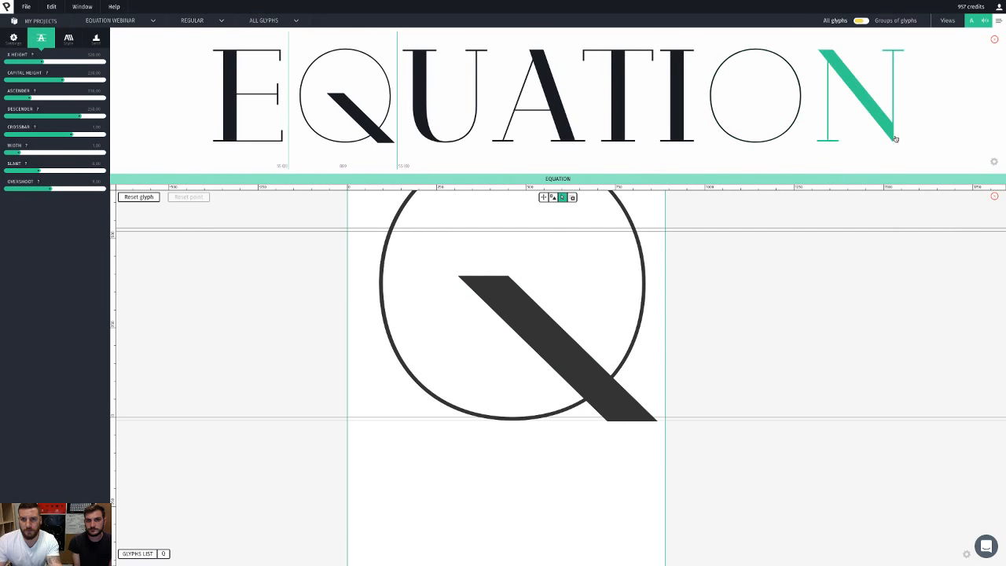
Step: Create a glyph group named Crossbar containing the A, and raise the group's crossbar above the default position
left_click(544, 113)
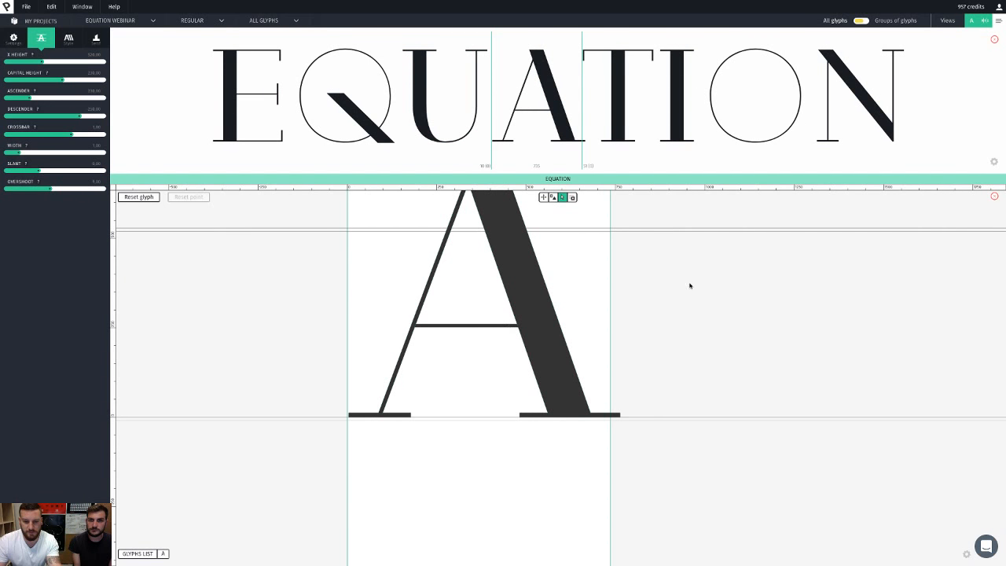
left_click_drag(690, 285, 678, 330)
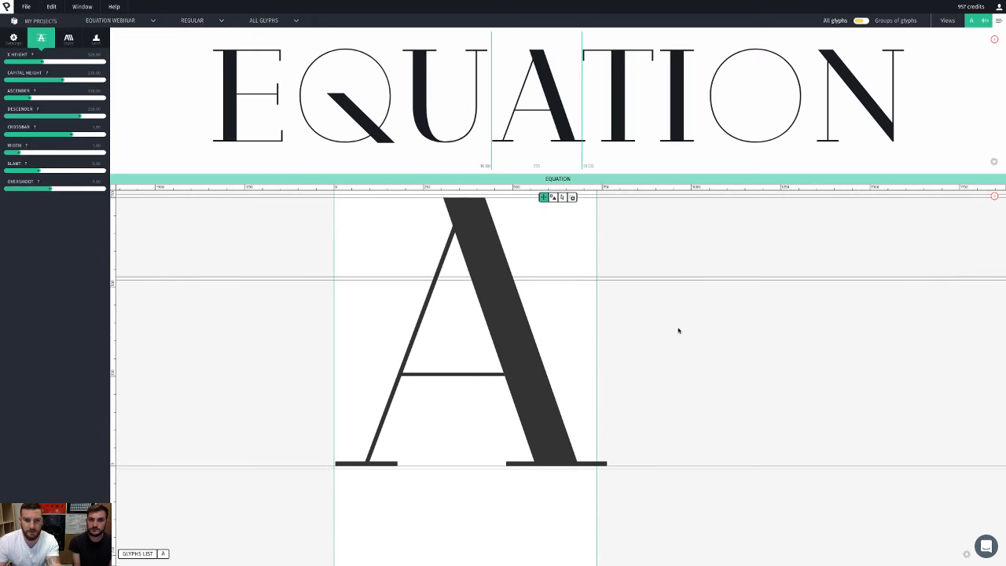
left_click(901, 22)
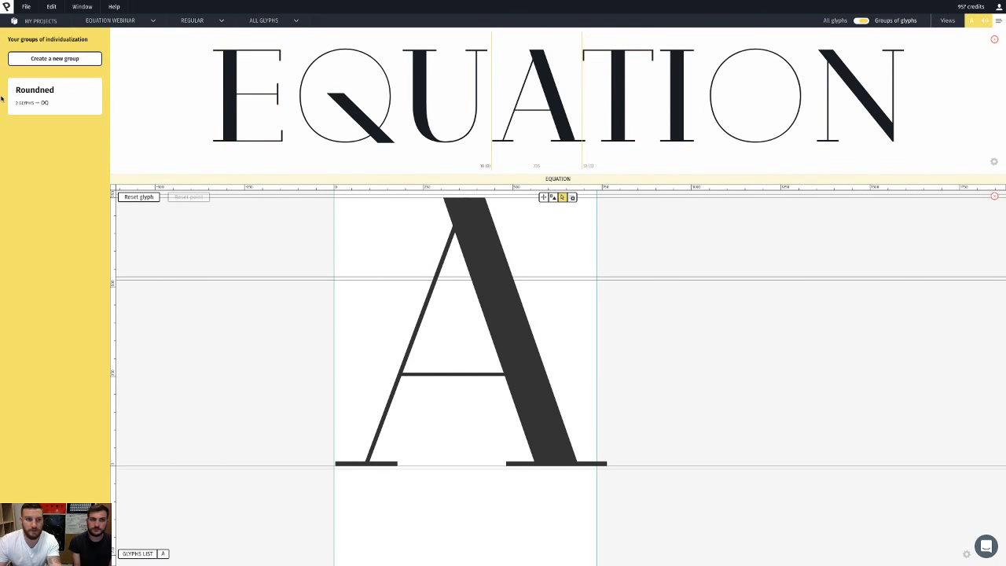
left_click(54, 58)
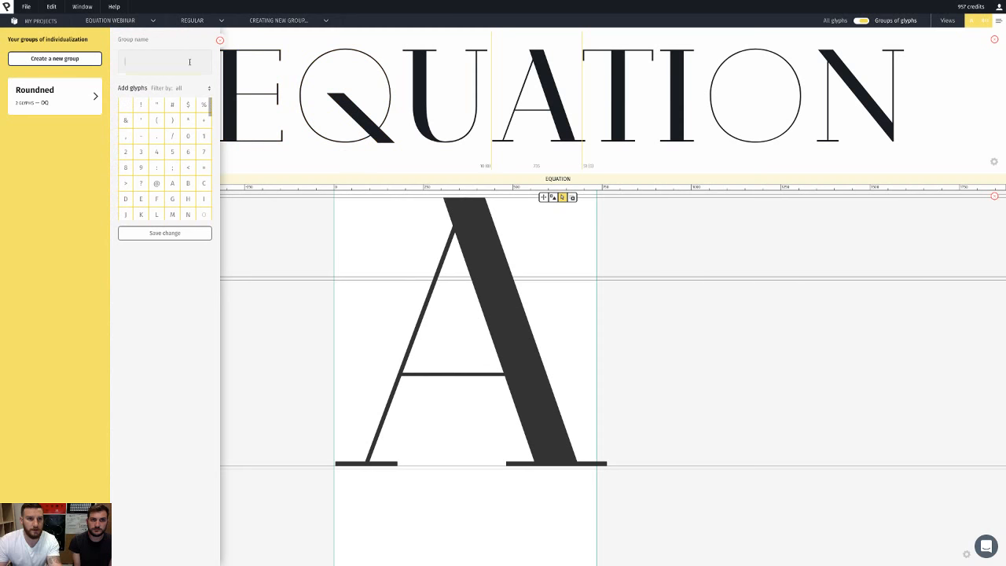
type("Cro")
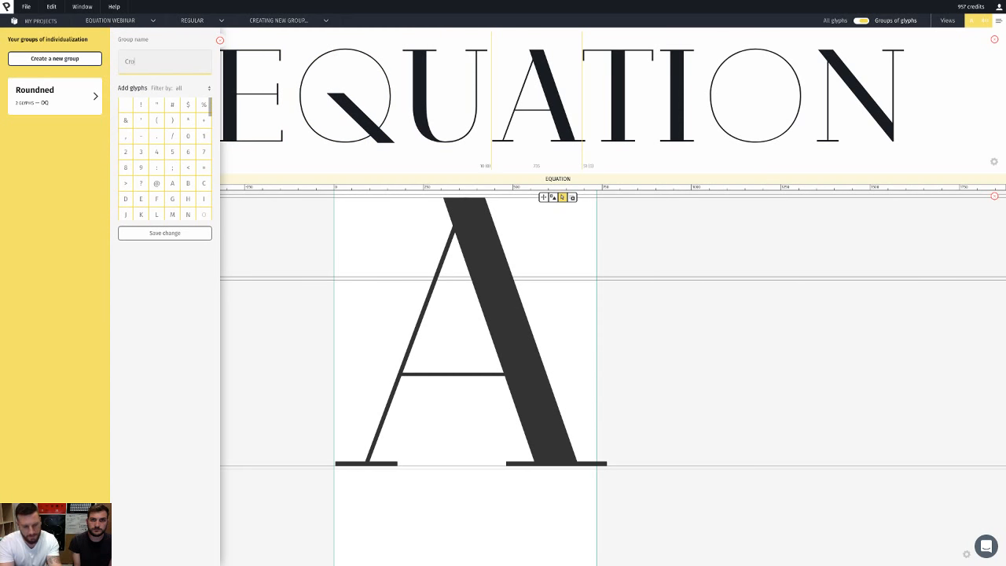
type("ssbar")
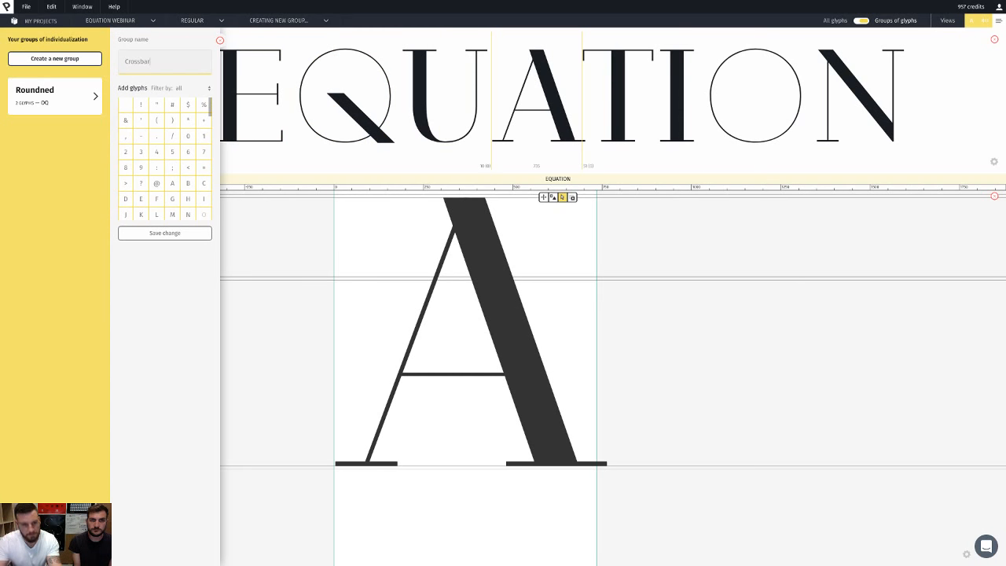
left_click(173, 183)
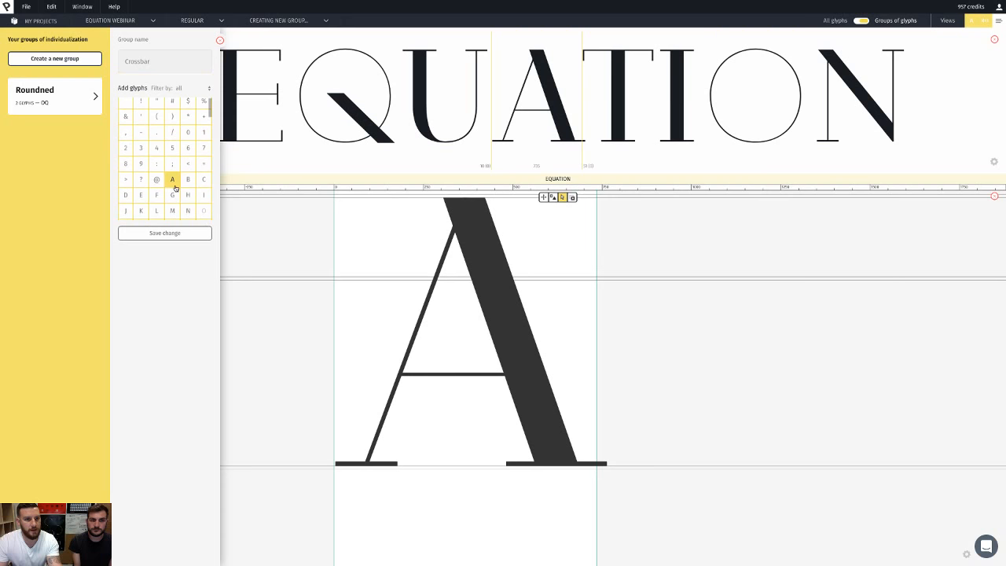
left_click(177, 233)
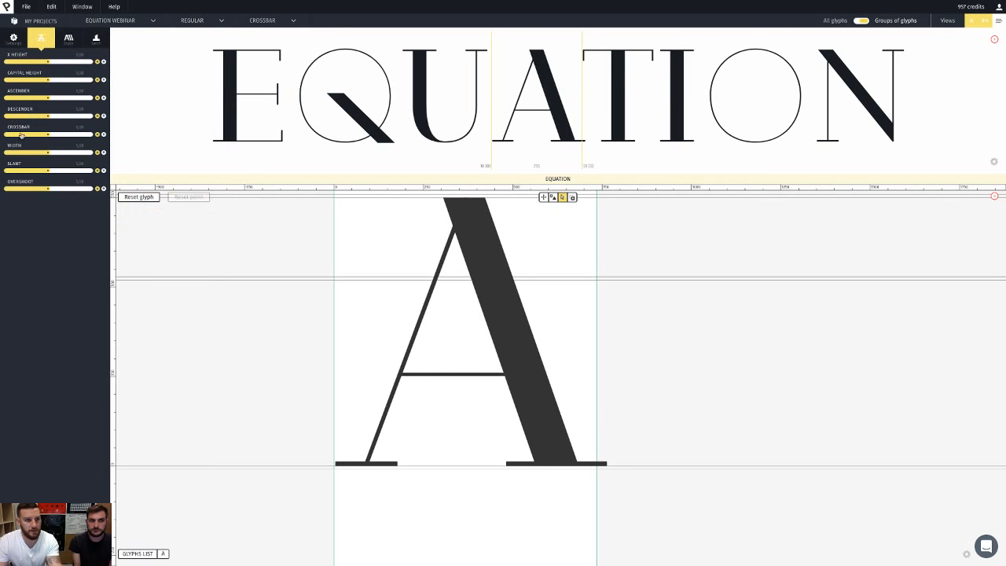
left_click_drag(51, 136, 74, 137)
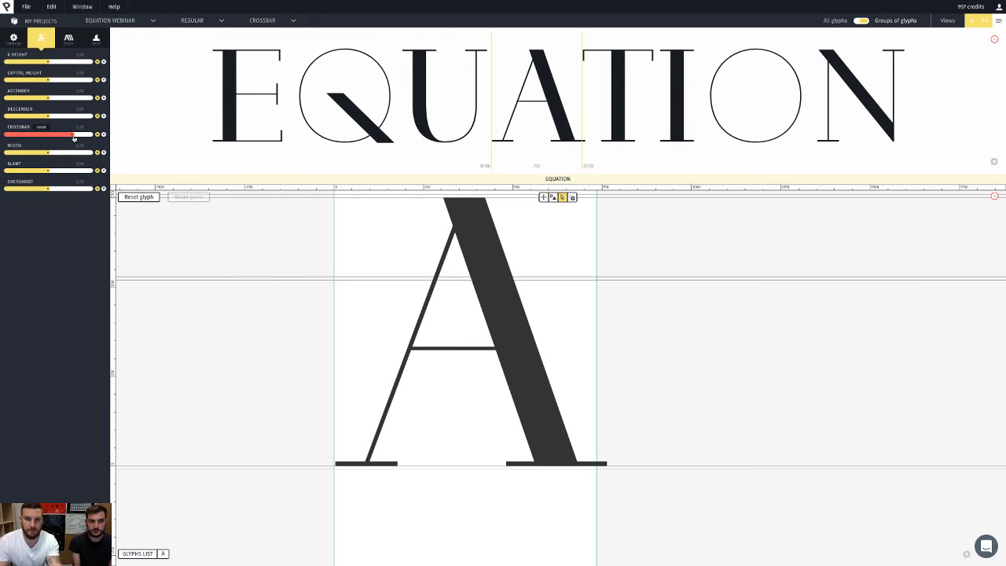
left_click(839, 24)
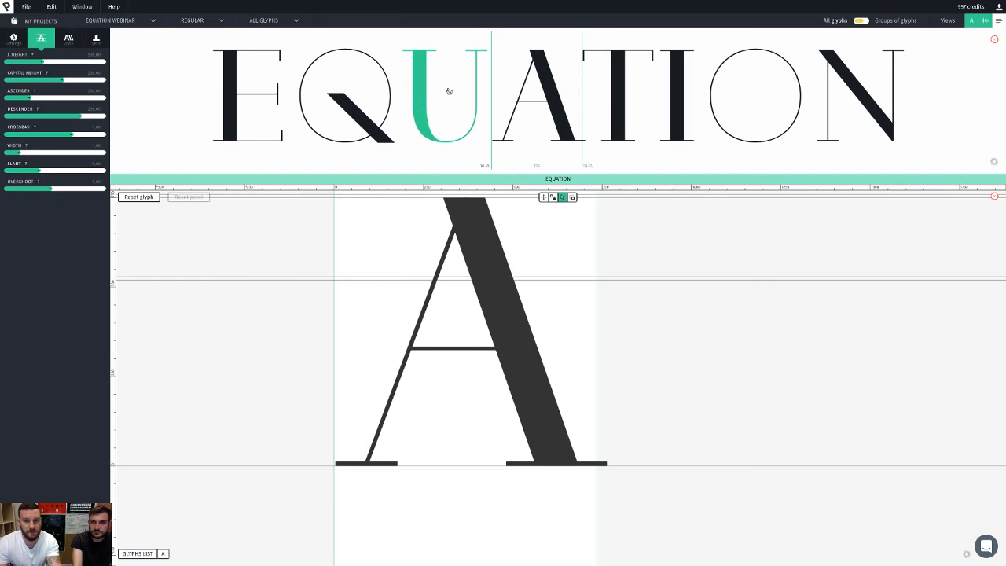
Step: Open the E and shorten its middle arm by moving the arm's end skeleton point 20 units inward
left_click(264, 110)
scroll(469, 304, "up", 5)
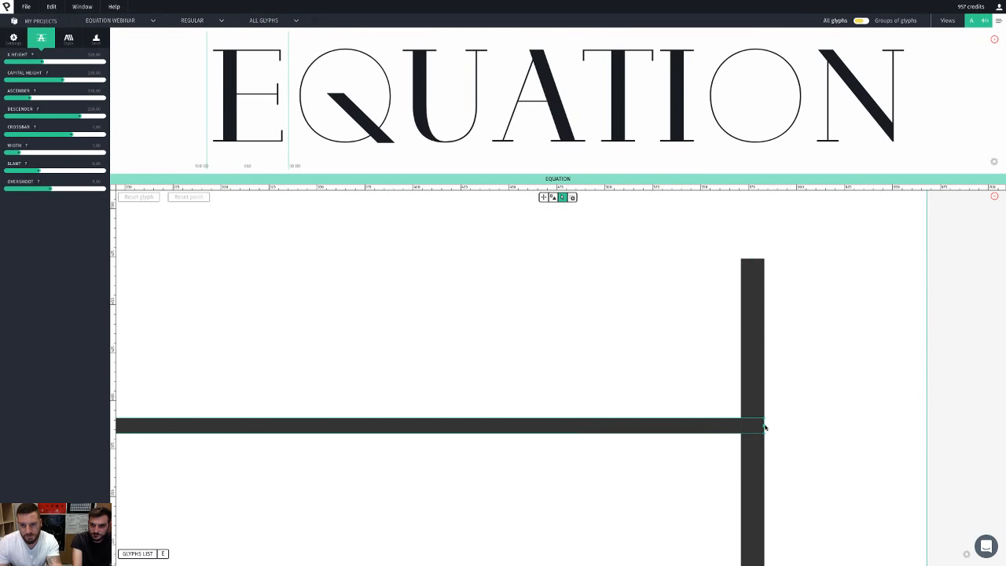
left_click(765, 426)
key("shift+Left")
key("shift+Left")
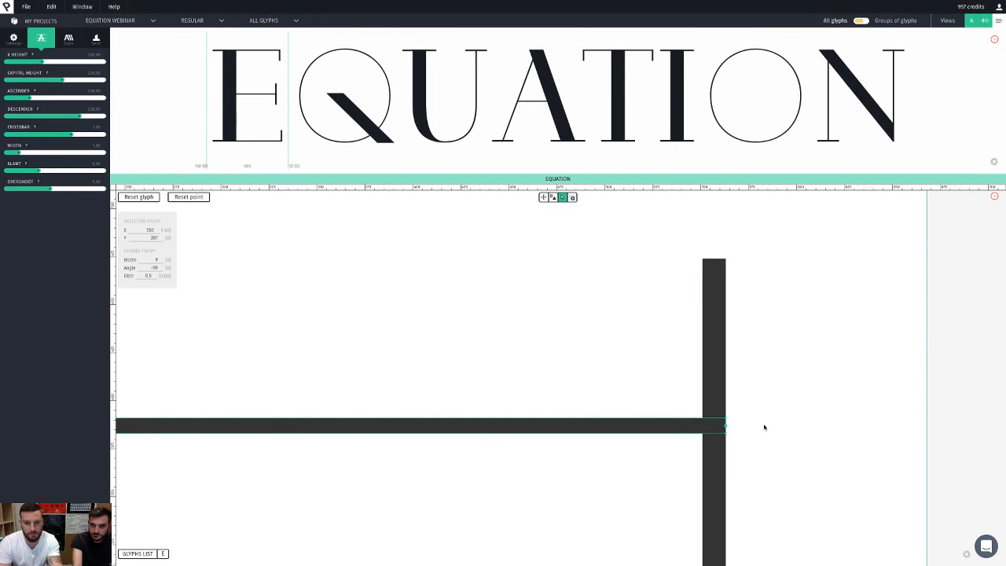
Step: Shorten the E's middle arm further by moving its end skeleton point inward to about X 450
key("shift+Left")
key("shift+Left")
key("shift+Left")
key("shift+Left")
key("shift+Left")
key("shift+Left")
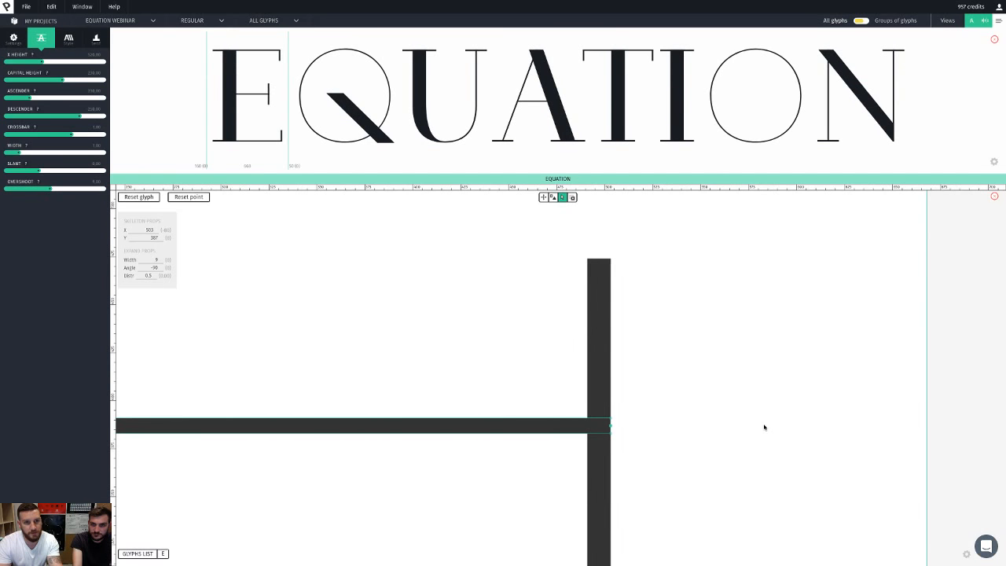
key("shift+Left")
key("shift+Left")
key("shift+Left")
key("shift+Left")
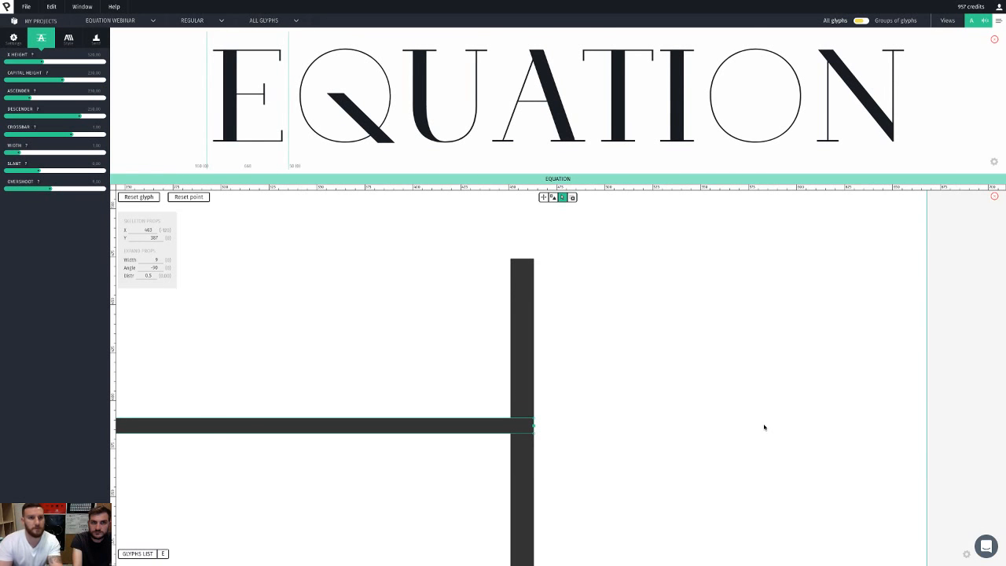
key("shift+Left")
double_click(753, 424)
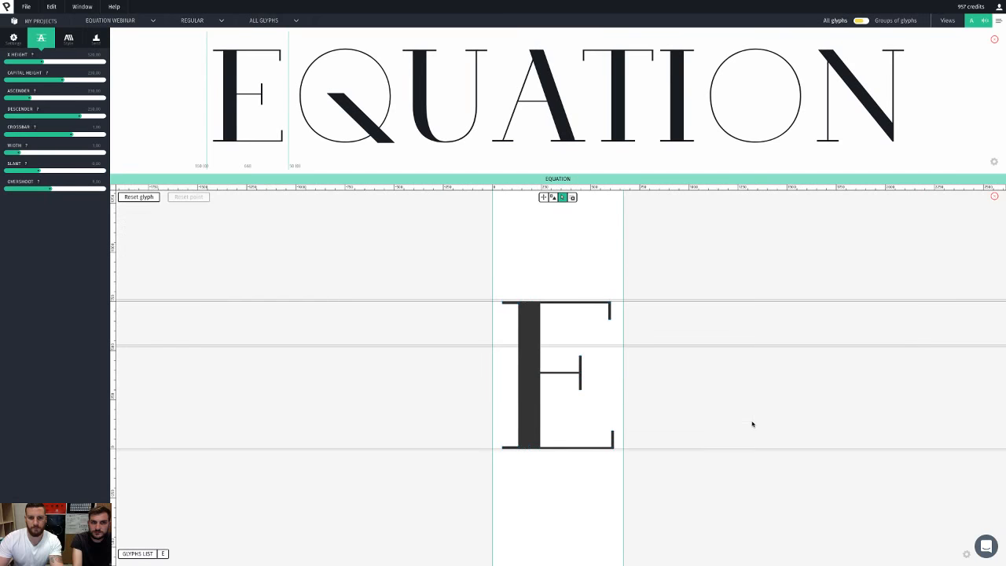
Step: Lengthen the E's top arm serif by moving both of its lower end points down about 30 units
scroll(573, 314, "up", 6)
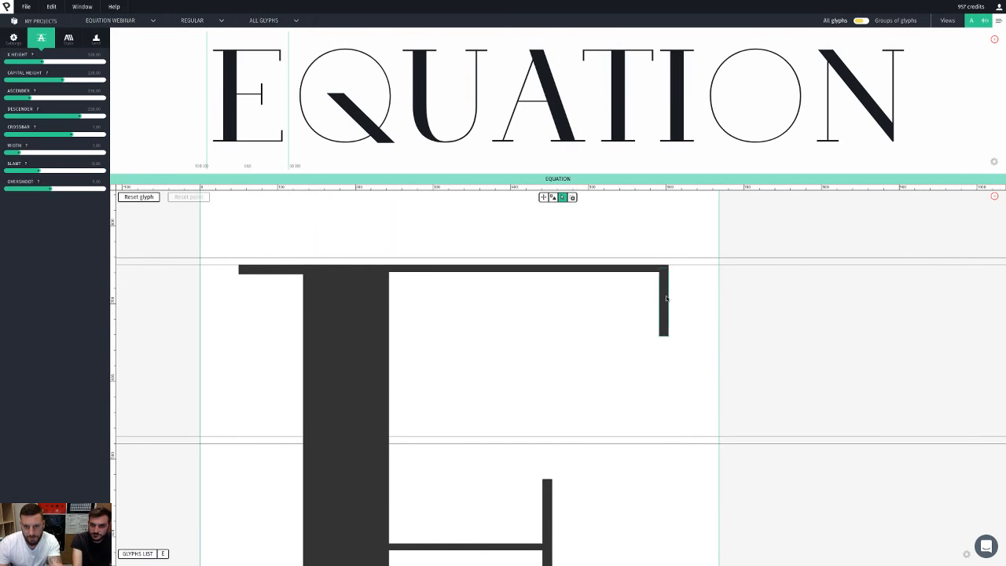
scroll(666, 297, "up", 3)
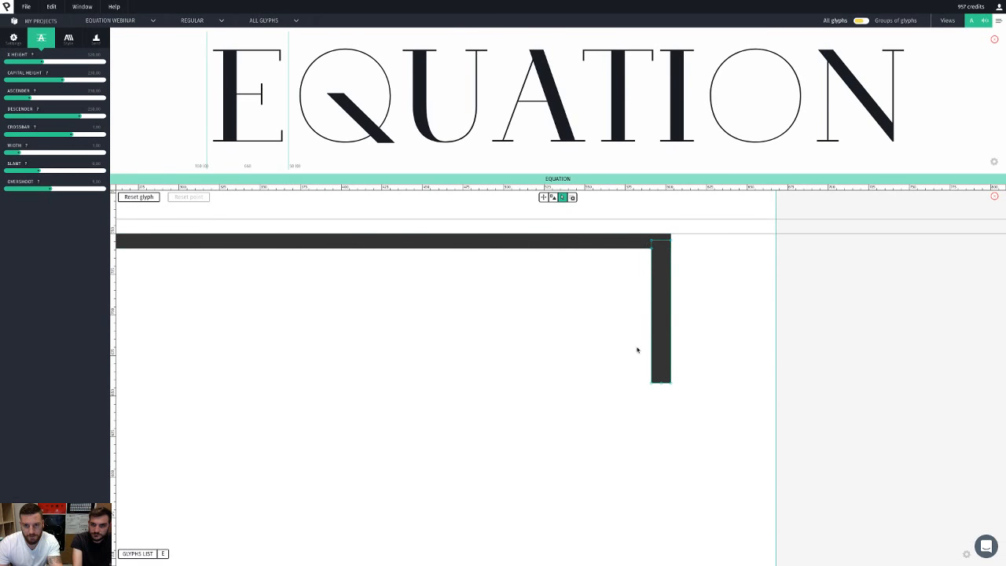
left_click(662, 384)
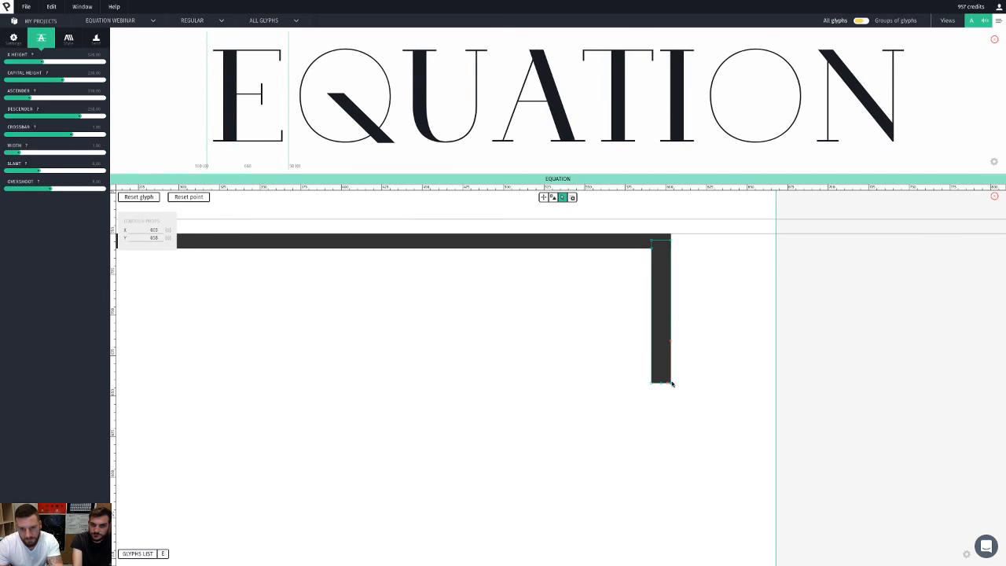
left_click_drag(672, 383, 651, 386)
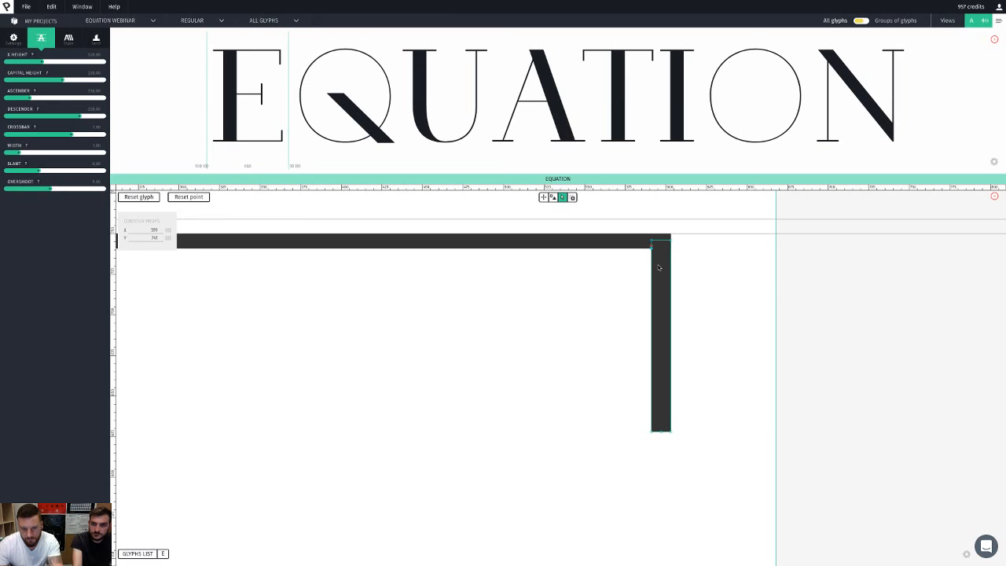
Step: Move the inner corner of the E's top arm serif 60 units inward to X 531 and set Serif Roundness to 0
left_click_drag(656, 270, 621, 272)
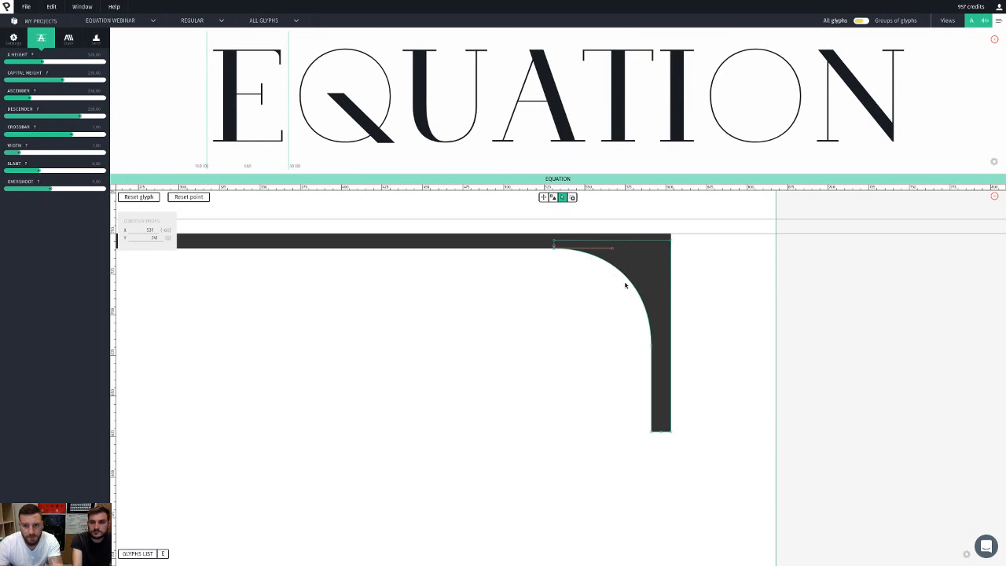
left_click(644, 330)
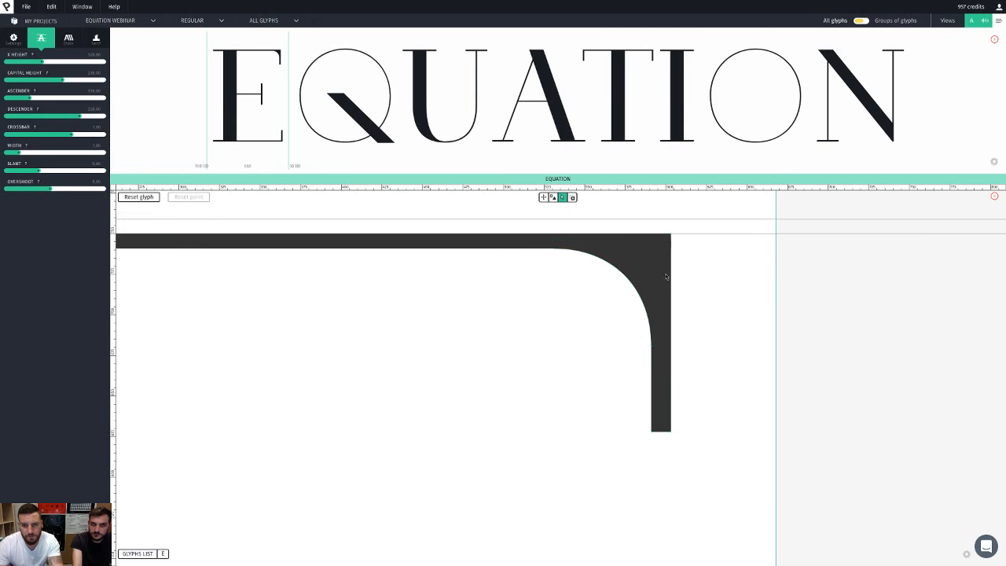
left_click(96, 37)
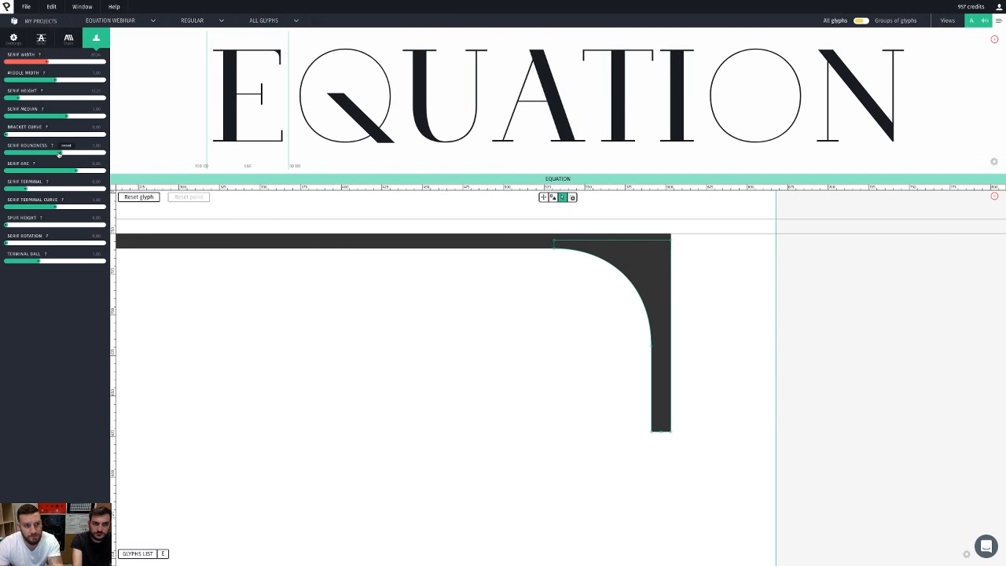
left_click_drag(58, 154, 3, 152)
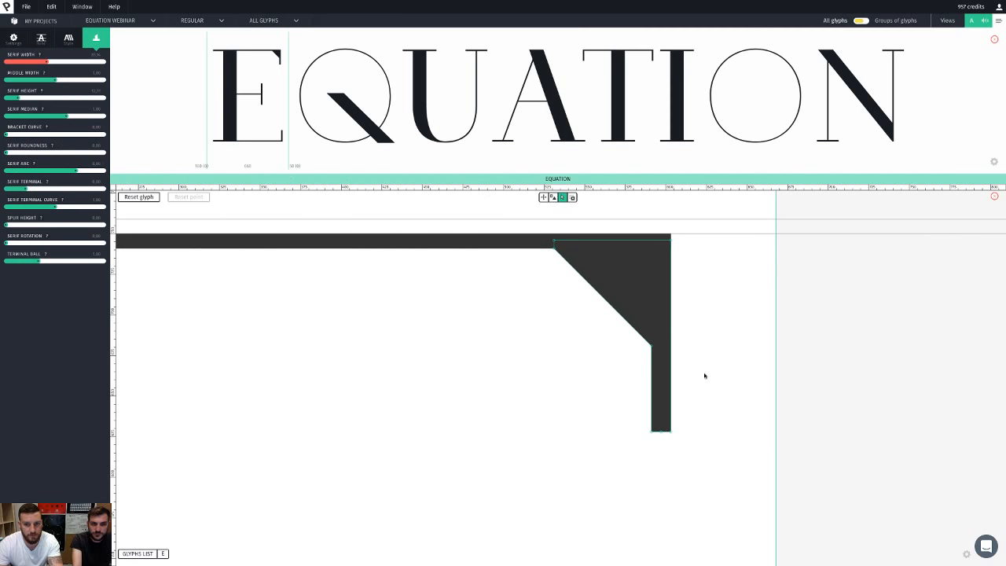
Step: Move the lower bracket point of the E's top serif down to the serif's tip, forming a straight wedge
left_click(650, 347)
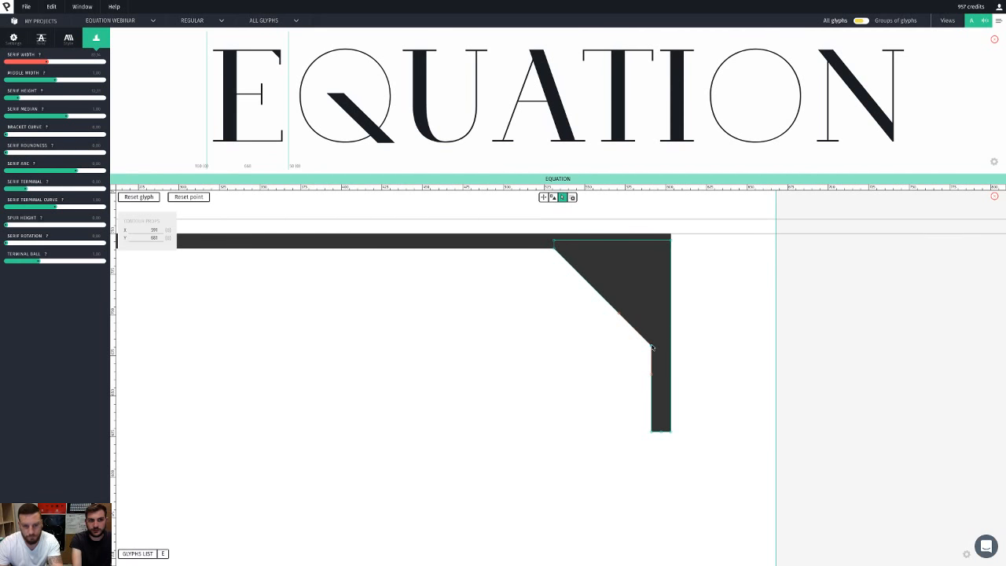
key("shift+Down")
key("shift+Down")
key("shift+Down")
key("shift+Down")
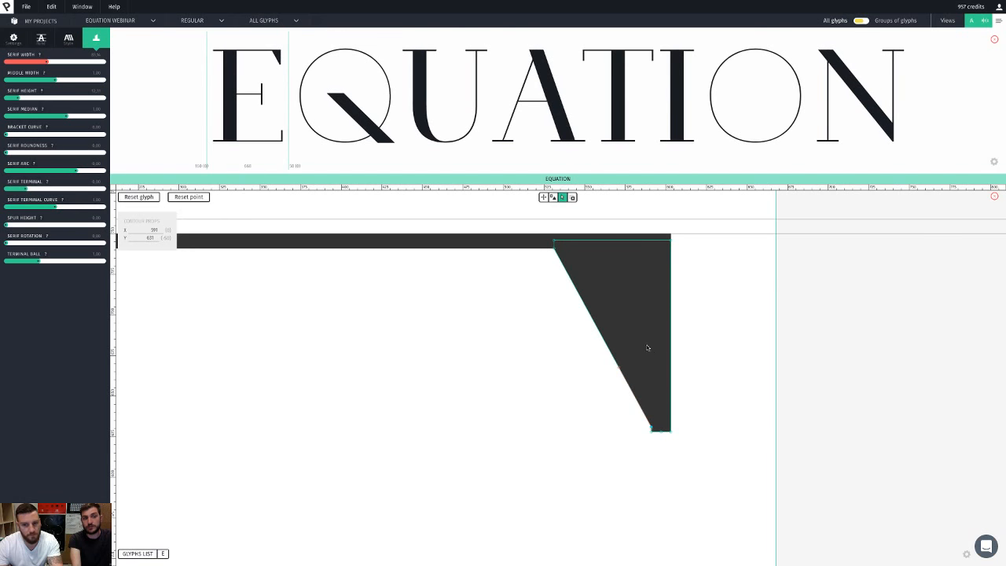
key("Down")
key("Down")
left_click(360, 283)
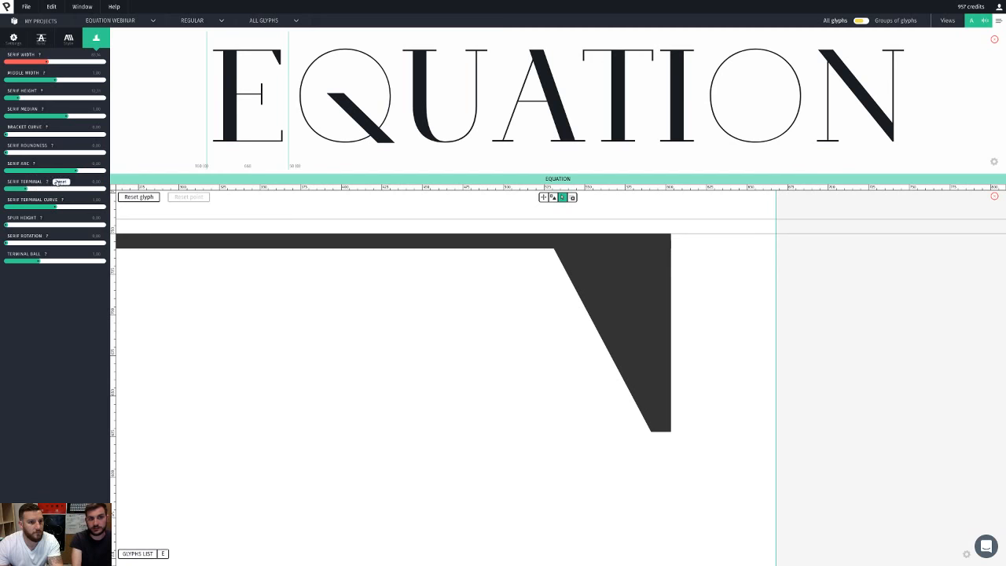
mouse_move(48, 182)
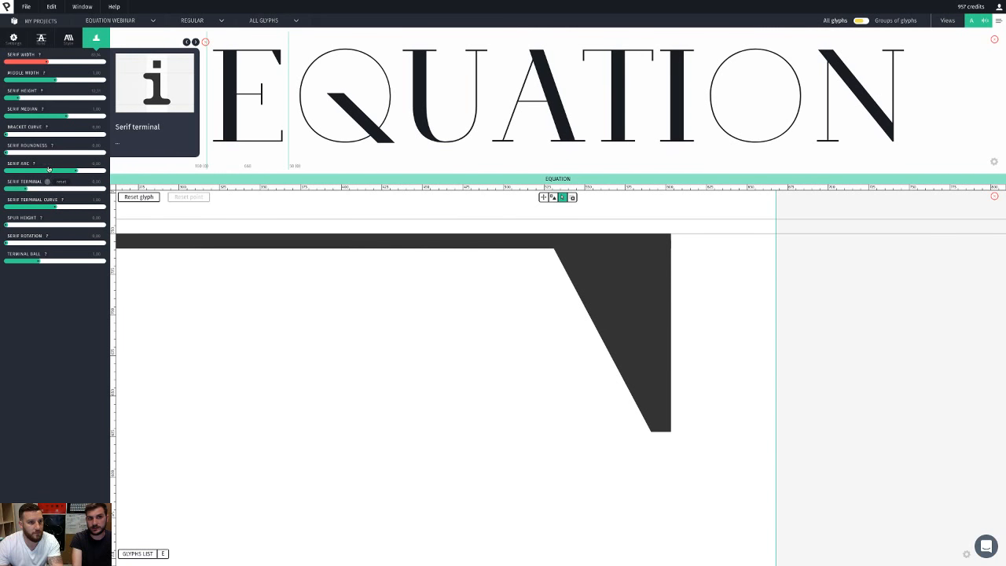
mouse_move(53, 146)
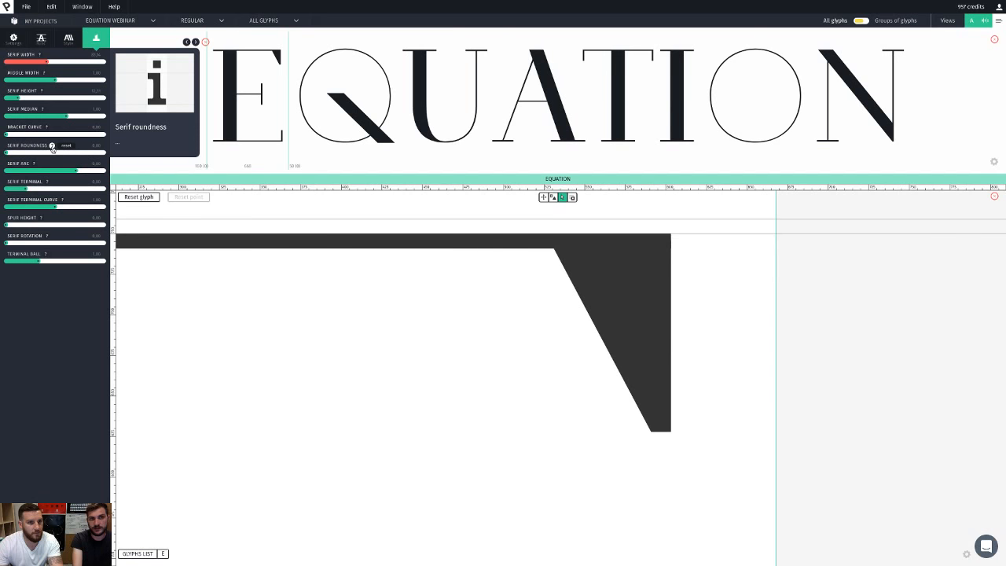
mouse_move(47, 127)
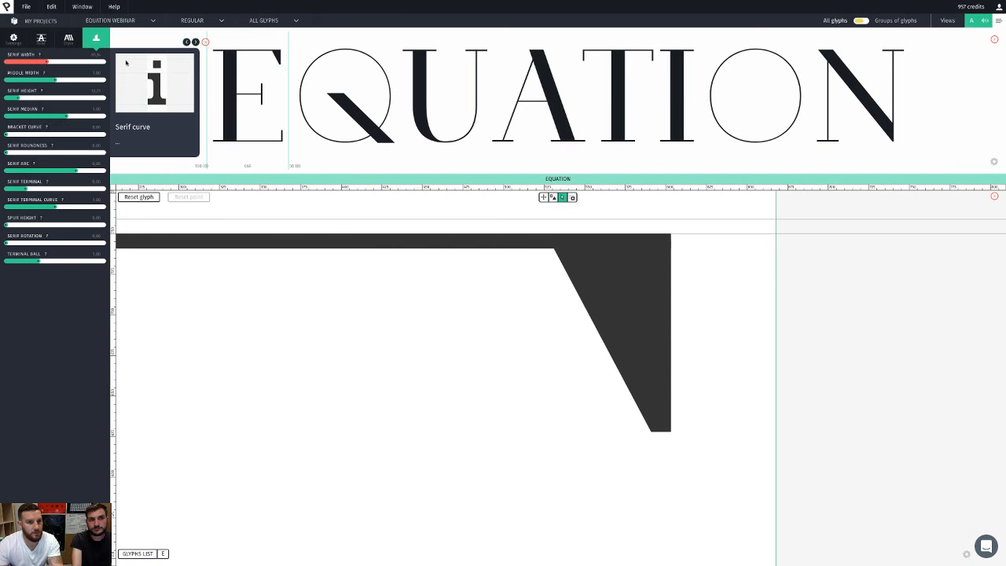
left_click(69, 38)
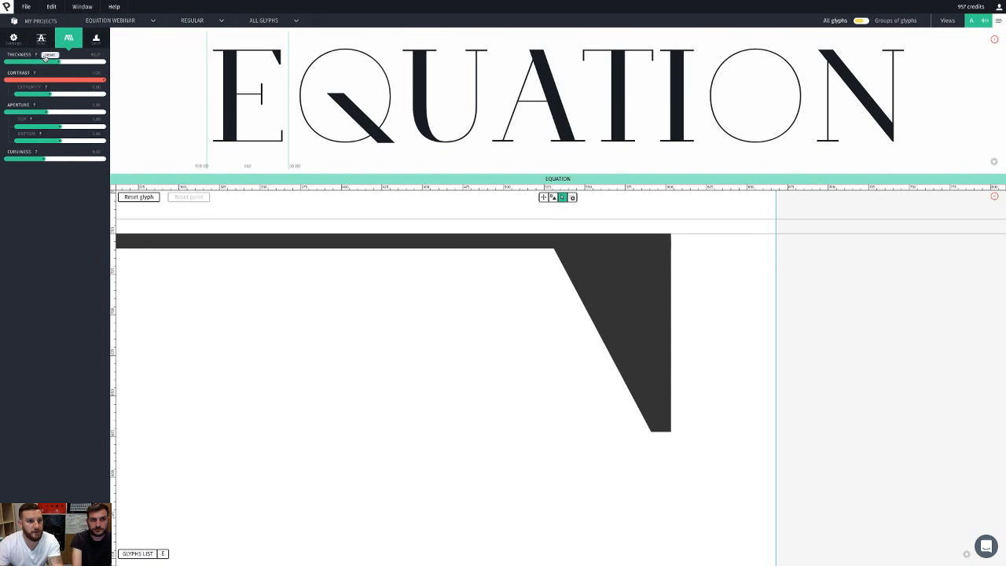
left_click(96, 38)
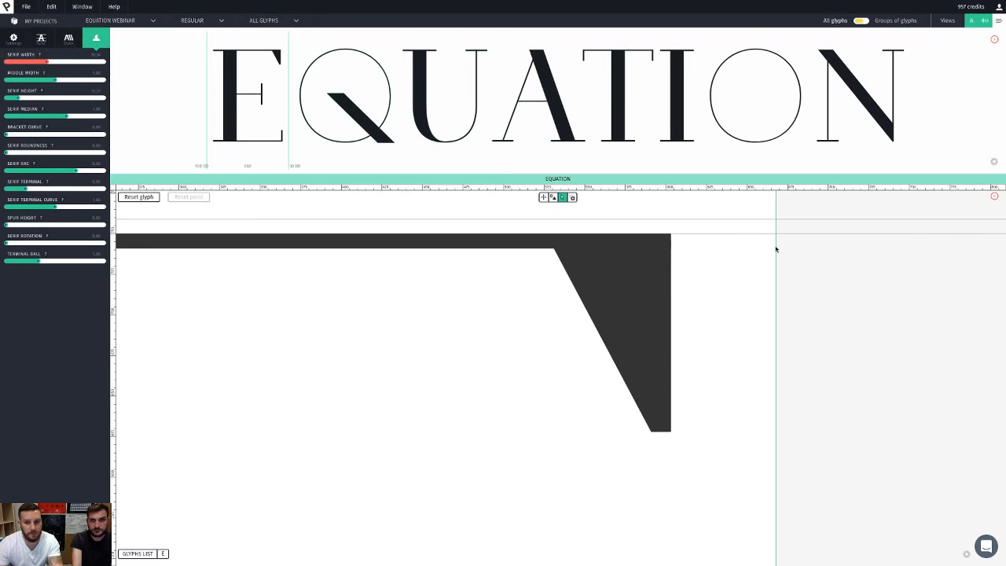
Step: Lengthen the E's bottom arm serif by moving both of its upper end points up 40 units to Y 132
scroll(558, 424, "down", 5)
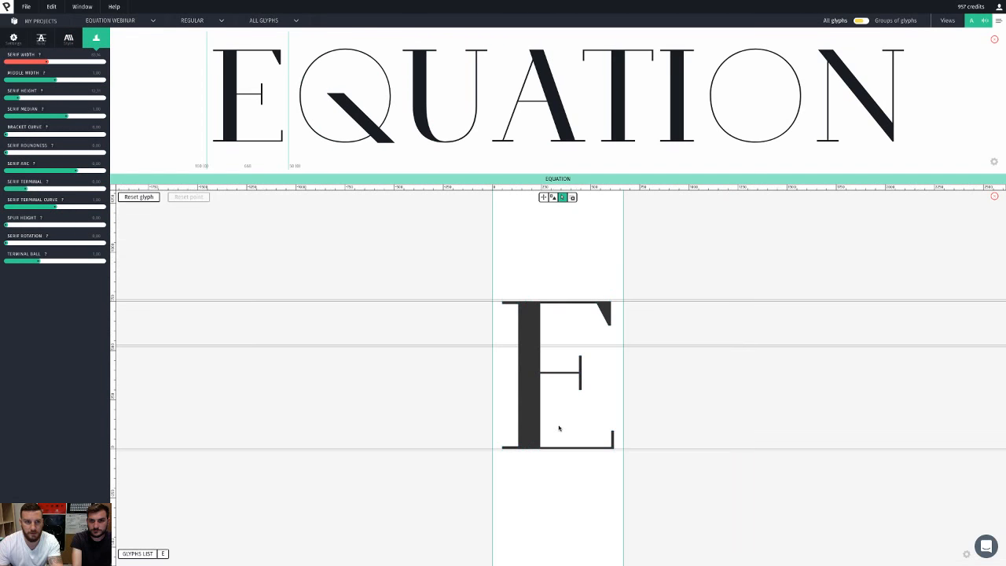
scroll(636, 443, "up", 5)
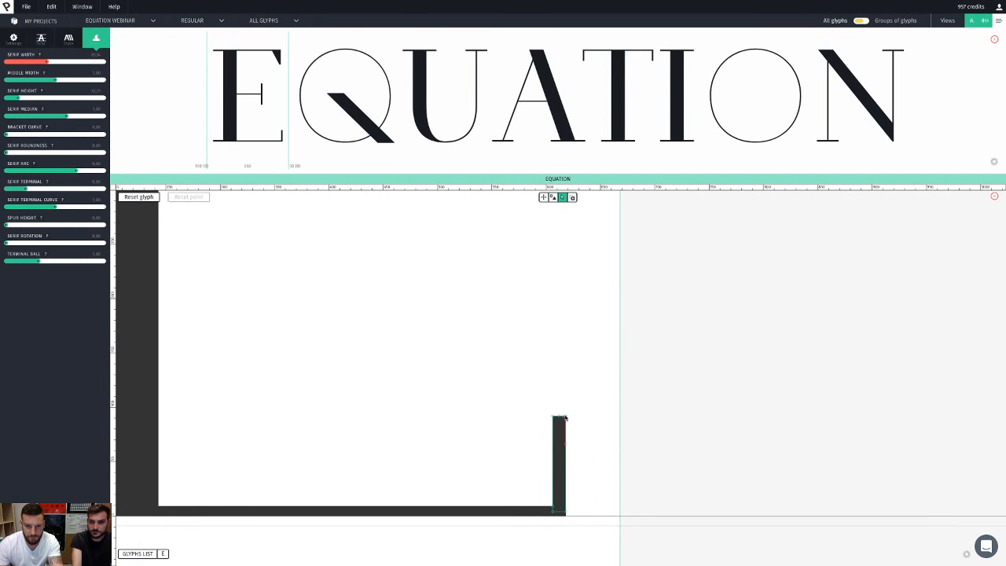
left_click(564, 418)
scroll(564, 417, "up", 2)
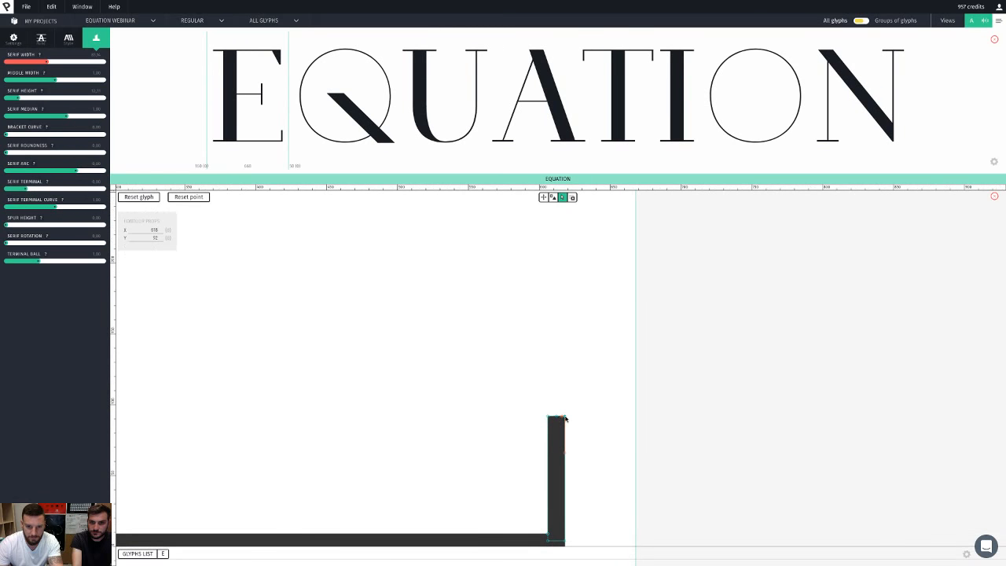
key("shift+Up")
key("shift+Up")
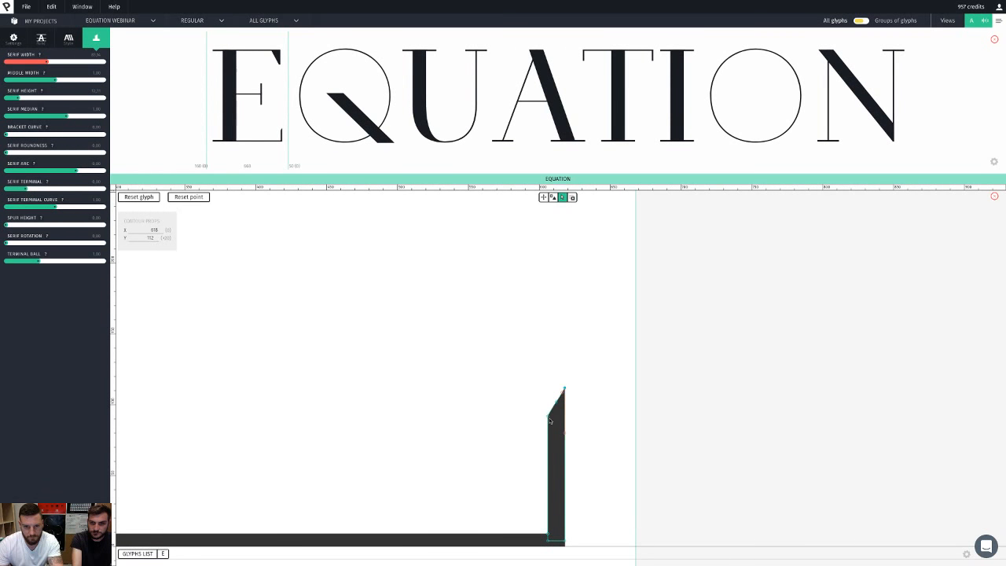
key("shift+Up")
key("shift+Up")
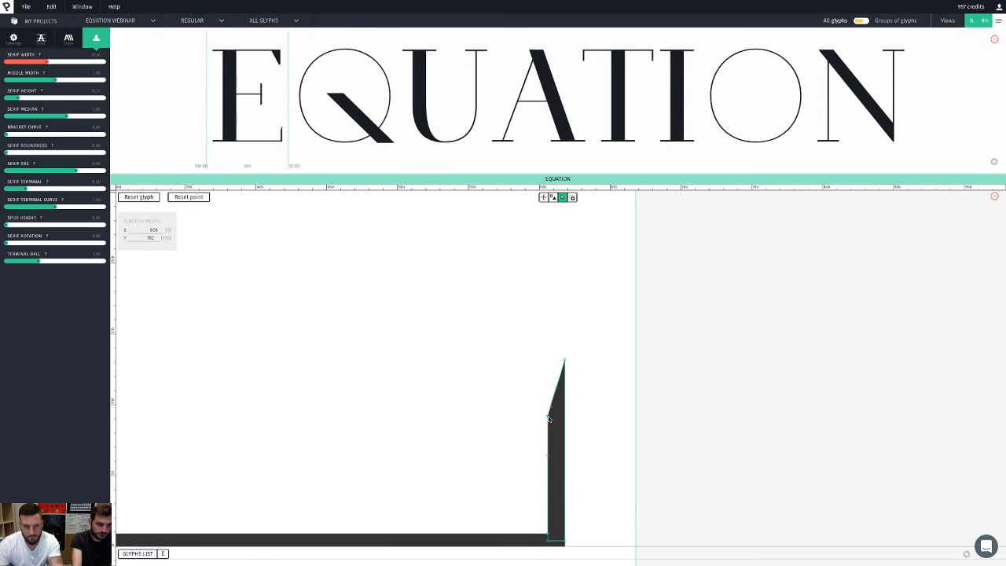
key("shift+Up")
key("shift+Up")
key("shift+Up")
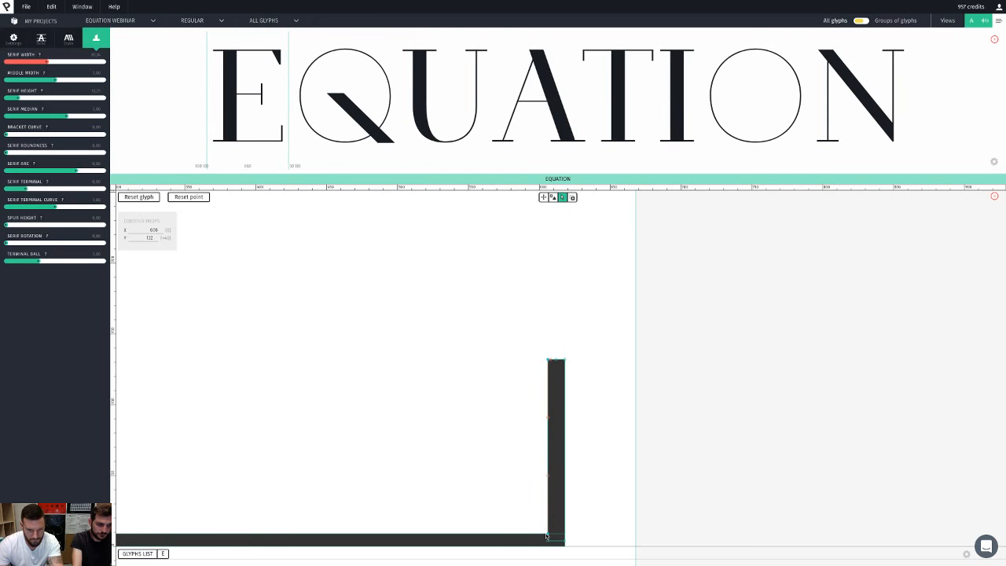
Step: Move the inner corner point of the E's bottom arm serif 80 units inward along the arm
left_click(548, 536)
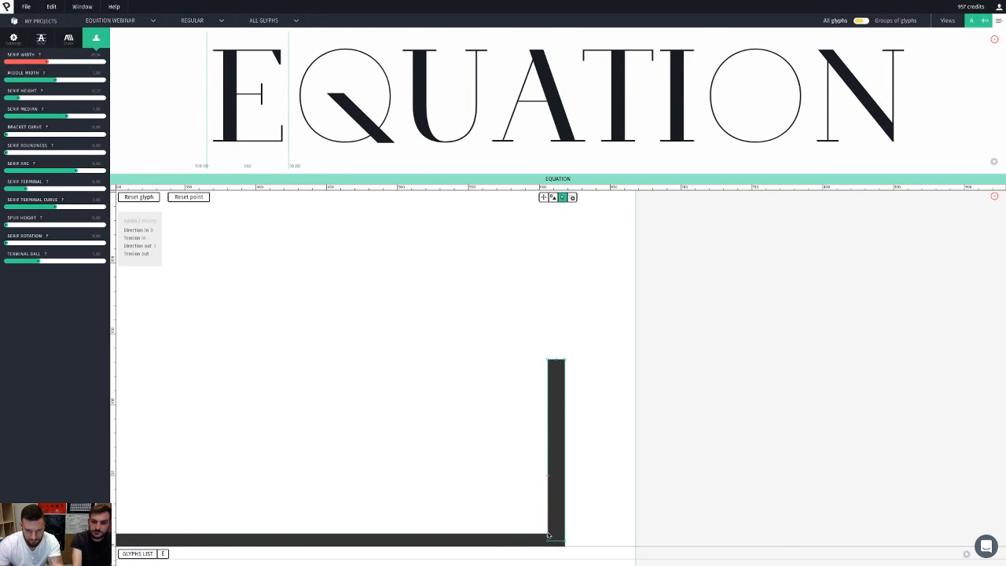
left_click(549, 537)
key("shift+Left")
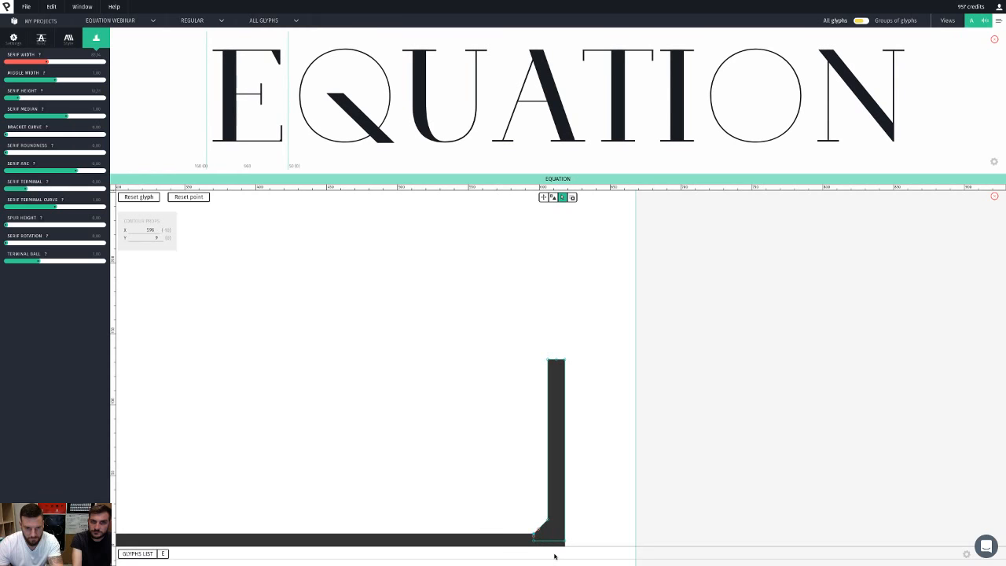
key("shift+Left")
key("shift+Left")
key("shift+Left")
key("shift+Left")
key("shift+Left")
key("shift+Left")
key("shift+Left")
key("shift+Left")
key("shift+Left")
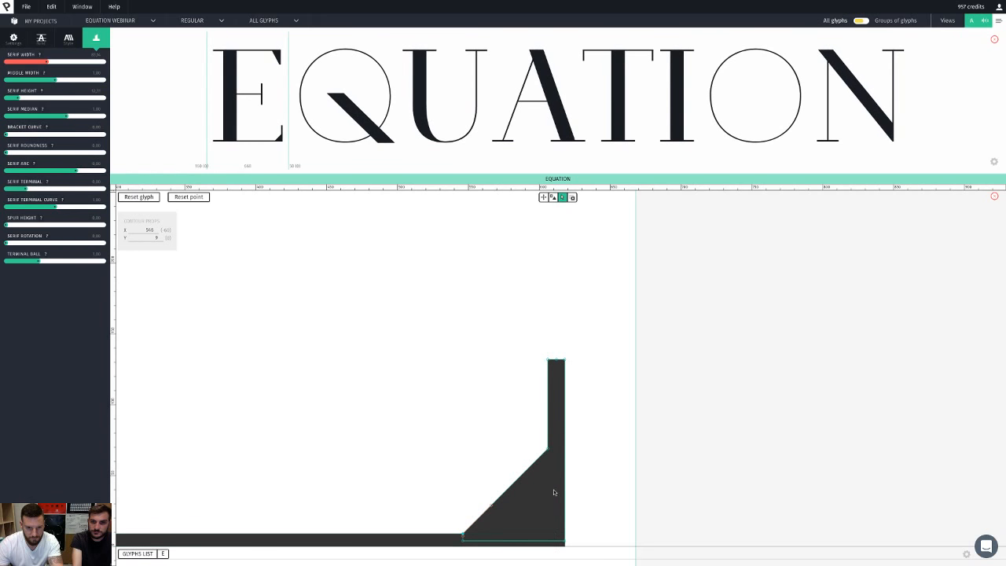
key("shift+Left")
key("shift+Left")
key("shift+Left")
key("shift+Left")
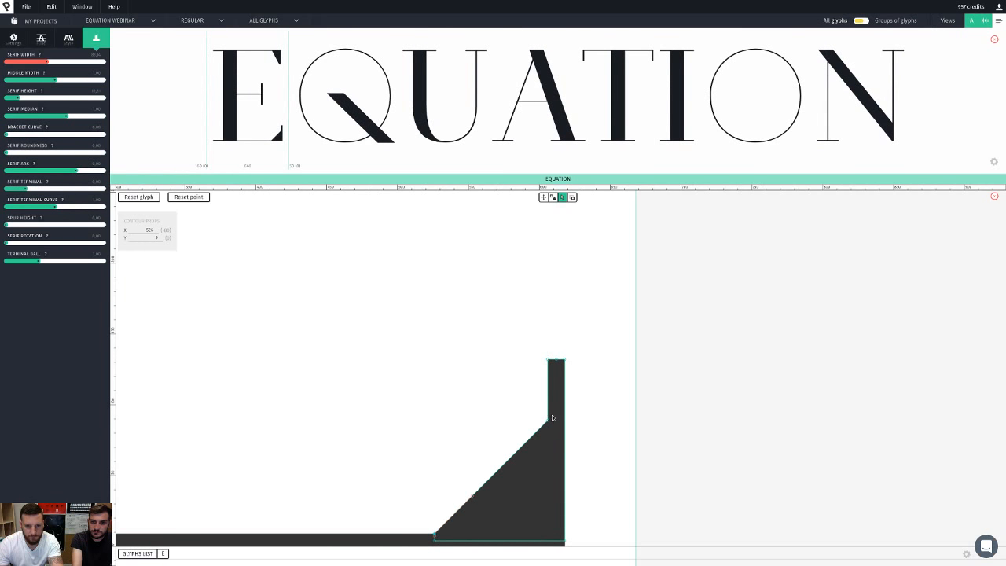
Step: Raise the upper bracket point of the E's bottom serif to Y 132, level with the serif's tip
left_click(549, 423)
key("shift+Up")
key("shift+Up")
key("shift+Up")
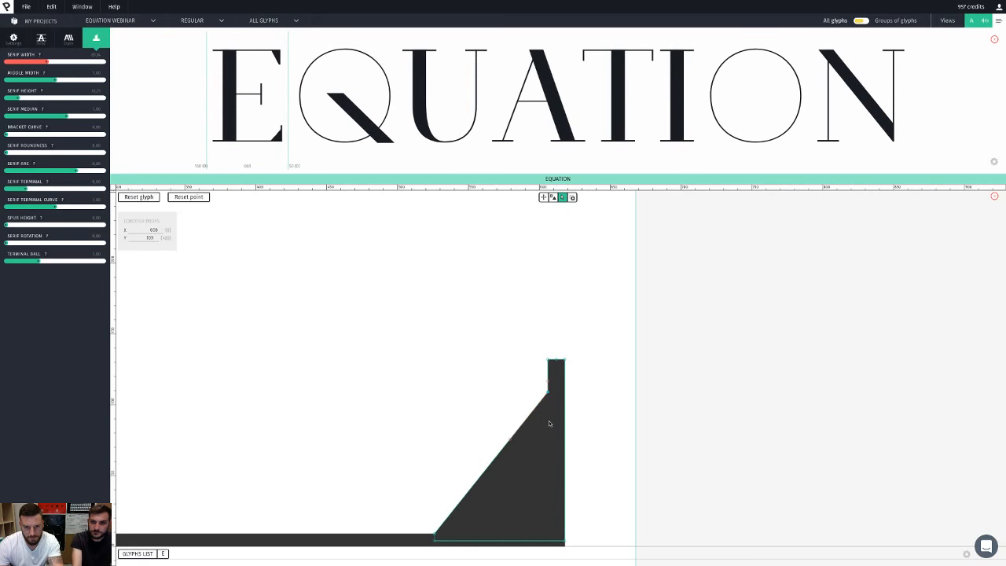
key("shift+Up")
key("Up")
key("Up")
key("Up")
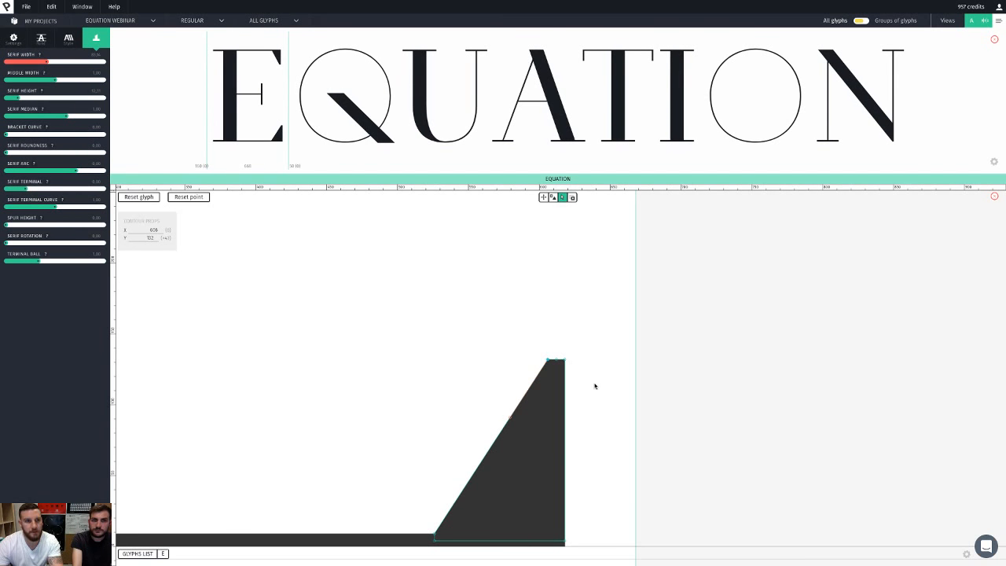
Step: In the T, move the inner corner point of the right arm serif 70 units inward along the arm
left_click(626, 104)
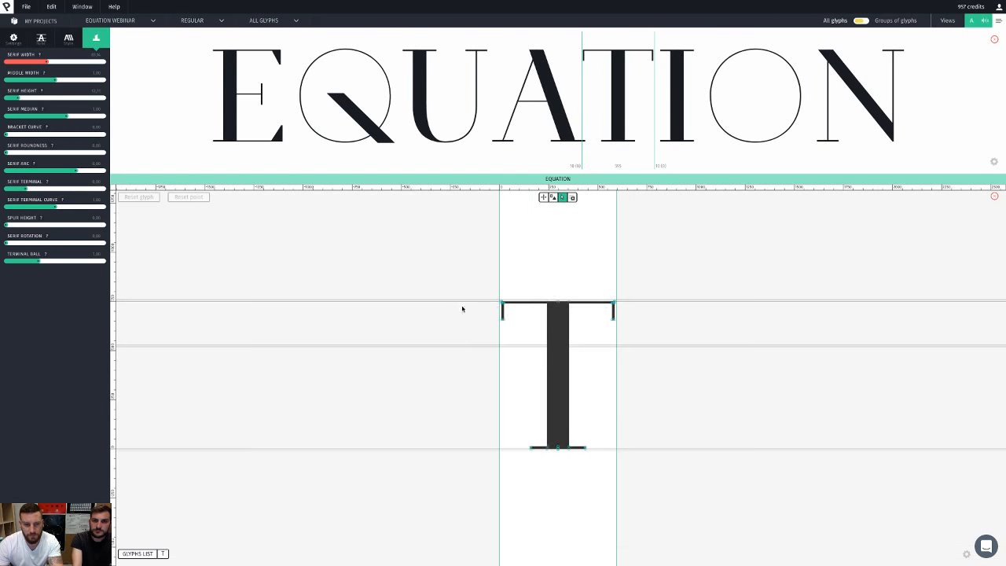
scroll(582, 295, "up", 5)
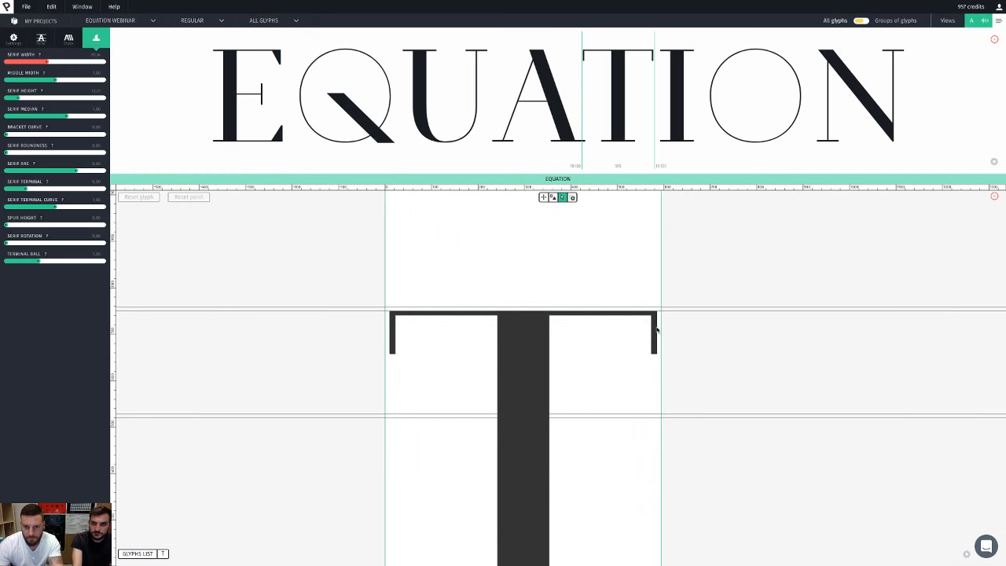
scroll(655, 330, "up", 5)
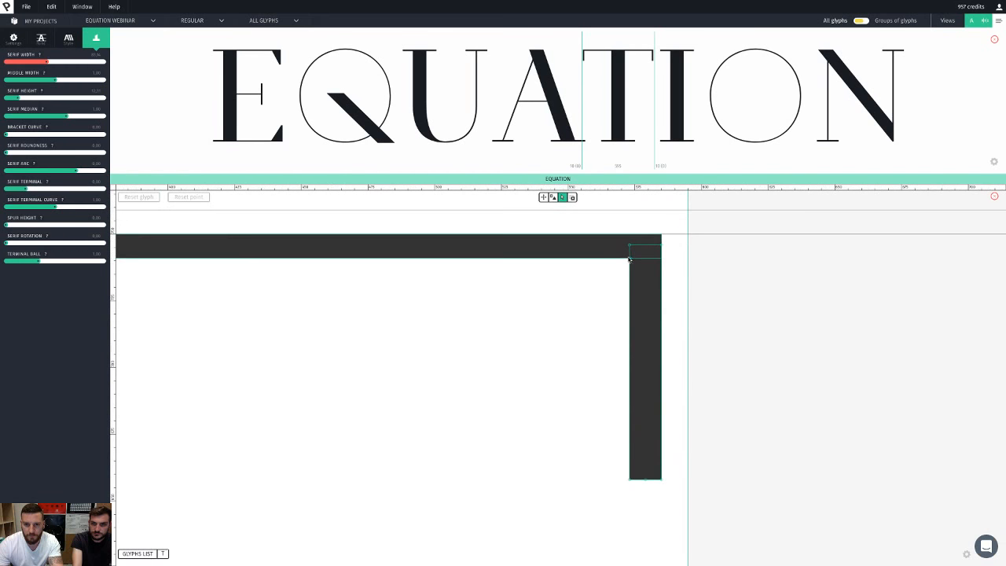
left_click(629, 257)
key("shift+Left")
key("shift+Left")
key("shift+Left")
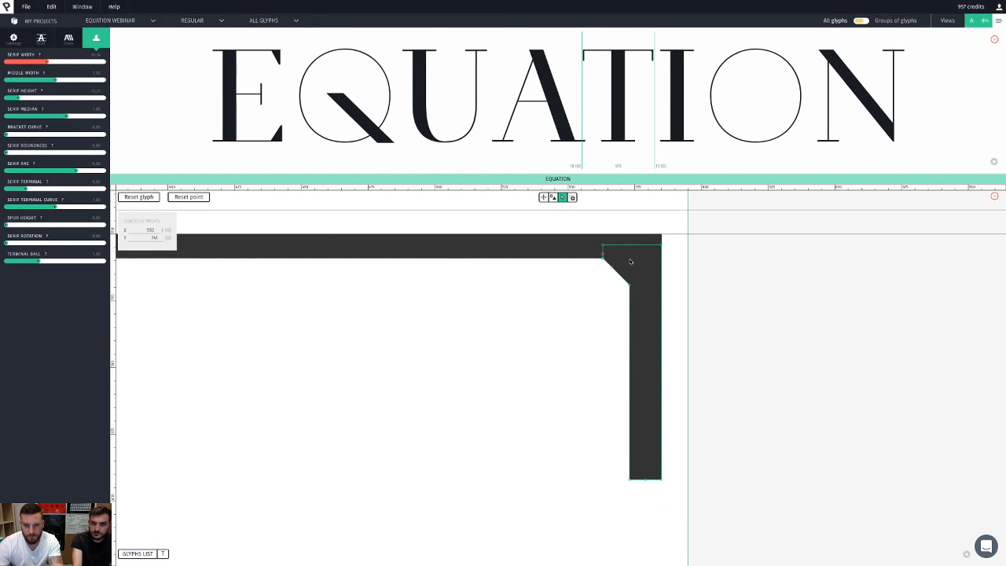
key("shift+Left")
key("shift+Left")
key("shift+Left")
key("shift+Left")
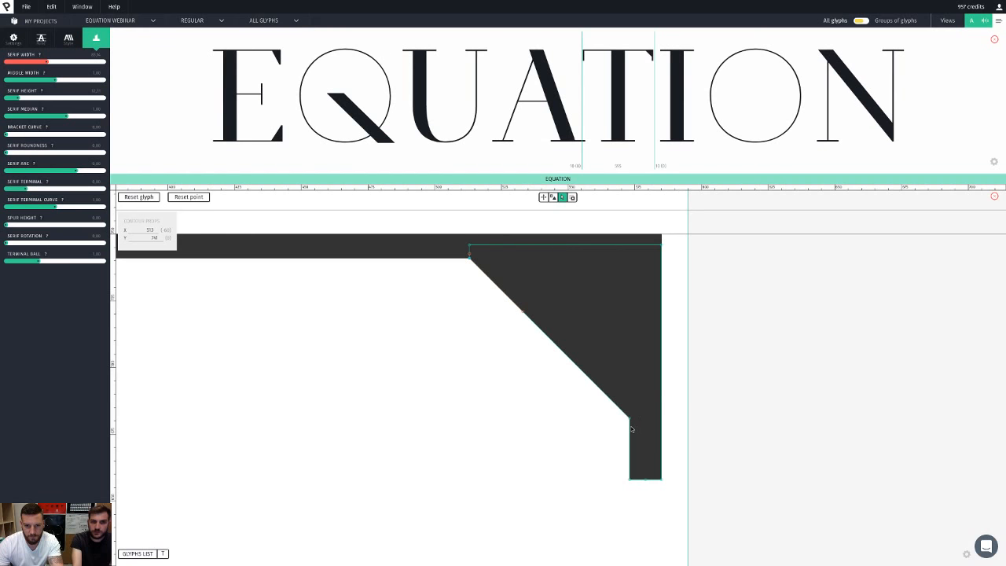
key("shift+Left")
Step: Move the lower bracket point of the T's right serif down to the serif's tip, forming a straight wedge
left_click_drag(627, 438, 629, 448)
left_click(630, 447)
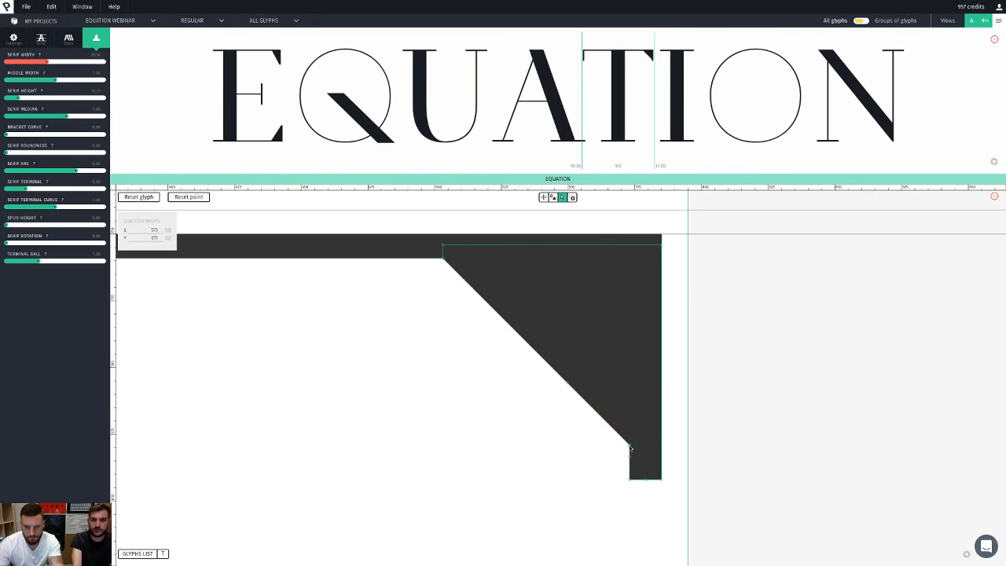
key("shift+Down")
key("shift+Down")
key("shift+Up")
key("shift+Up")
key("shift+Up")
key("shift+Up")
key("shift+Up")
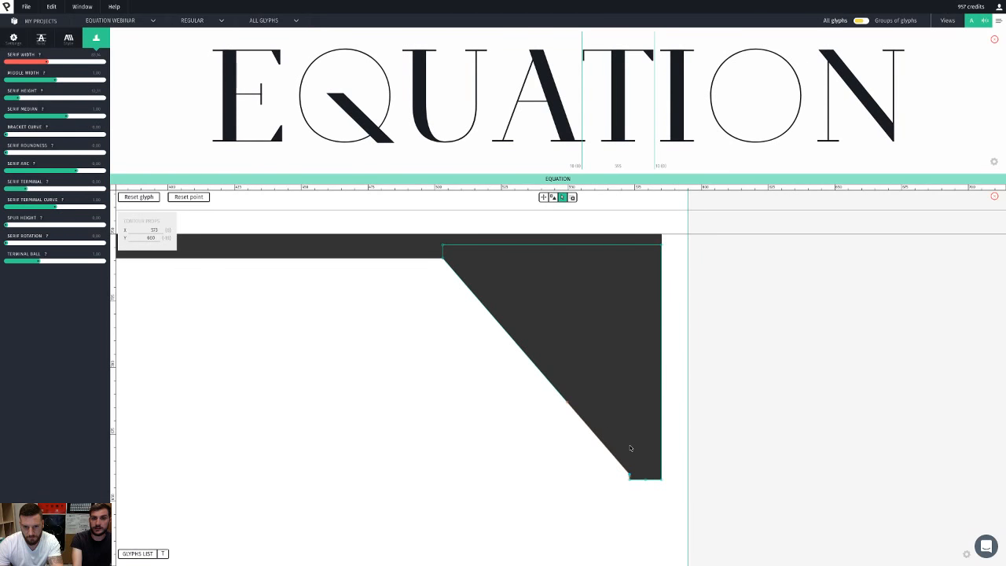
key("Down")
key("Down")
Step: Move the inner corner point of the T's left arm serif 70 units inward along the arm
scroll(530, 464, "down", 5)
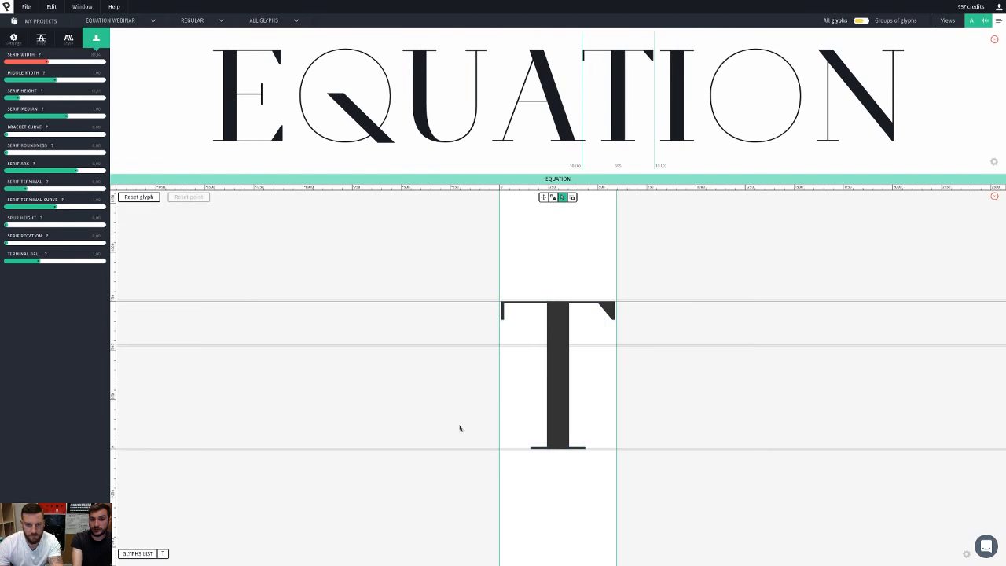
scroll(500, 300, "up", 5)
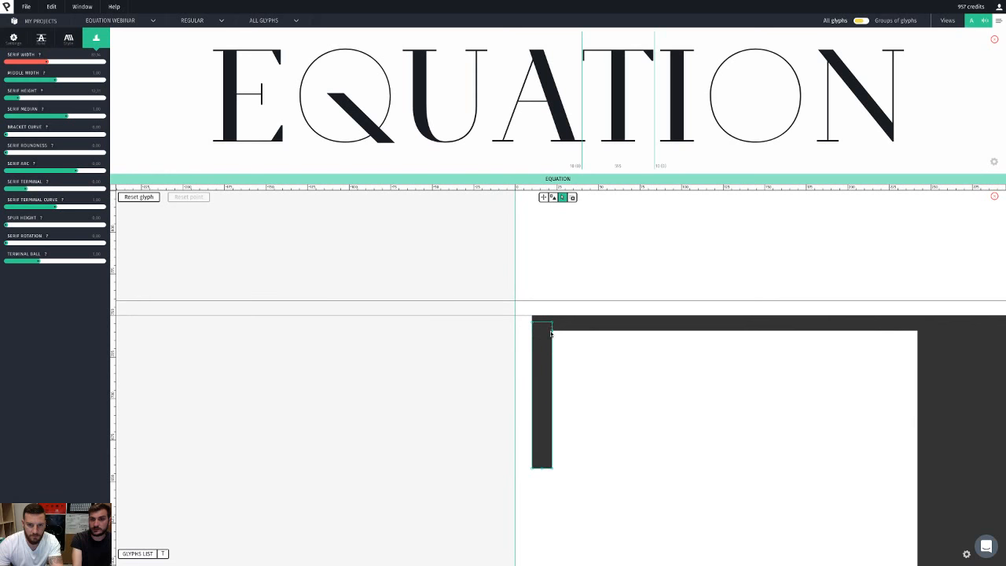
left_click(553, 333)
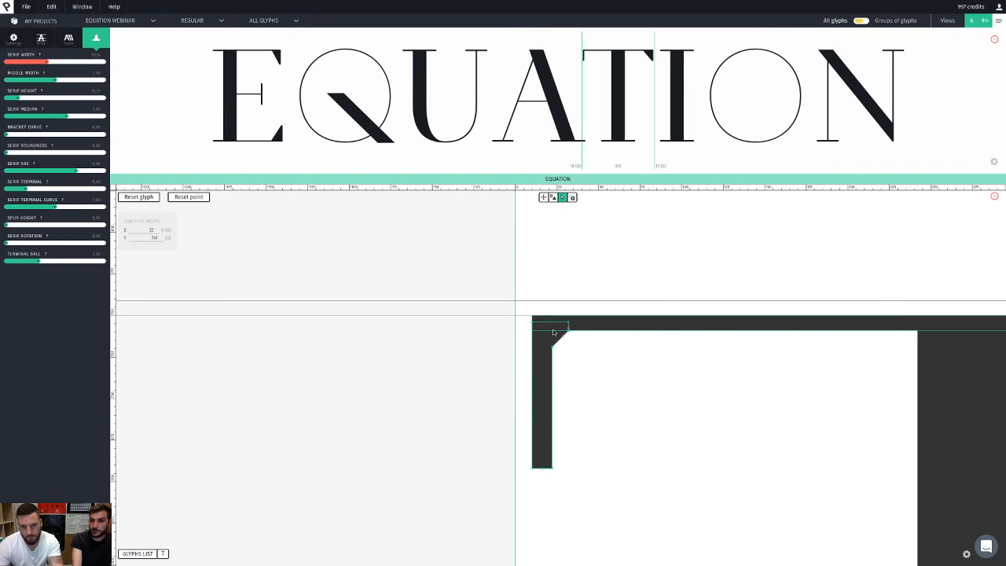
left_click_drag(553, 332, 628, 427)
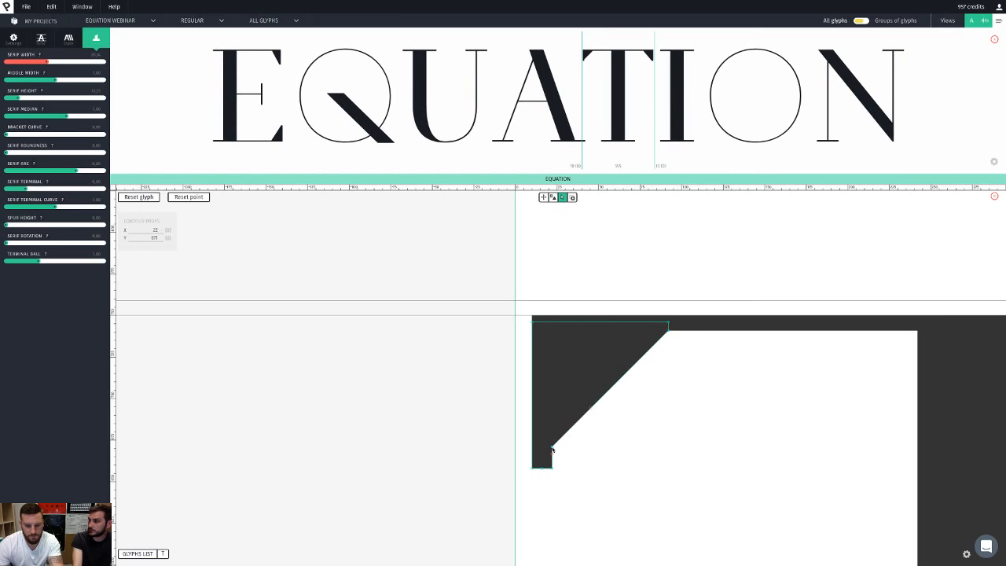
Step: Lower the bracket point of the T's left serif to the serif's tip, matching the wedge on the right arm
mouse_move(553, 450)
left_mouse_down()
mouse_move(559, 472)
mouse_move(565, 446)
left_mouse_up()
left_click(643, 470)
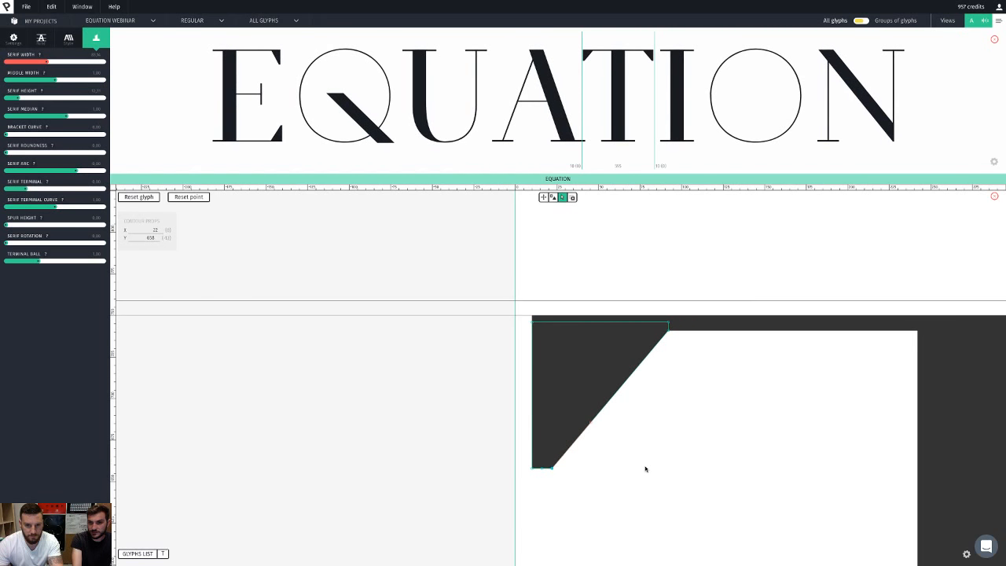
left_click(644, 471)
double_click(645, 473)
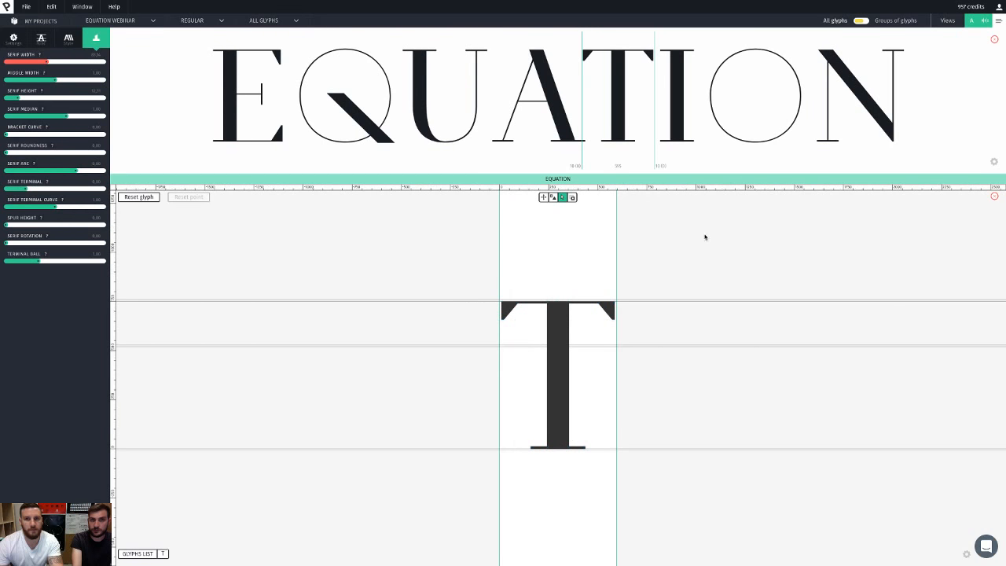
Step: Open the U for point editing and set the Y of its thin right stem's curve-start skeleton point to 0
left_click(469, 122)
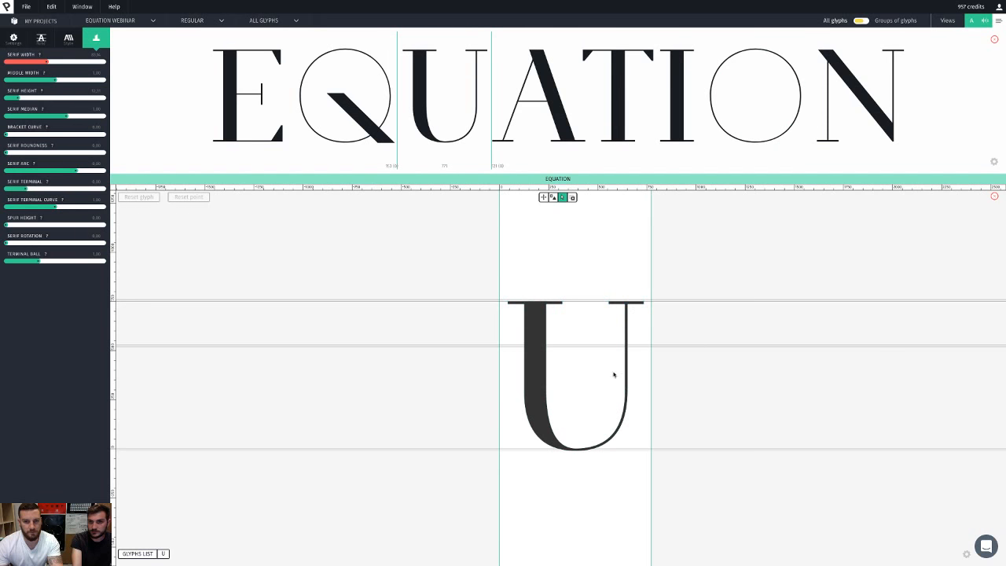
scroll(586, 326, "up", 3)
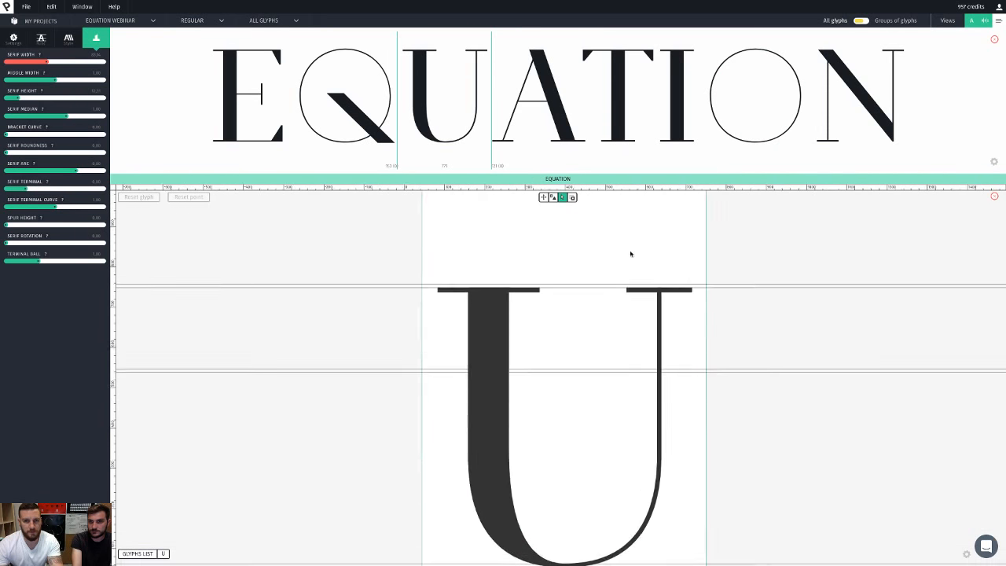
left_click(554, 197)
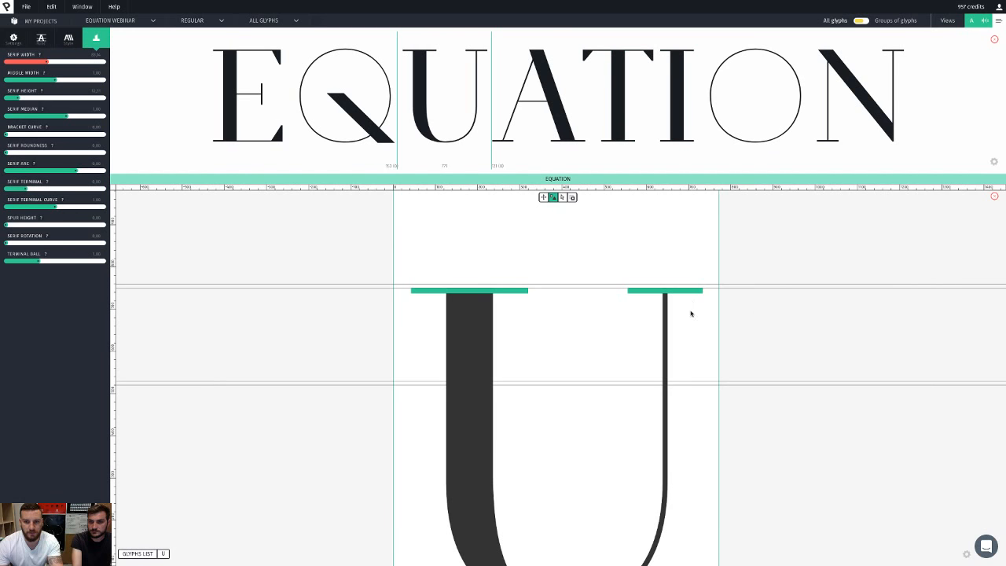
left_click(561, 198)
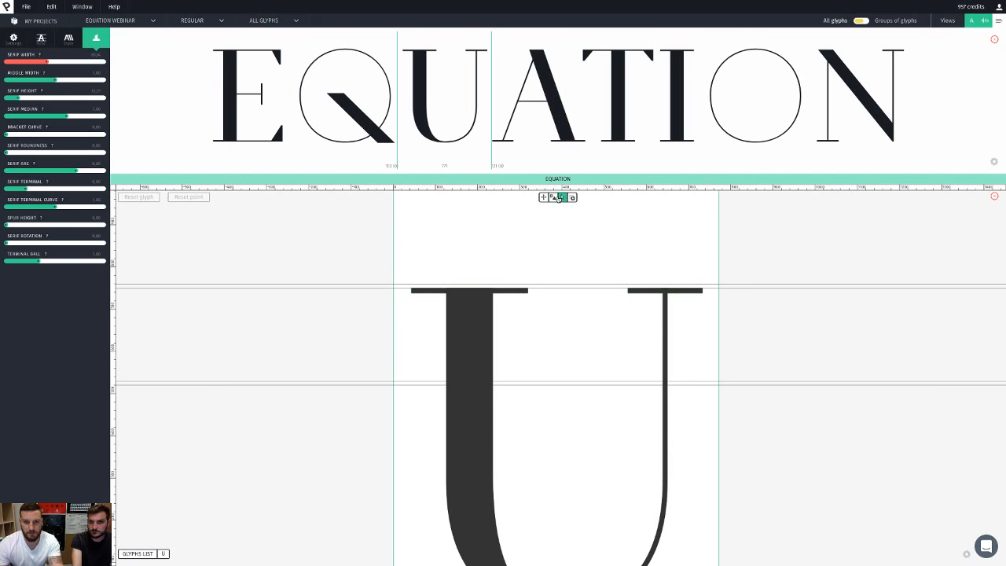
key("space")
left_click_drag(738, 323, 788, 216)
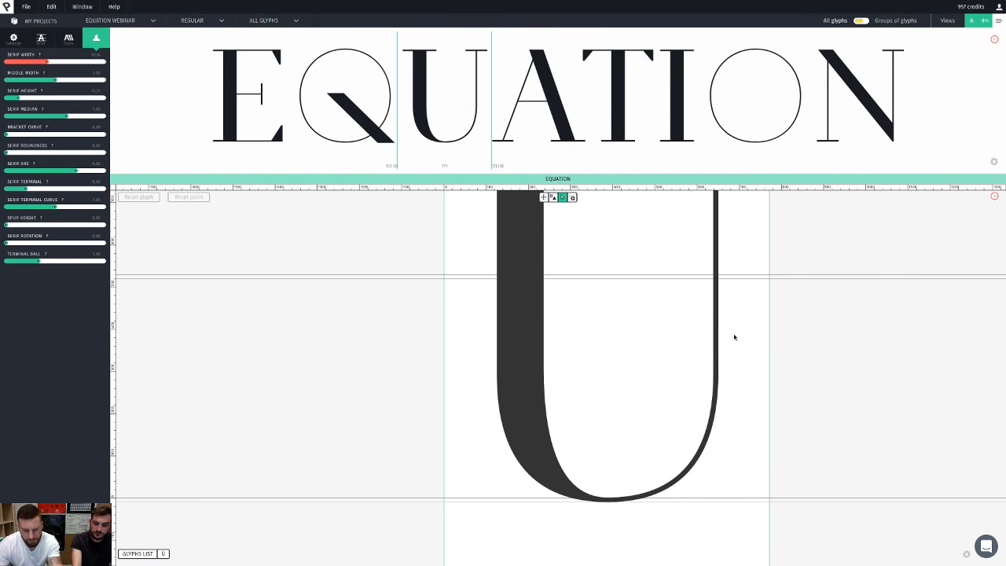
key("space")
left_click_drag(734, 337, 709, 361)
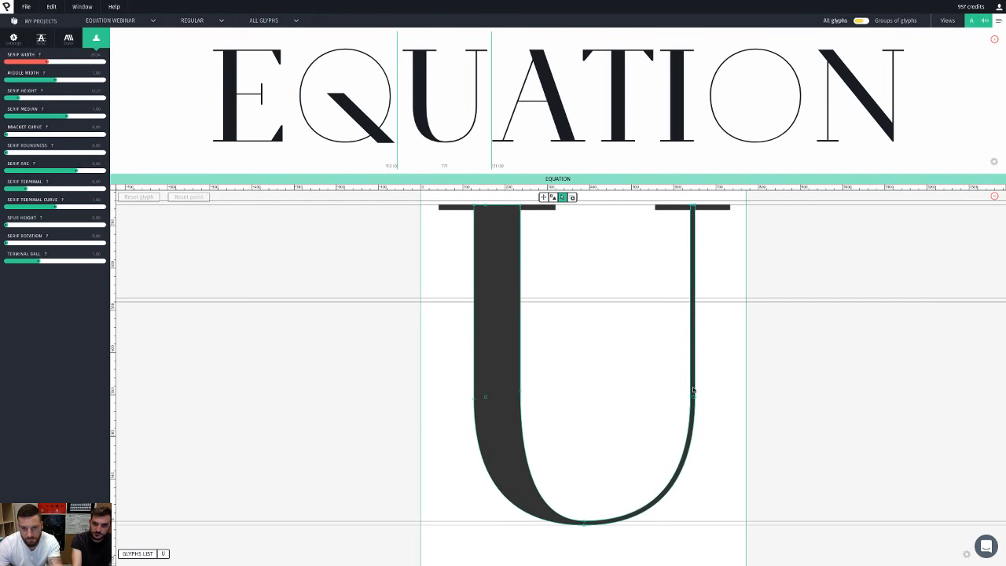
scroll(693, 391, "up", 1)
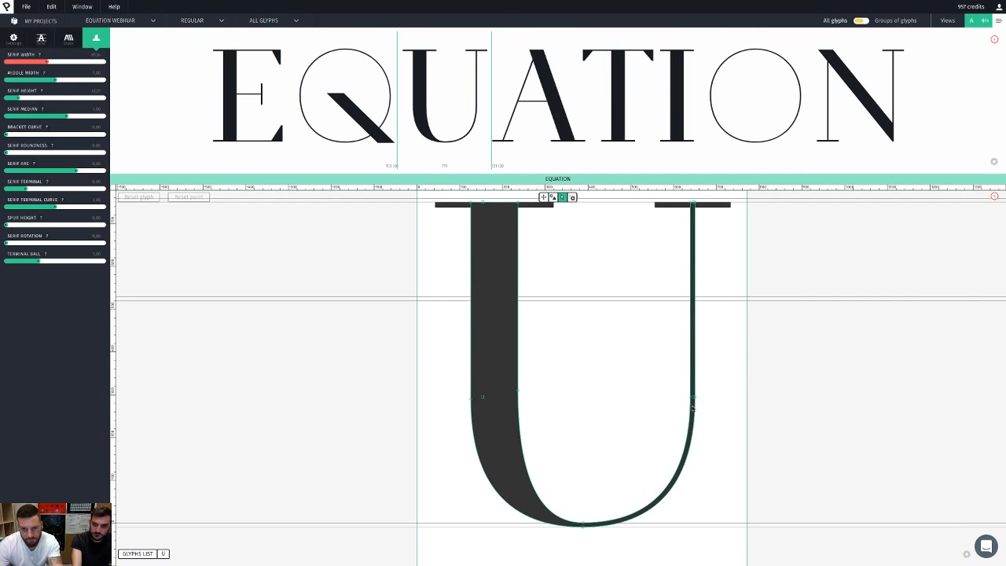
scroll(668, 409, "up", 5)
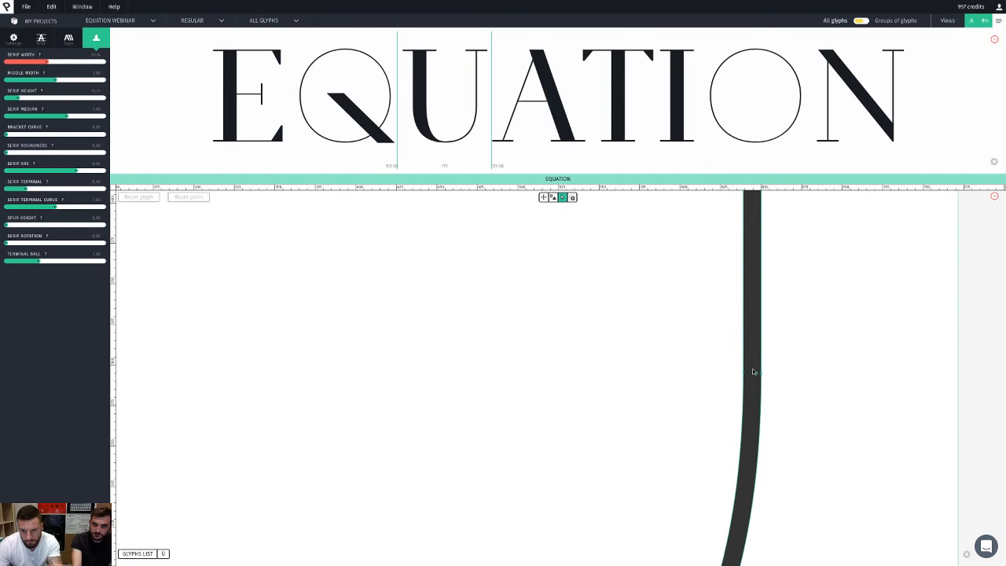
left_click(756, 374)
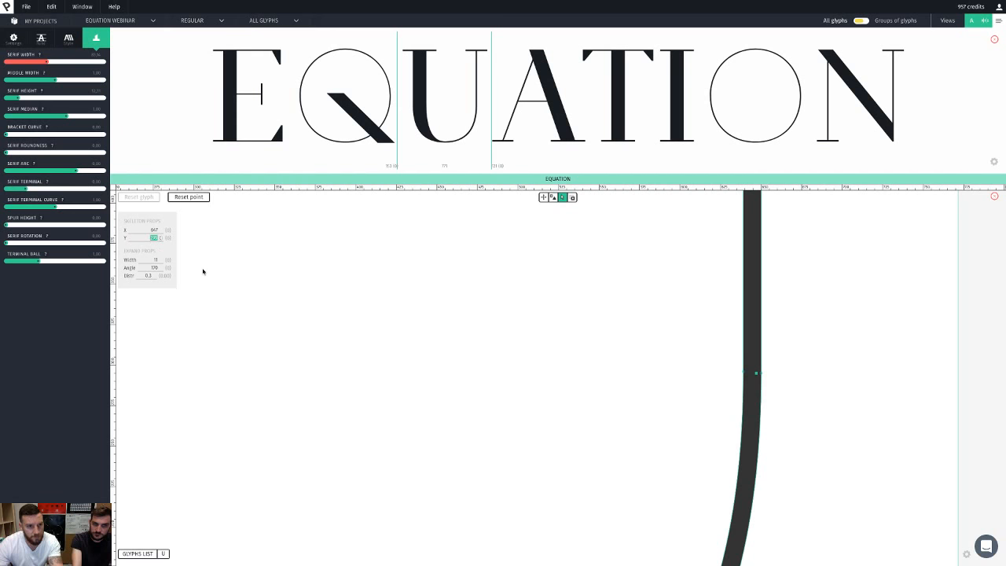
type("0")
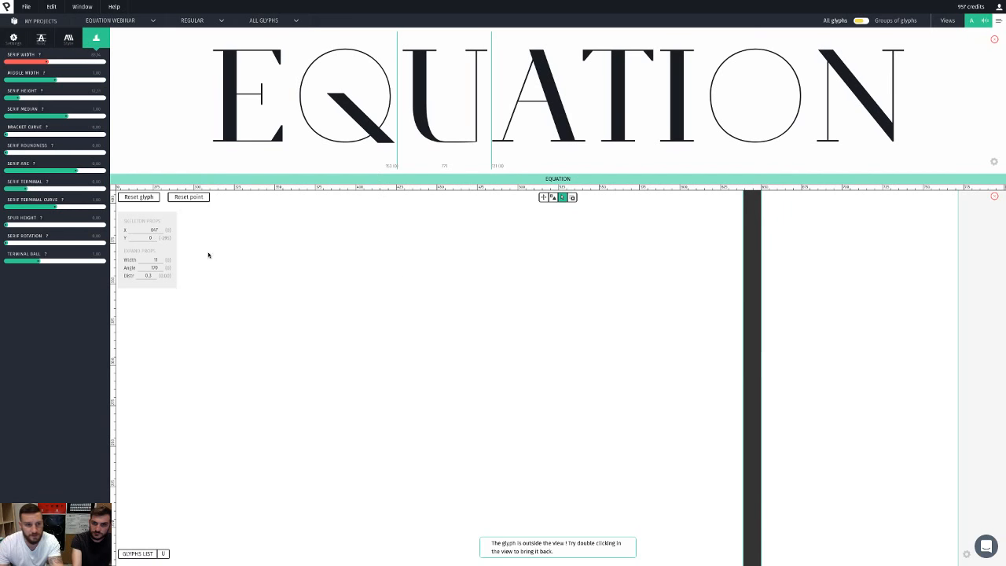
Step: Shift the skeleton point at the U's lower right corner to X 650 with a distribution of 0.0
double_click(569, 423)
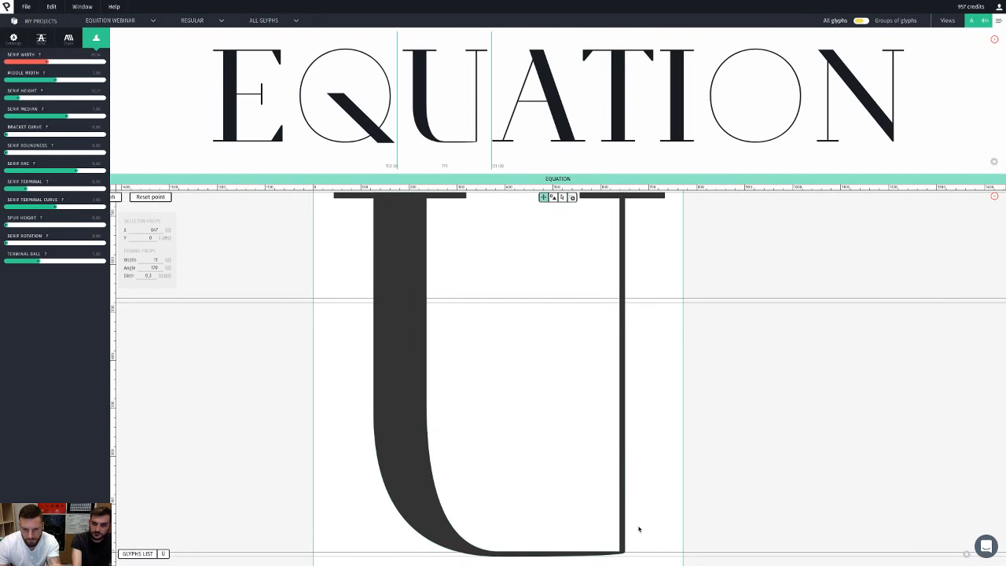
scroll(626, 517, "up", 5)
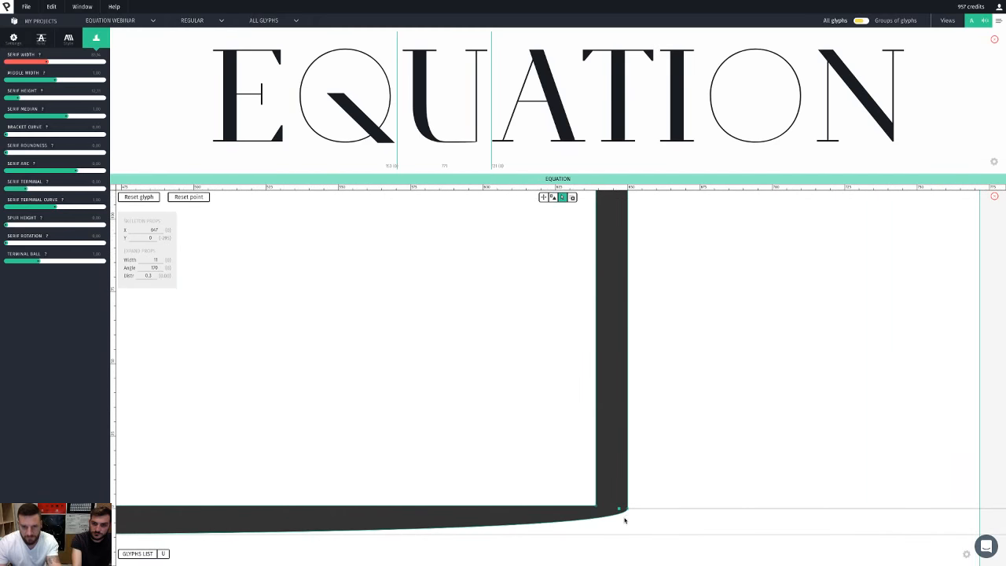
left_click_drag(621, 511, 636, 510)
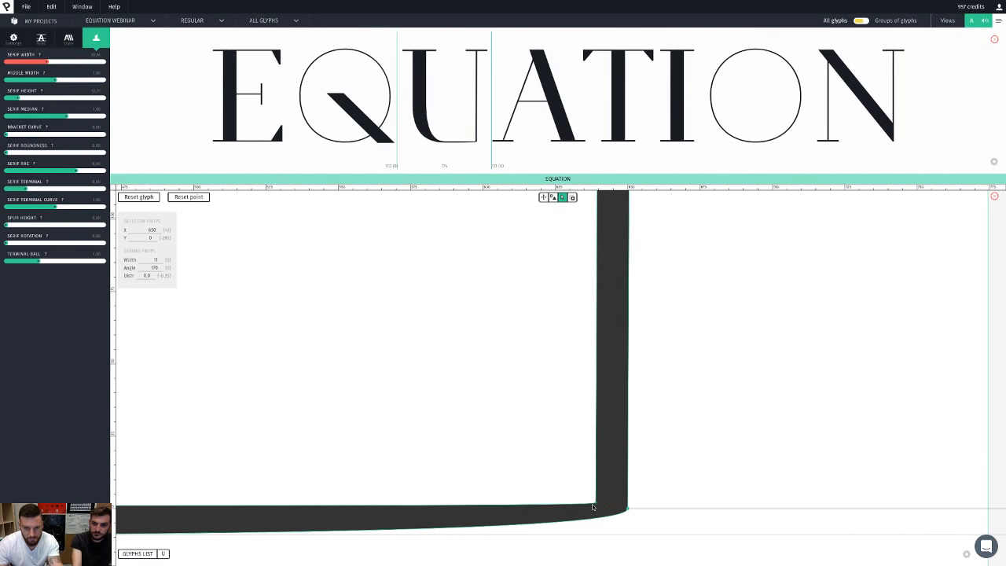
Step: Set the Y of the skeleton point at the bottom middle of the U to 0, placing it on the baseline
left_click(472, 447)
left_click_drag(434, 448, 592, 430)
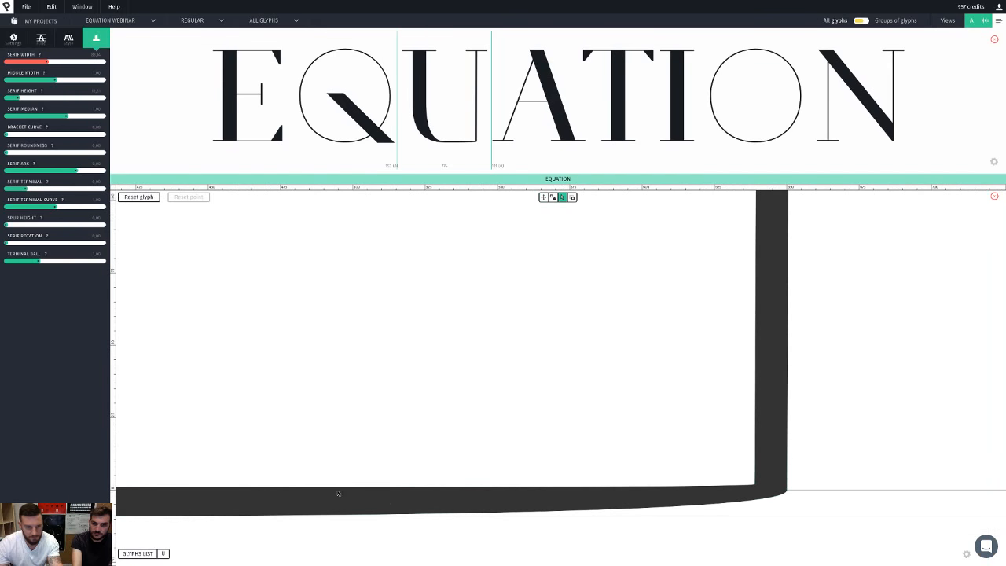
key("space")
left_click_drag(274, 408, 637, 395)
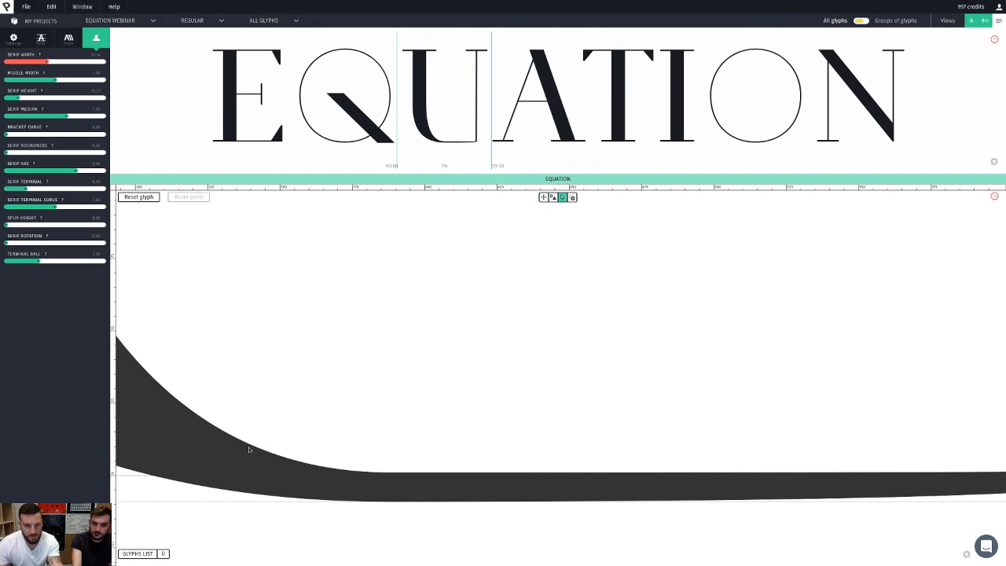
scroll(244, 464, "down", 3)
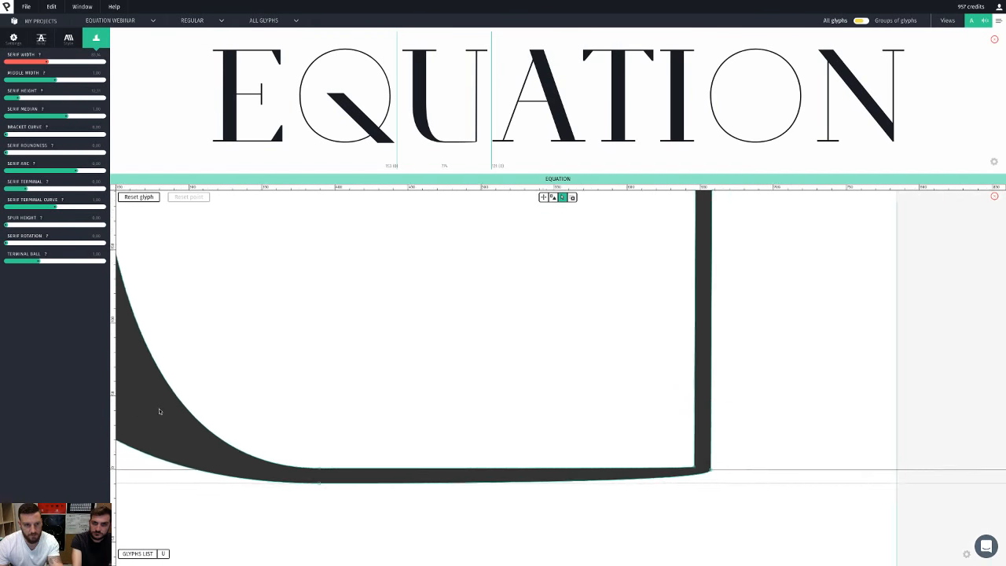
left_click(313, 480)
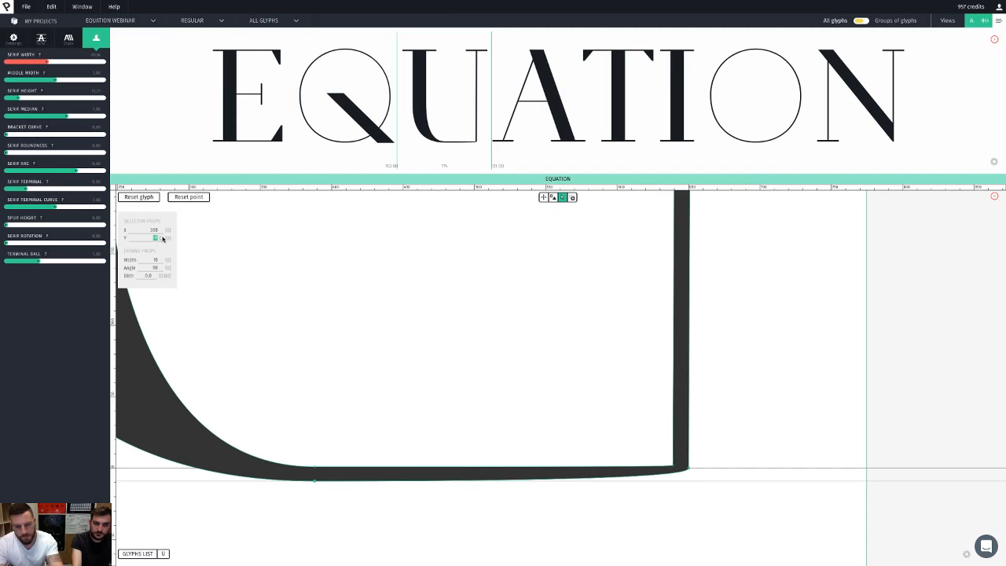
type("0")
left_click(283, 299)
Step: Set the Y of the thick left stem's curve-start skeleton point in the U to 0, squaring off the lower left corner
key("space")
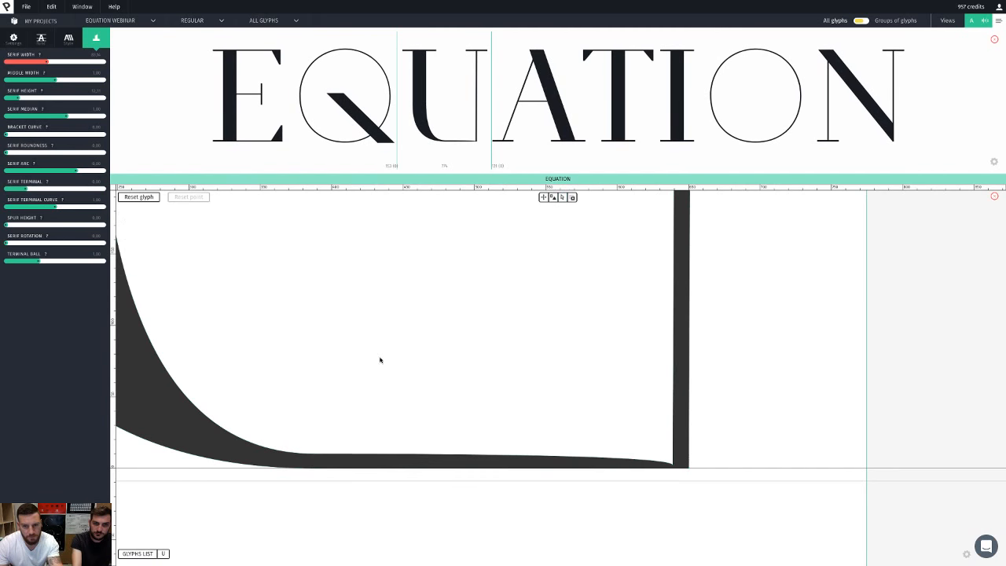
left_click_drag(380, 359, 771, 492)
scroll(465, 364, "down", 5)
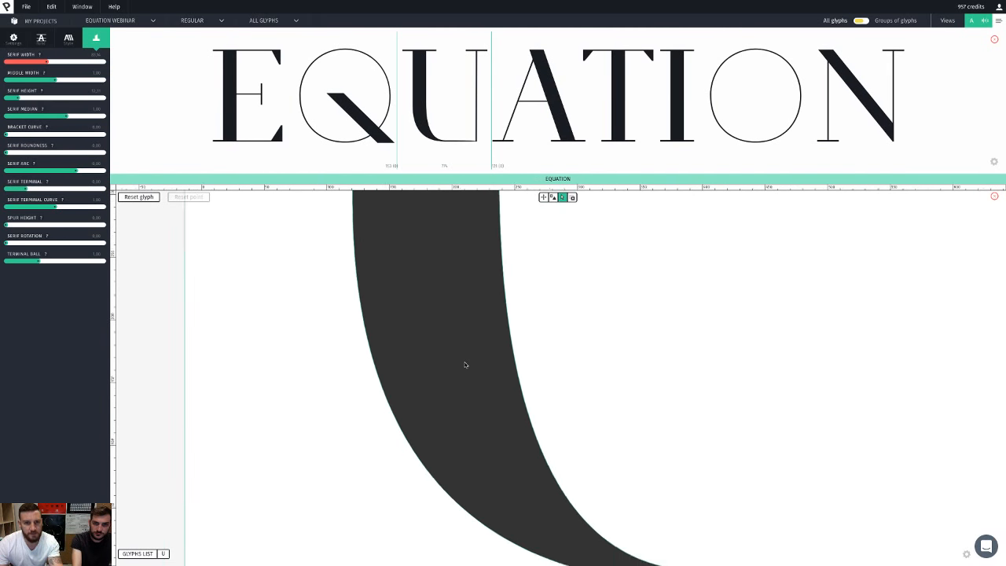
scroll(437, 269, "down", 1)
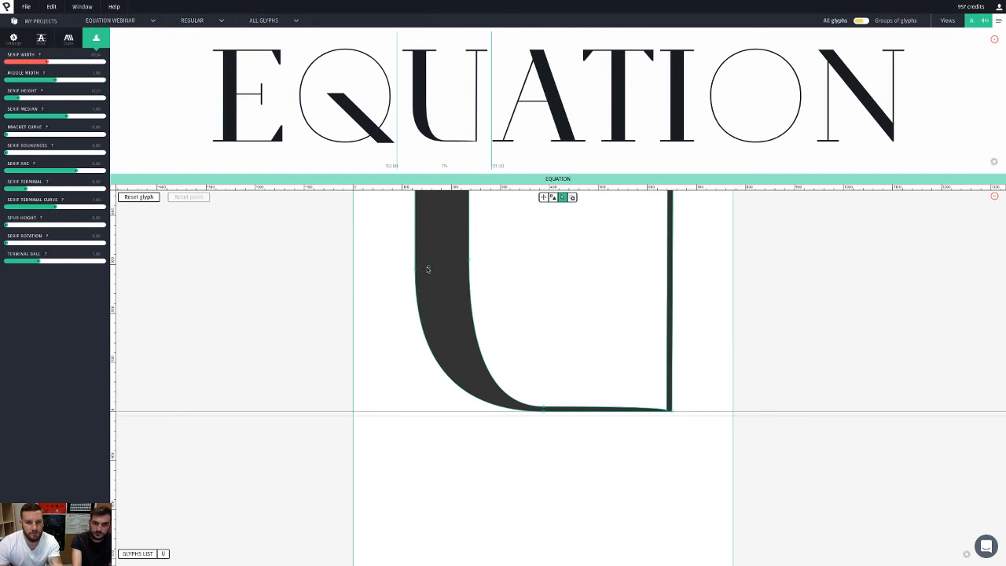
left_click(428, 269)
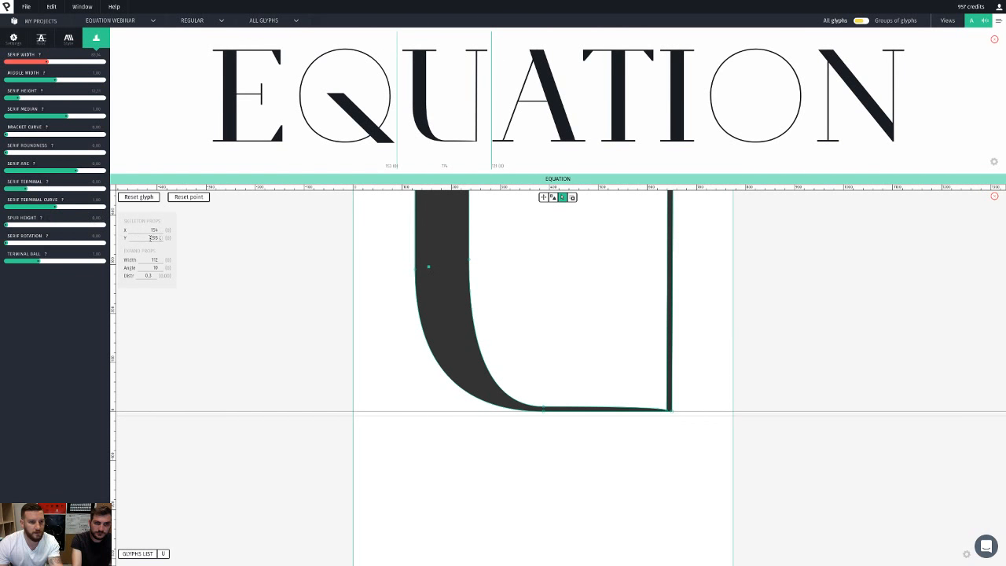
type("0")
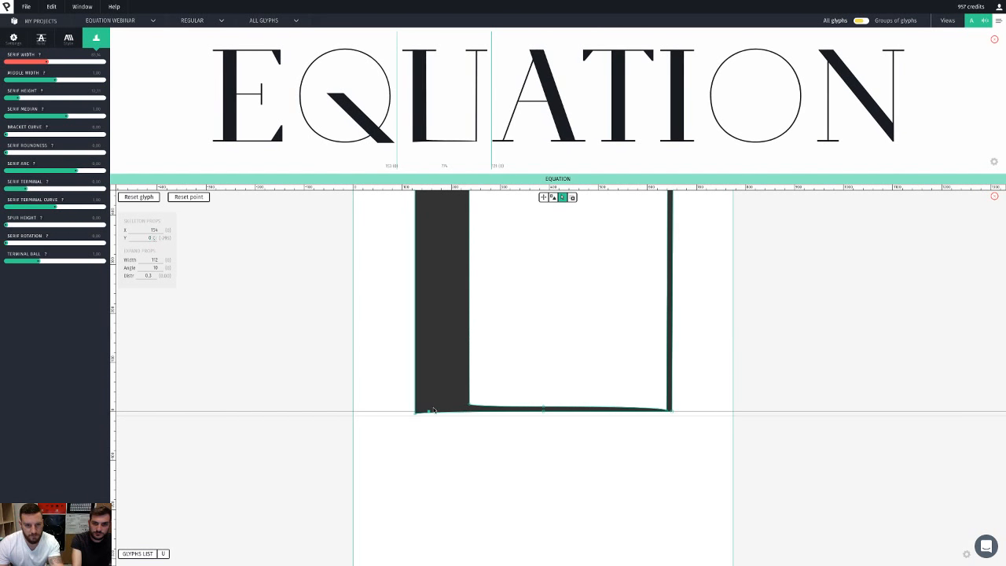
Step: Shift the skeleton point at the U's lower left corner to the stem's outer edge, with a distribution of 0.0 and Y 0
left_click_drag(430, 413, 408, 416)
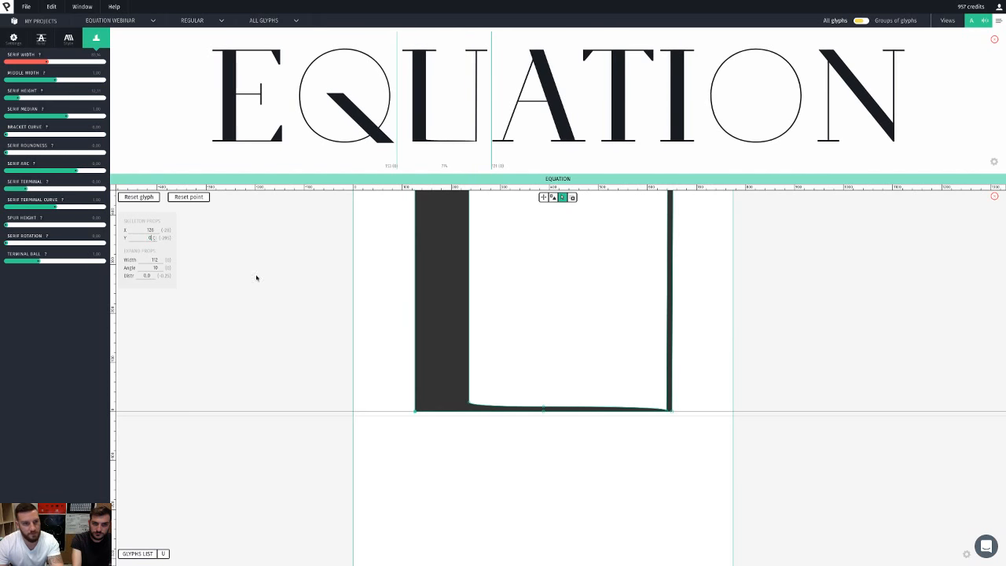
left_click(537, 425)
Step: Raise the inner outline node at the U's lower right corner to Y 10, so the bottom bar meets the thin stem squarely
scroll(773, 427, "up", 5)
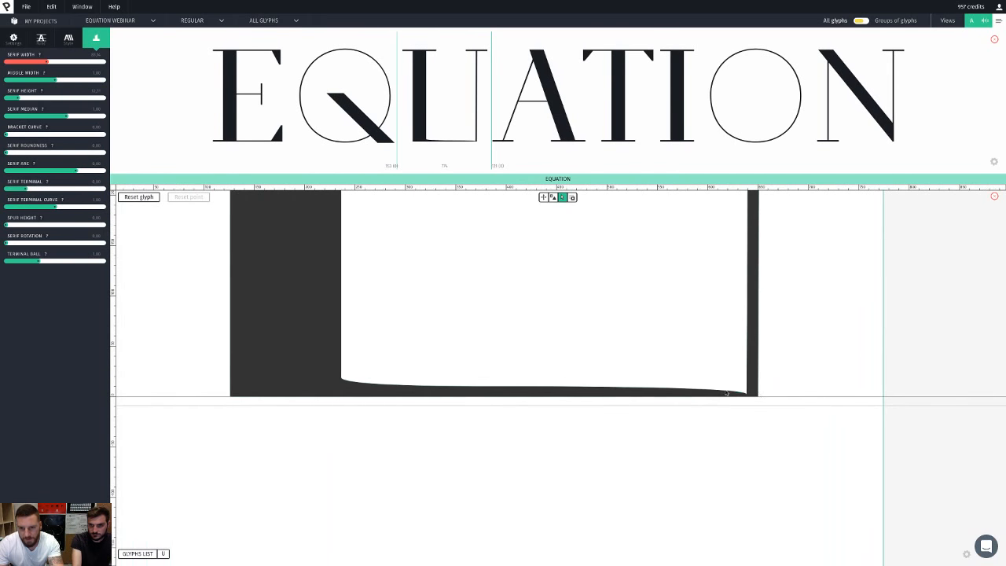
scroll(761, 398, "up", 3)
left_click(759, 394)
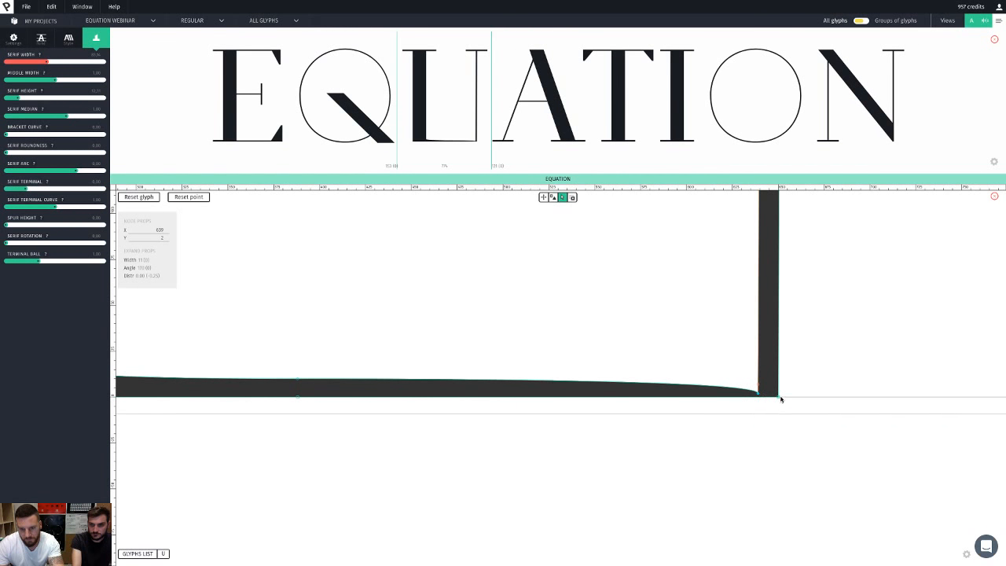
left_click_drag(780, 399, 779, 403)
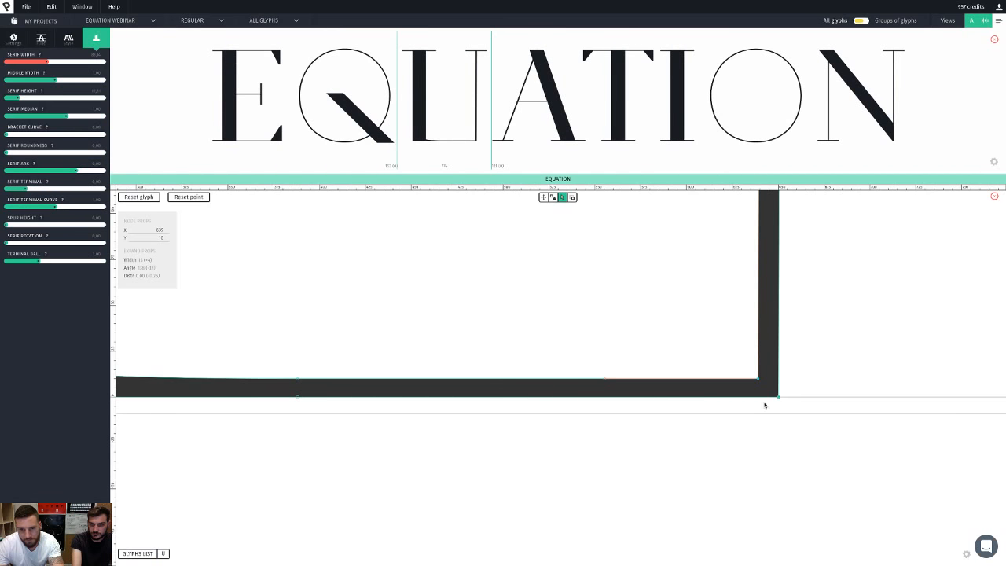
Step: Lower the inner outline node where the U's thick left stem meets the bottom bar to Y 10
left_click(442, 445)
key("space")
left_click_drag(332, 453, 762, 469)
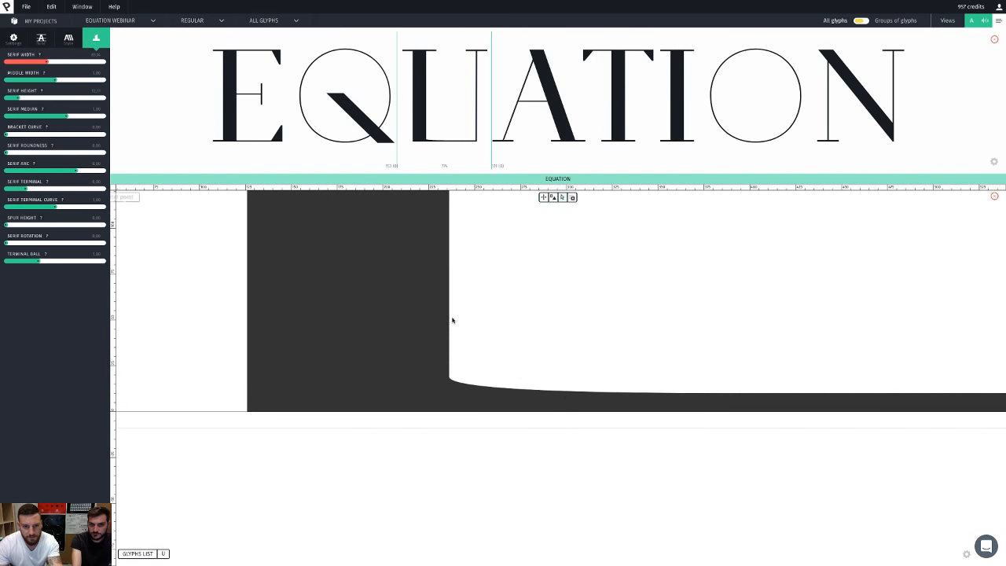
left_click(449, 378)
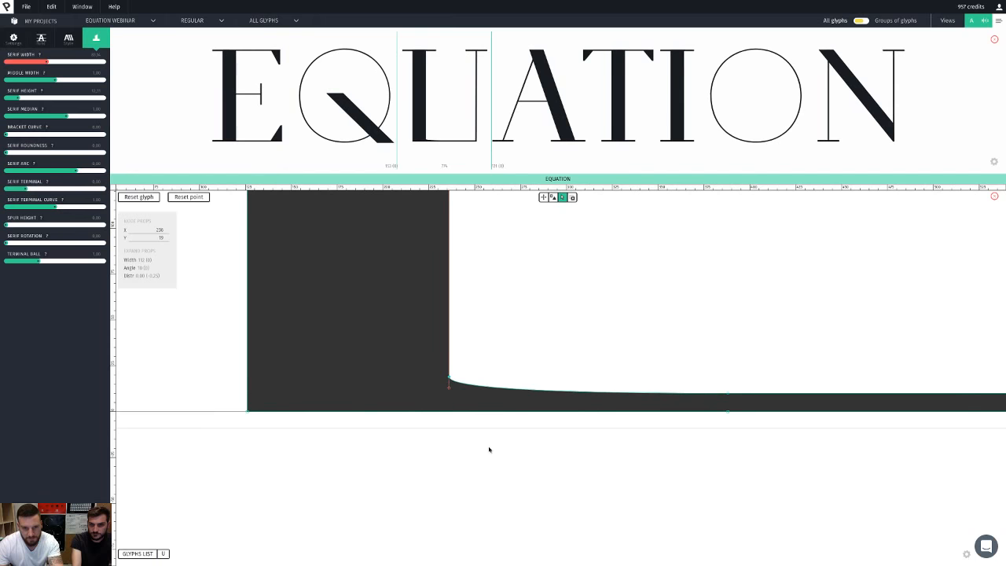
key("Down")
key("Down")
key("Down")
key("Down")
key("Down")
key("Down")
key("Down")
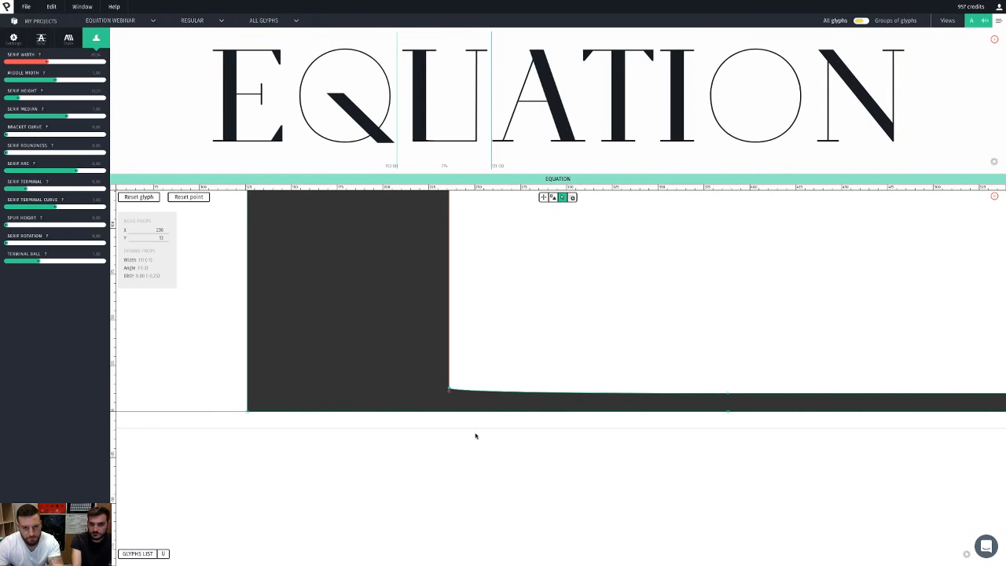
key("Down")
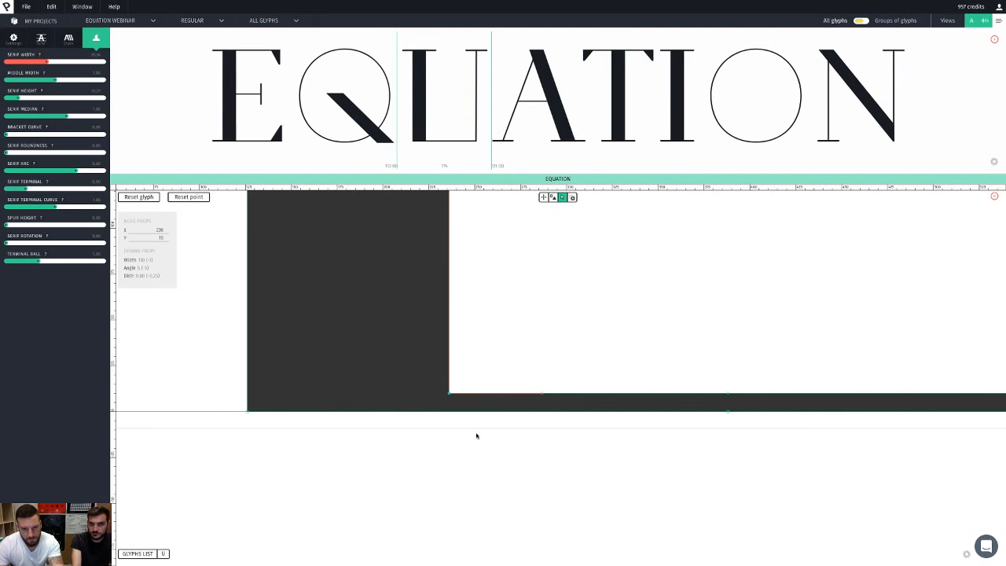
double_click(478, 449)
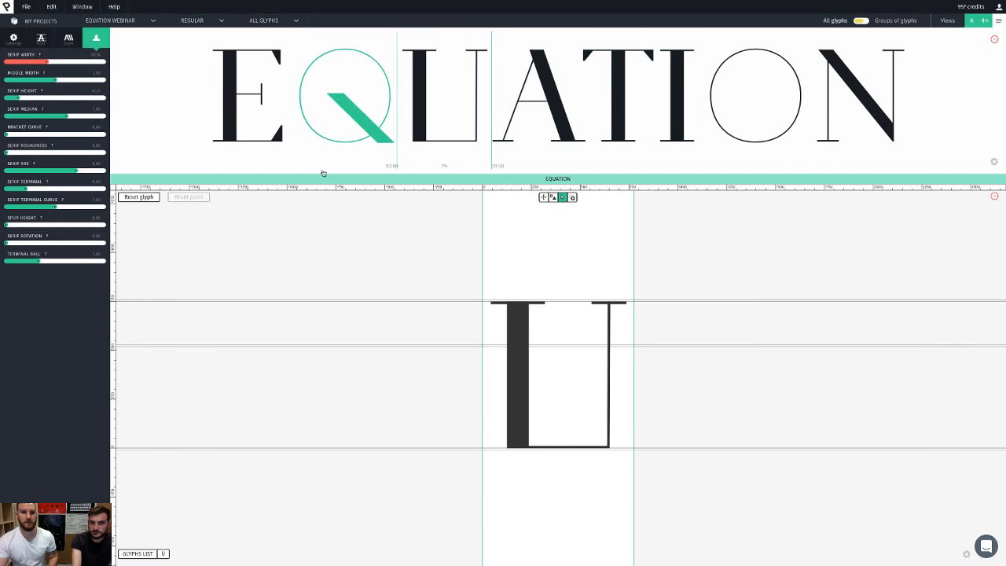
Step: Slightly reduce the font's global Spacing parameter
left_click(13, 39)
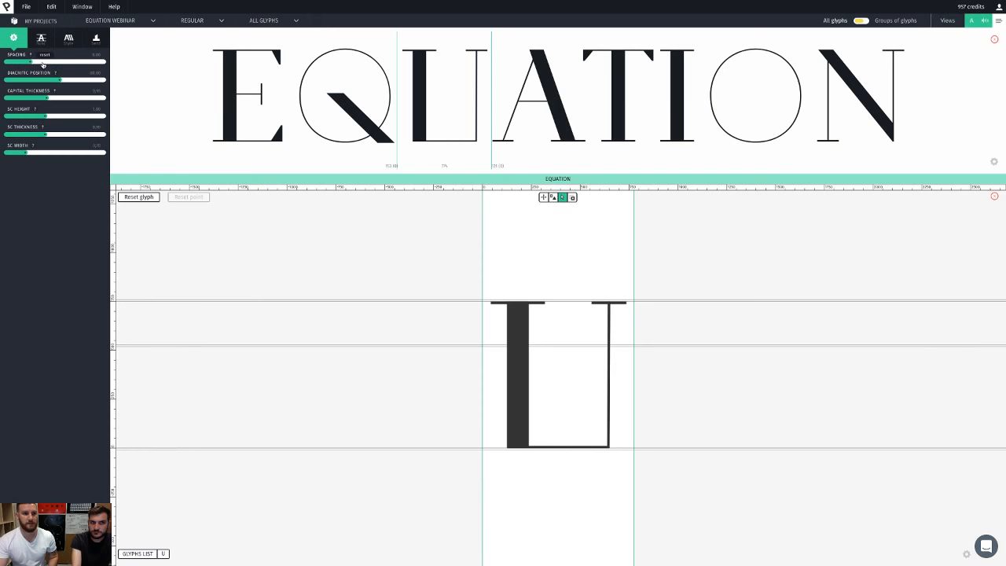
mouse_move(30, 63)
left_mouse_down()
mouse_move(54, 62)
mouse_move(24, 63)
left_mouse_up()
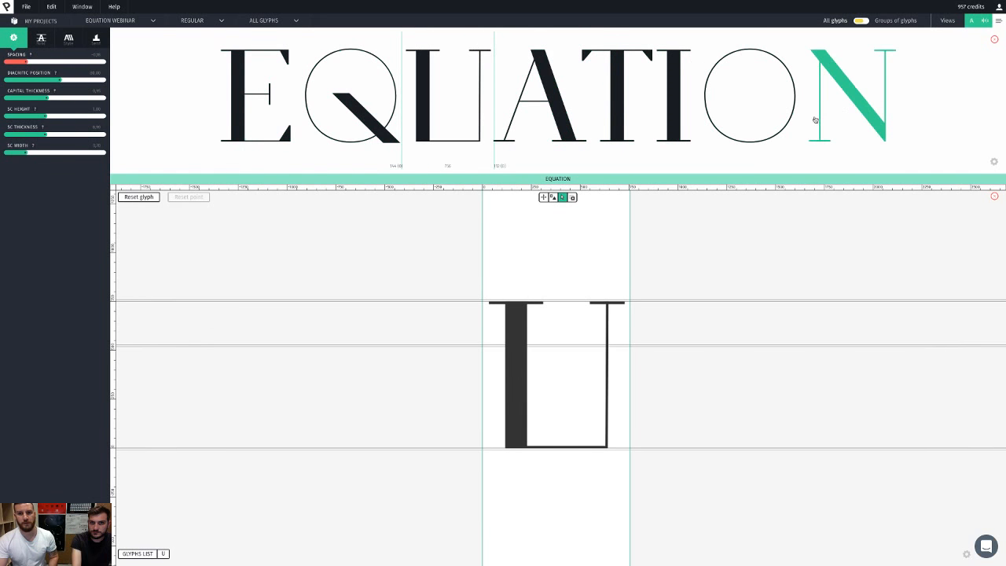
Step: Tighten the O's spacing by moving its right and left spacing guides closer to the letter
left_click(287, 128)
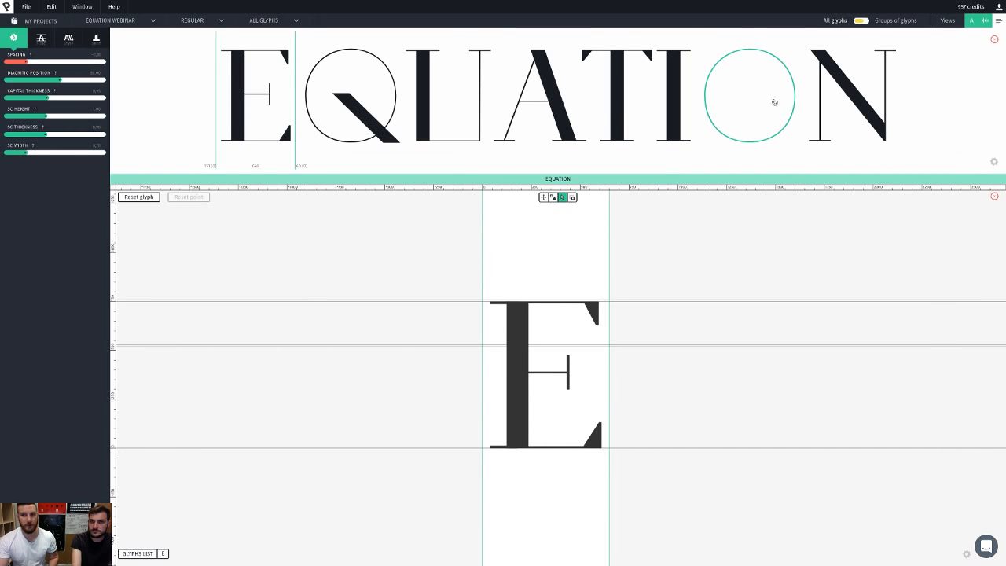
left_click(389, 132)
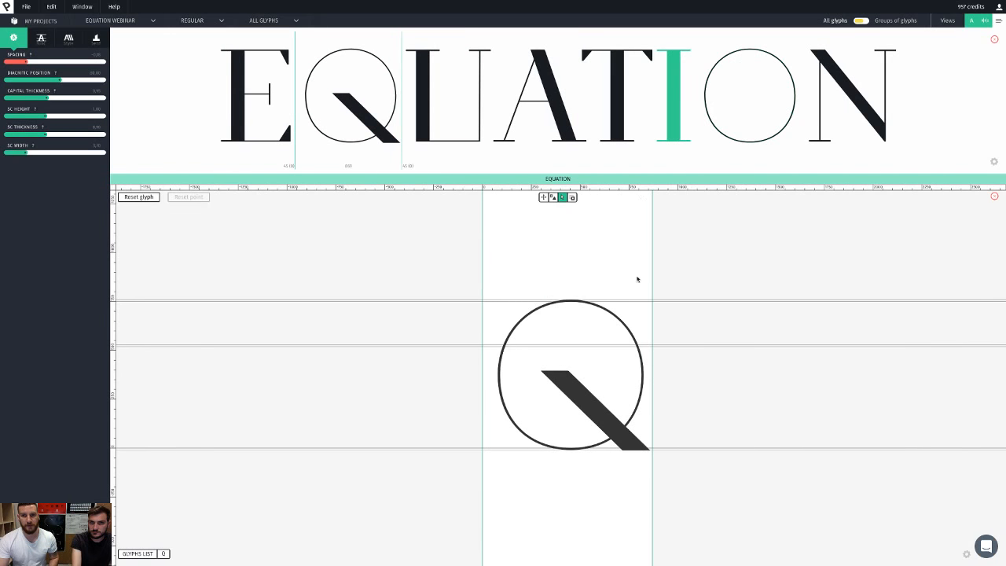
scroll(556, 393, "up", 2)
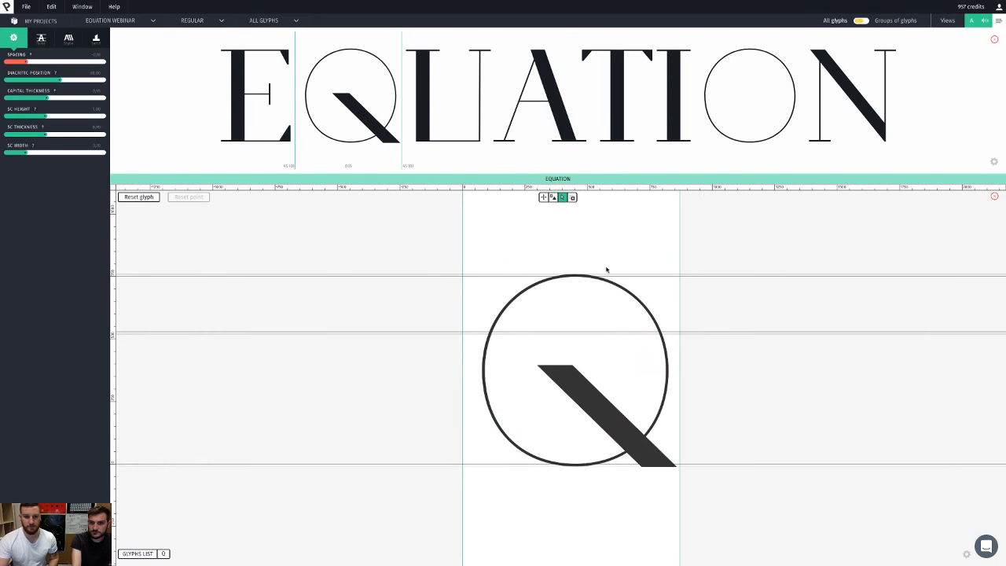
left_click(745, 139)
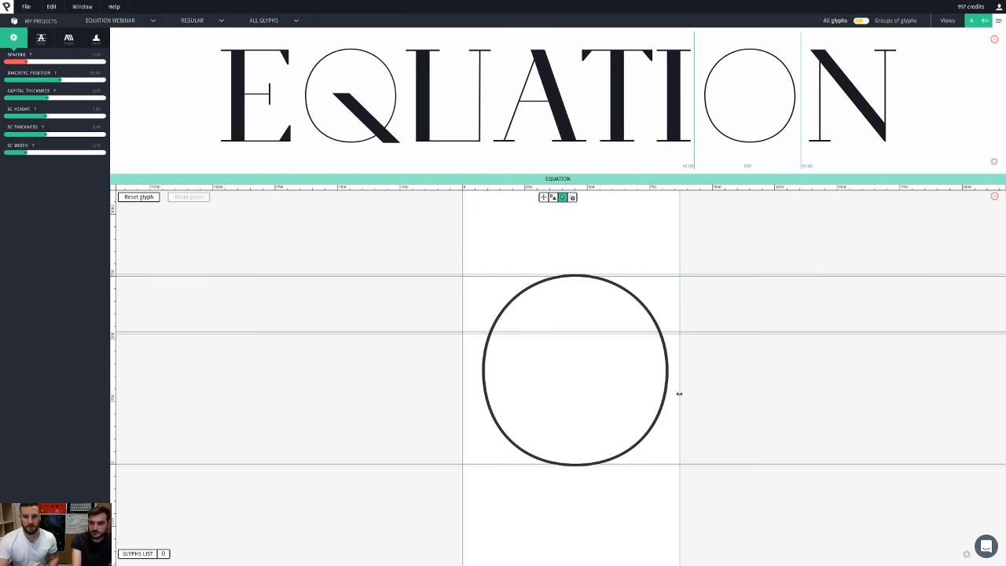
left_click_drag(679, 393, 672, 393)
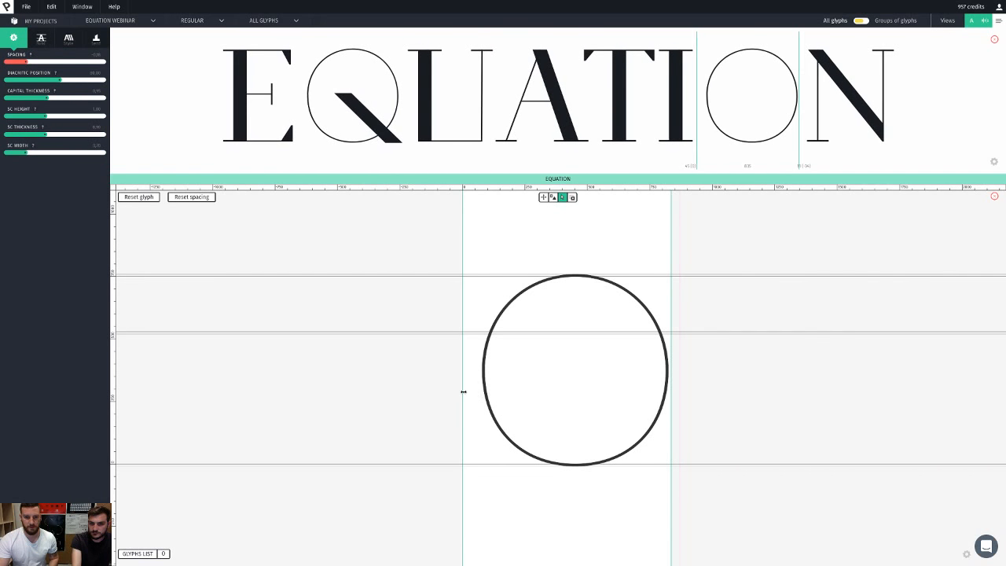
left_click_drag(462, 393, 479, 390)
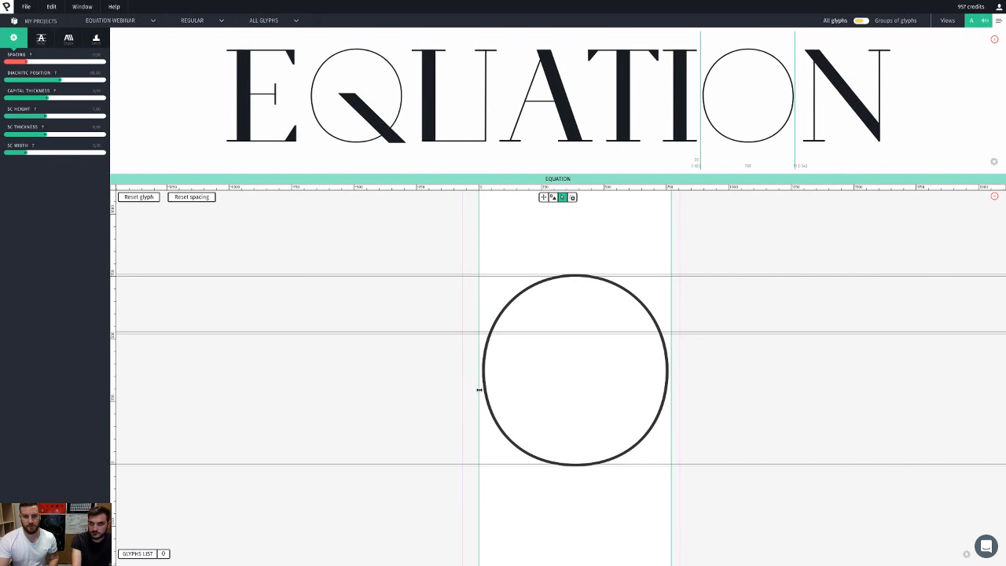
Step: Tighten the Q's spacing, moving the left guide close to the bowl and the right guide just inside the tail's tip
left_click(333, 102)
left_click_drag(478, 377, 492, 375)
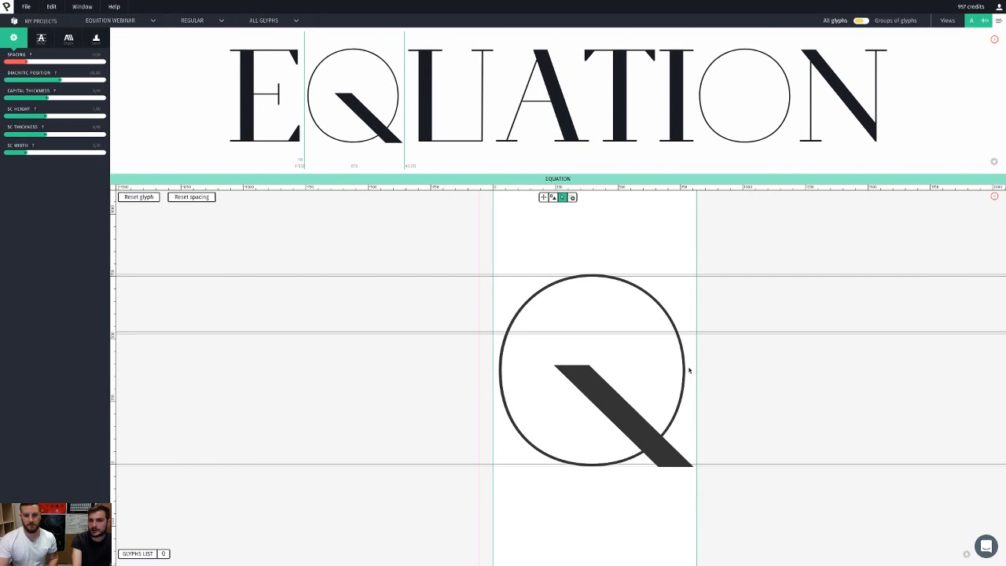
left_click_drag(697, 366, 691, 366)
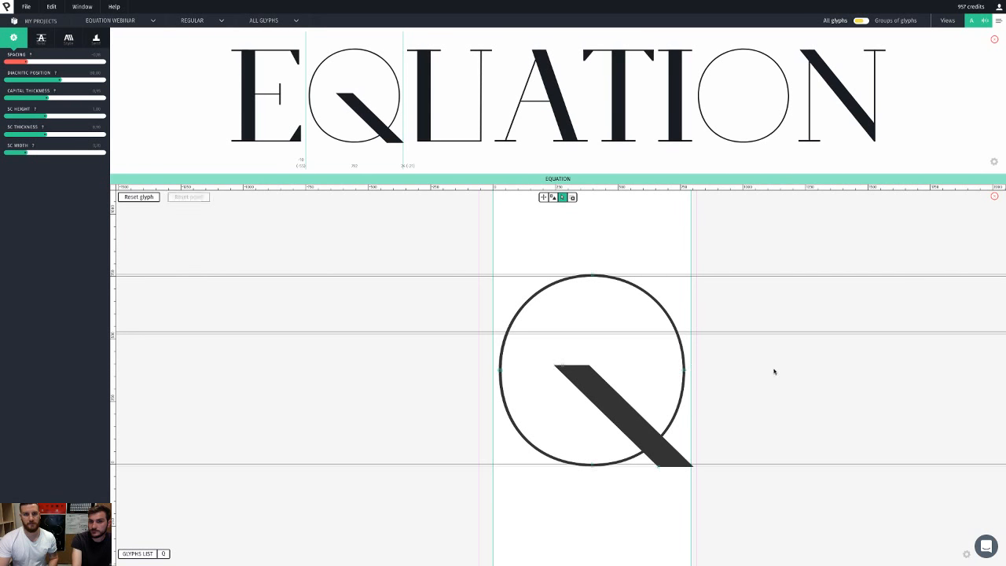
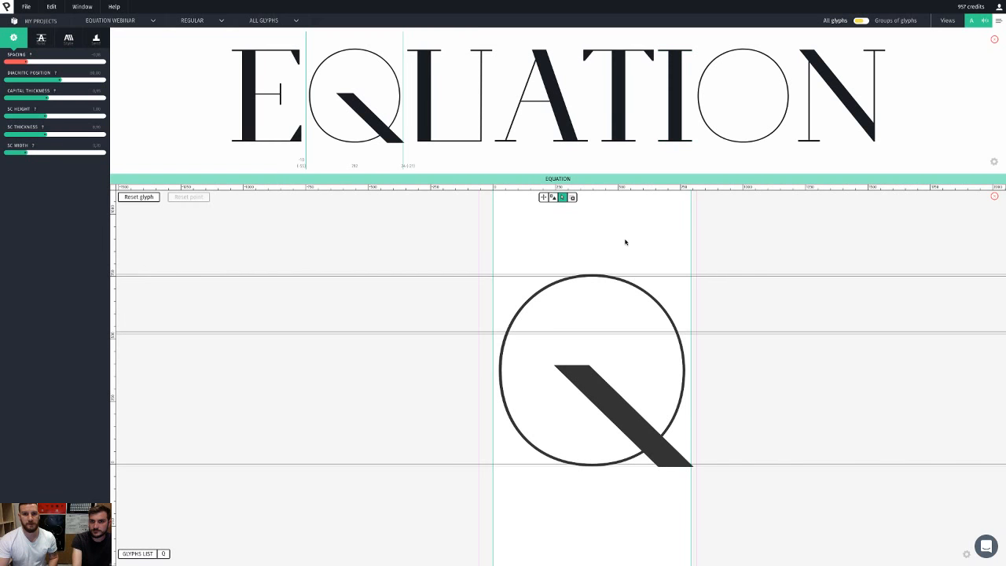
Step: Tighten the A's spacing on both sides so the spacing guides cut inside the outer ends of its serifs
left_click(565, 138)
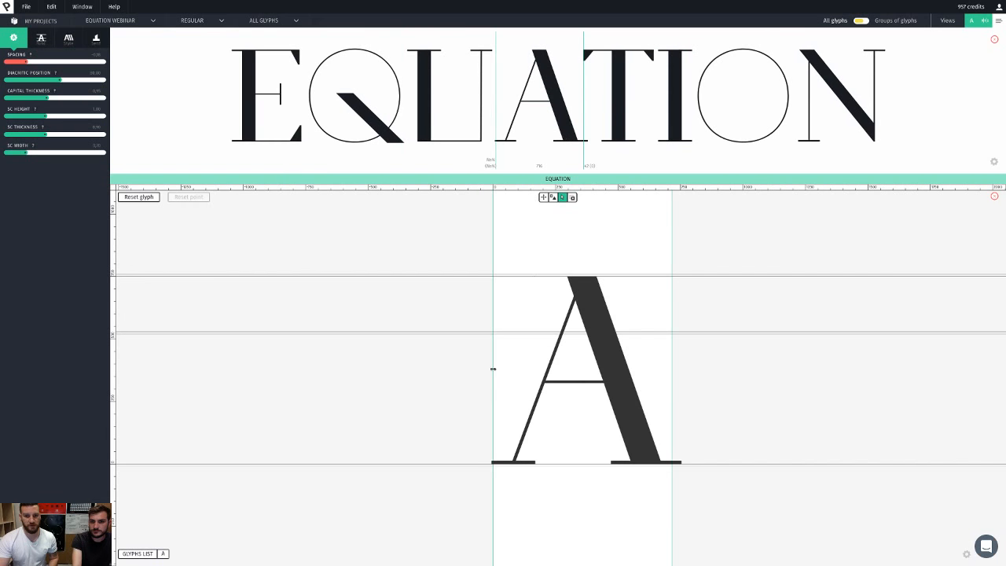
left_click_drag(492, 368, 508, 366)
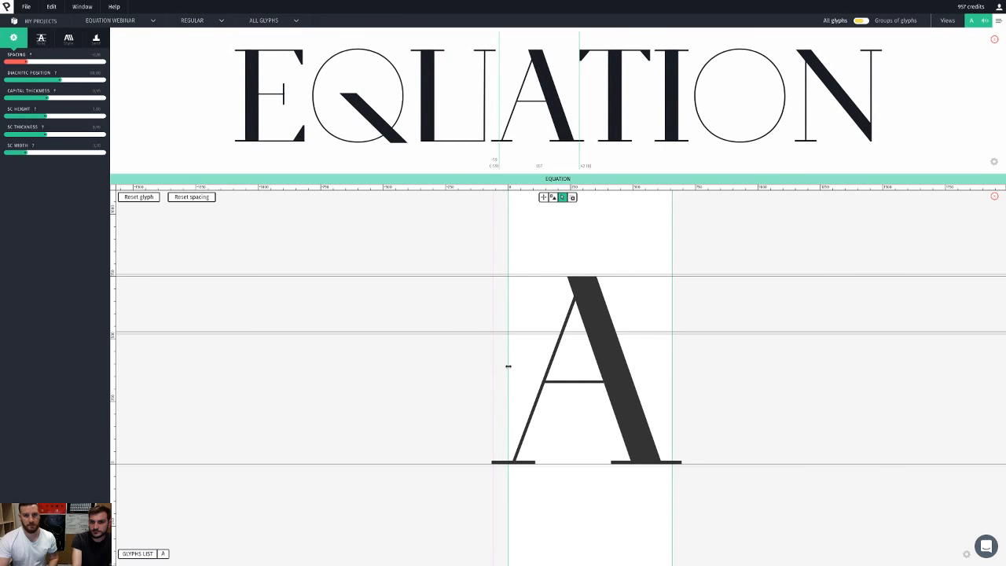
left_click_drag(673, 429, 658, 427)
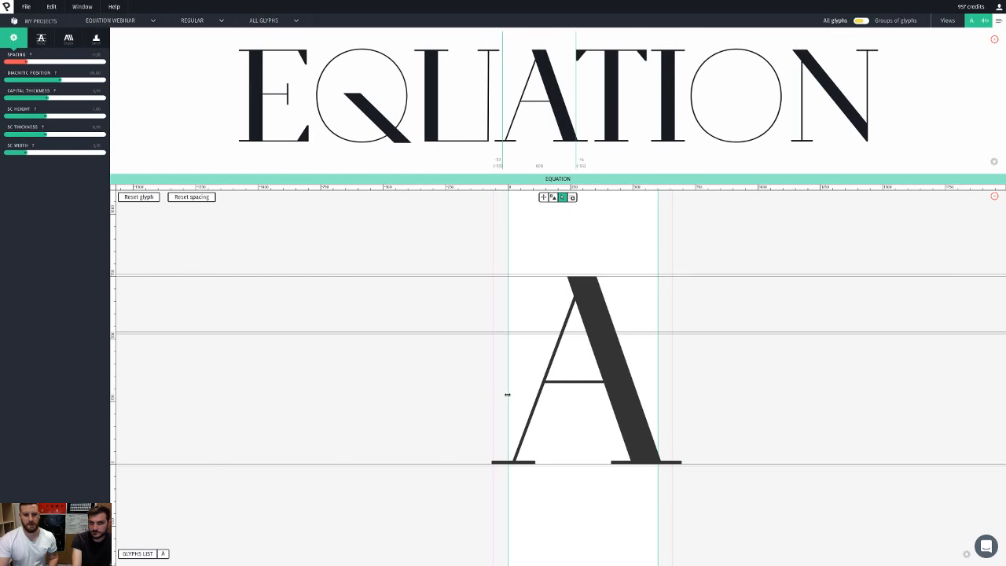
left_click_drag(508, 396, 488, 395)
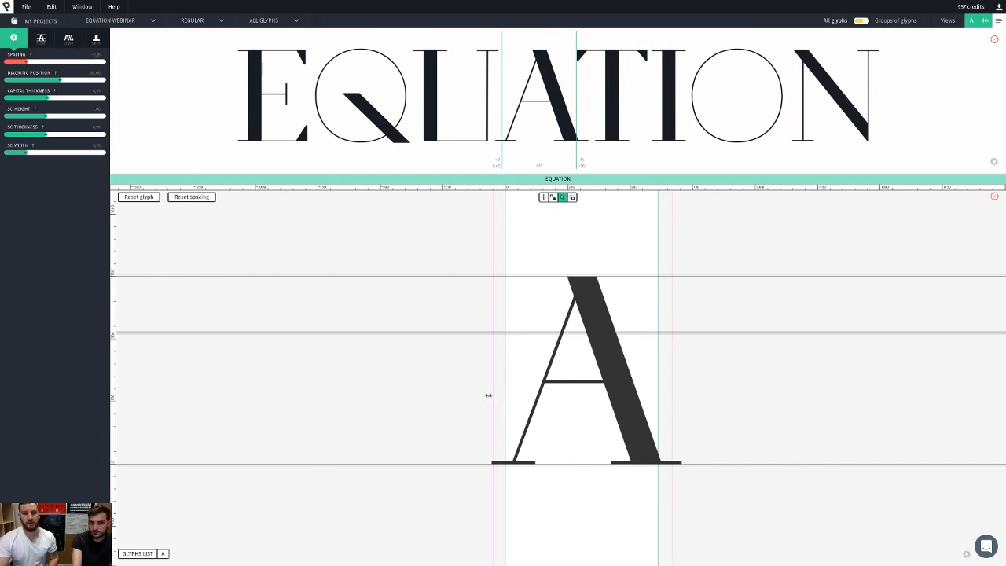
Step: Export the font and reveal the downloaded file in Finder
left_click(25, 8)
mouse_move(37, 4)
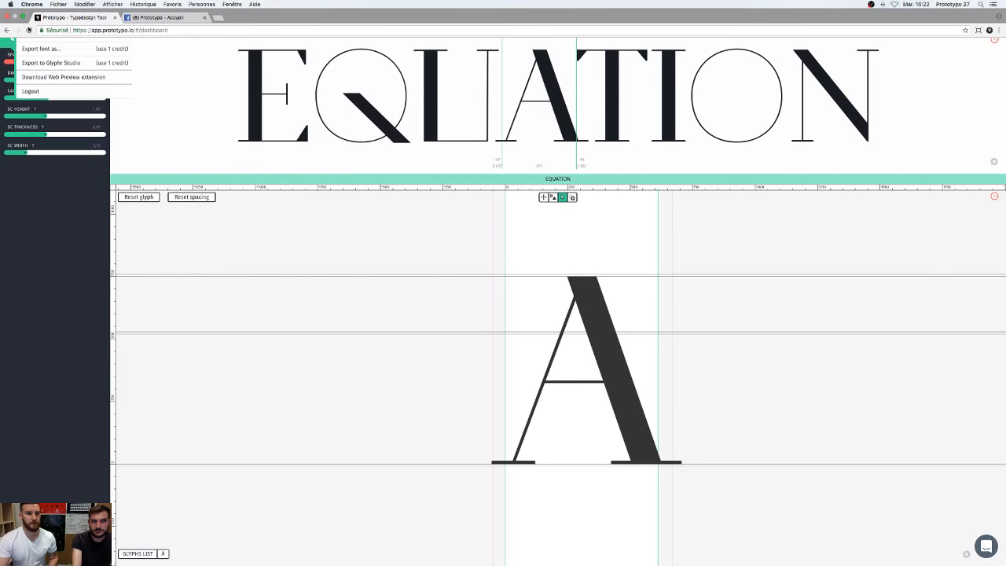
left_click(43, 32)
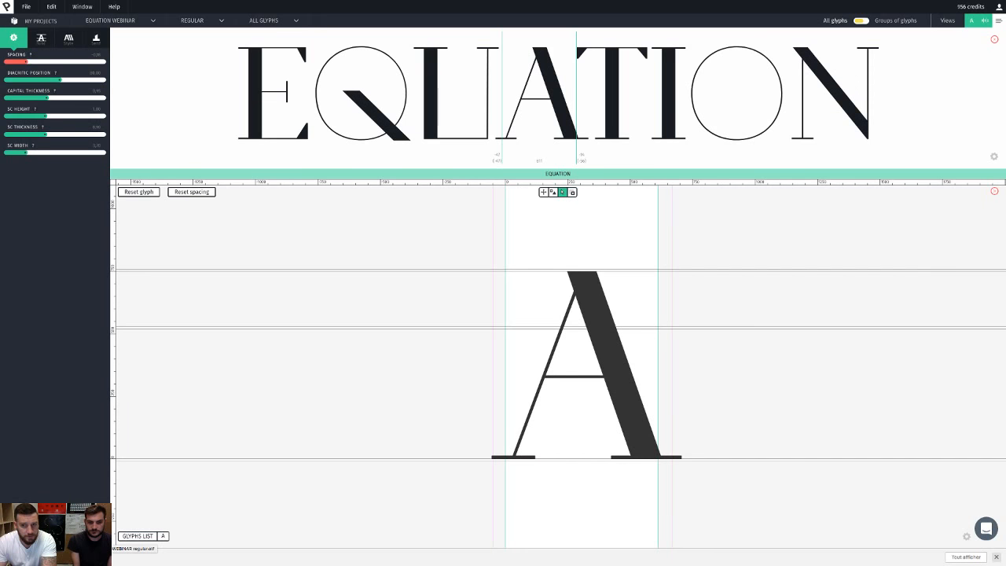
left_click(104, 556)
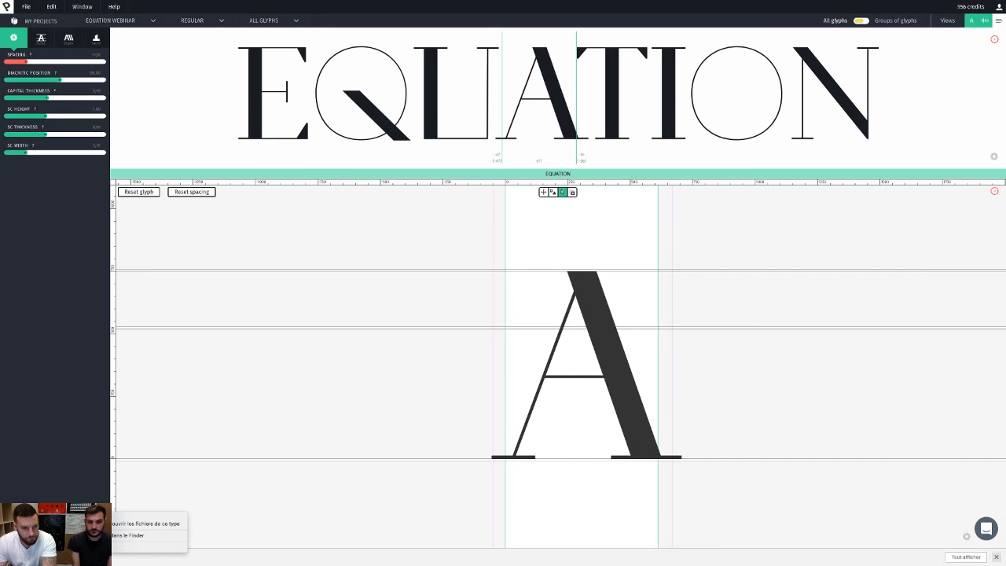
left_click(125, 536)
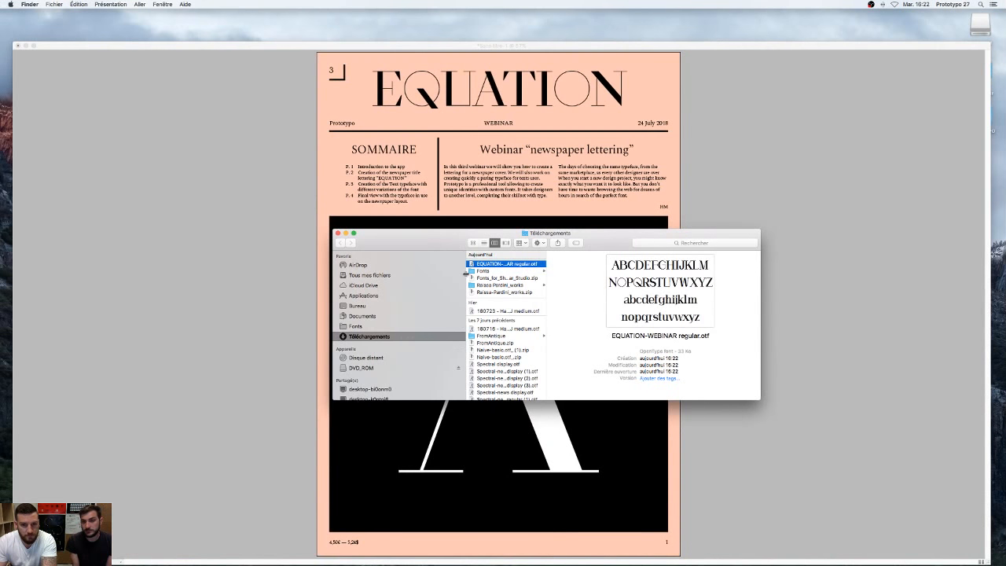
Step: Move EQUATION-WEBINAR regular.otf from the downloads into the Fonts folder, close the Finder window and switch to InDesign
left_click_drag(498, 264, 376, 327)
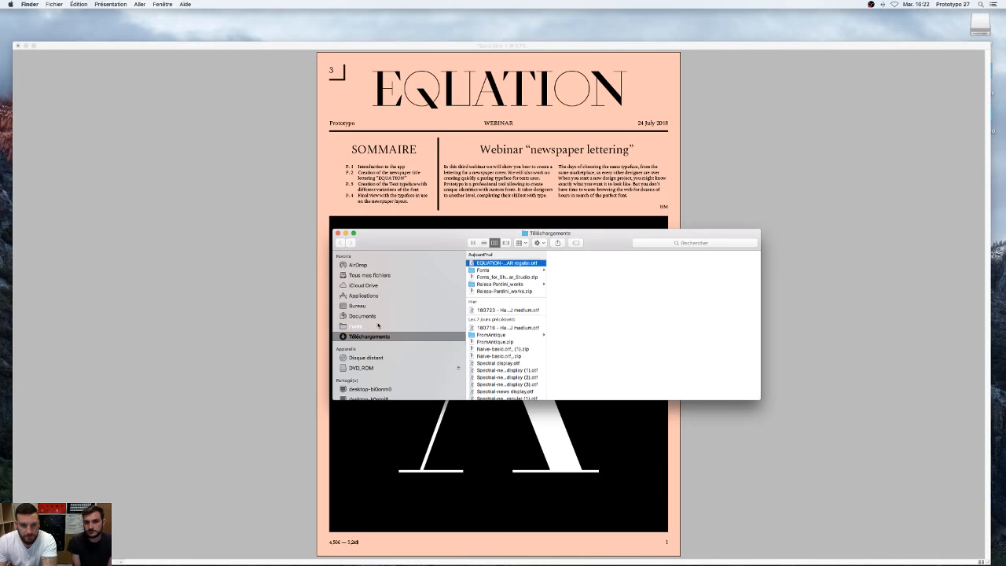
left_click(338, 233)
left_click(723, 151)
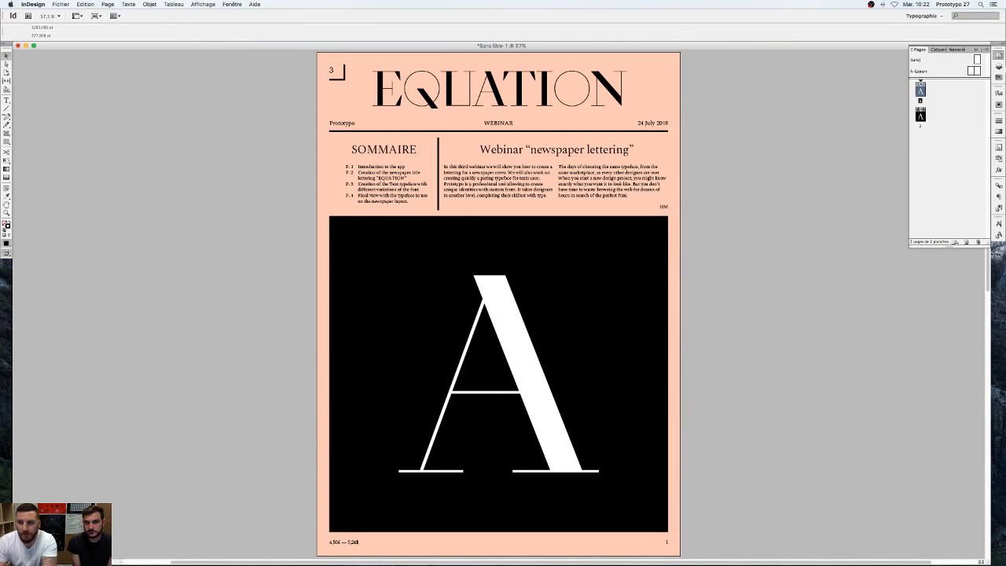
Step: Examine the second page of the newspaper layout at 100% zoom, checking the title, headings and body text
left_click(921, 116)
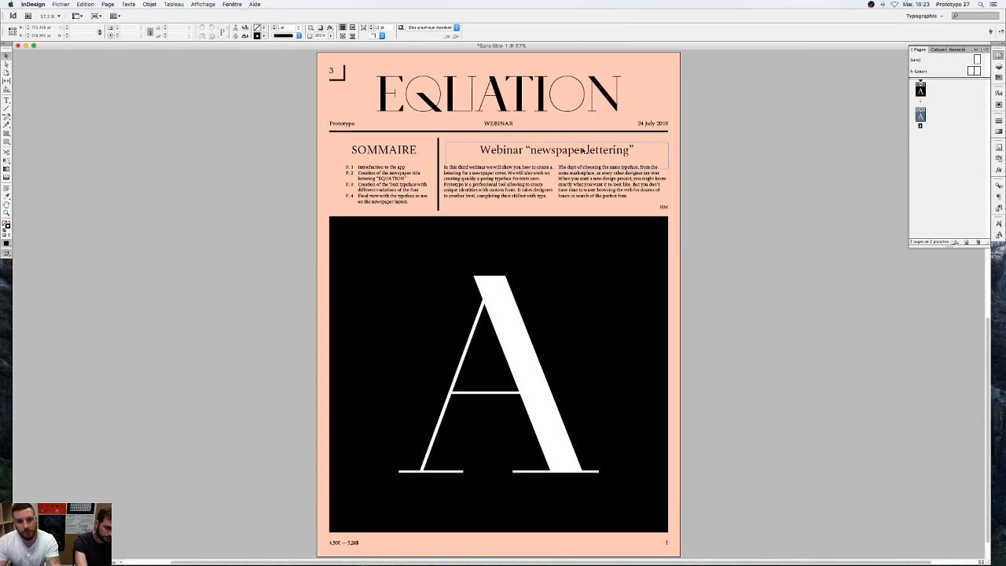
key("super+equal")
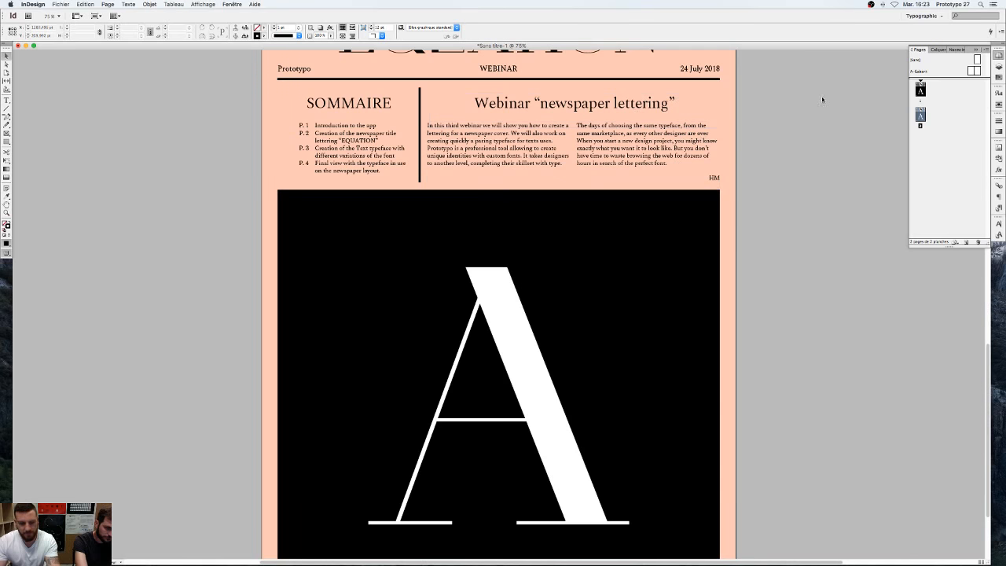
scroll(792, 131, "up", 3)
key("super+equal")
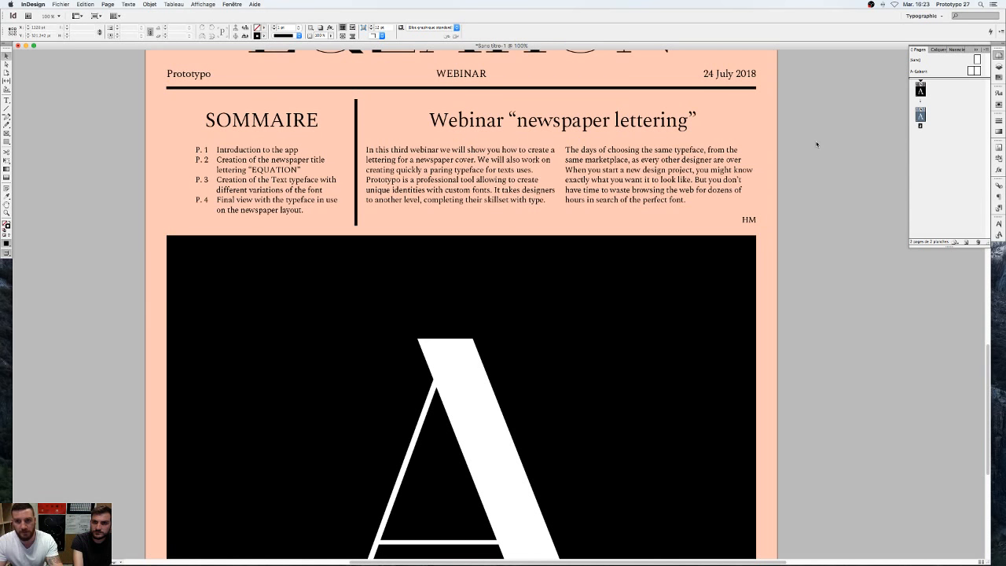
Step: Switch back to Prototypo in Chrome
key("super+Tab")
key("super+Tab")
key("super+Tab")
key("super+Tab")
key("super+Tab")
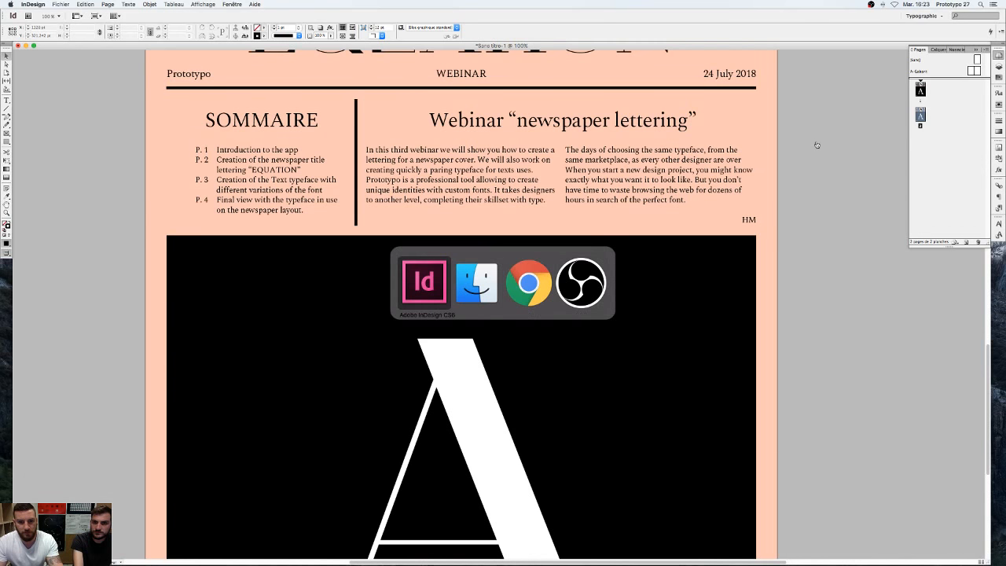
key("super+Tab")
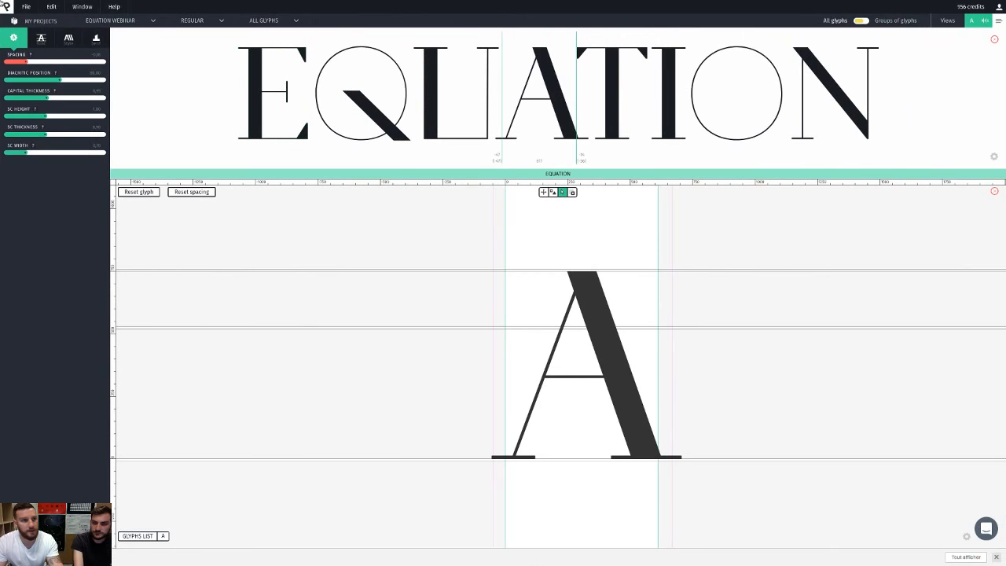
Step: Create a font family named Spectral titles from the Elzevir template, skipping the guided setup
left_click(26, 7)
left_click(33, 22)
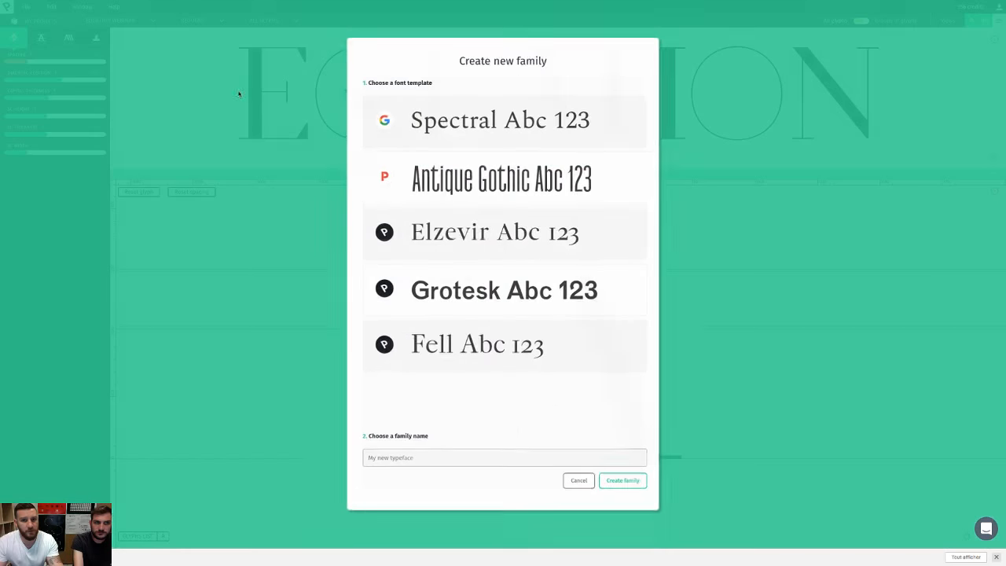
left_click(504, 122)
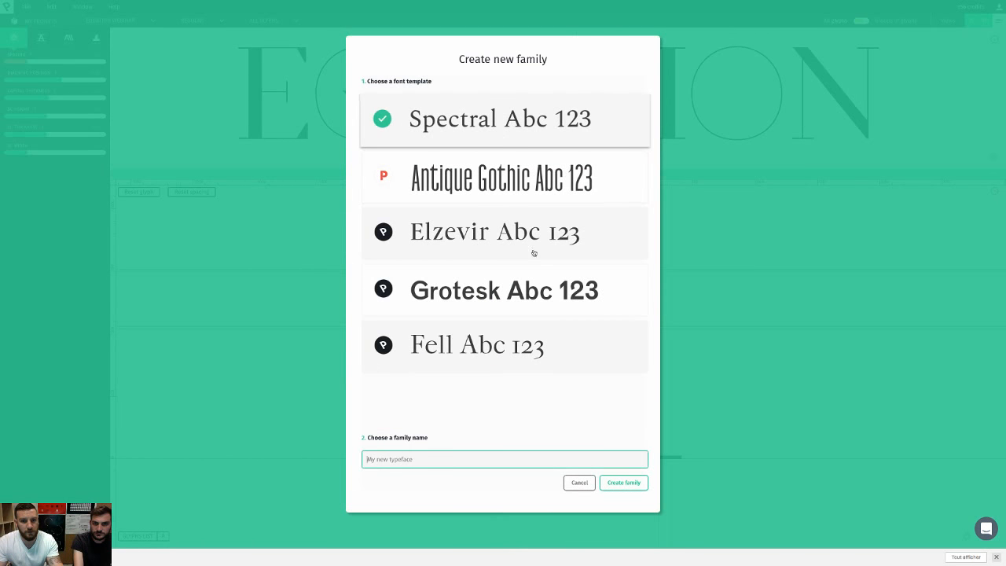
left_click(452, 459)
type("S")
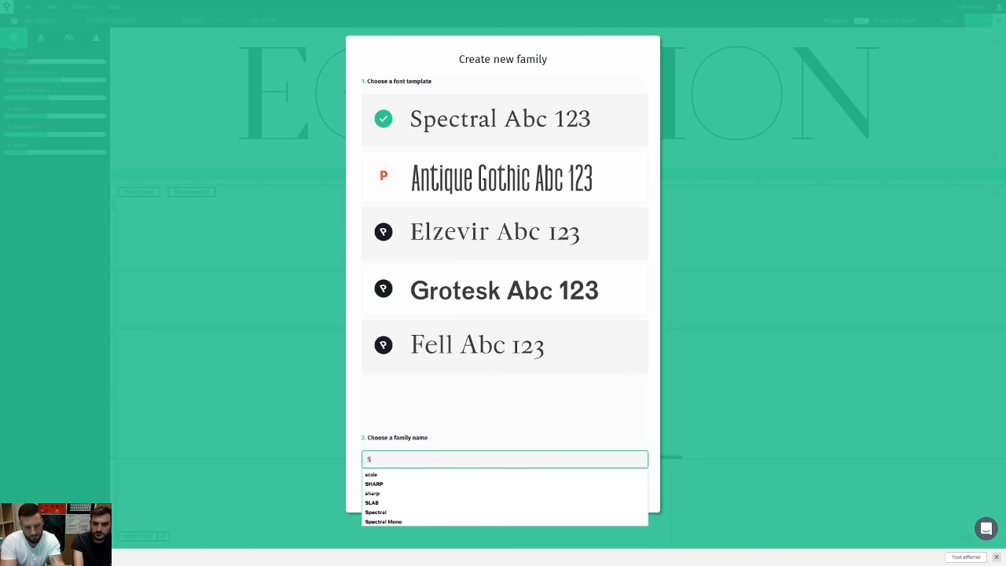
type("pectral")
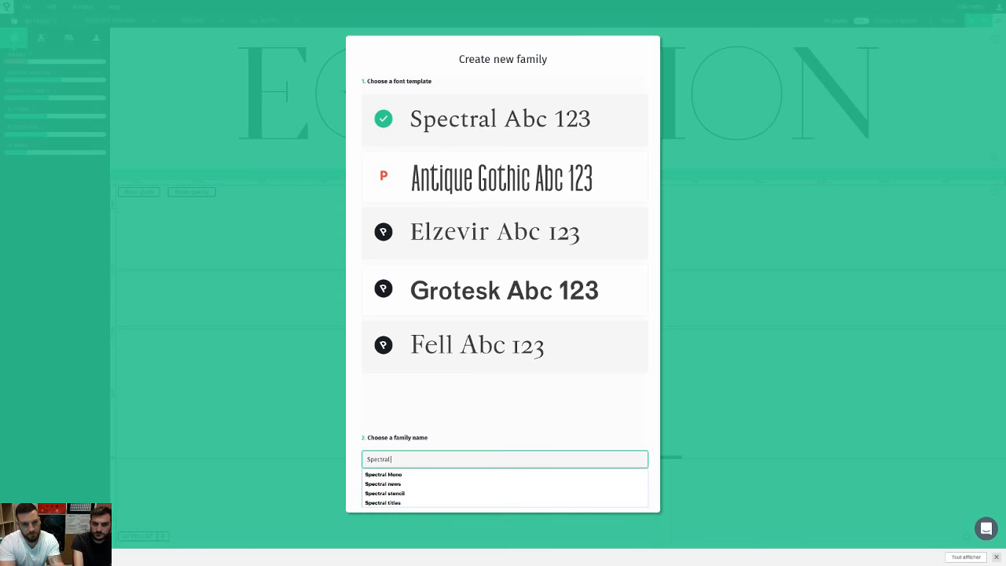
type(" ti")
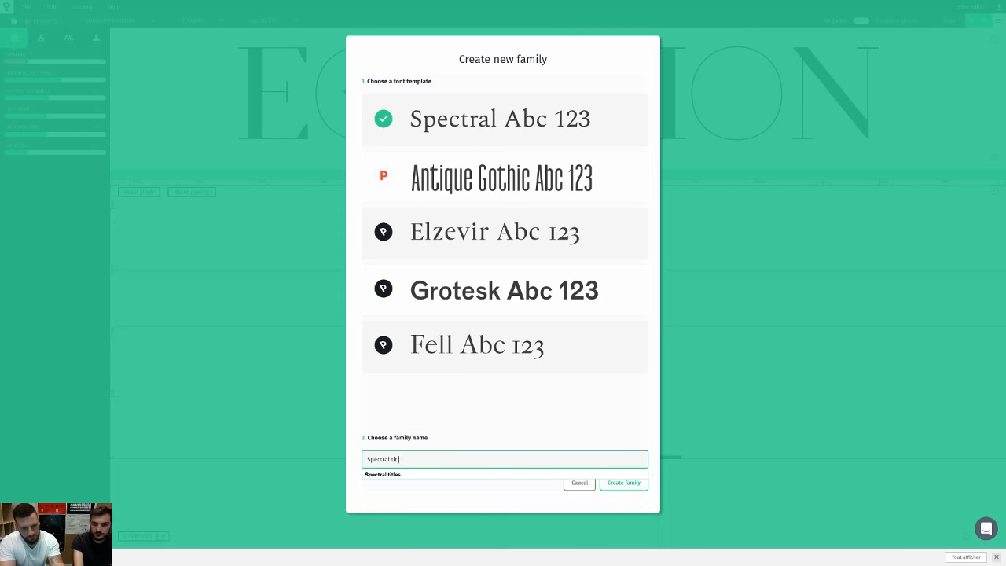
type("t")
left_click(475, 475)
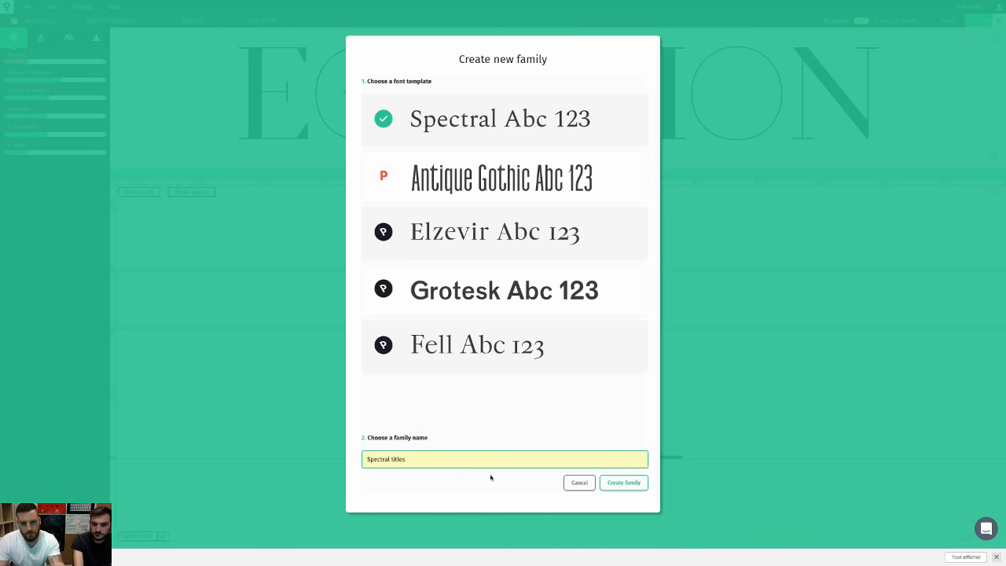
left_click(476, 241)
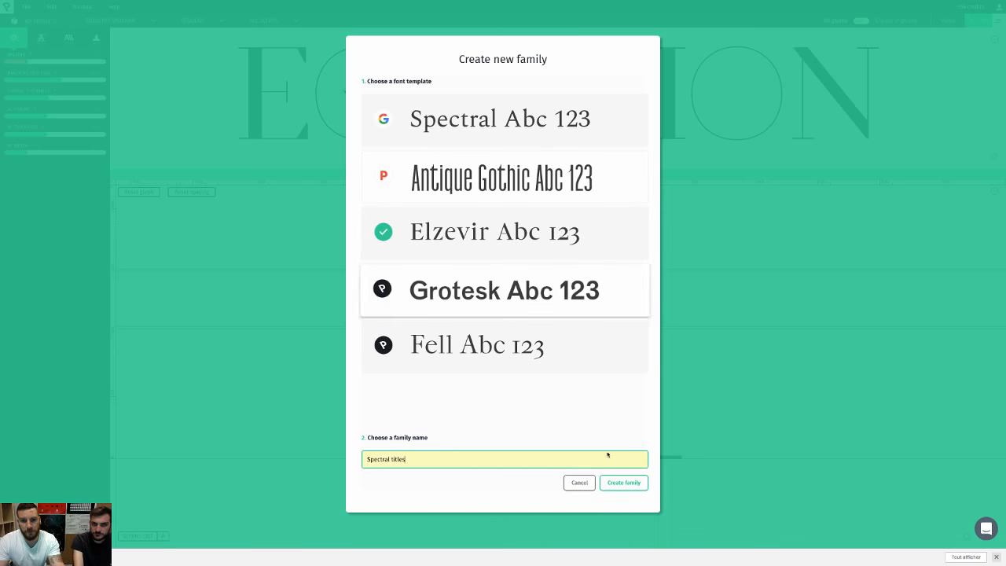
left_click(629, 484)
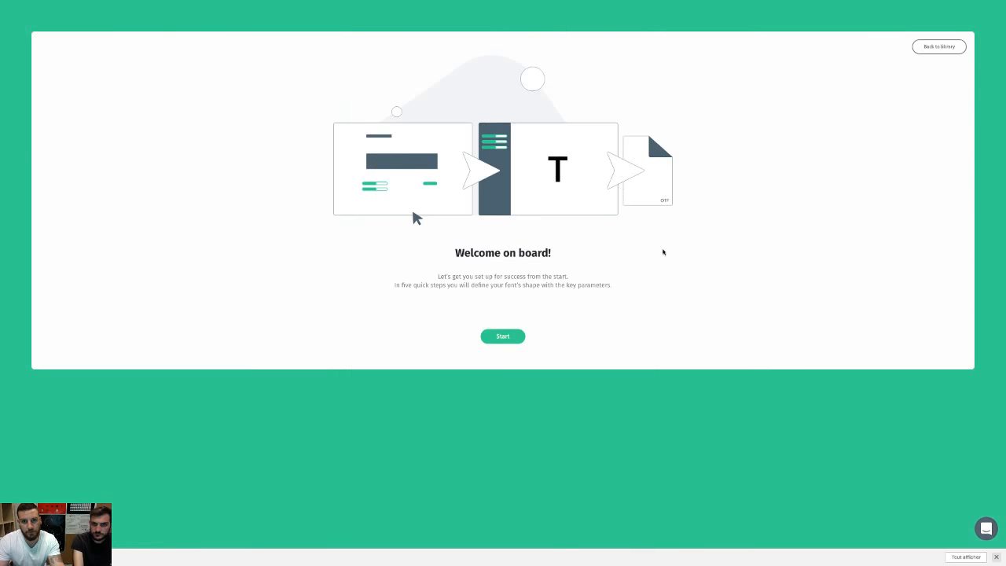
left_click(903, 48)
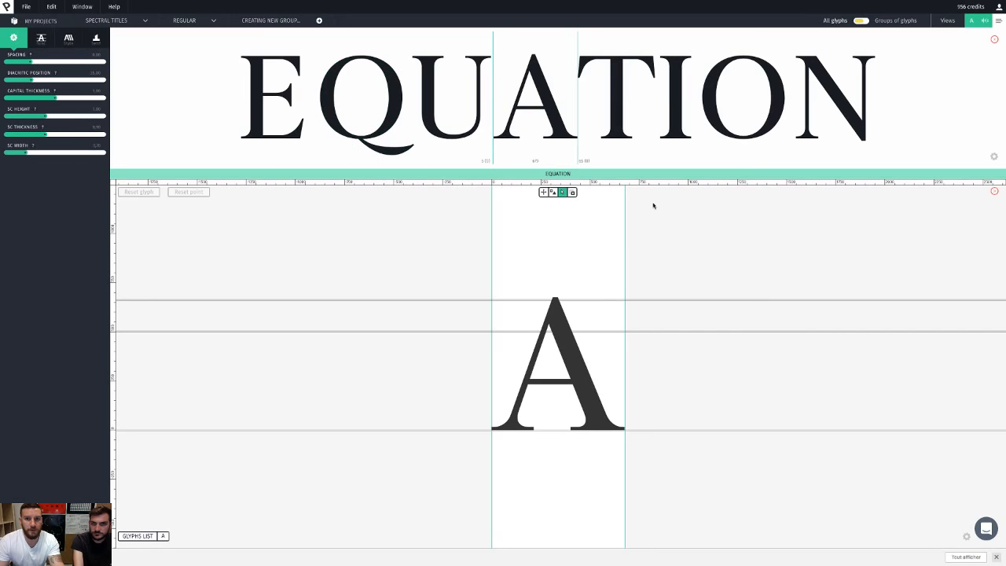
Step: Replace the preview word with Spectral
left_click(527, 173)
type("Spectral")
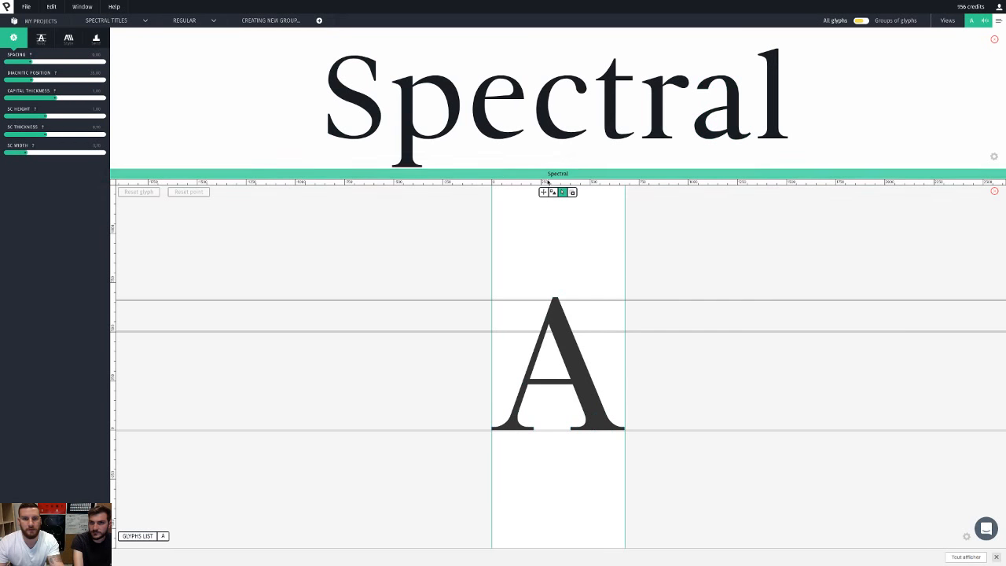
Step: Create another project from the project library, using the Spectral template and the family name Spectral TITLES, and skip the guided setup
left_click(56, 21)
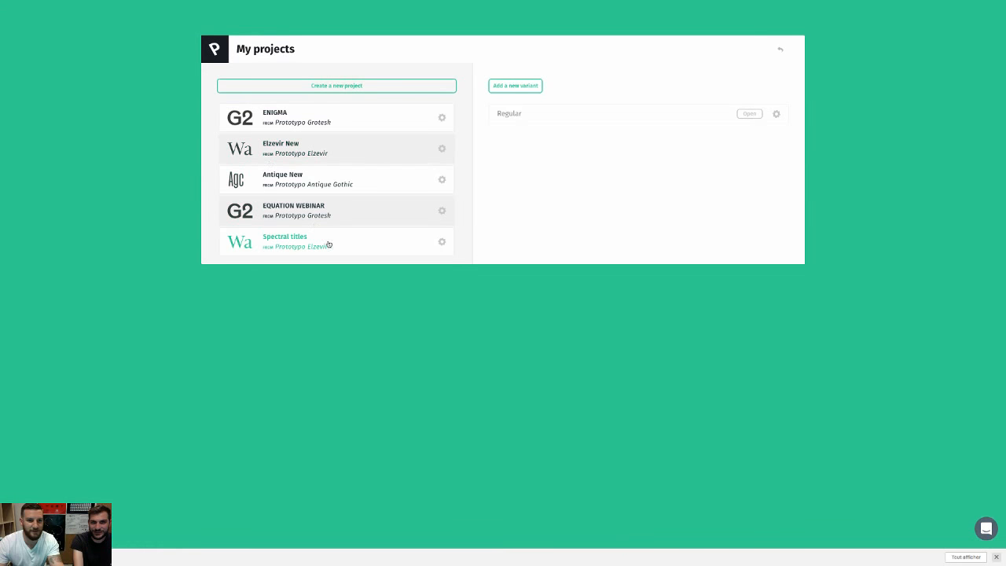
left_click(339, 86)
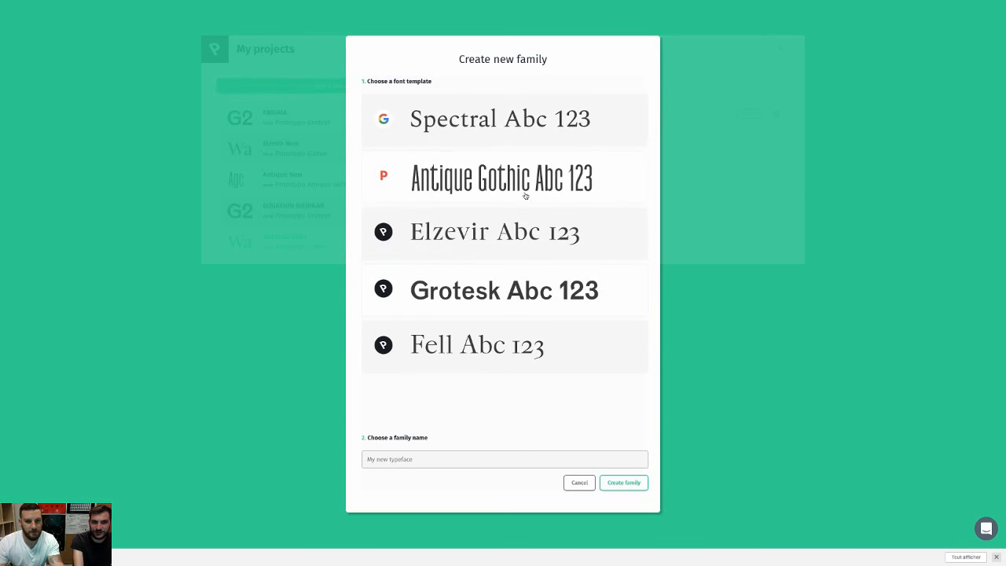
left_click(508, 120)
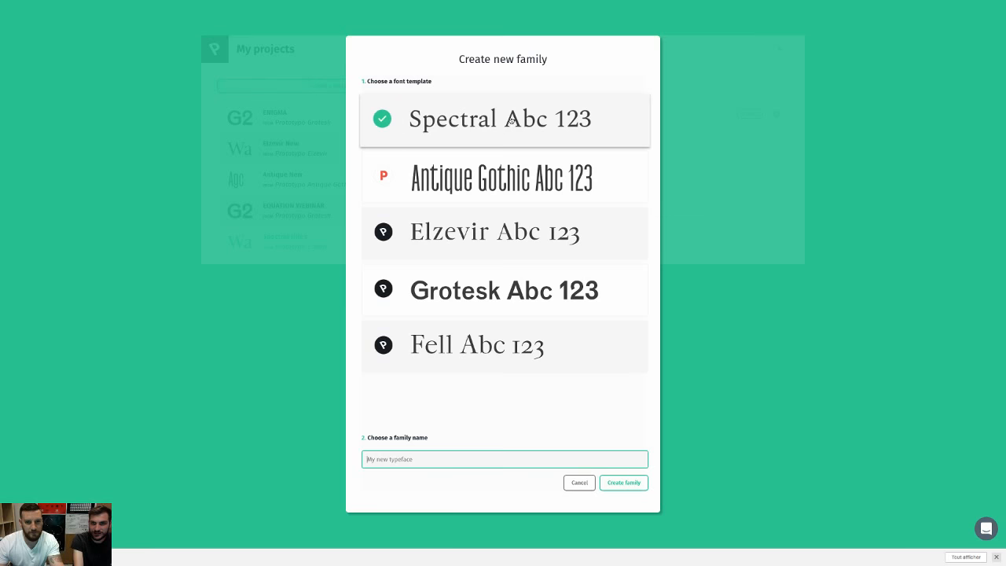
left_click(478, 457)
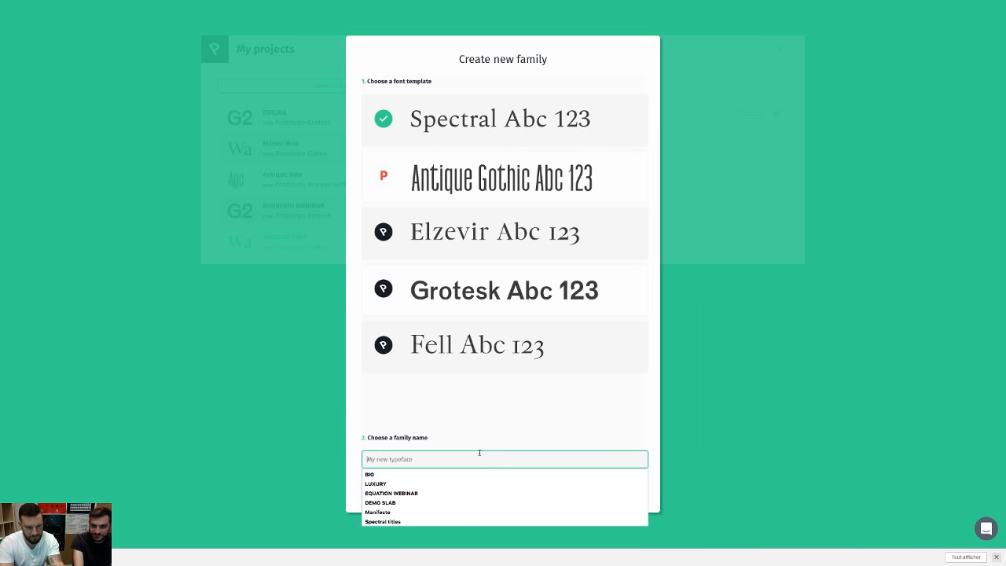
type("Spectral")
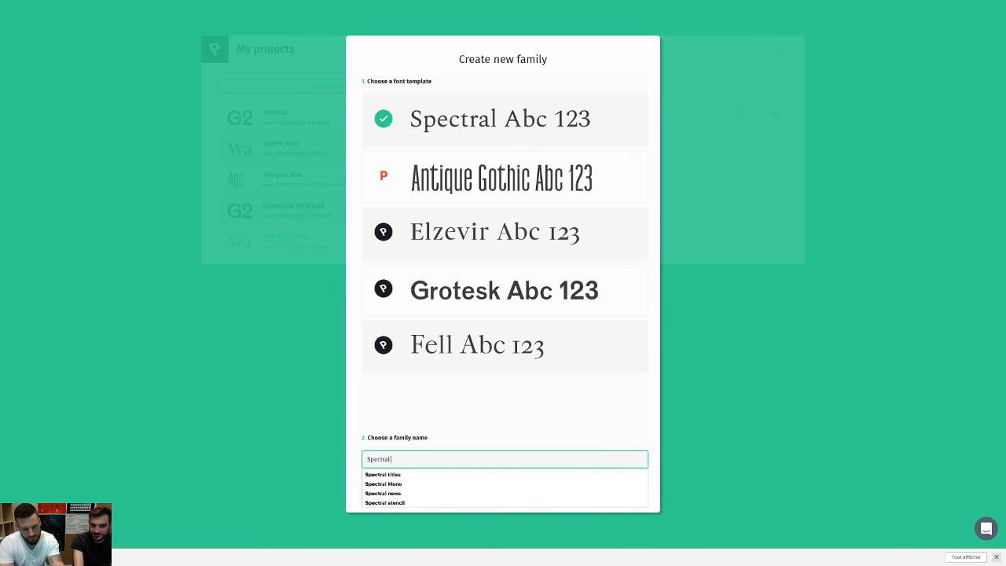
type(" TITLES")
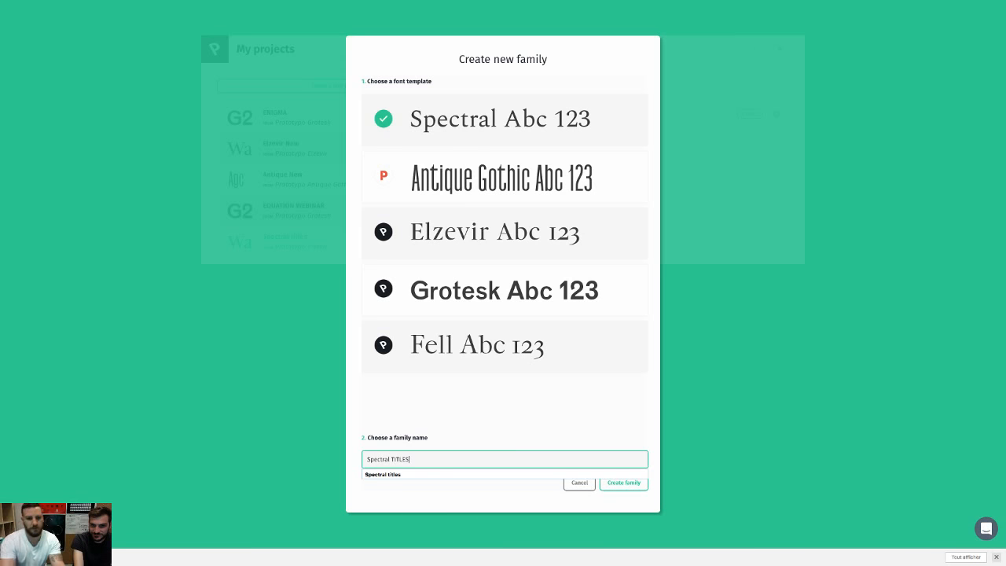
left_click(617, 487)
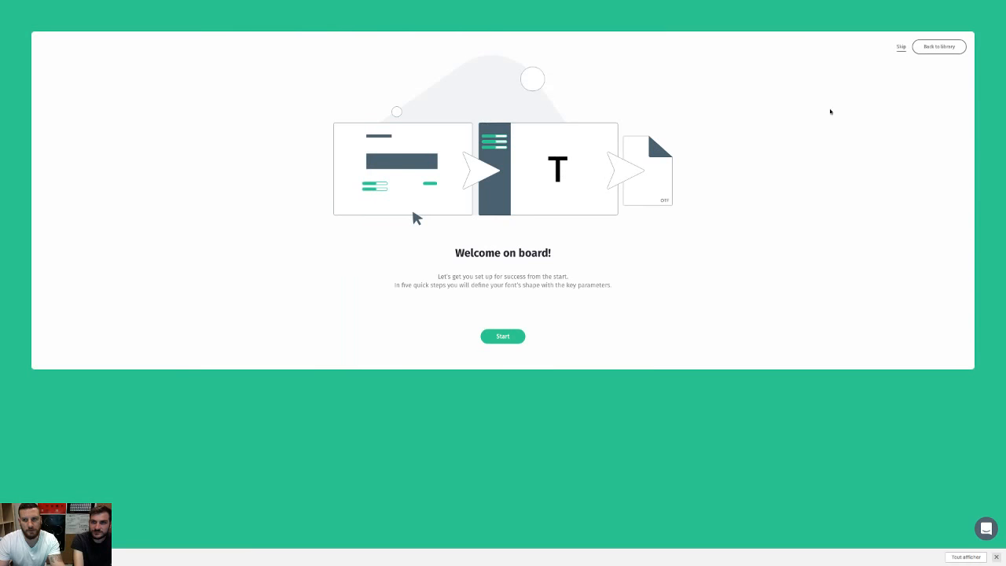
left_click(904, 46)
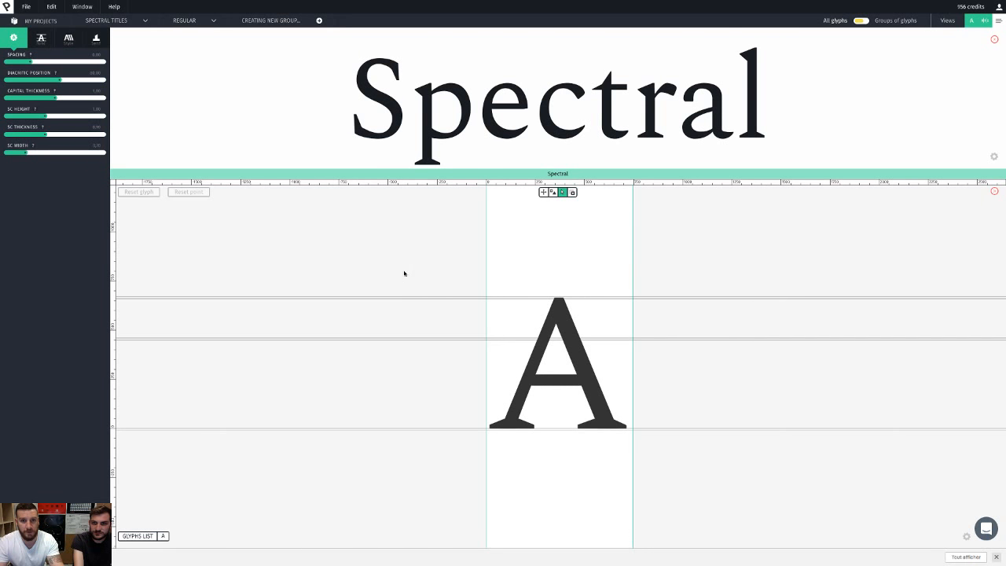
Step: Strengthen the typeface's thick-thin contrast and tighten its overall letter spacing slightly
left_click(61, 41)
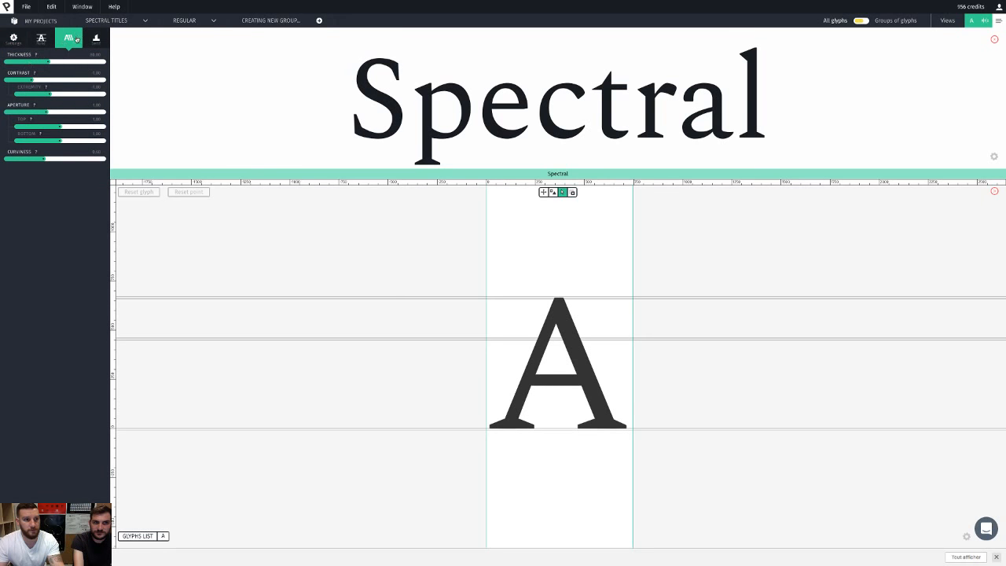
mouse_move(37, 80)
left_mouse_down()
mouse_move(96, 73)
mouse_move(41, 77)
mouse_move(71, 74)
left_mouse_up()
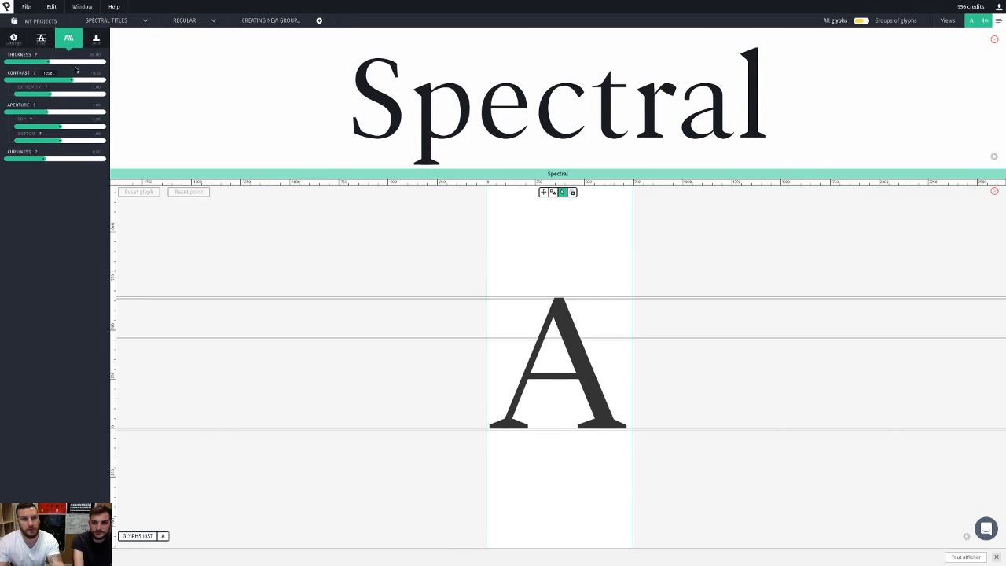
left_click(14, 38)
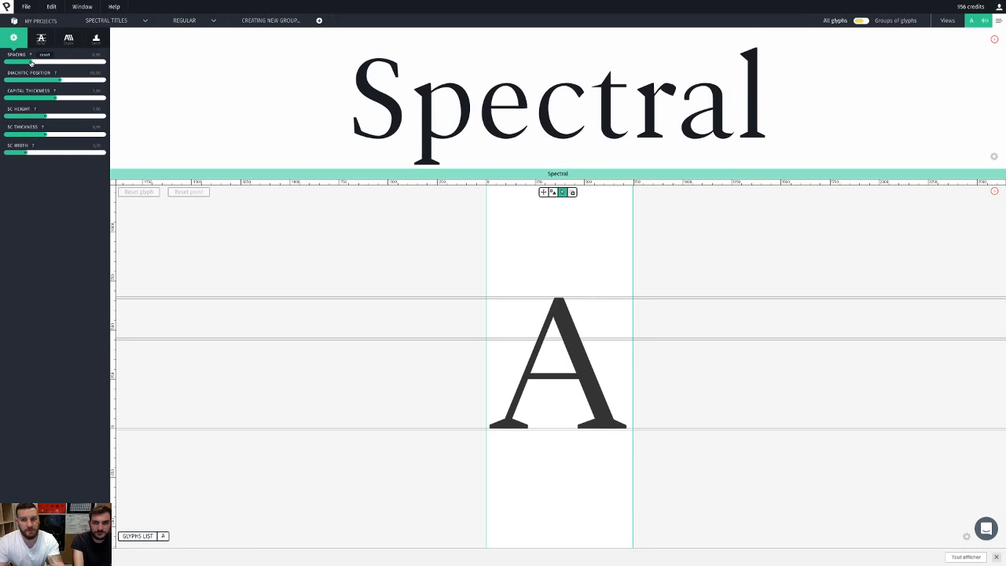
left_click_drag(30, 63, 24, 63)
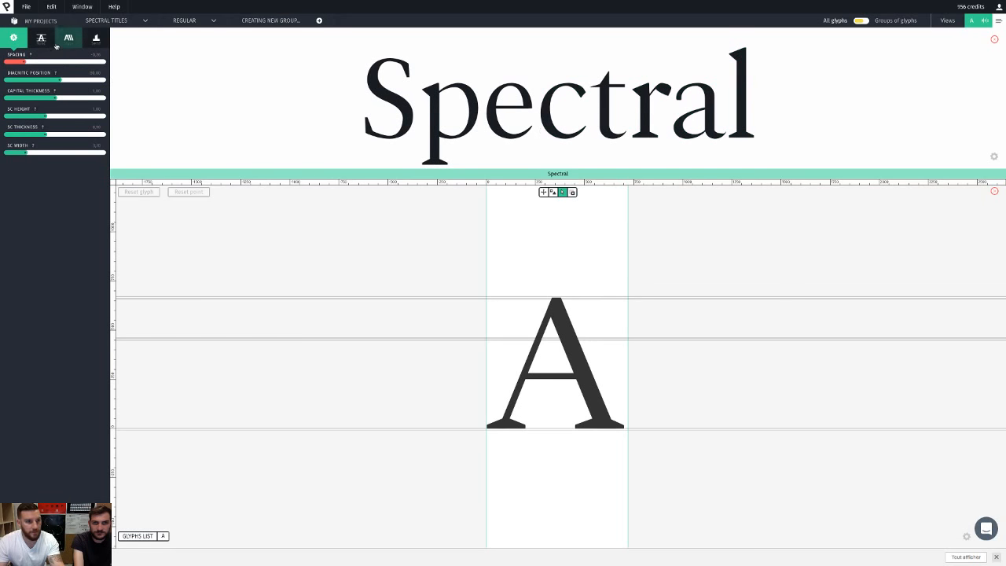
left_click(45, 44)
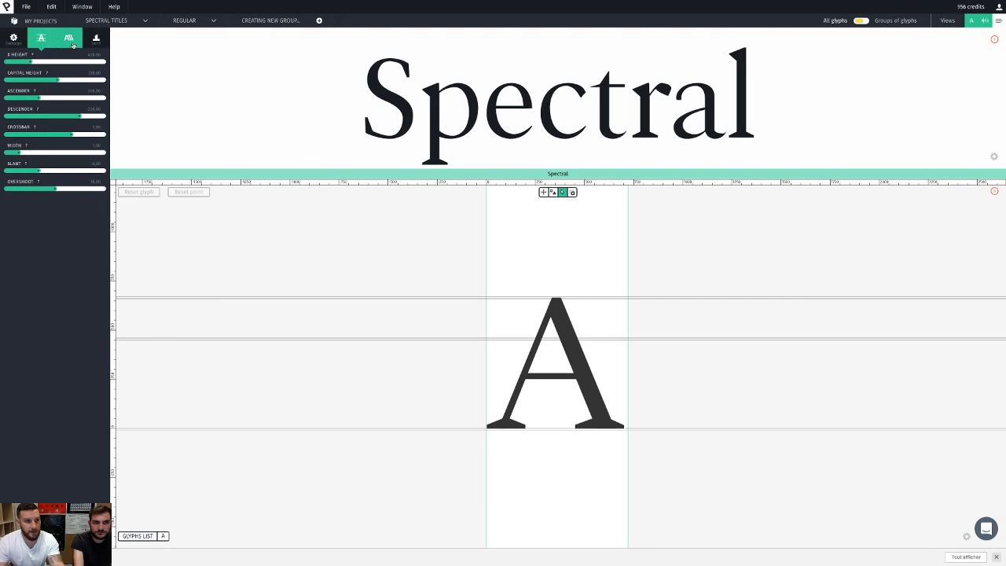
left_click(72, 45)
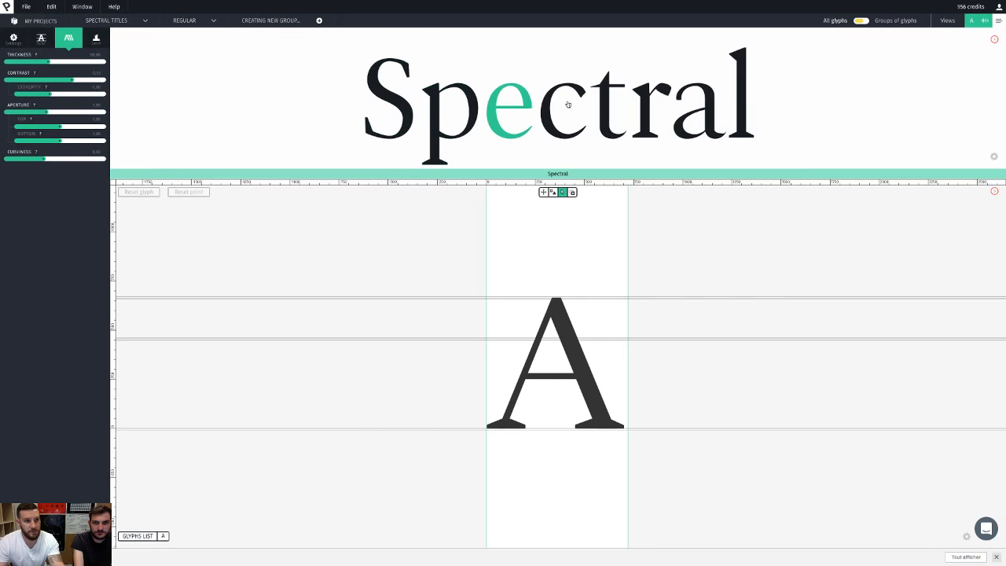
Step: Thicken the upper terminal of the lowercase a to about 80 units by shifting its inner node outward
left_click(690, 103)
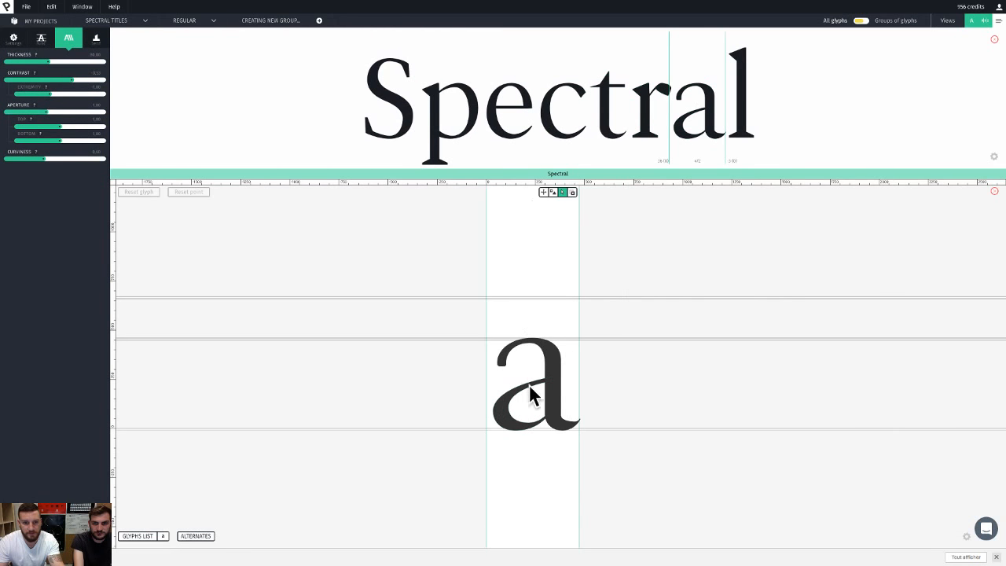
scroll(514, 369, "up", 2)
scroll(503, 360, "up", 1)
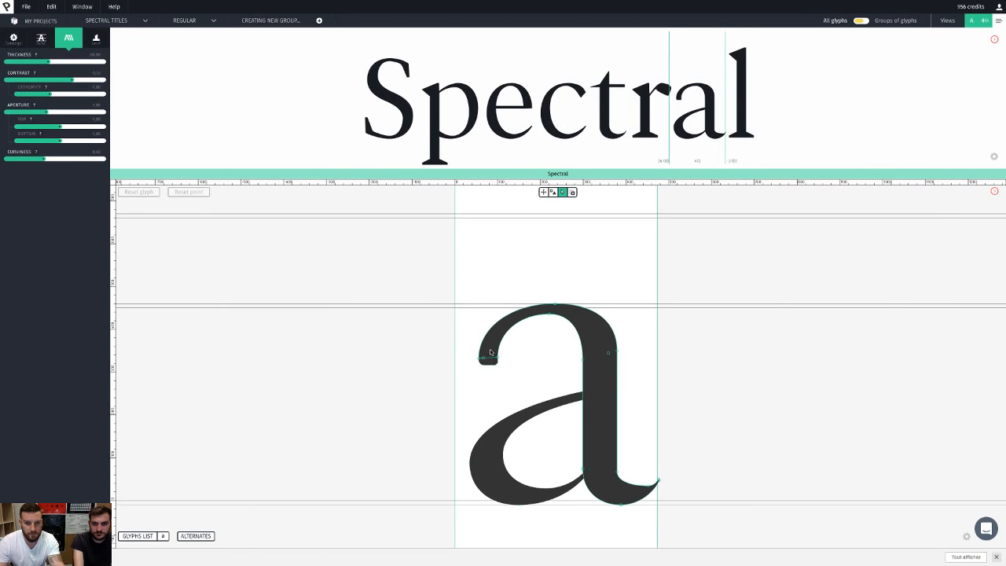
left_click_drag(498, 358, 506, 358)
key("shift+Right")
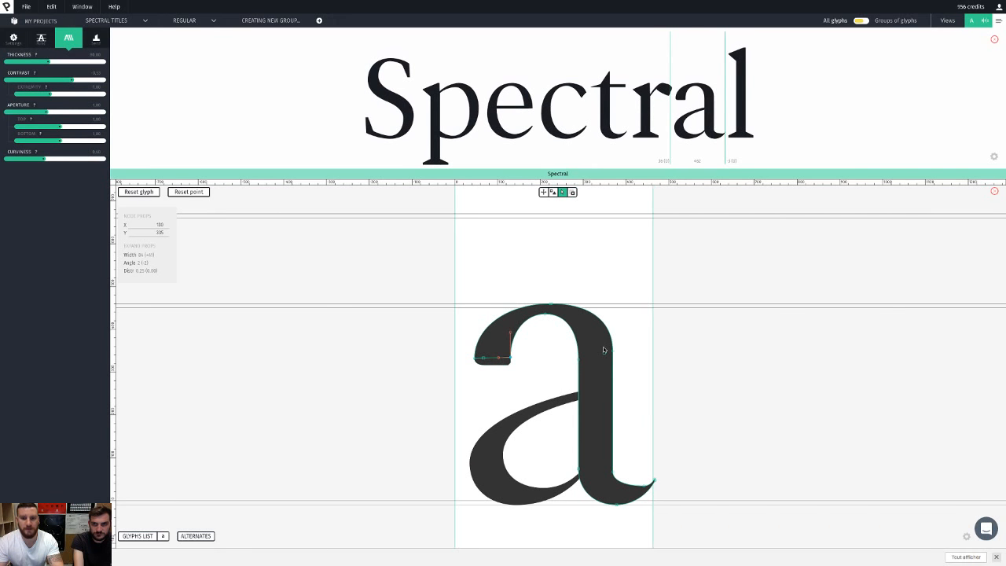
key("Left")
key("Left")
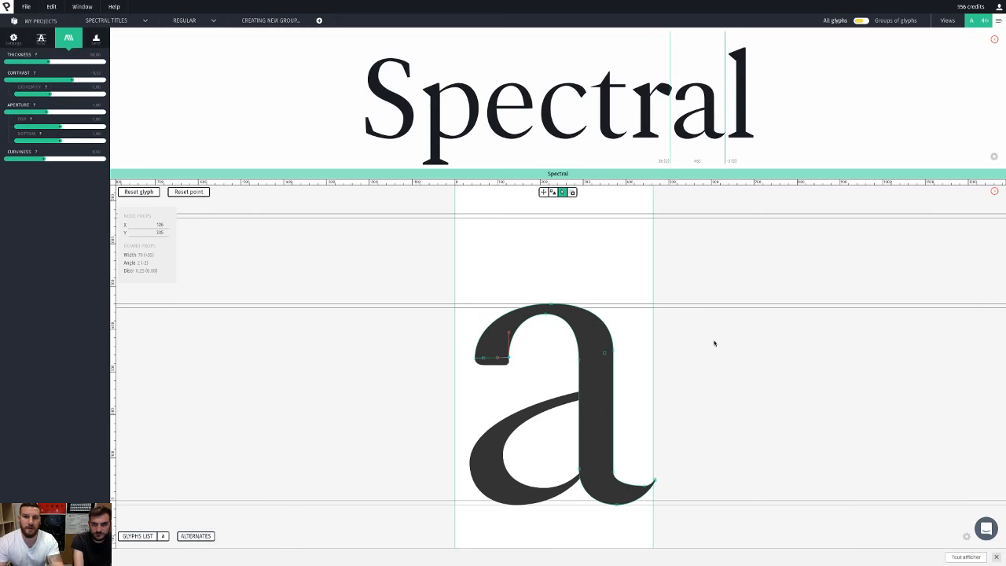
Step: Thicken the lower curves of the lowercase e and c to about 70 units by raising their inner bottom nodes
left_click(486, 123)
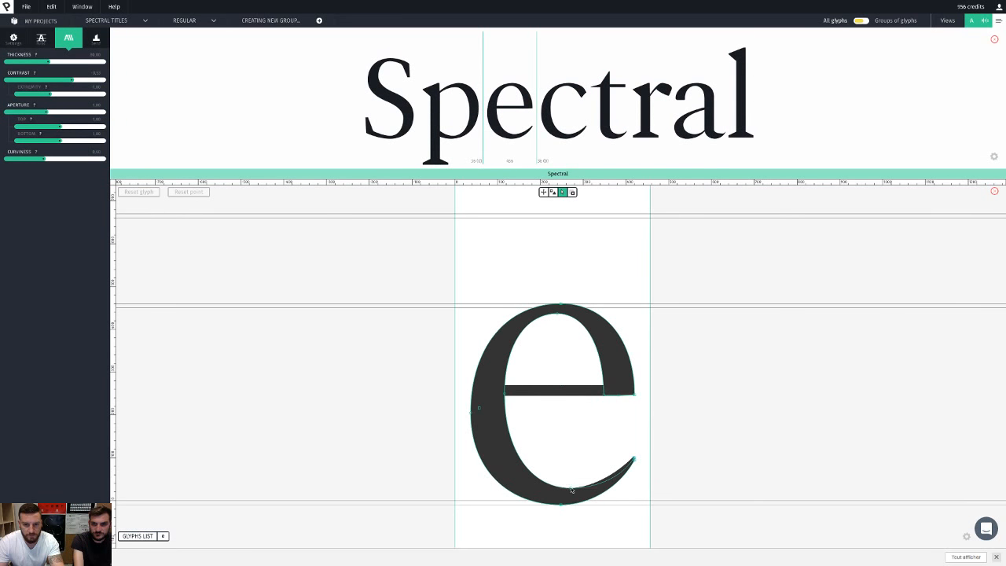
left_click_drag(571, 491, 577, 479)
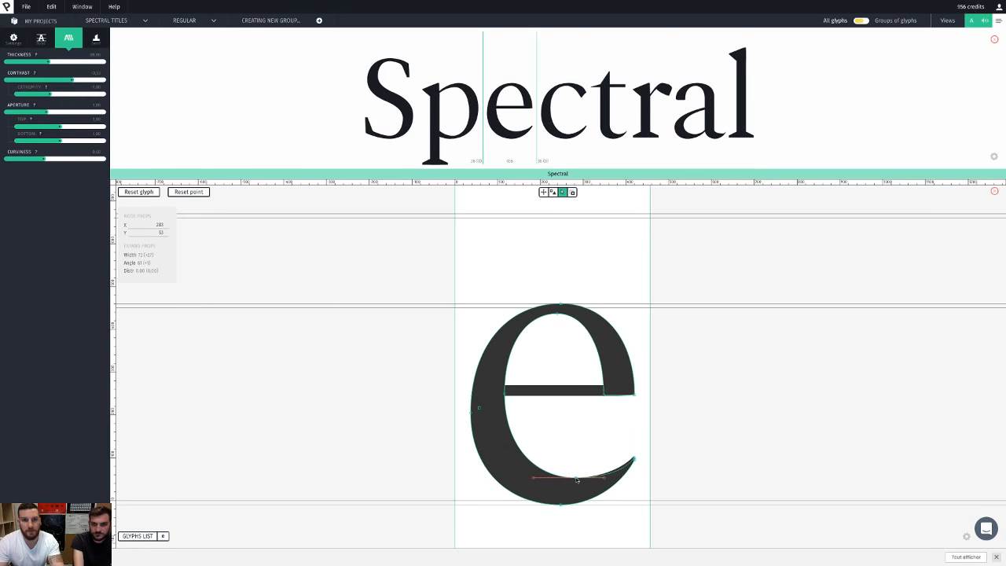
left_click(555, 135)
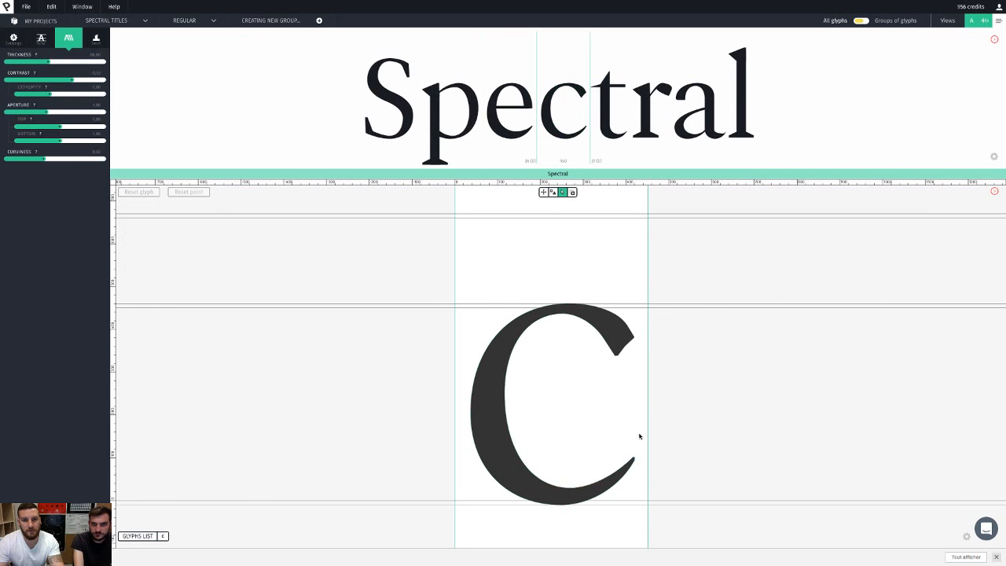
left_click_drag(574, 486, 577, 479)
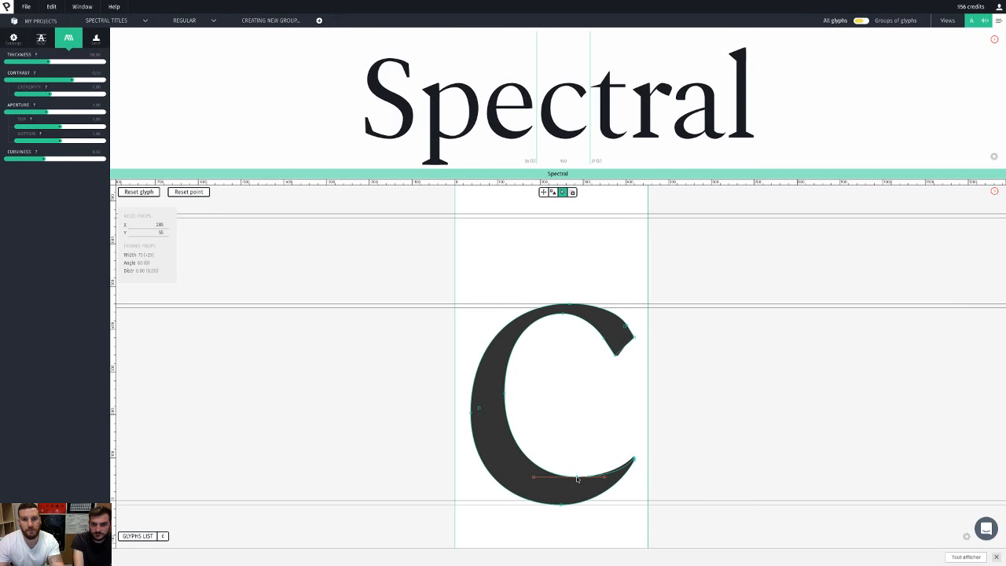
Step: Thicken the upper curve of the lowercase p's bowl to about 72 units by lowering its inner top node
left_click(469, 140)
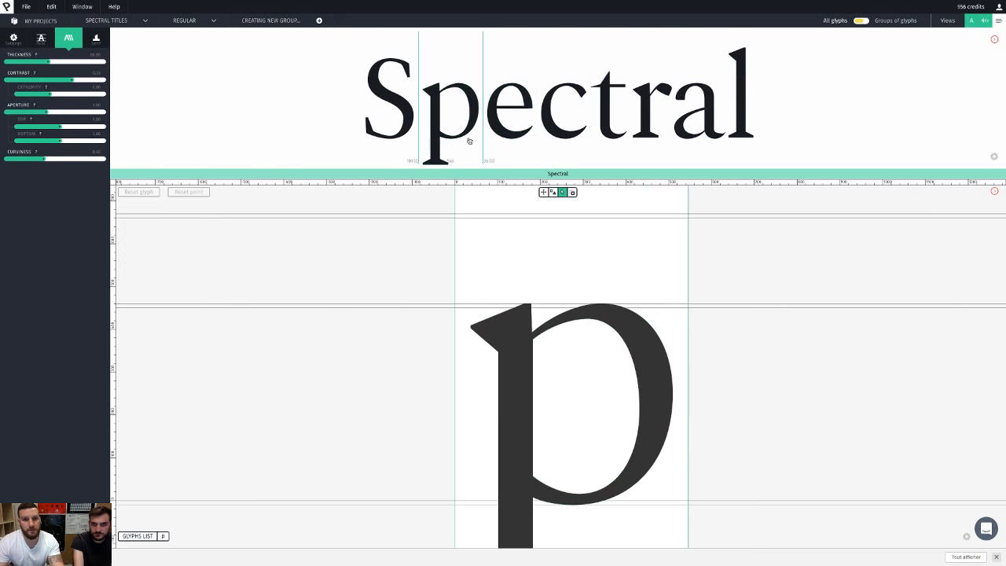
left_click_drag(586, 321, 580, 329)
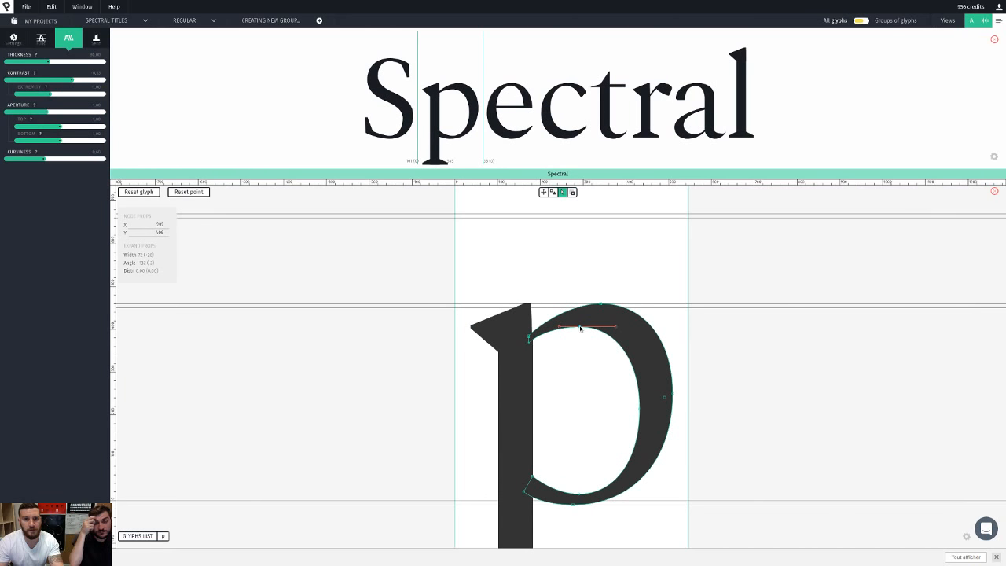
left_click(810, 334)
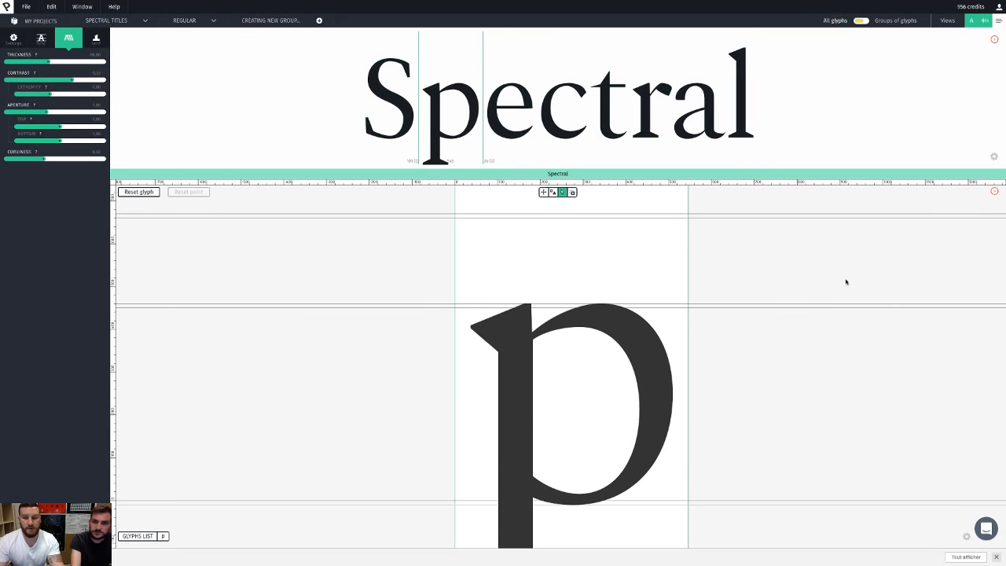
Step: Export the Spectral Titles font with the sample paragraph preview shown, and check the newspaper layout in InDesign before returning to Prototypo
left_click(1002, 20)
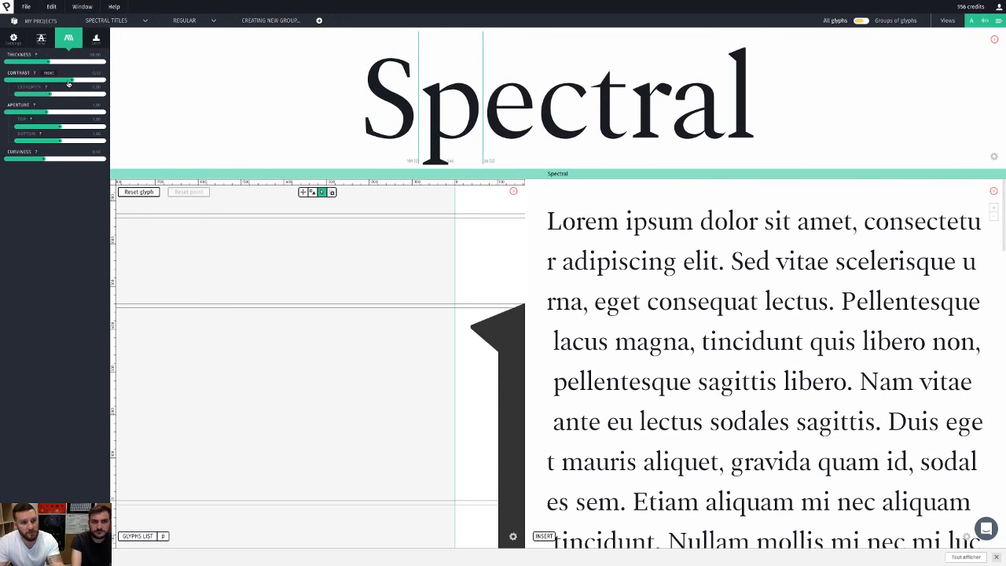
mouse_move(67, 81)
left_mouse_down()
mouse_move(44, 82)
mouse_move(100, 71)
mouse_move(73, 81)
left_mouse_up()
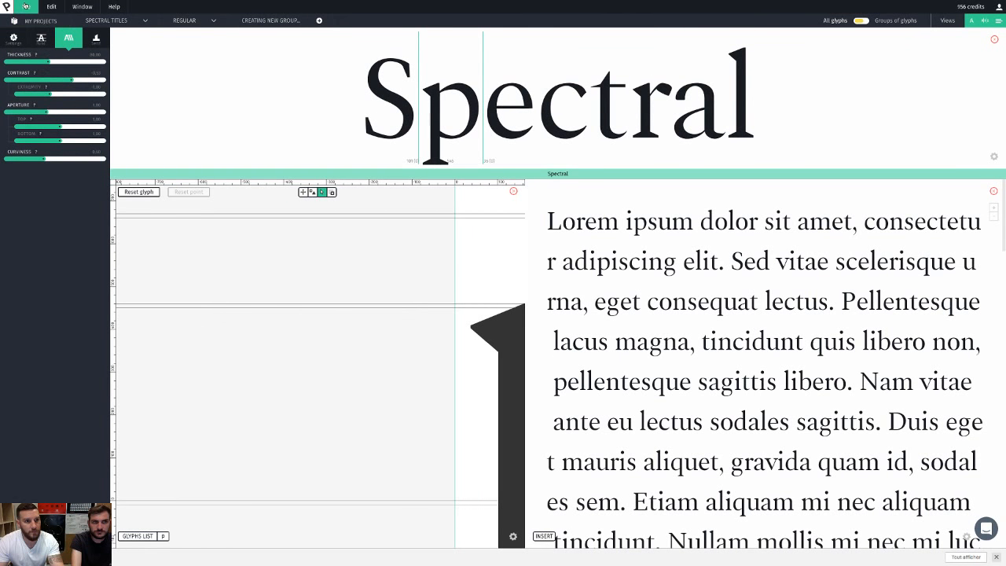
left_click(25, 6)
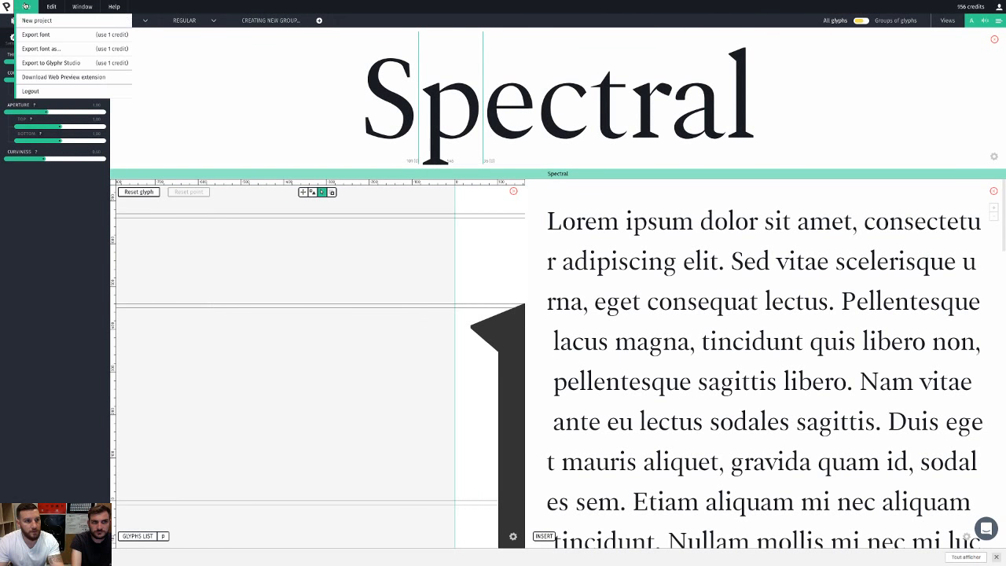
left_click(52, 38)
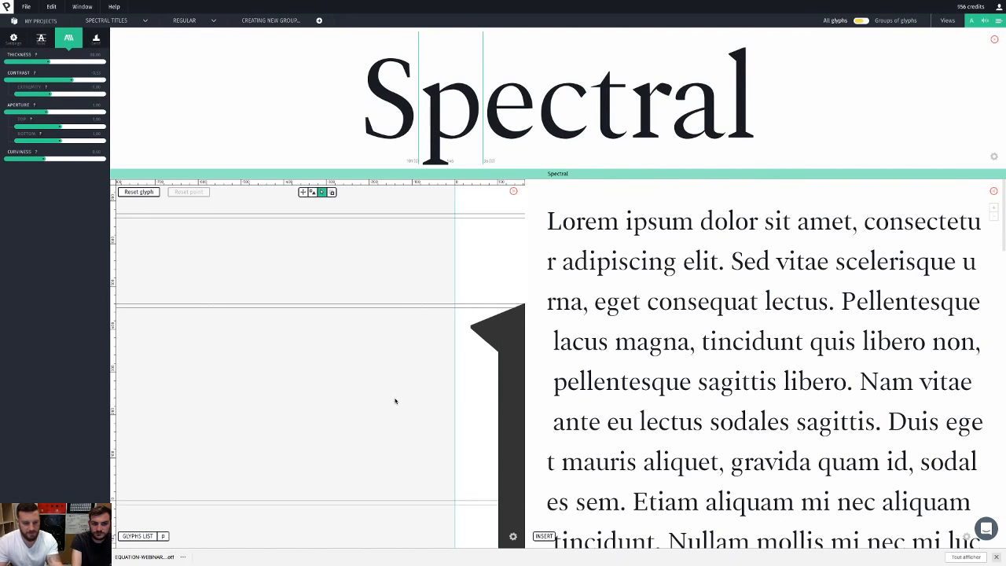
key("super+Tab")
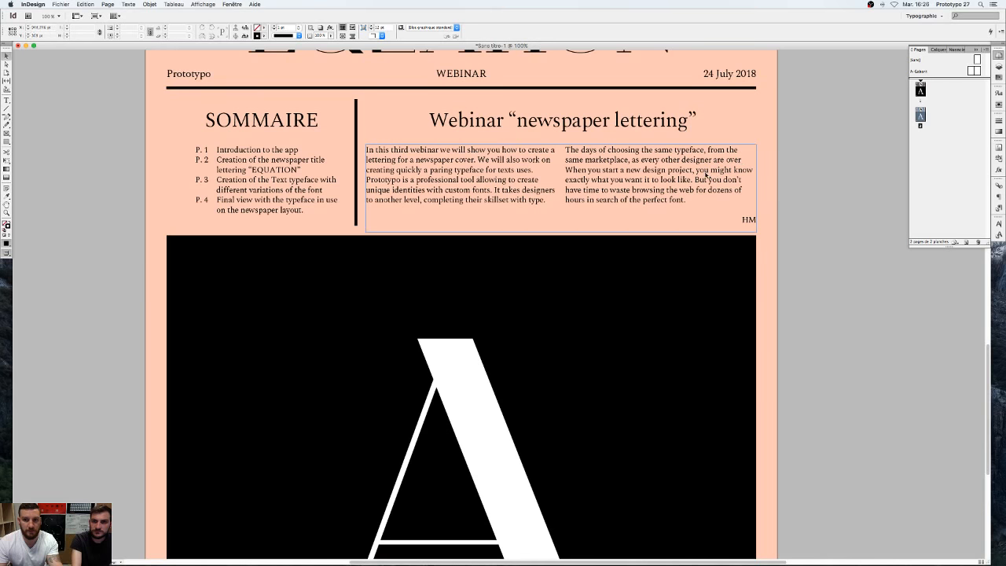
key("super+Tab")
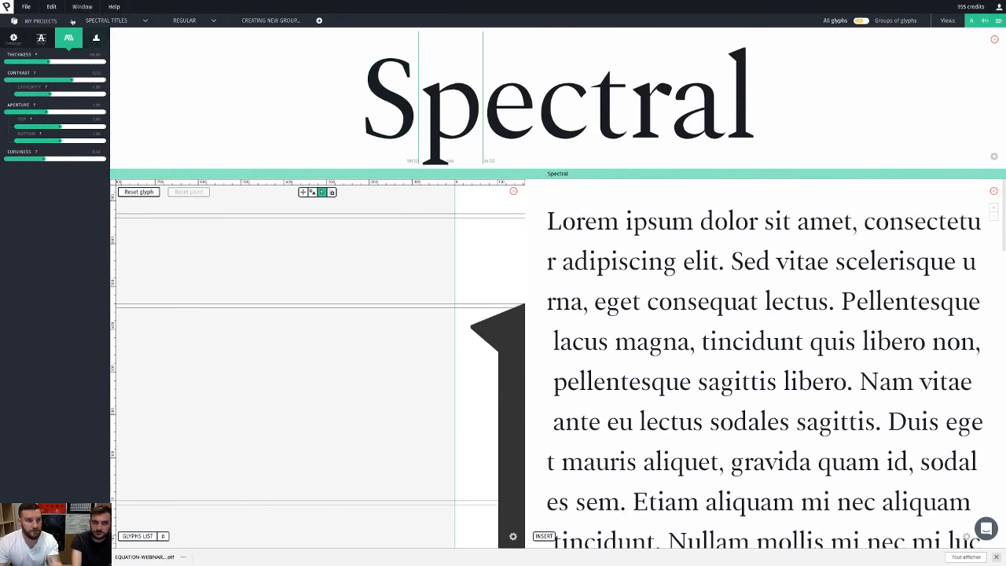
Step: Create a new font family called Spectral Text from the Spectral template and skip the guided setup
left_click(27, 9)
left_click(39, 19)
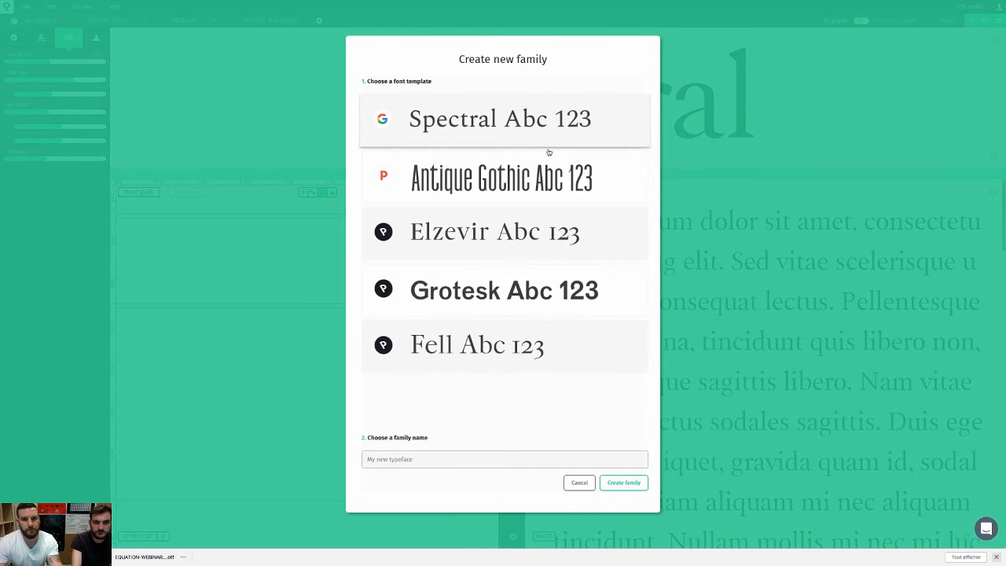
left_click(489, 123)
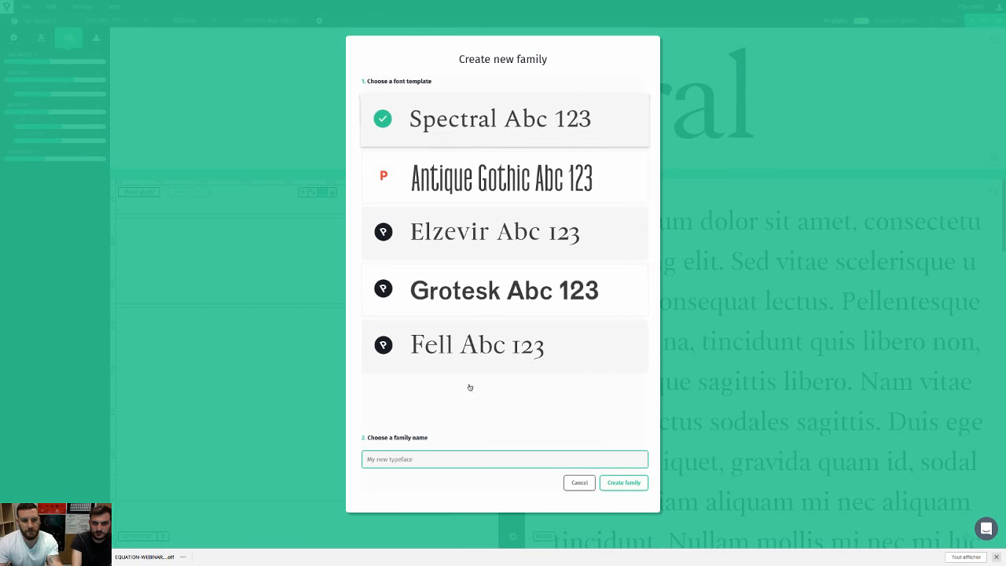
left_click(454, 458)
type("S")
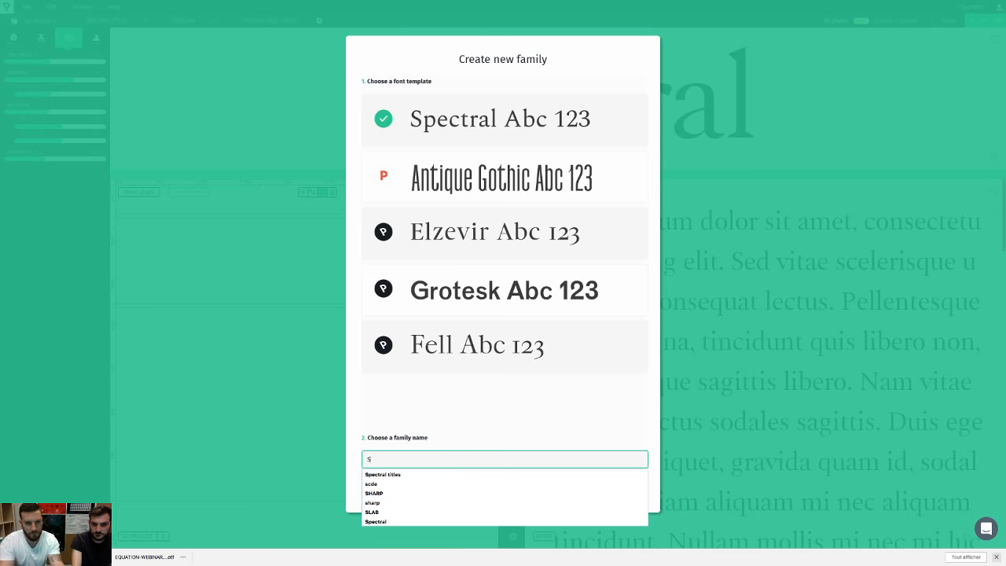
type("pe")
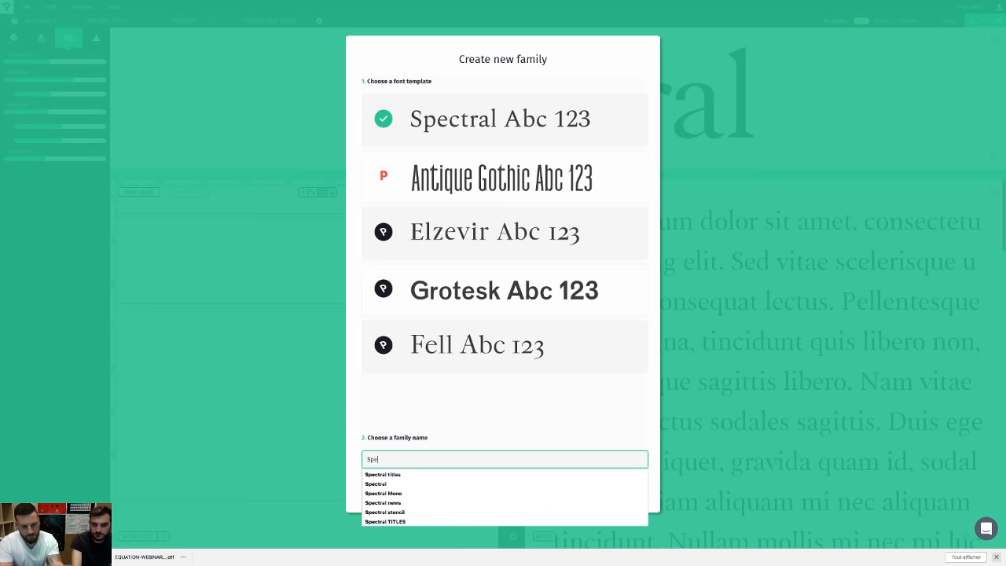
type("ctral Text")
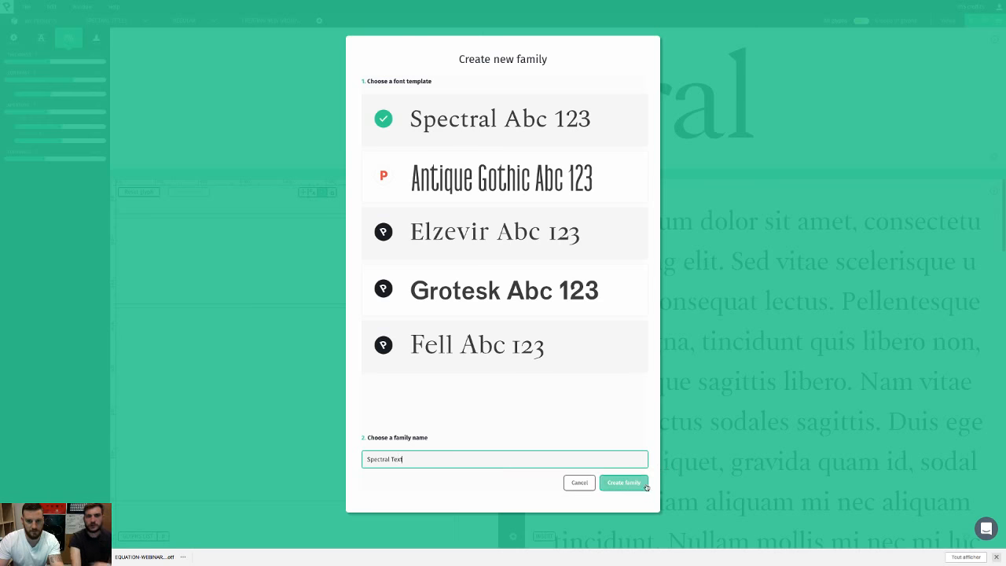
left_click(647, 487)
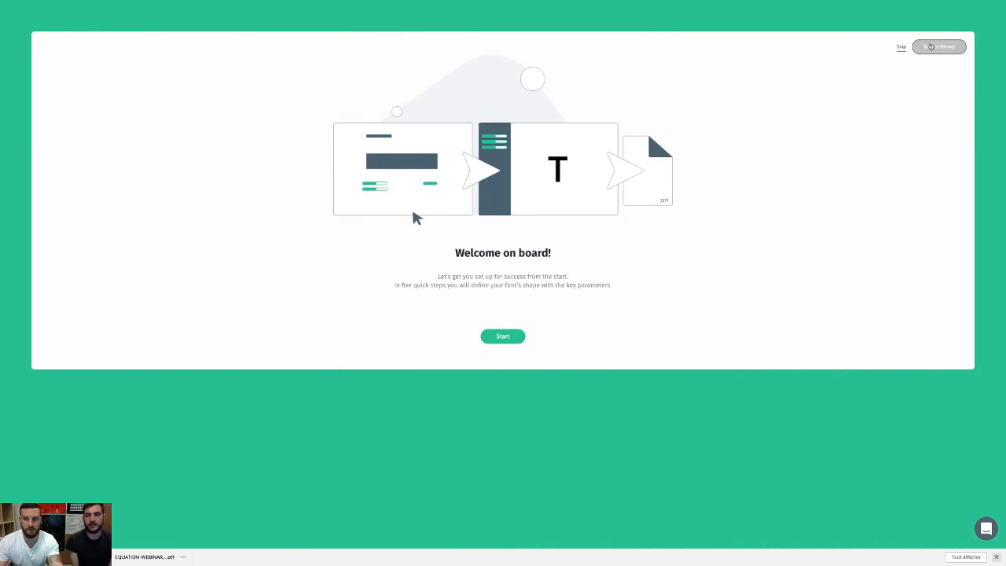
left_click(919, 47)
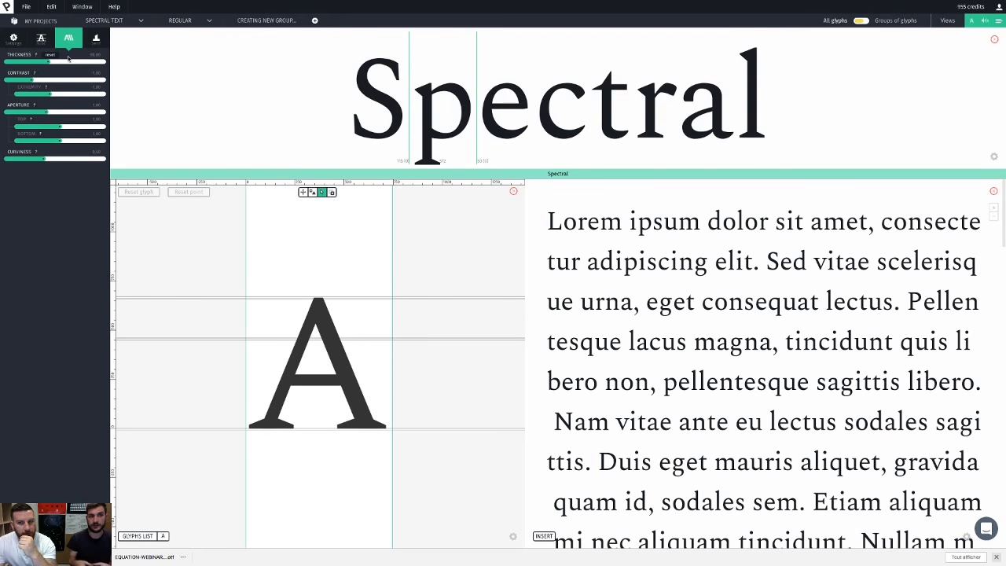
Step: Raise the x-height of the Spectral Text typeface slightly
left_click(996, 556)
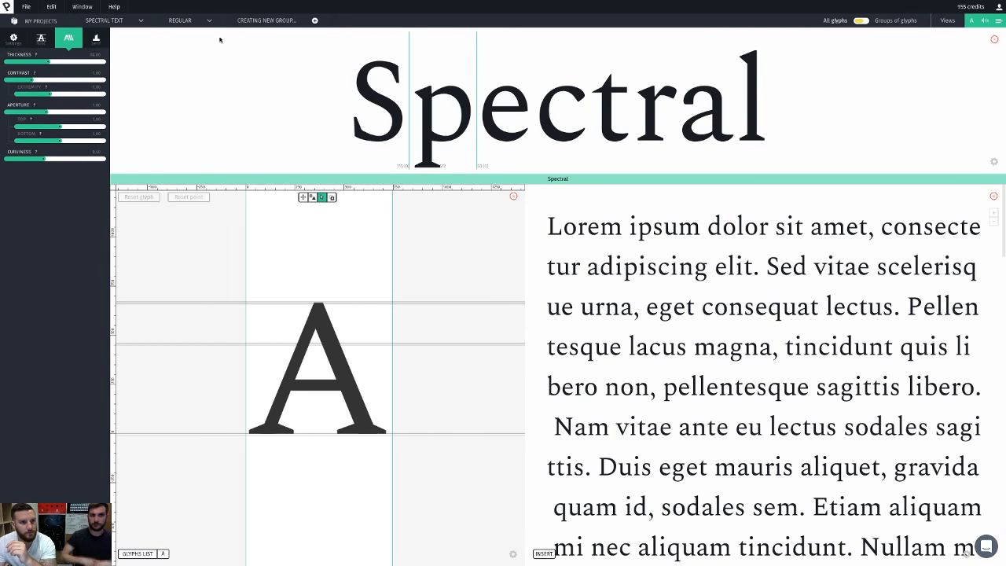
left_click(95, 38)
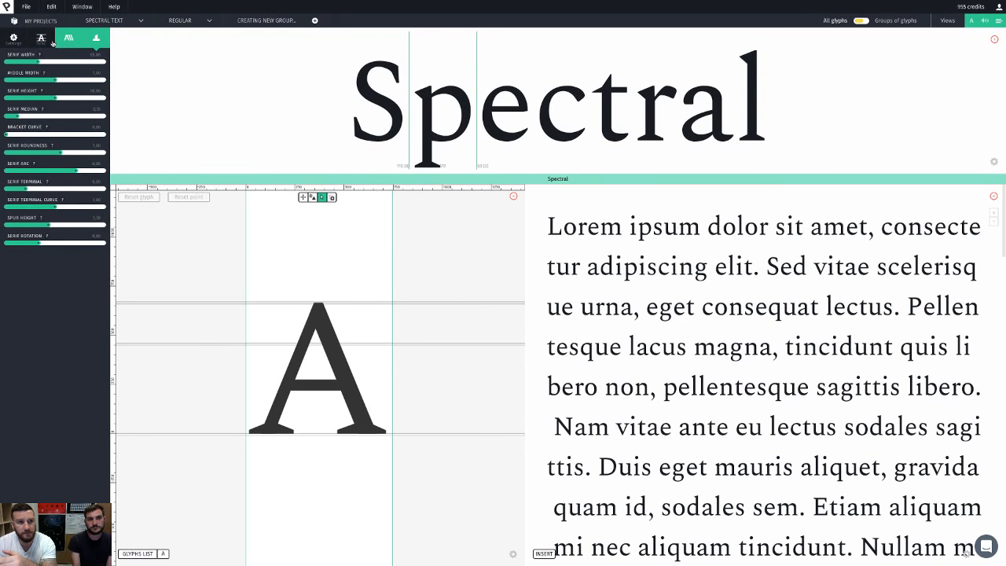
left_click(48, 45)
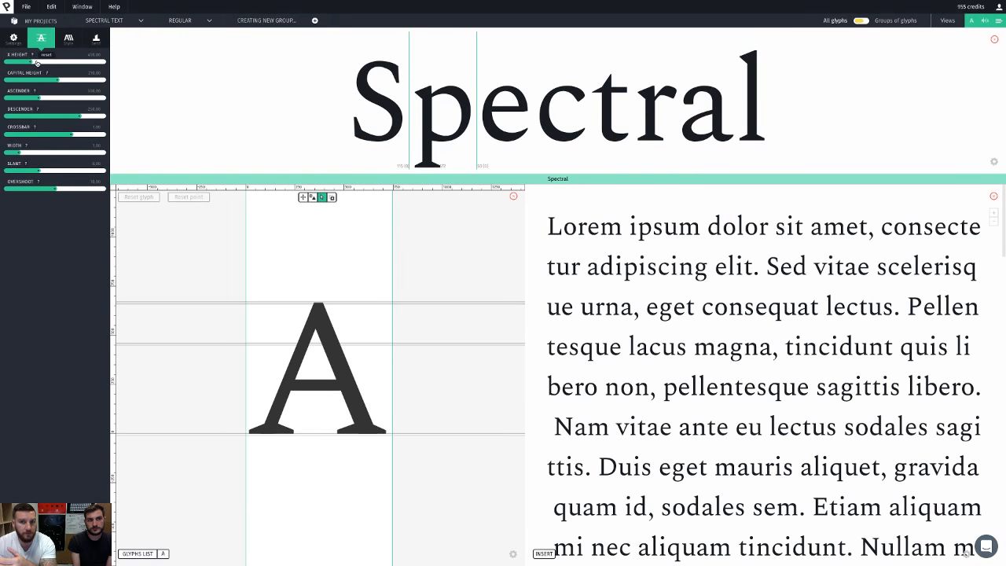
left_click_drag(35, 62, 36, 62)
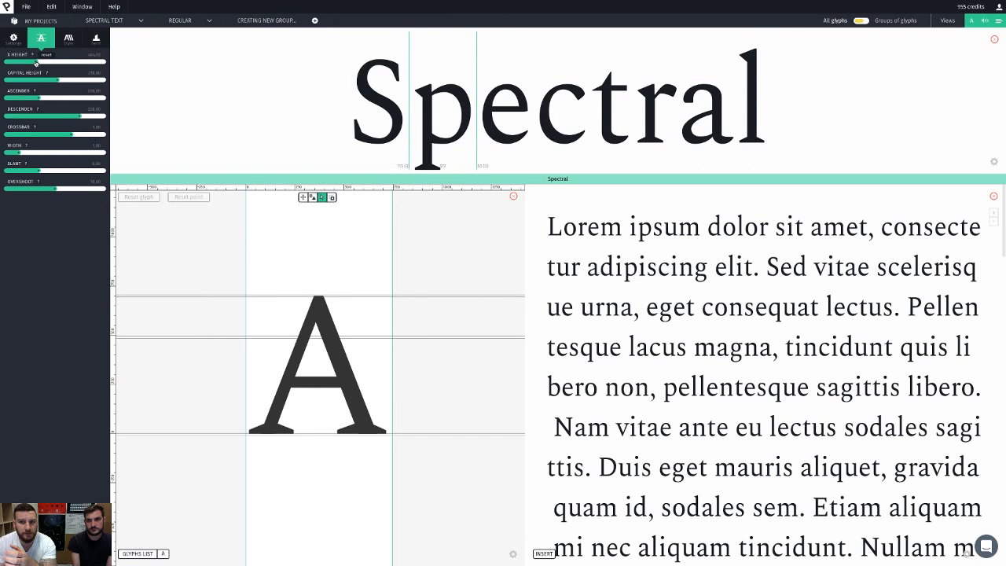
left_click_drag(36, 63, 34, 63)
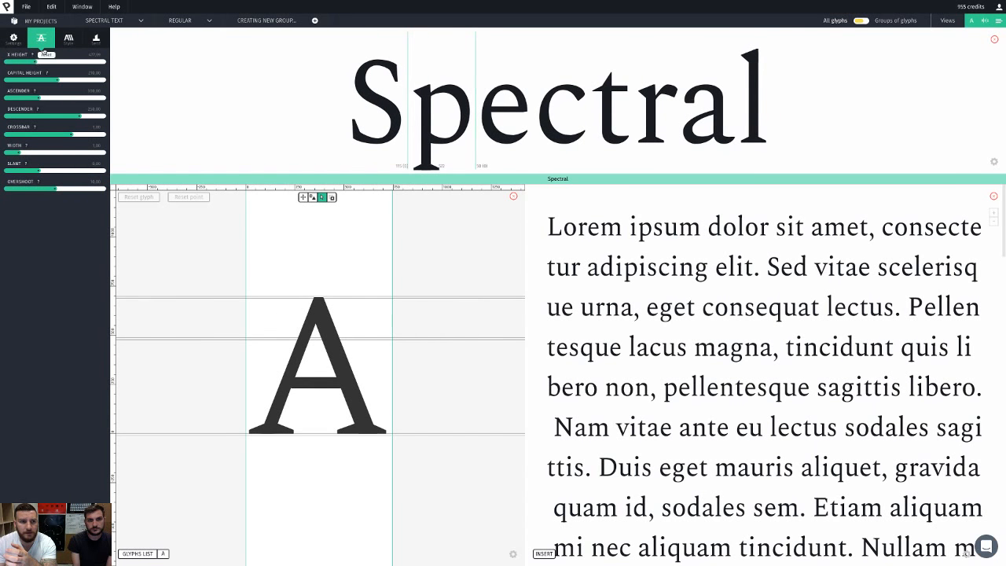
Step: Increase the typeface's stroke thickness slightly and lower its thick-thin contrast for text use
left_click(69, 39)
left_click_drag(46, 62, 51, 63)
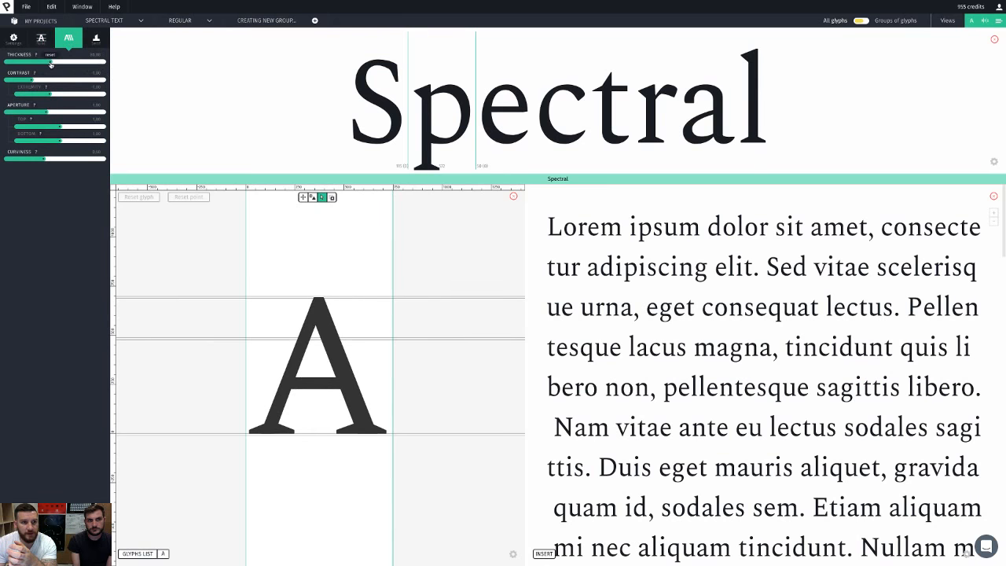
left_click_drag(33, 82, 23, 81)
Step: Increase the serif height of the Spectral Text typeface and widen its overall letter spacing slightly
left_click(97, 38)
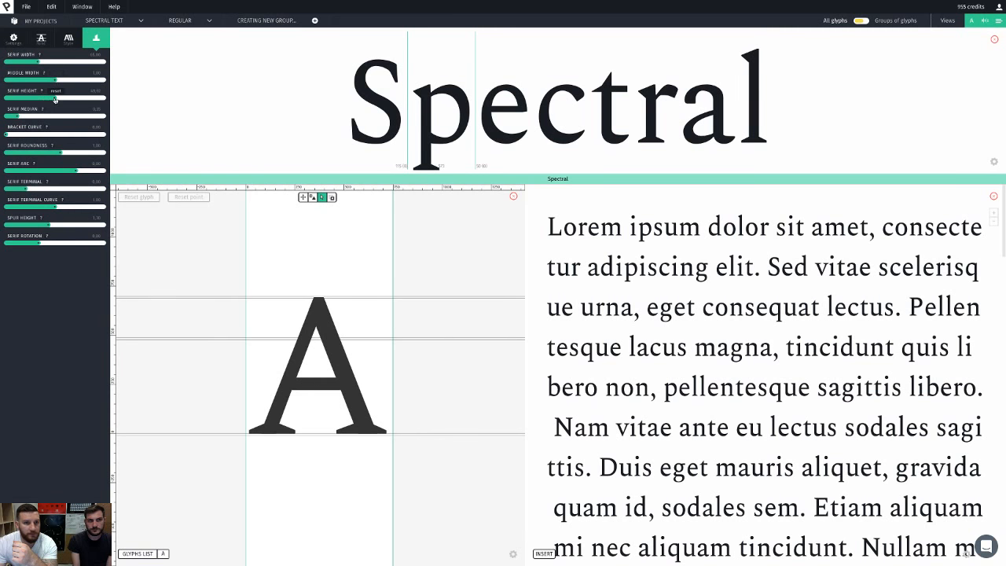
left_click_drag(55, 99, 67, 96)
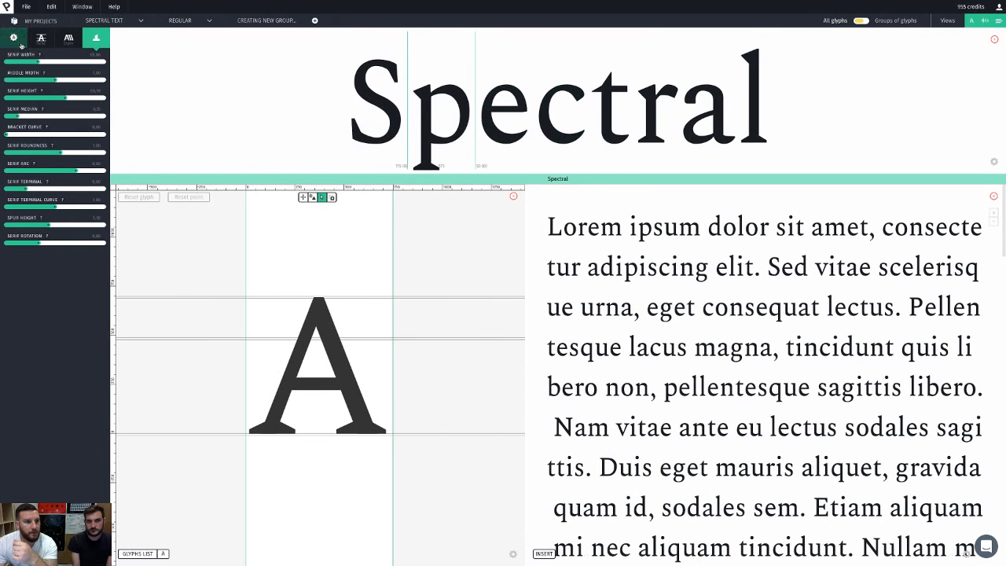
left_click(13, 38)
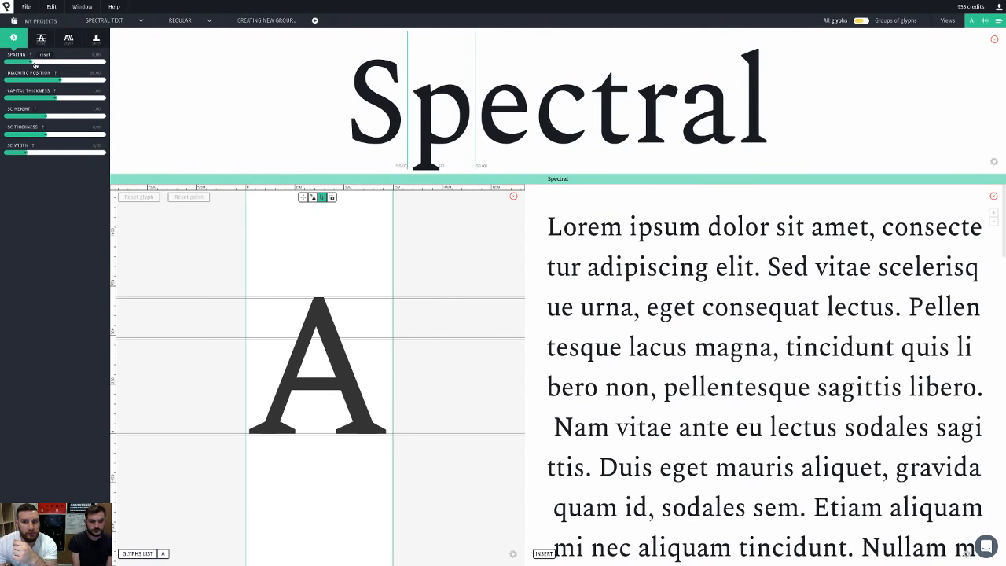
left_click(34, 63)
left_click_drag(35, 64, 35, 66)
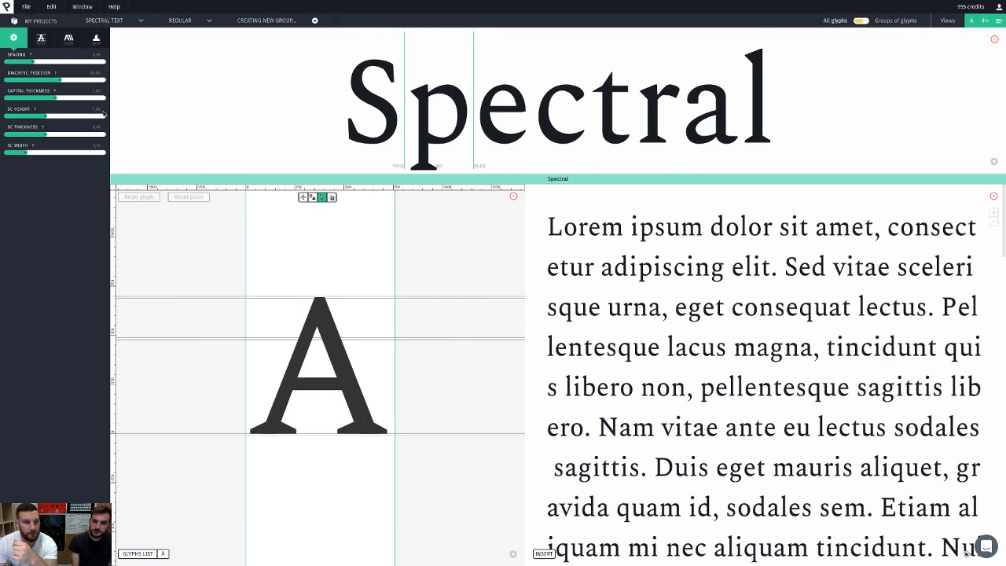
Step: Export the Spectral Text font and move Spectral-Text regular.otf from the Téléchargements folder into the Fonts folder in Finder
left_click(25, 6)
left_click(72, 38)
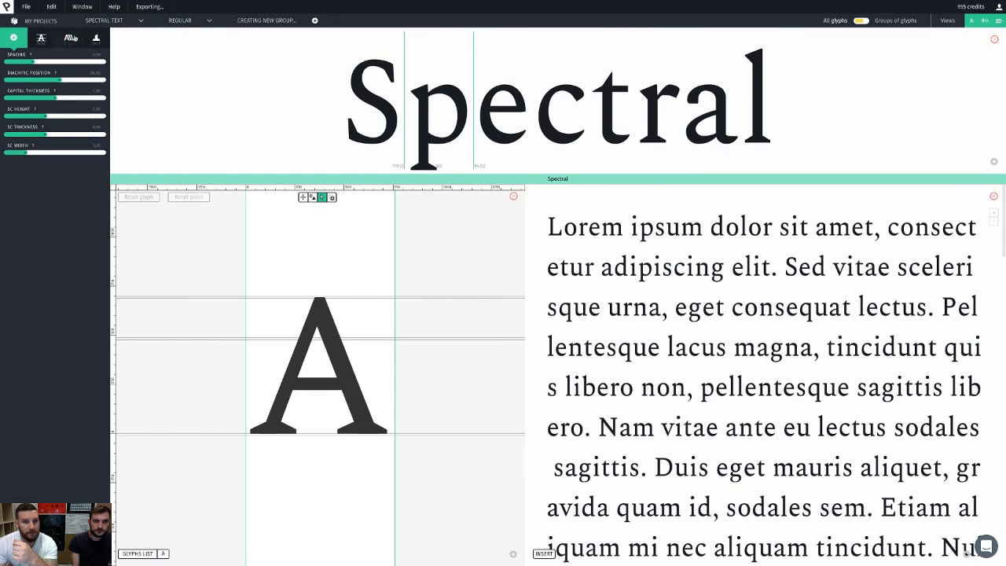
scroll(443, 307, "up", 1)
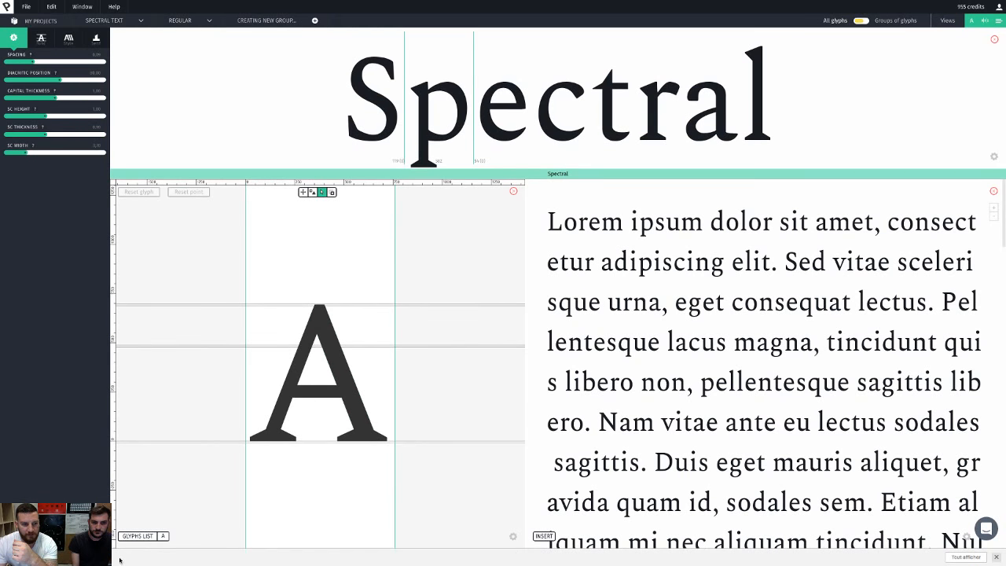
left_click(86, 556)
left_click(107, 535)
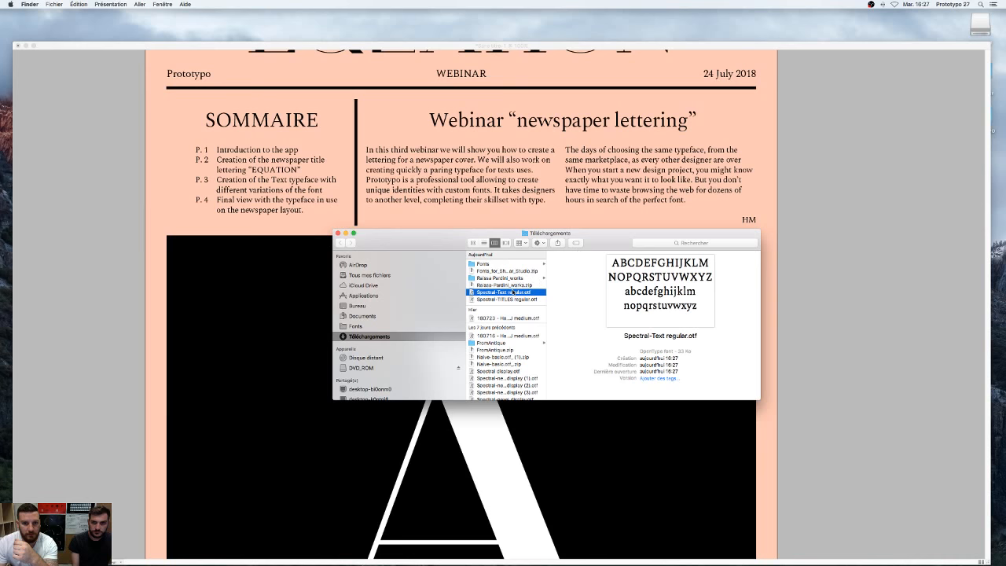
left_click_drag(514, 292, 356, 325)
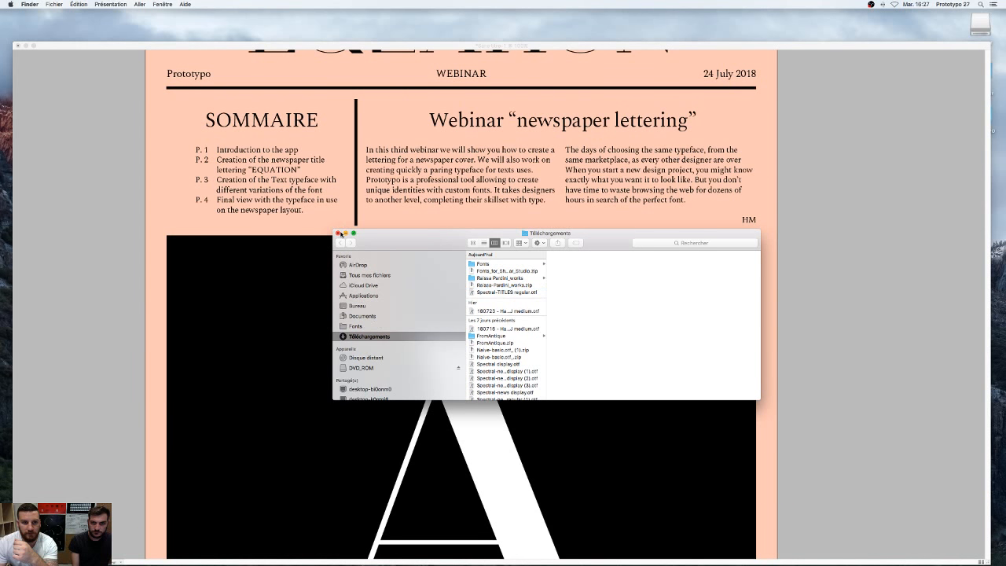
left_click(338, 233)
Step: Switch to InDesign and examine the whole EQUATION front page at 50% zoom
left_click(871, 205)
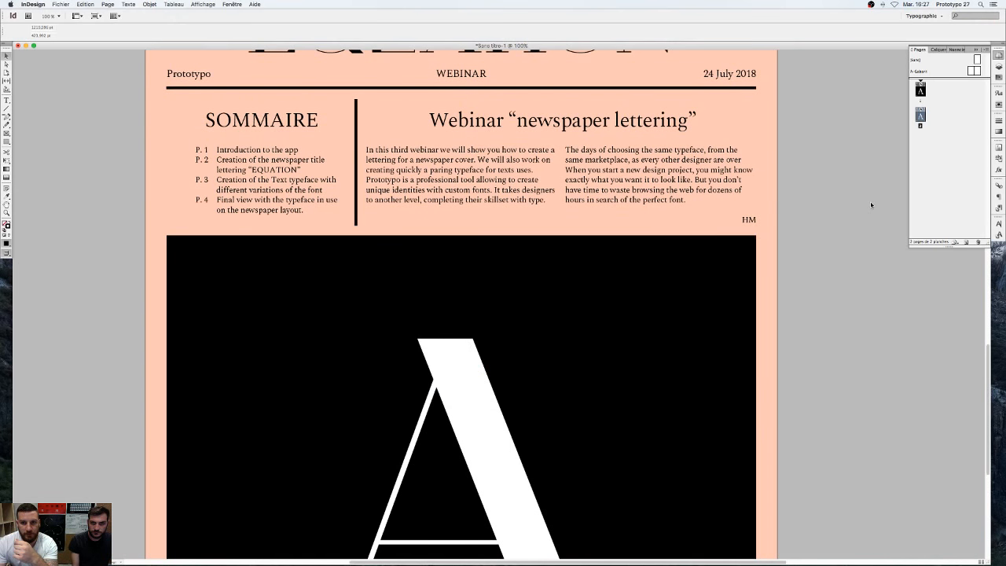
key("super+minus")
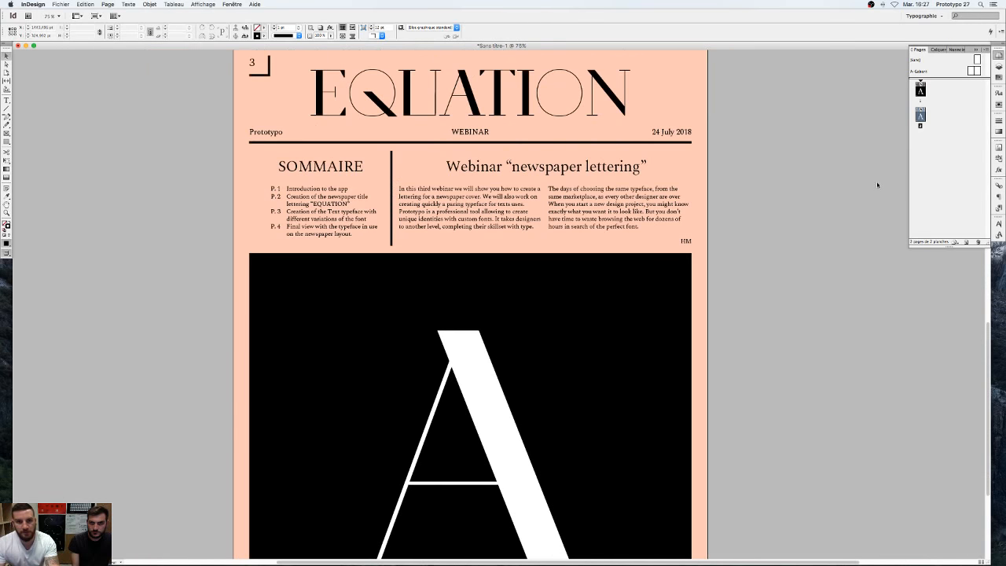
scroll(856, 168, "up", 2)
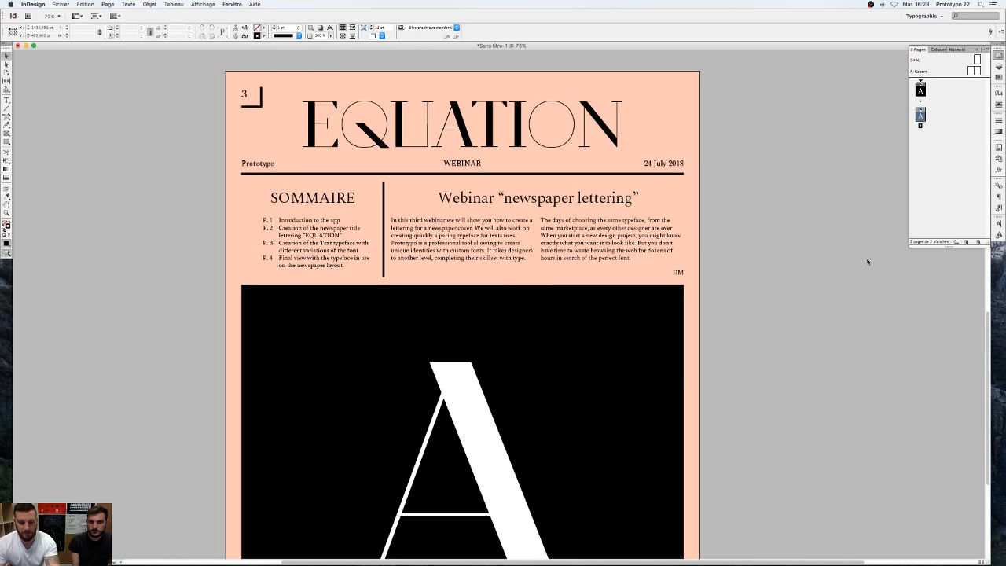
key("super+minus")
scroll(818, 228, "down", 2)
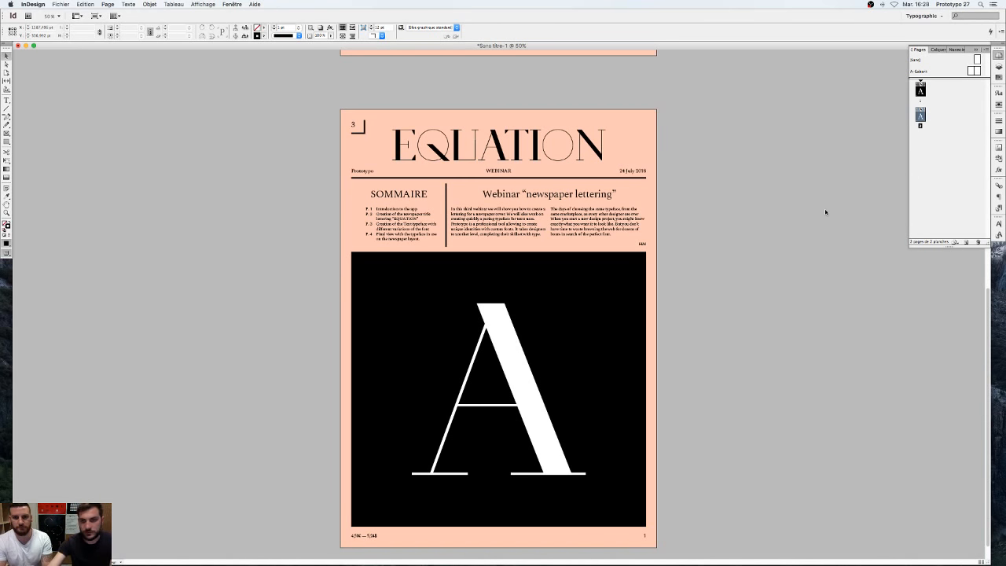
Step: Switch to Prototypo to review the font export options, and return to the InDesign newspaper layout
key("super+Tab")
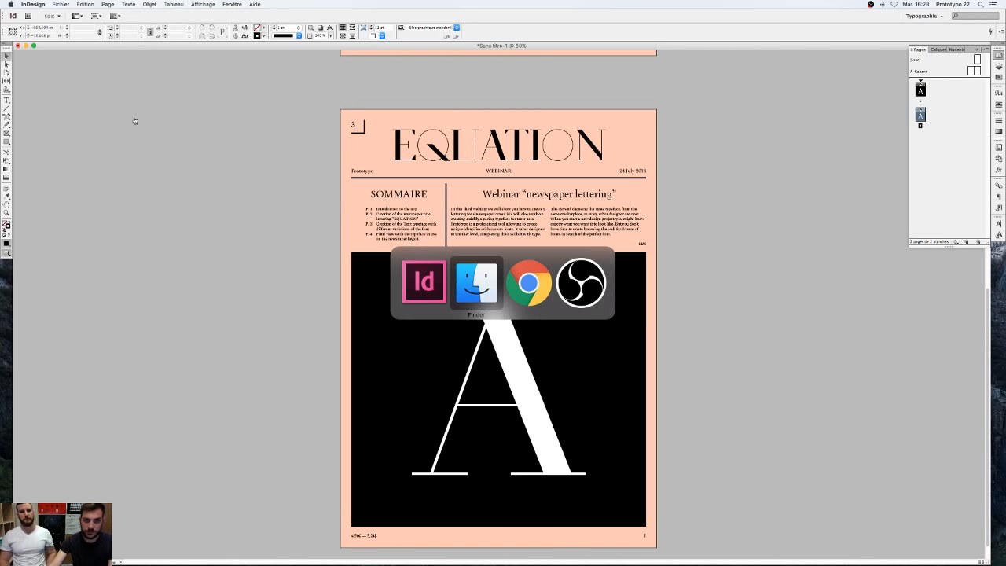
left_click(528, 283)
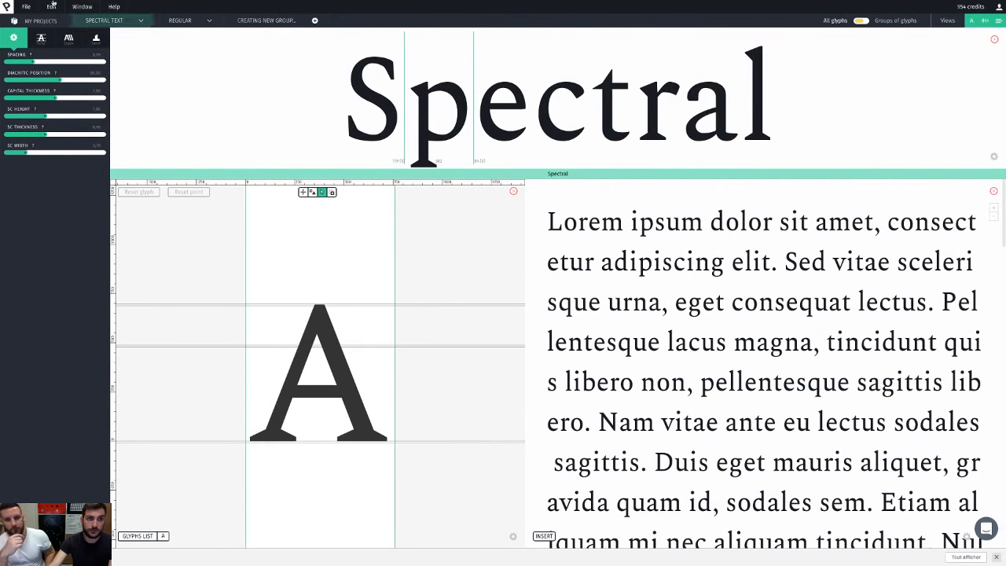
left_click(26, 6)
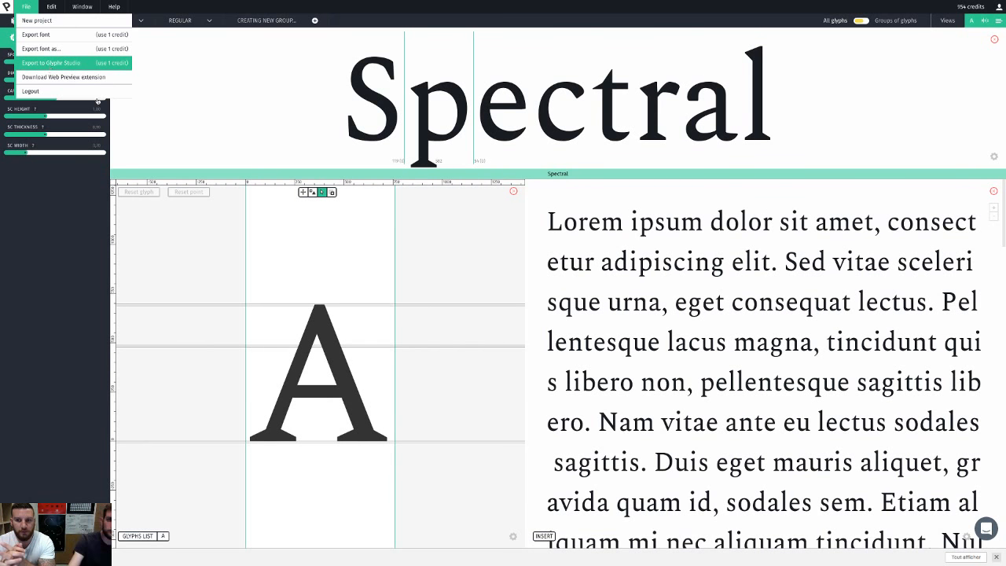
left_click(180, 233)
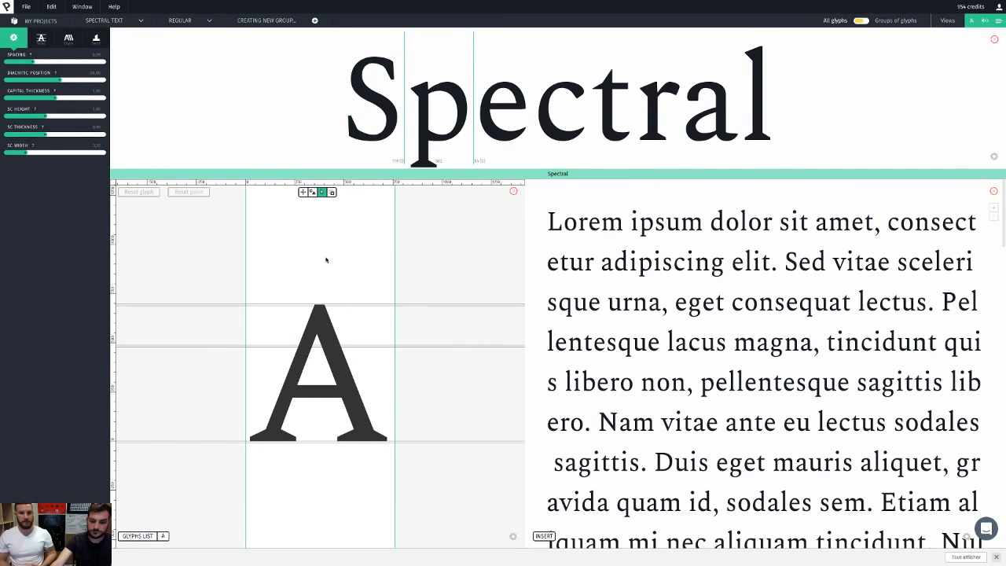
key("super+Tab")
left_click(478, 281)
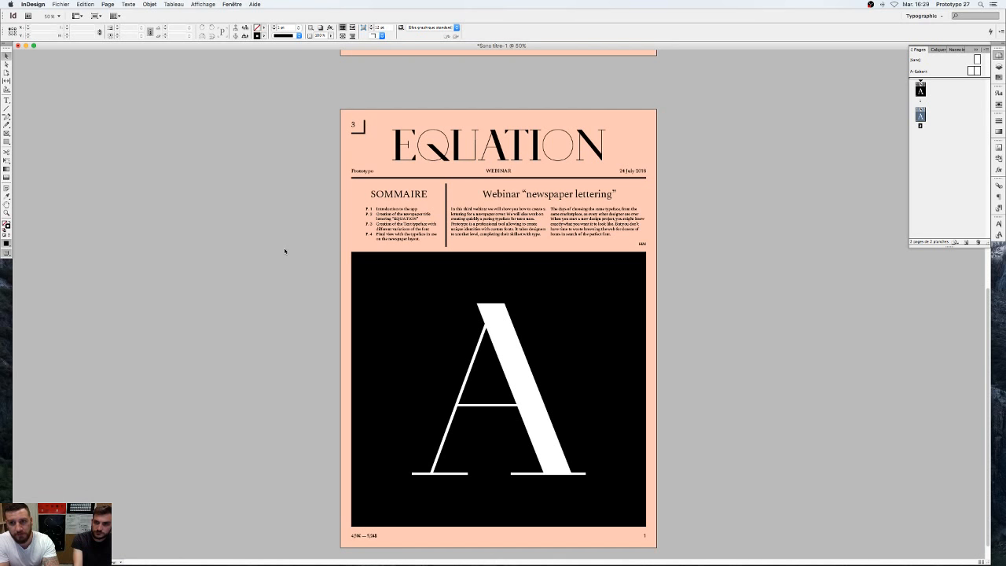
left_click(385, 234)
left_click(280, 276)
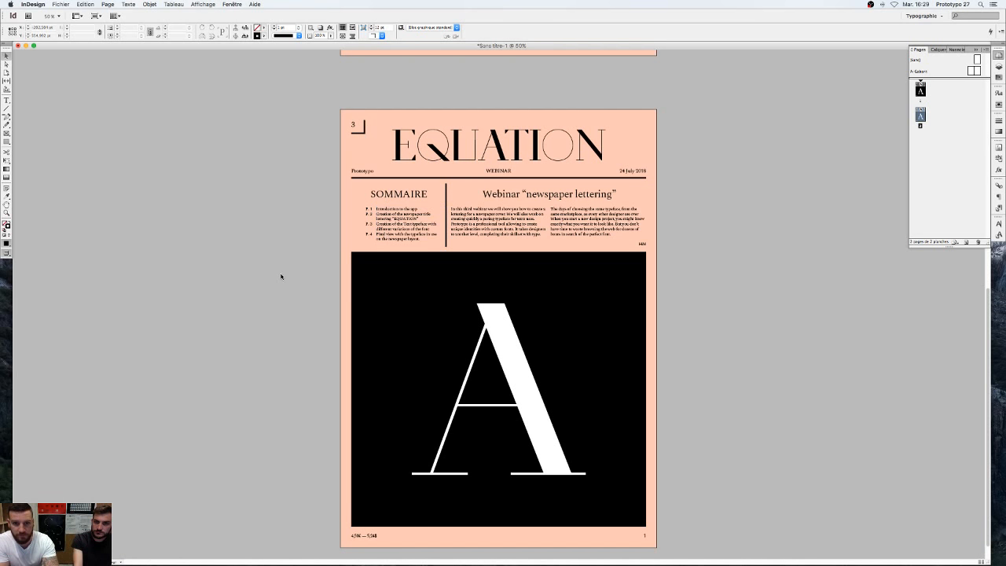